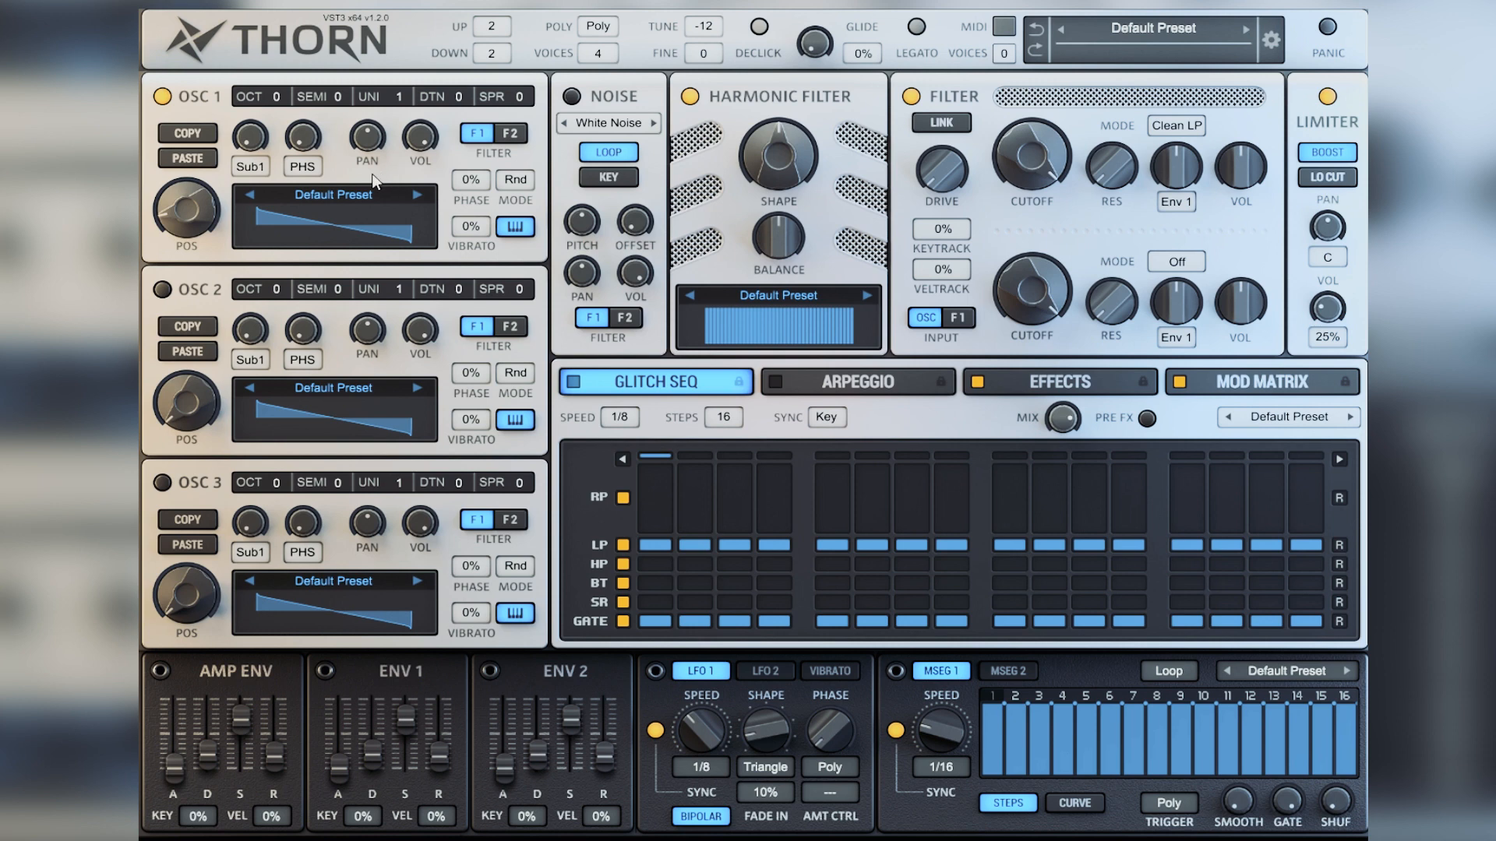
# - Load the Black Powder 1 preset from the FS - Fractal Sounds Booster Pack OSC Presets into oscillator 1
pyautogui.click(356, 194)
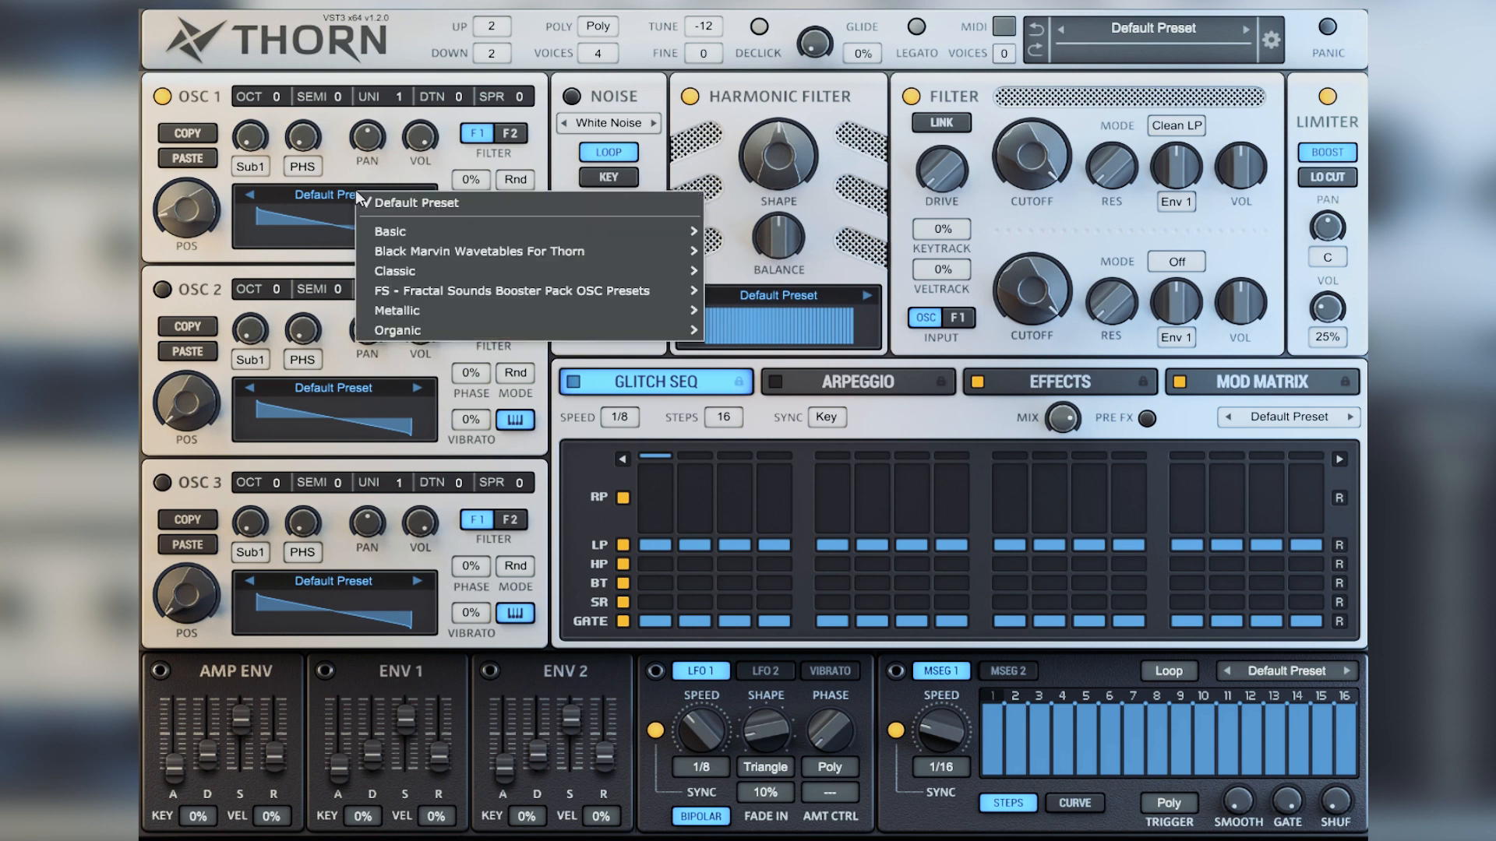
pyautogui.moveTo(451, 288)
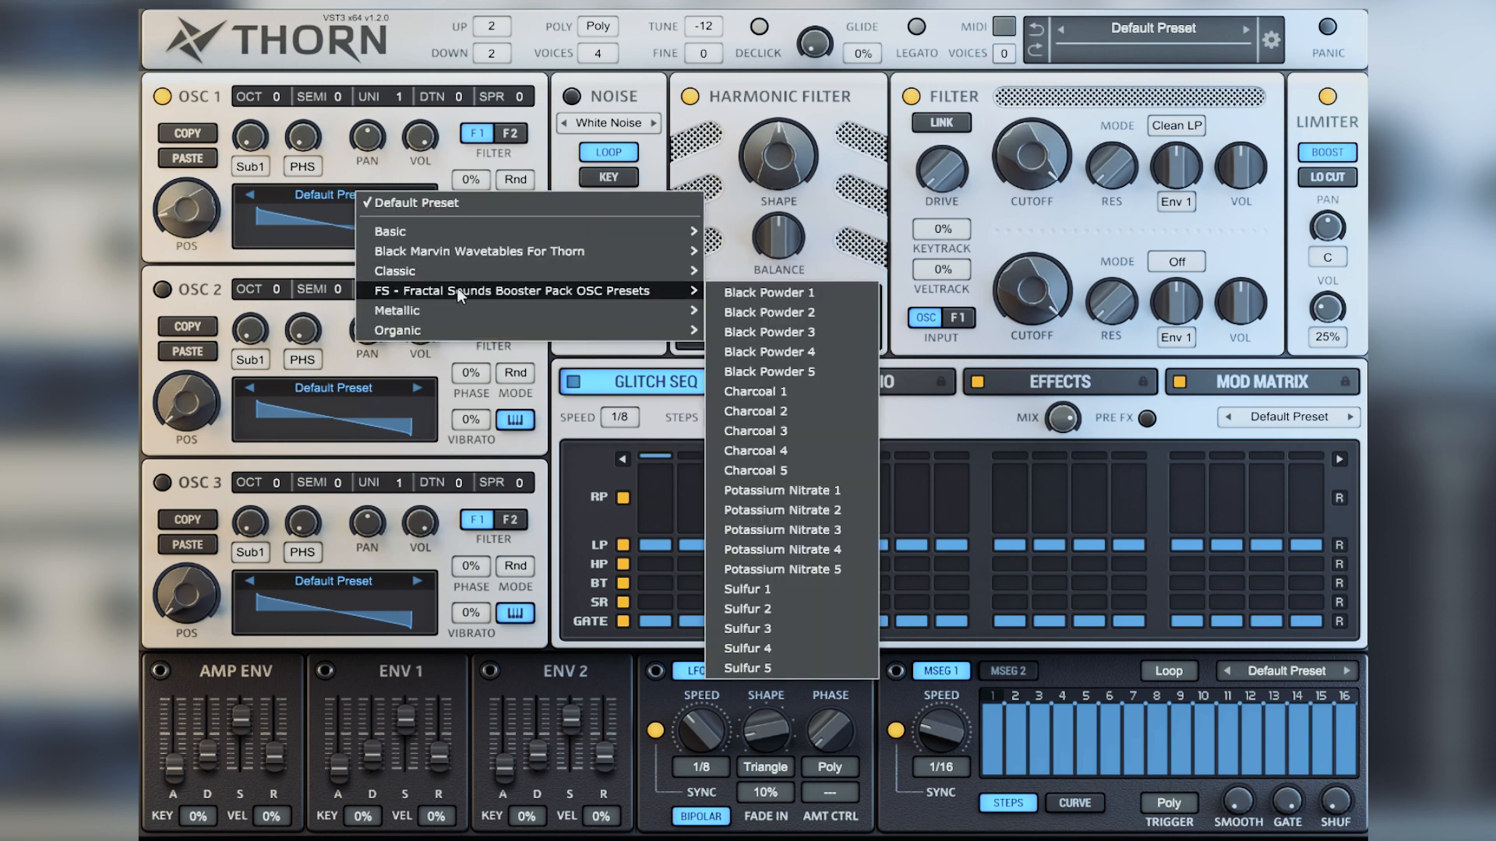
pyautogui.click(782, 301)
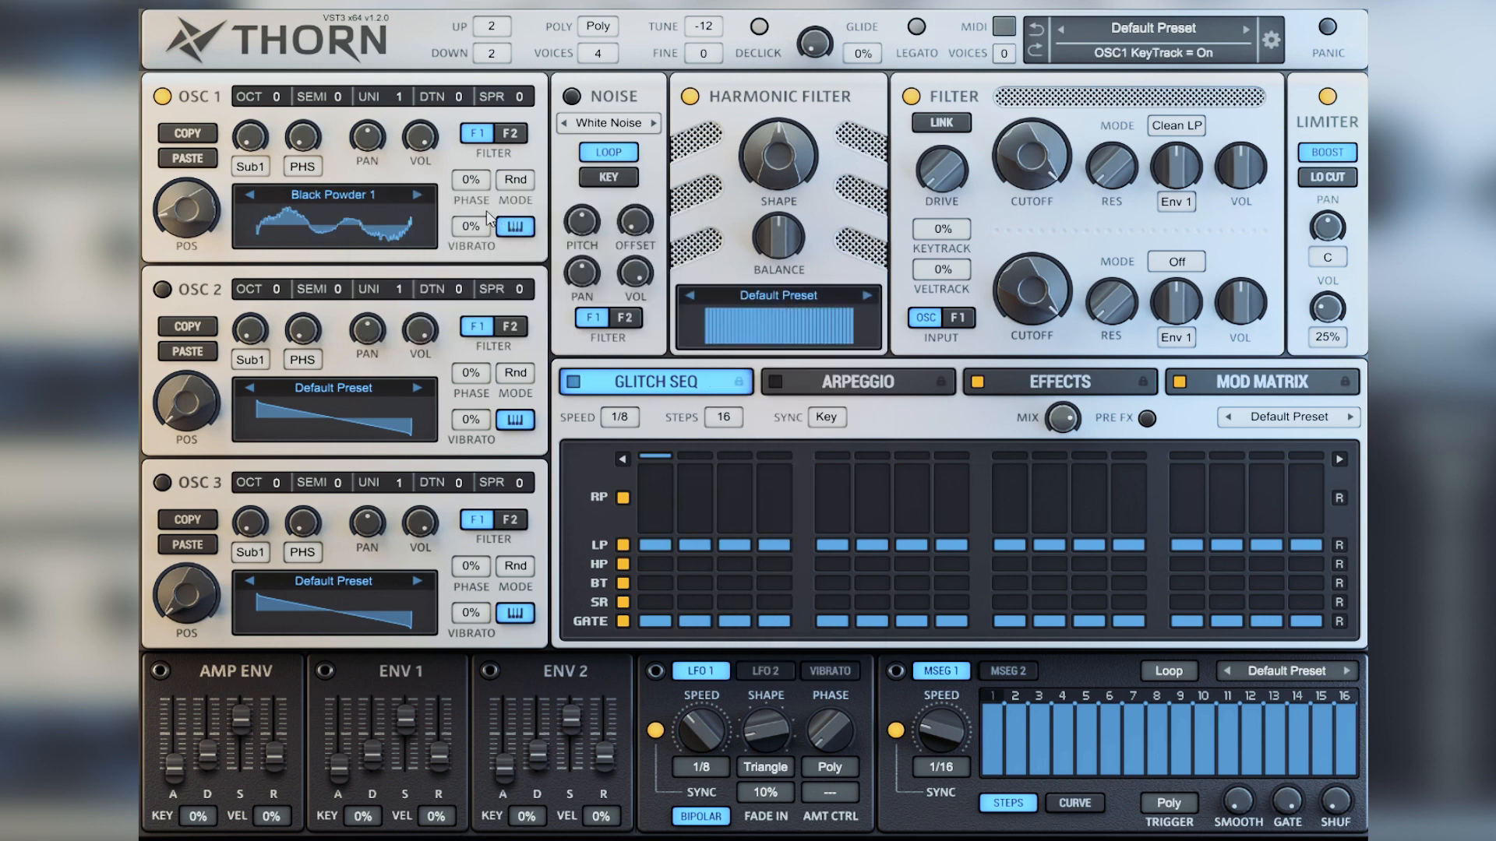
# - Open oscillator 1's harmonic editor and show the Black Powder 1 preset's folder in the Windows file explorer
pyautogui.click(347, 194)
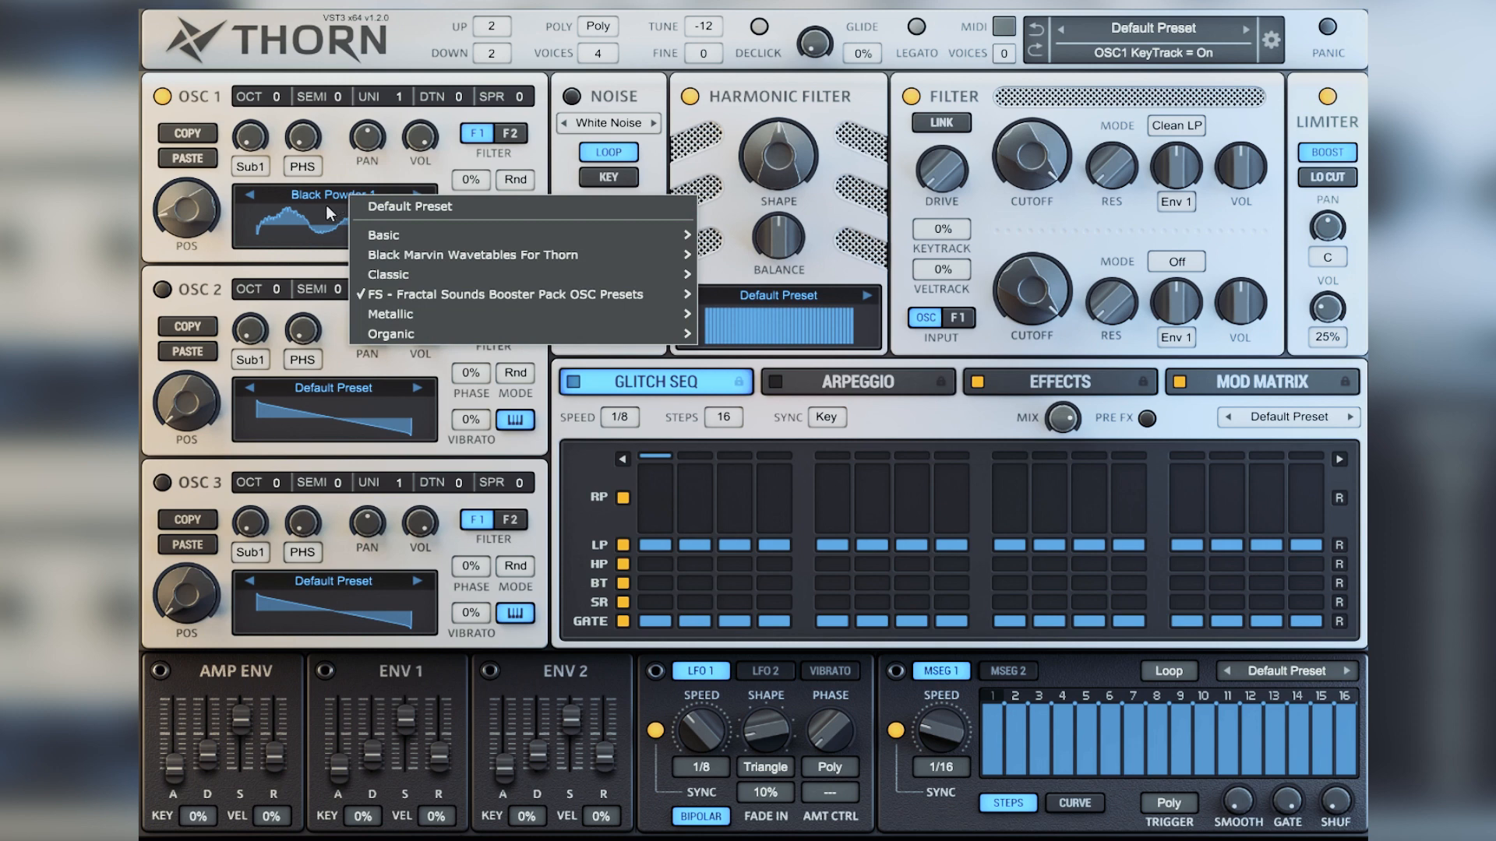
pyautogui.click(321, 210)
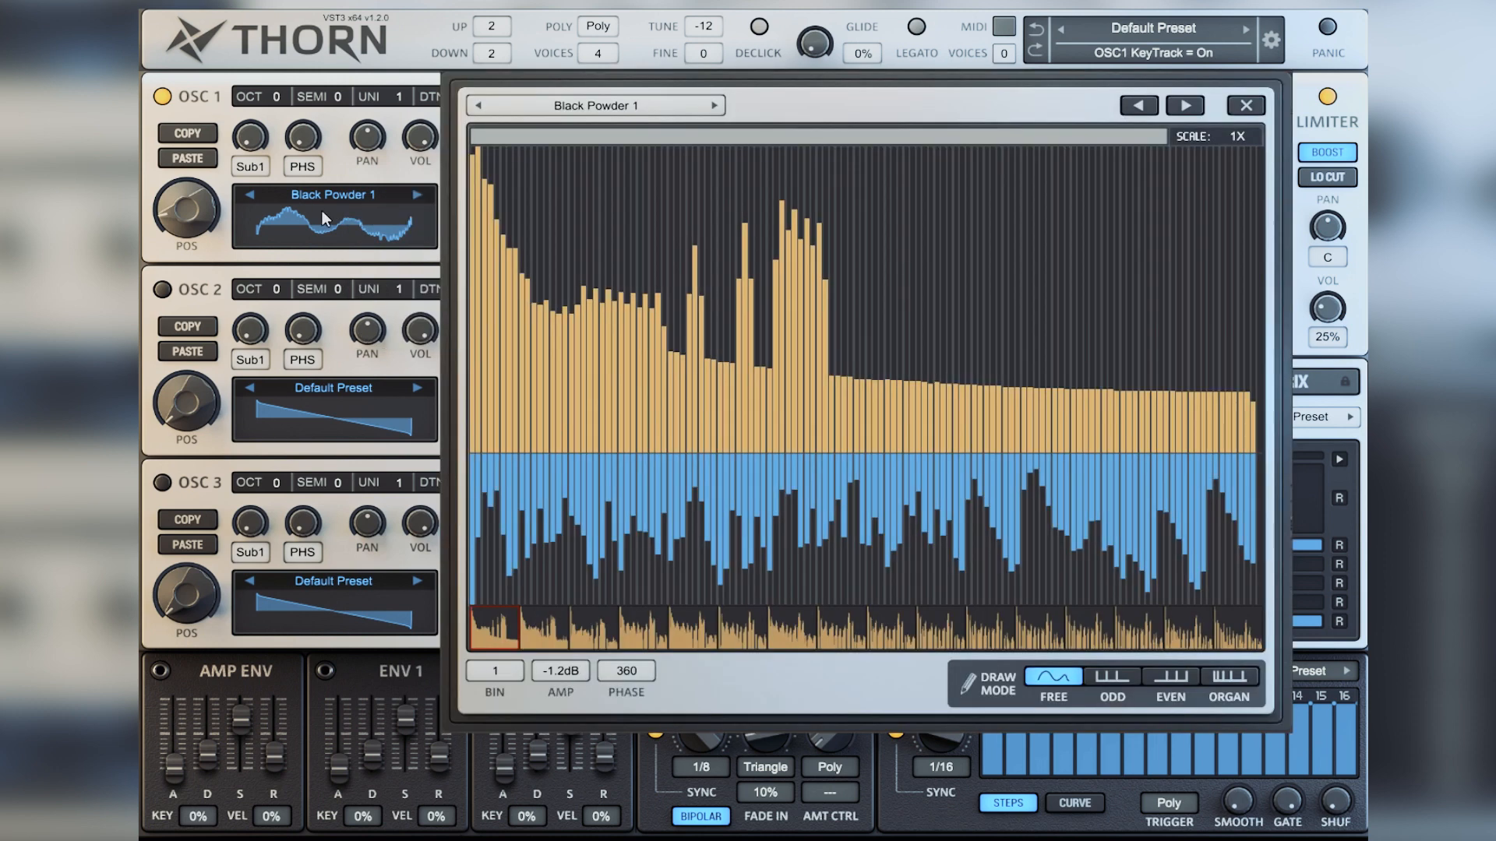
pyautogui.click(609, 101)
pyautogui.click(680, 189)
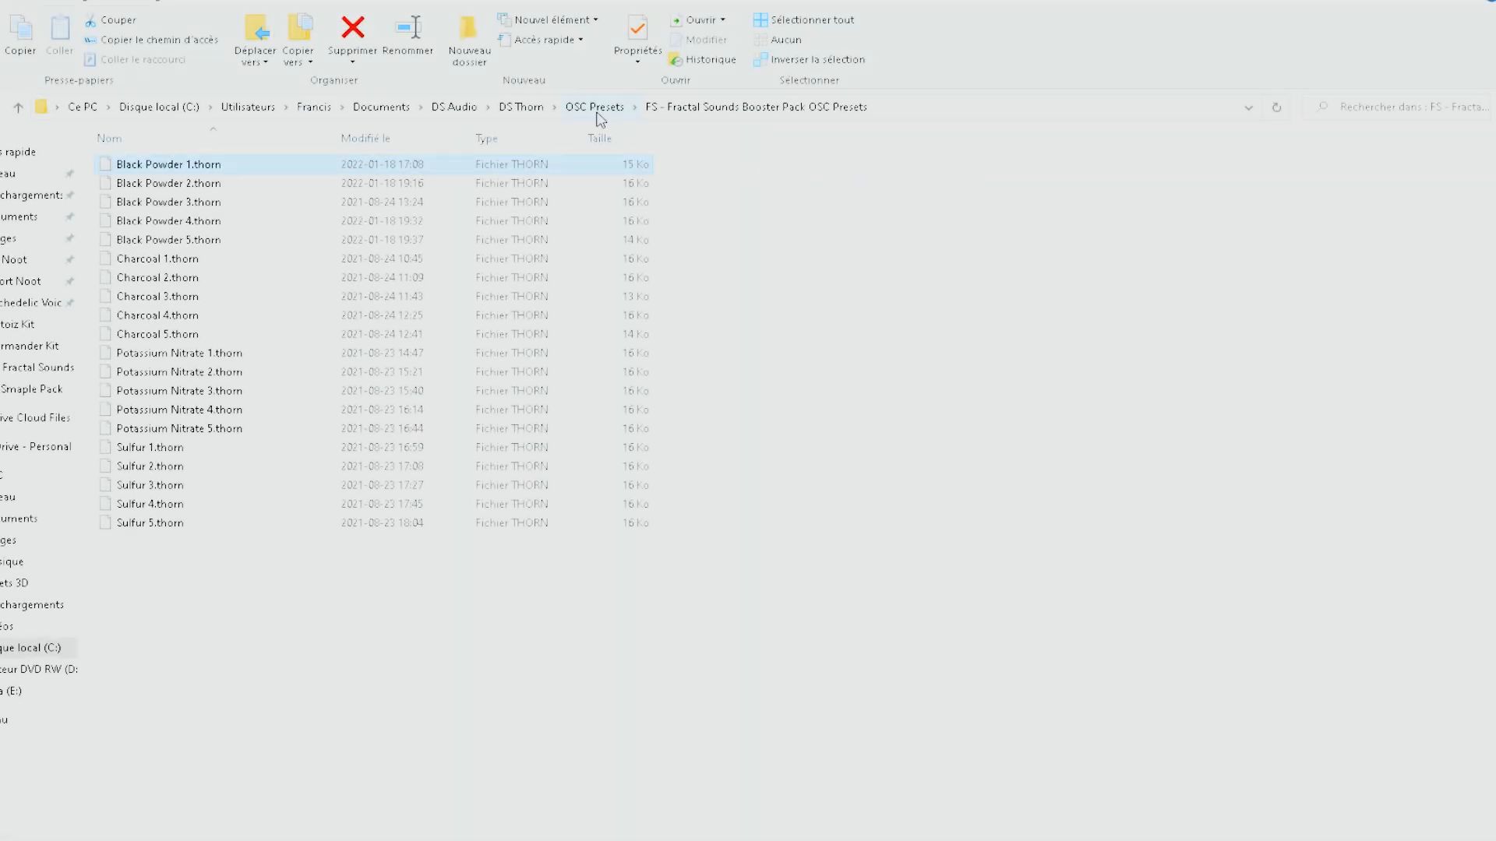
# - Widen the name column in the parent OSC Presets folder and open the Fractal Sounds booster pack folder within Harmonic Filter Presets
pyautogui.click(597, 111)
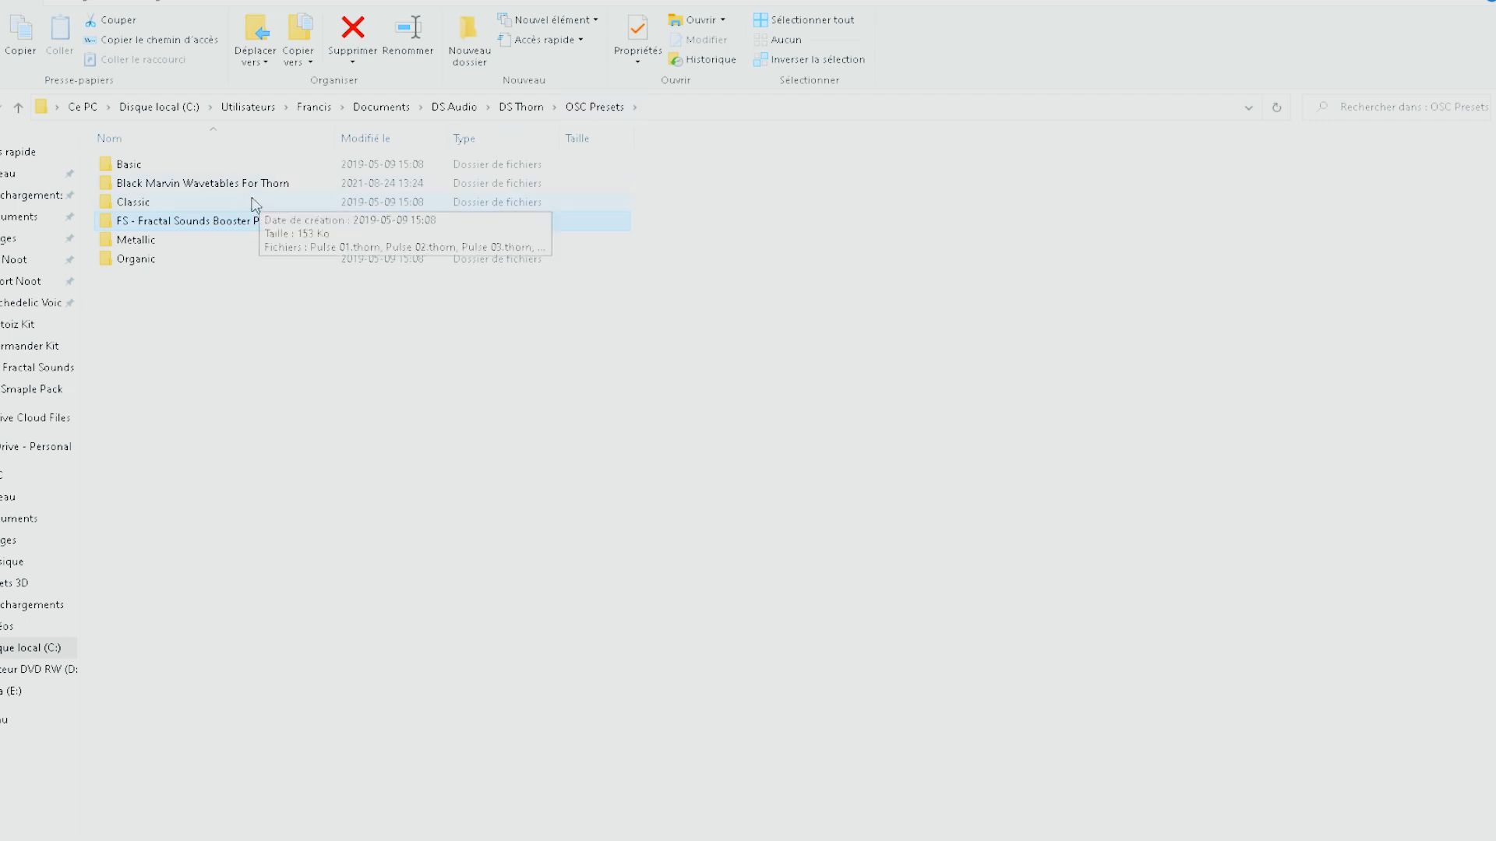
pyautogui.moveTo(334, 137); pyautogui.dragTo(394, 137)
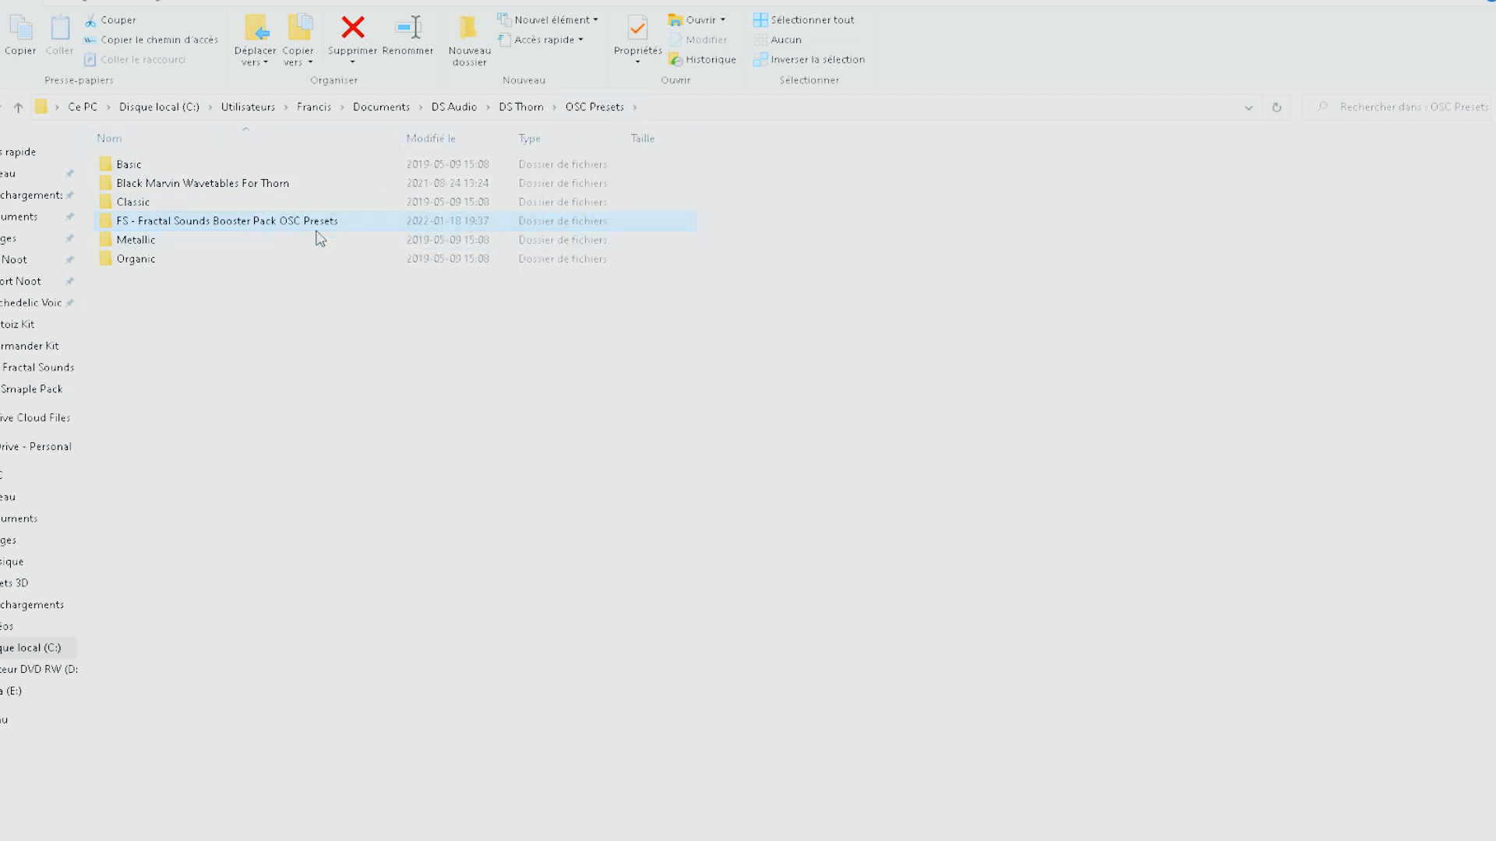
pyautogui.click(524, 113)
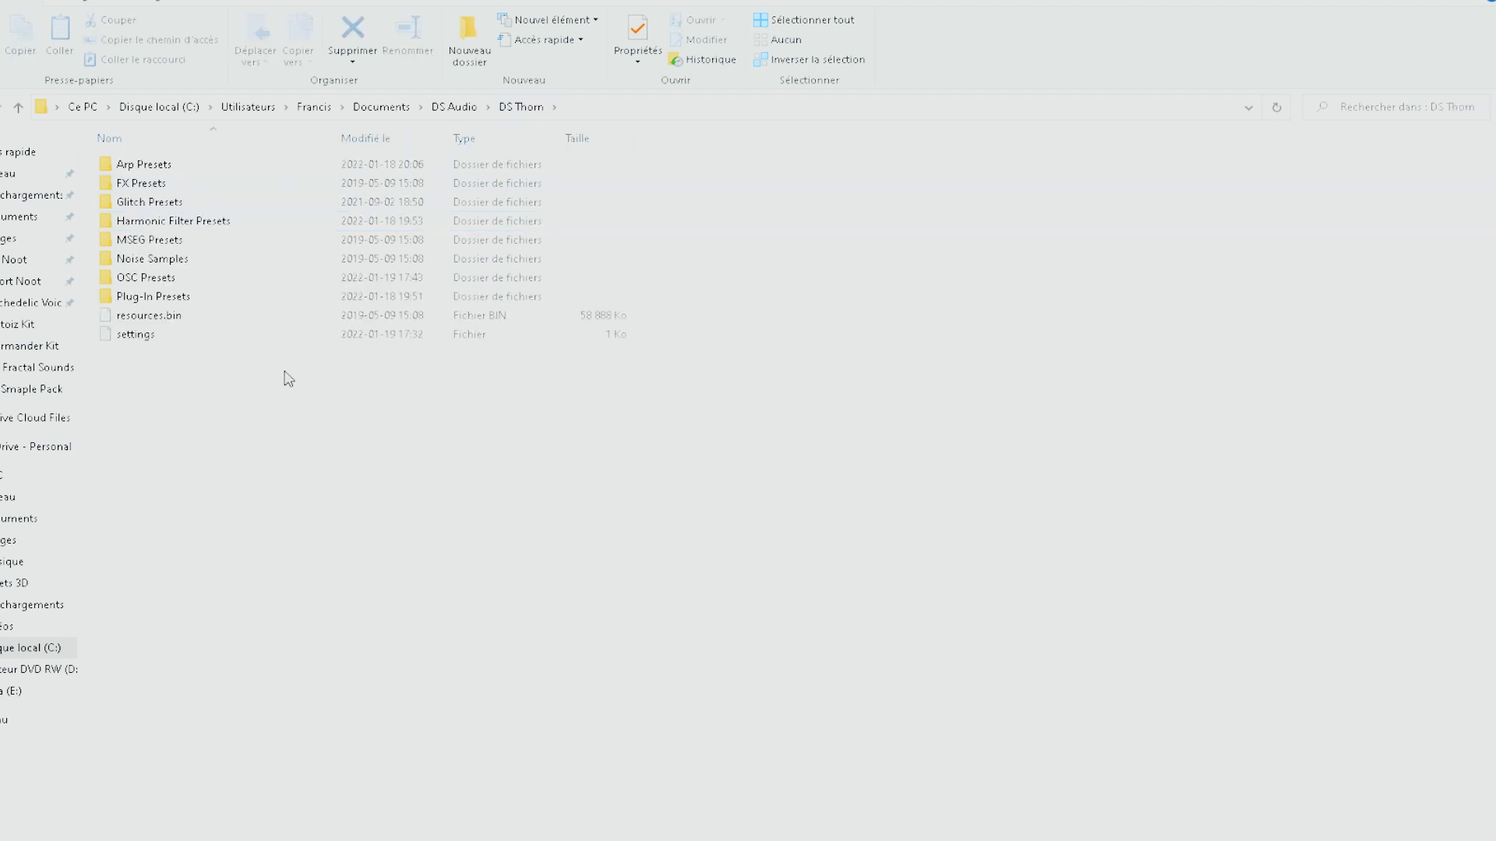
pyautogui.doubleClick(204, 224)
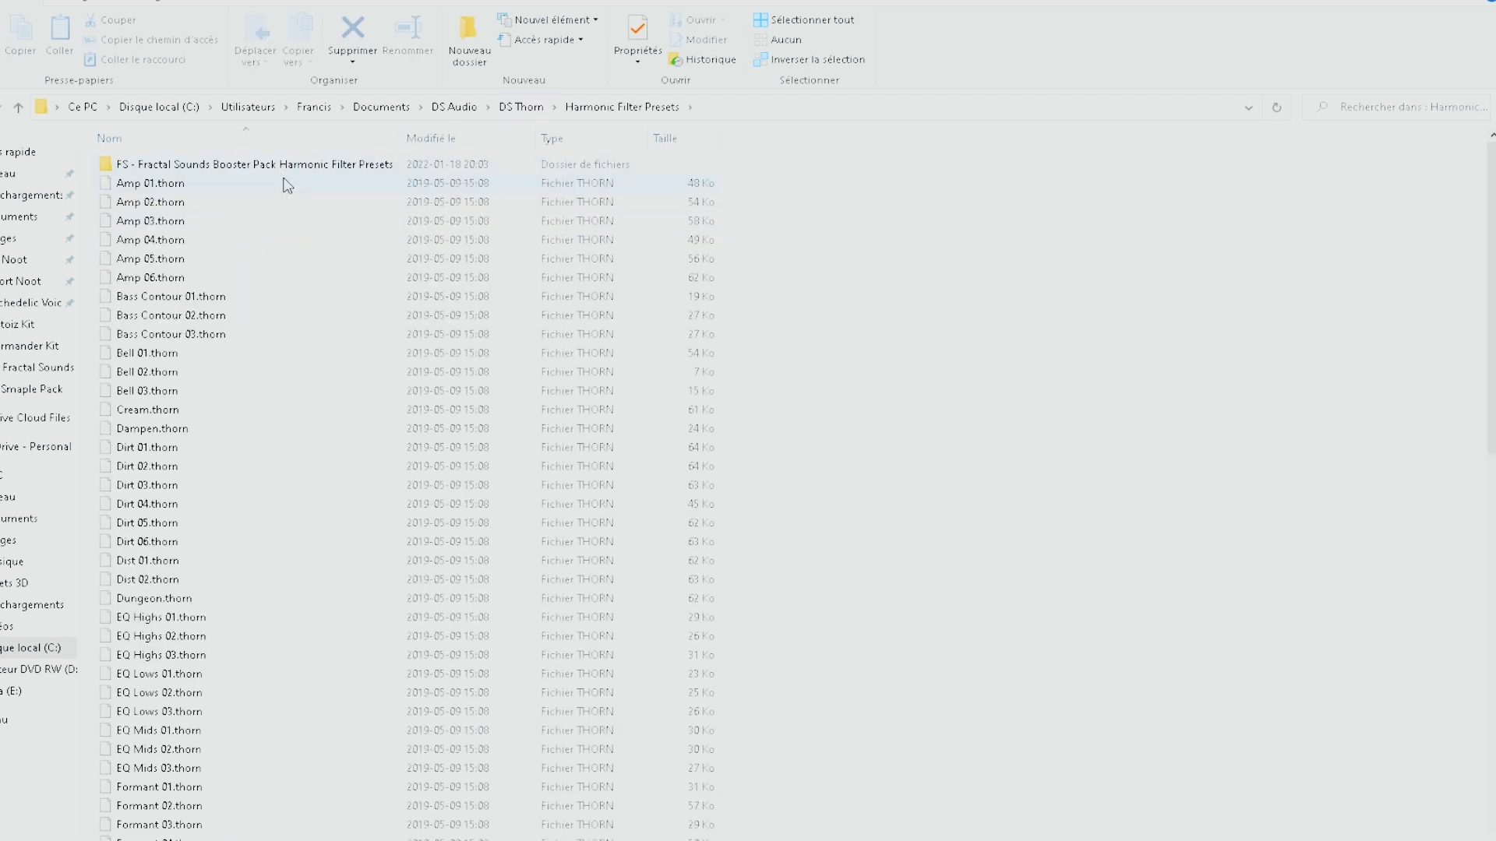
pyautogui.doubleClick(337, 167)
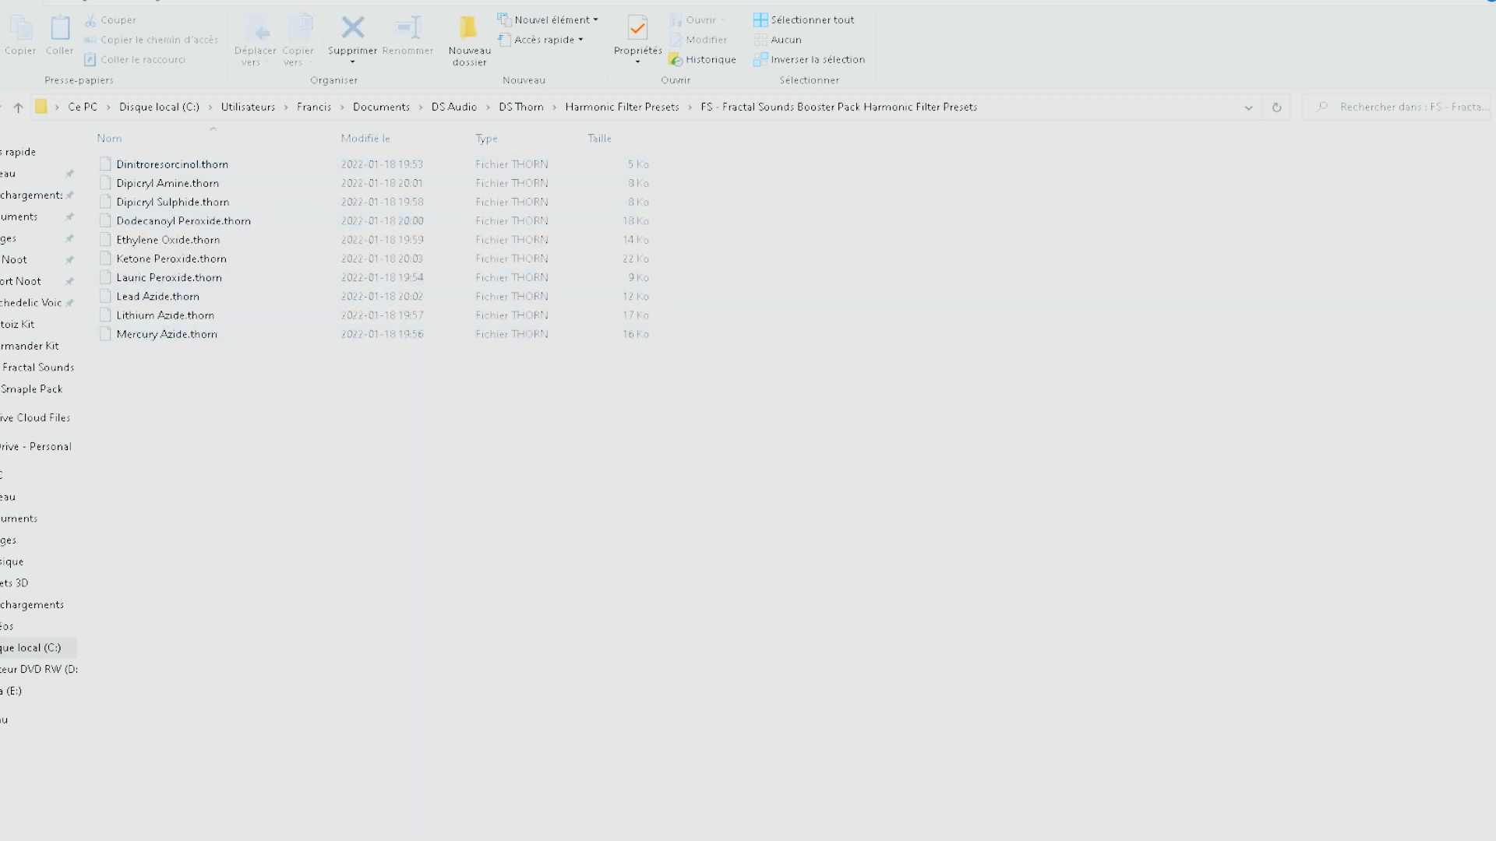
# - Return to the DS Thorn folder and view the Fractal Sounds booster pack folder within Arp Presets
pyautogui.hotkey('alt', 'Left')
pyautogui.click(543, 105)
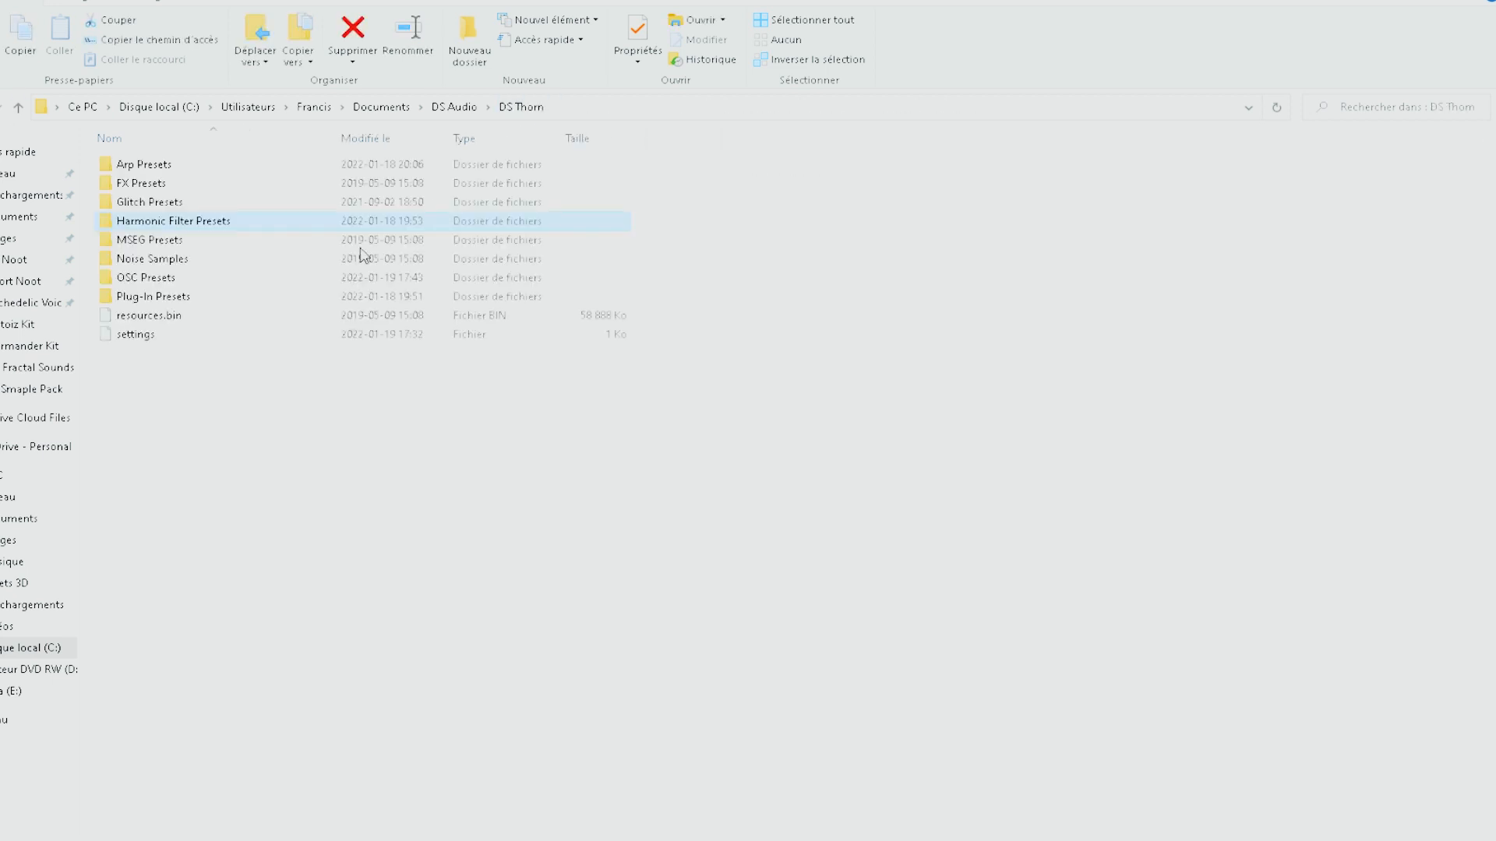
pyautogui.doubleClick(173, 164)
pyautogui.doubleClick(199, 164)
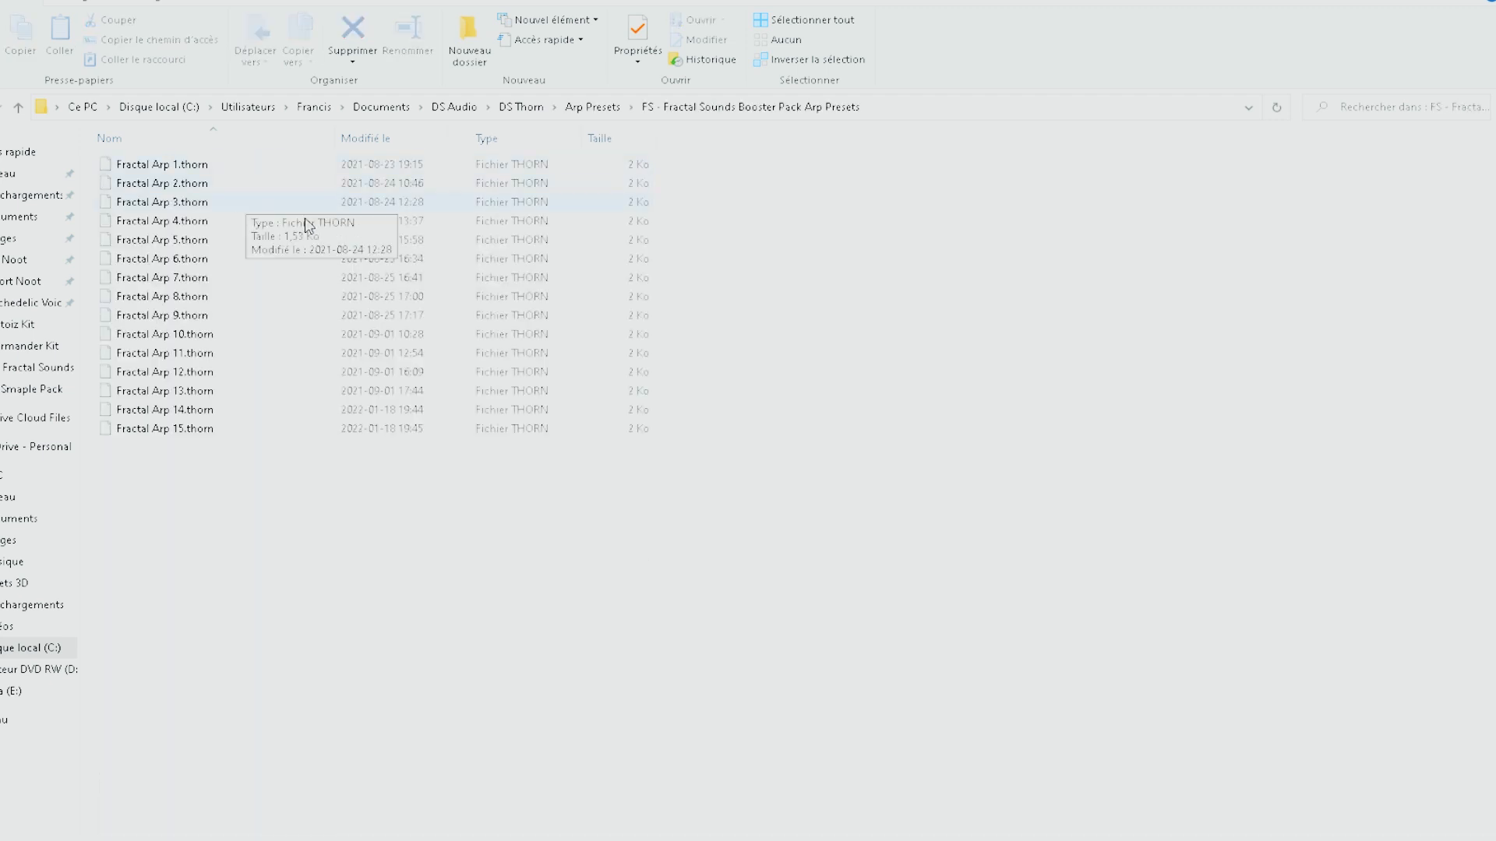
pyautogui.hotkey('alt', 'Left')
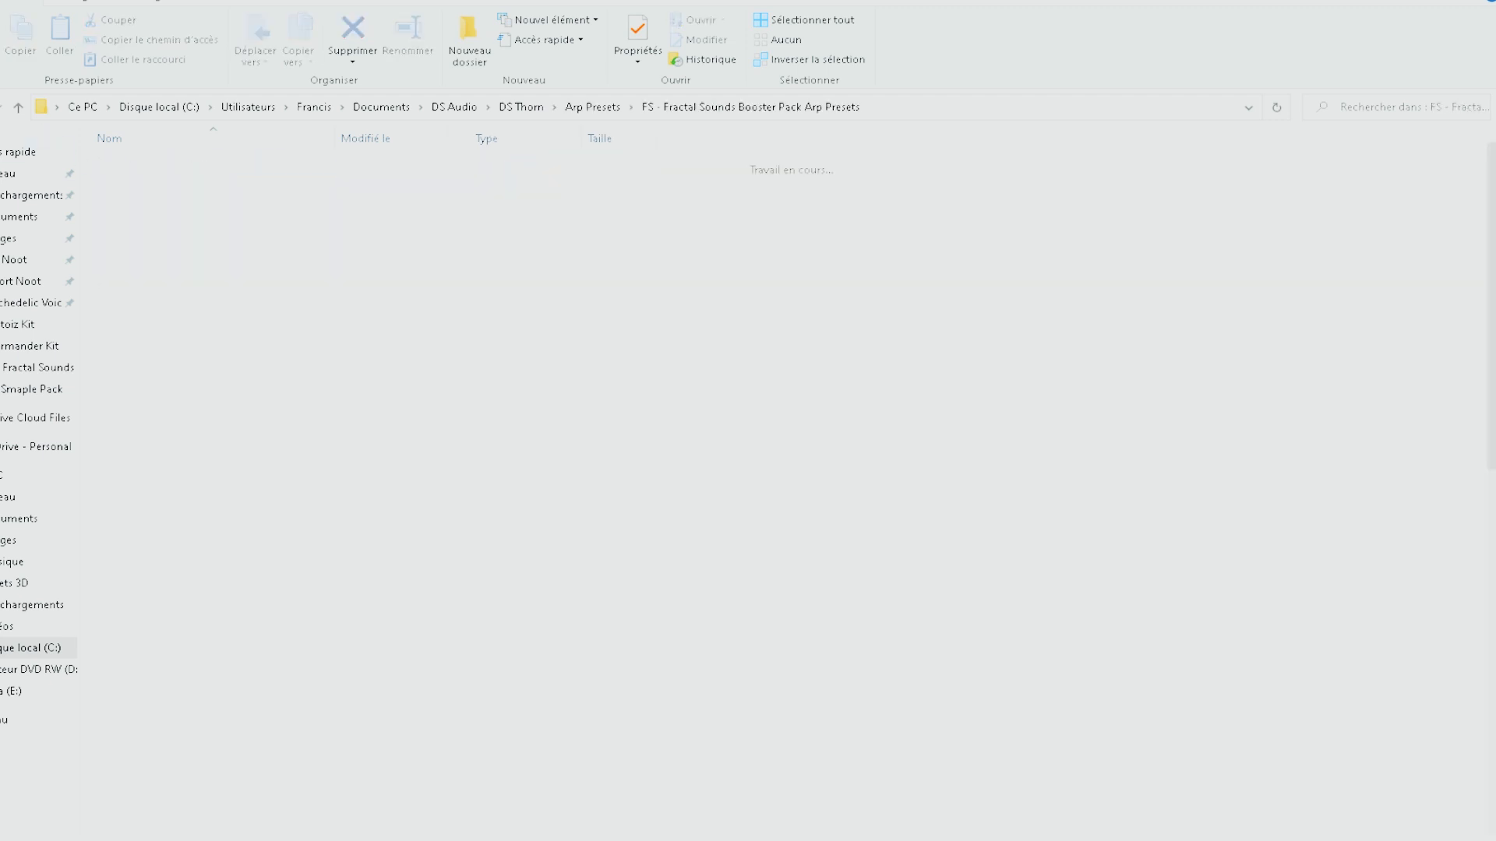
pyautogui.hotkey('alt', 'Left')
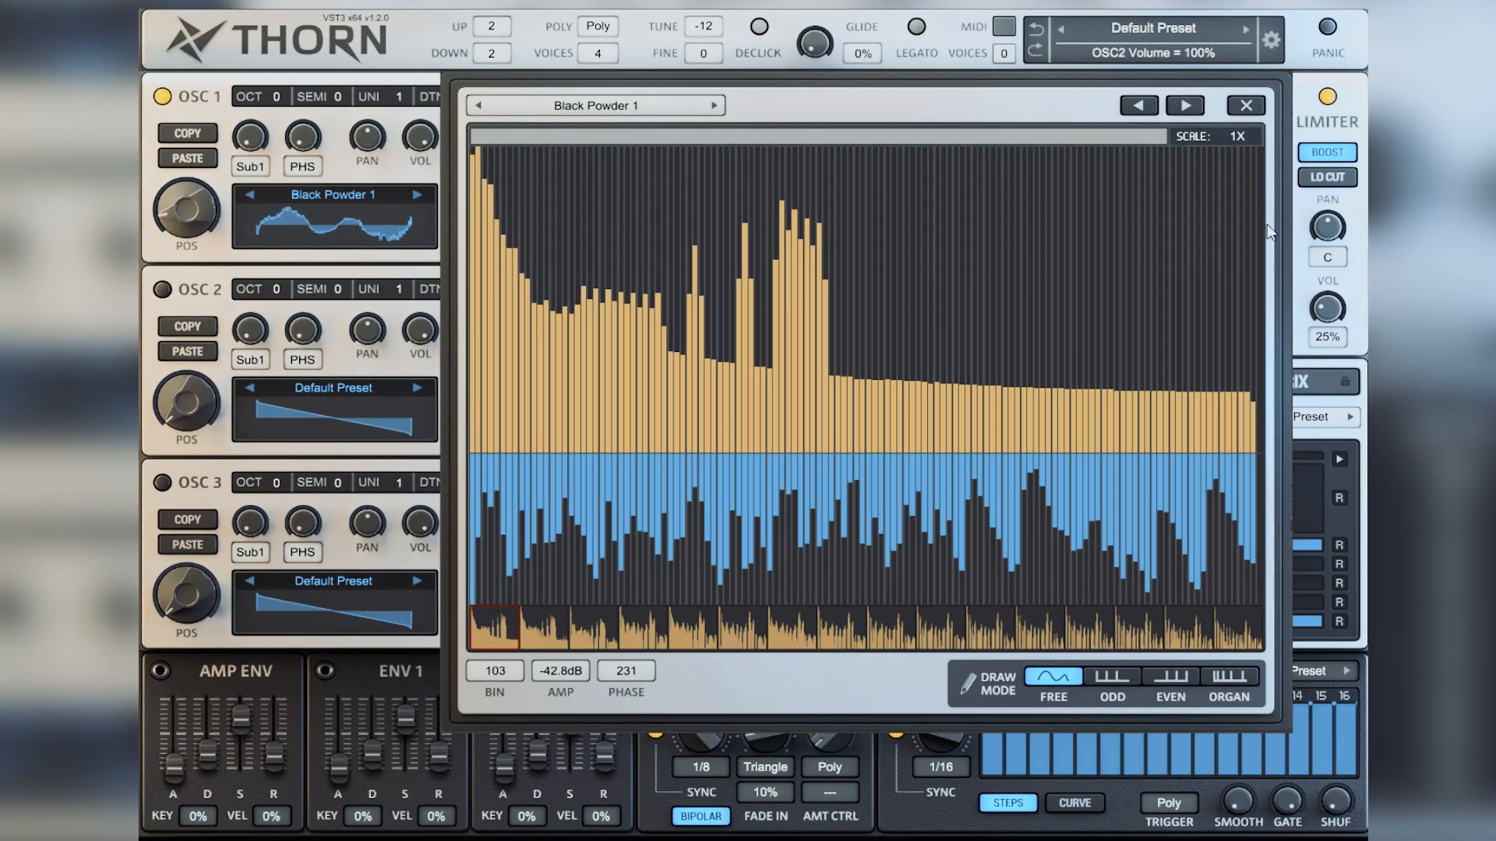
# - Switch back to Thorn, close the harmonic editor and reselect Black Powder 1 from the booster pack for oscillator 1
pyautogui.click(1246, 105)
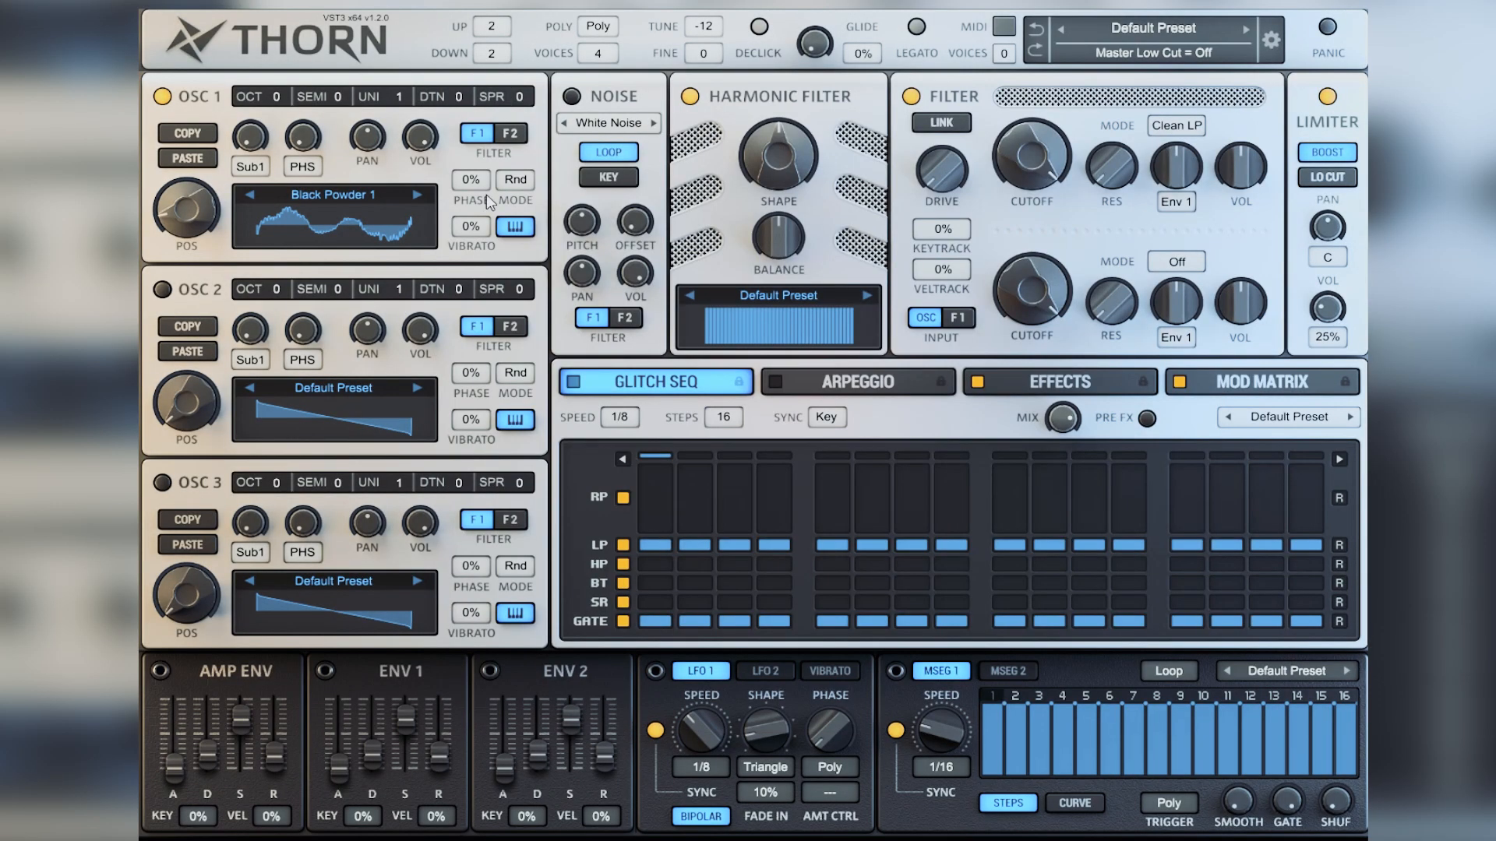
pyautogui.click(350, 196)
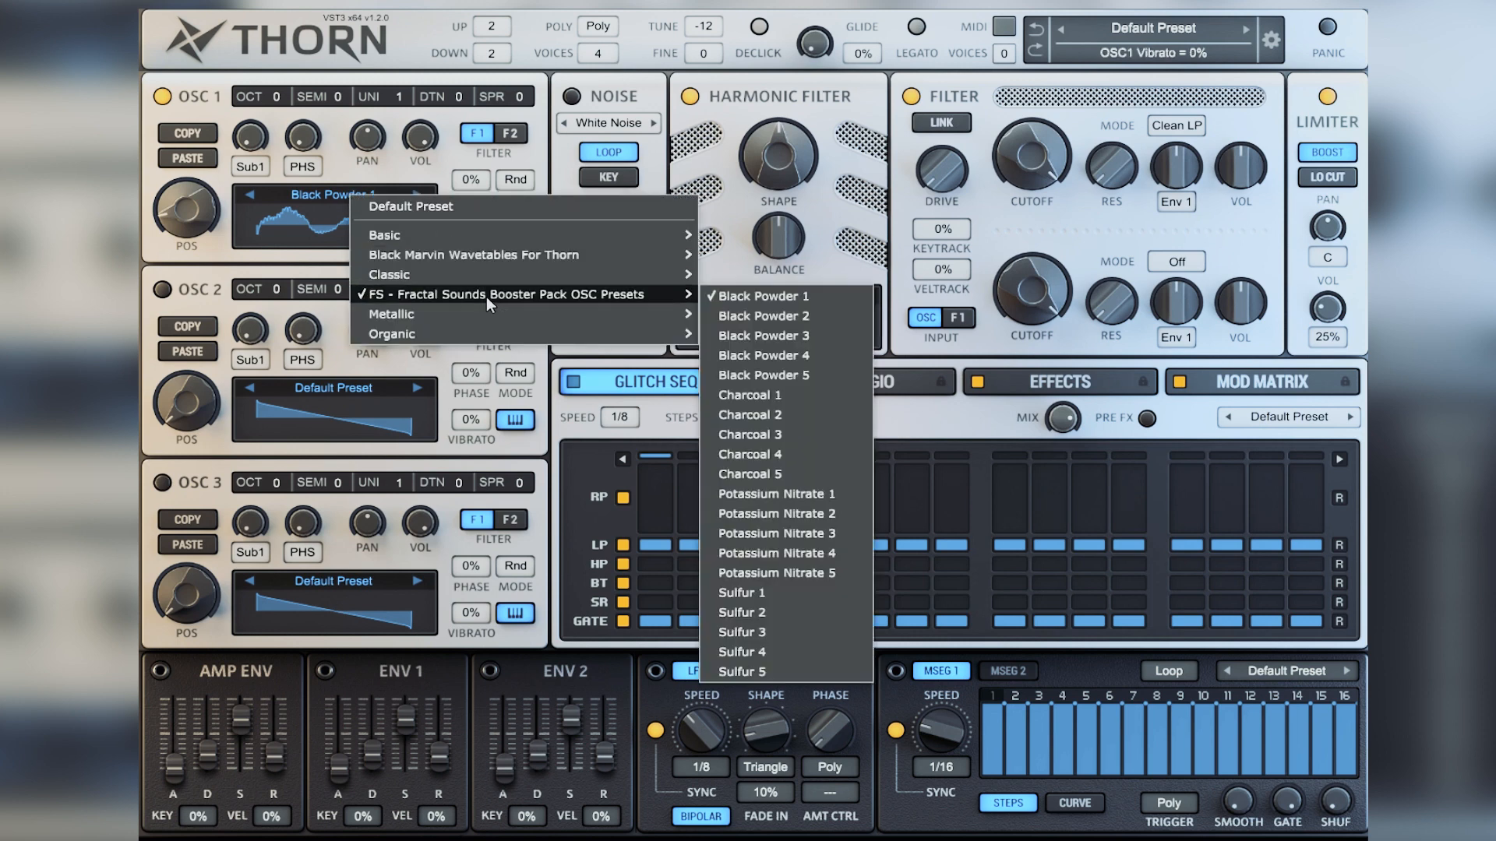
pyautogui.moveTo(531, 297)
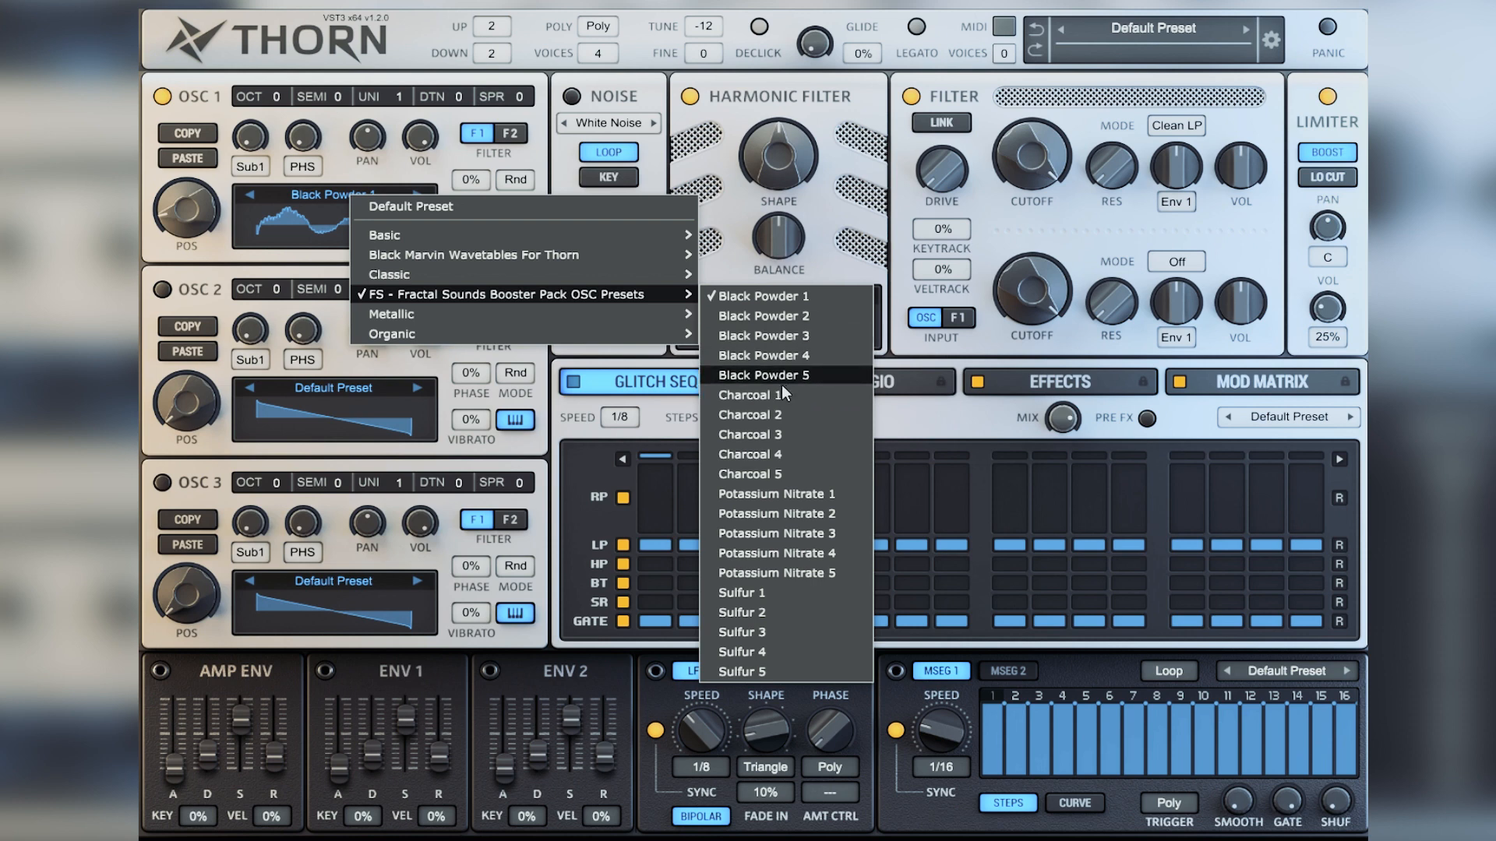
pyautogui.click(800, 300)
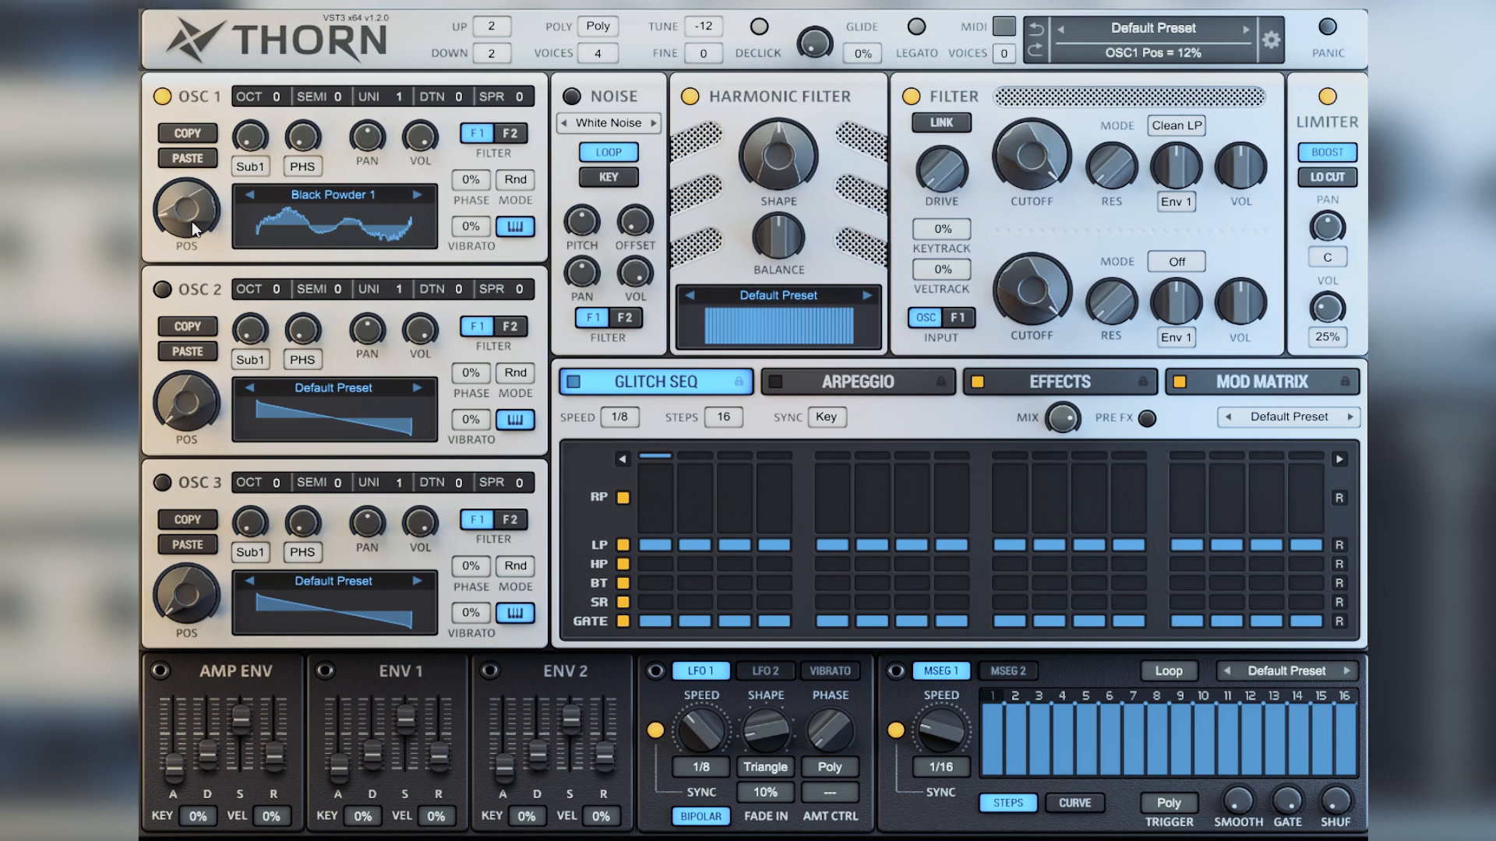
# - Sweep oscillator 1's wavetable position, advance its preset to Black Powder 3 and sweep the position again
pyautogui.moveTo(184, 222); pyautogui.dragTo(185, 166)
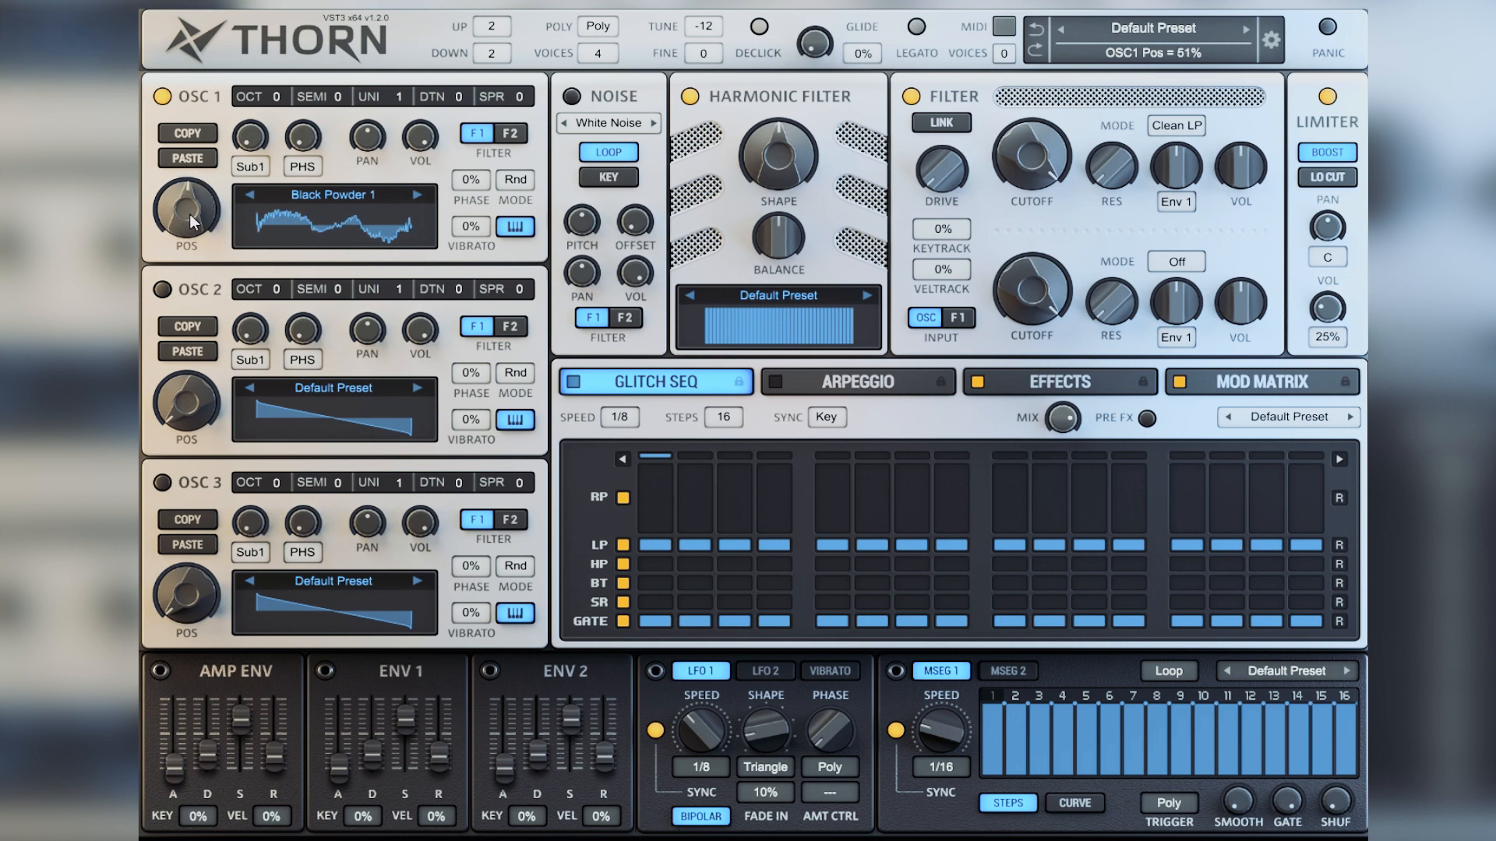
pyautogui.moveTo(187, 212); pyautogui.dragTo(173, 94)
pyautogui.click(416, 195)
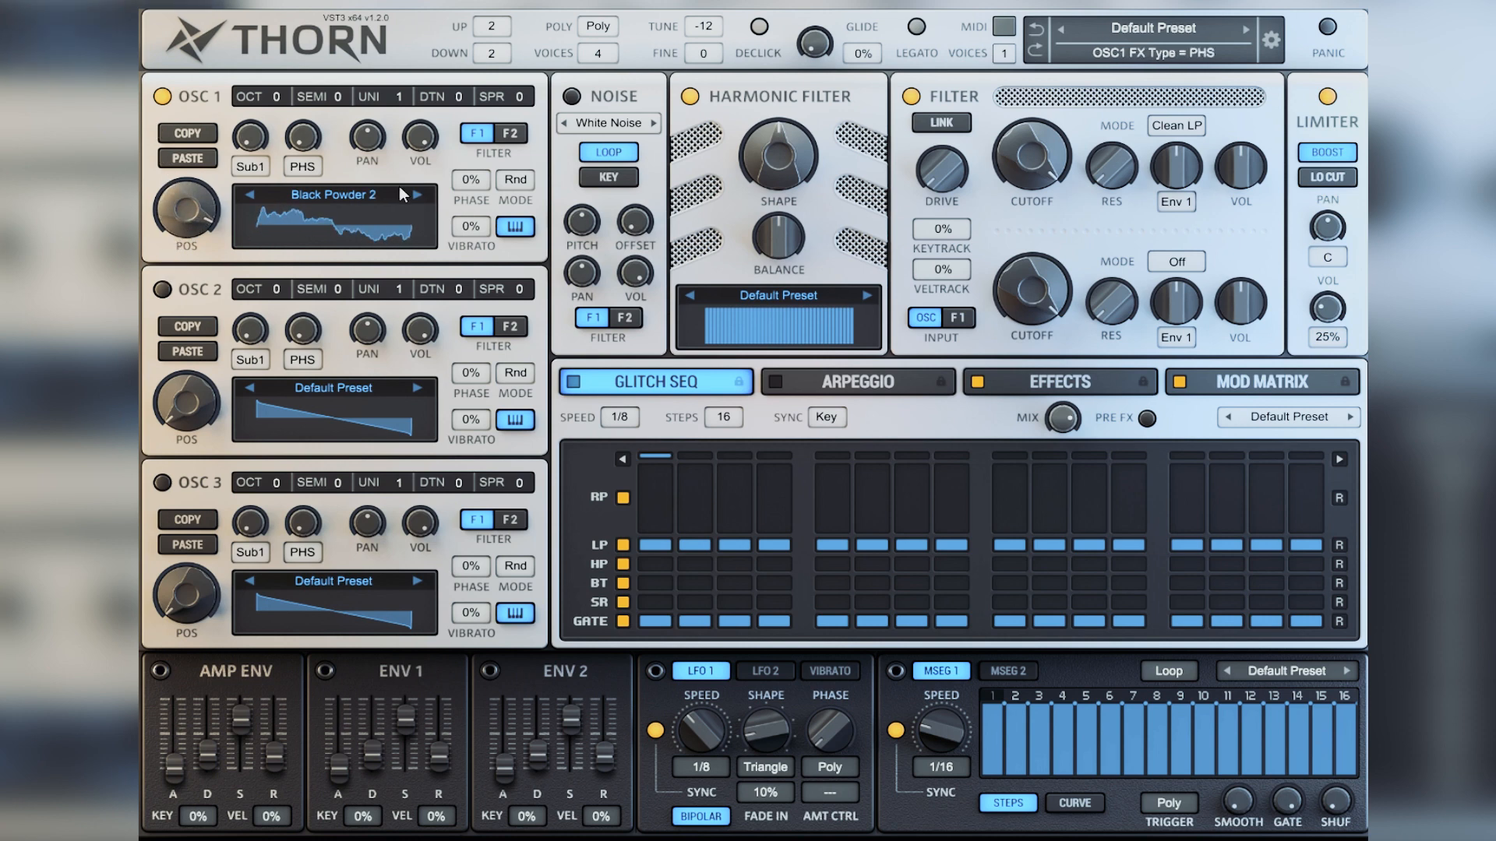
pyautogui.click(417, 194)
pyautogui.moveTo(184, 206); pyautogui.dragTo(156, 144)
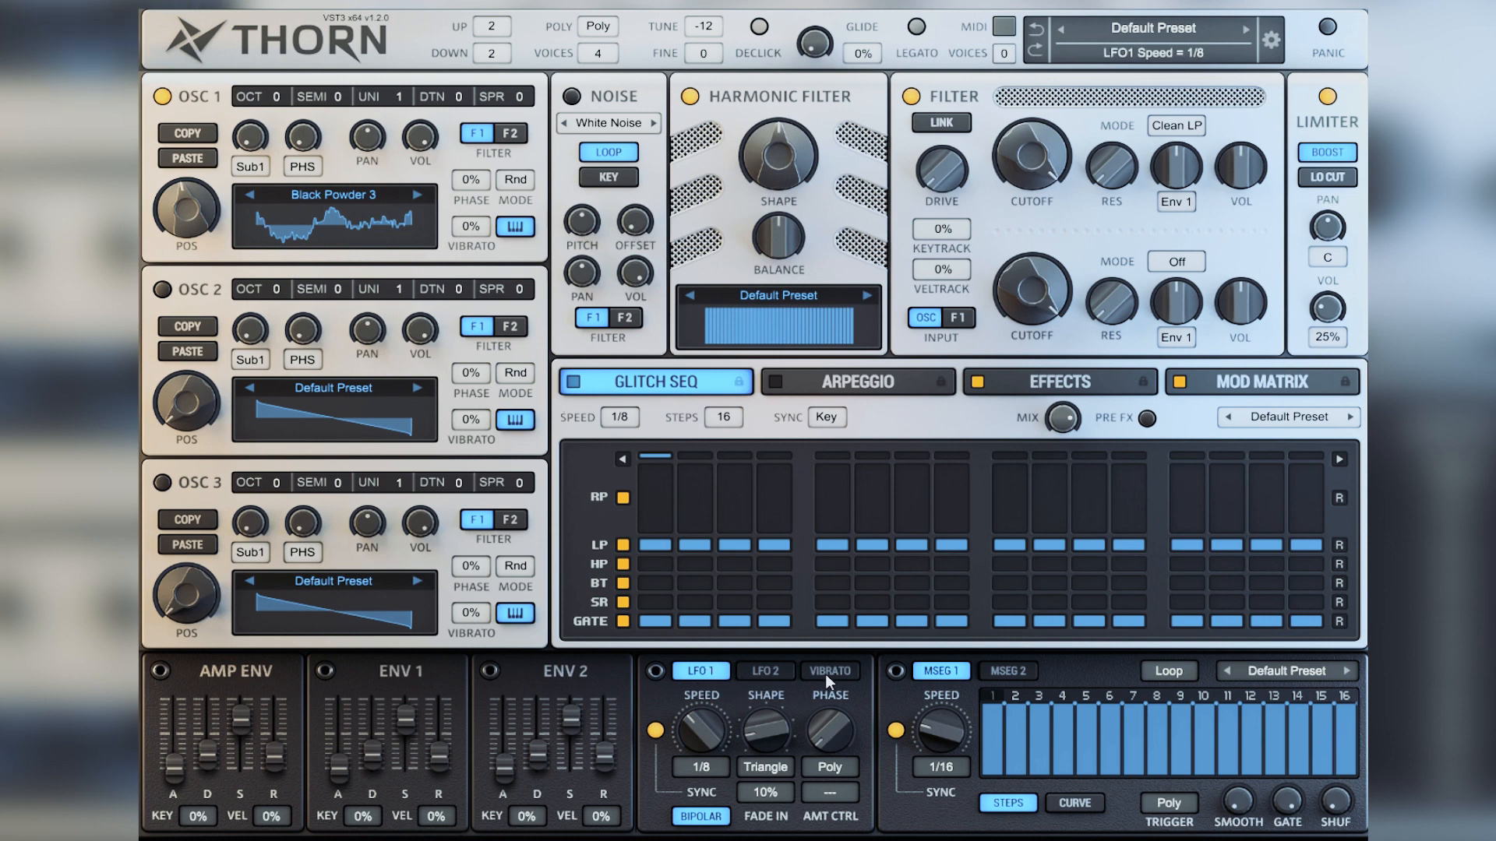
# - Assign LFO 1 to oscillator 1's position and set the modulation depth to 100% in the mod matrix
pyautogui.click(655, 671)
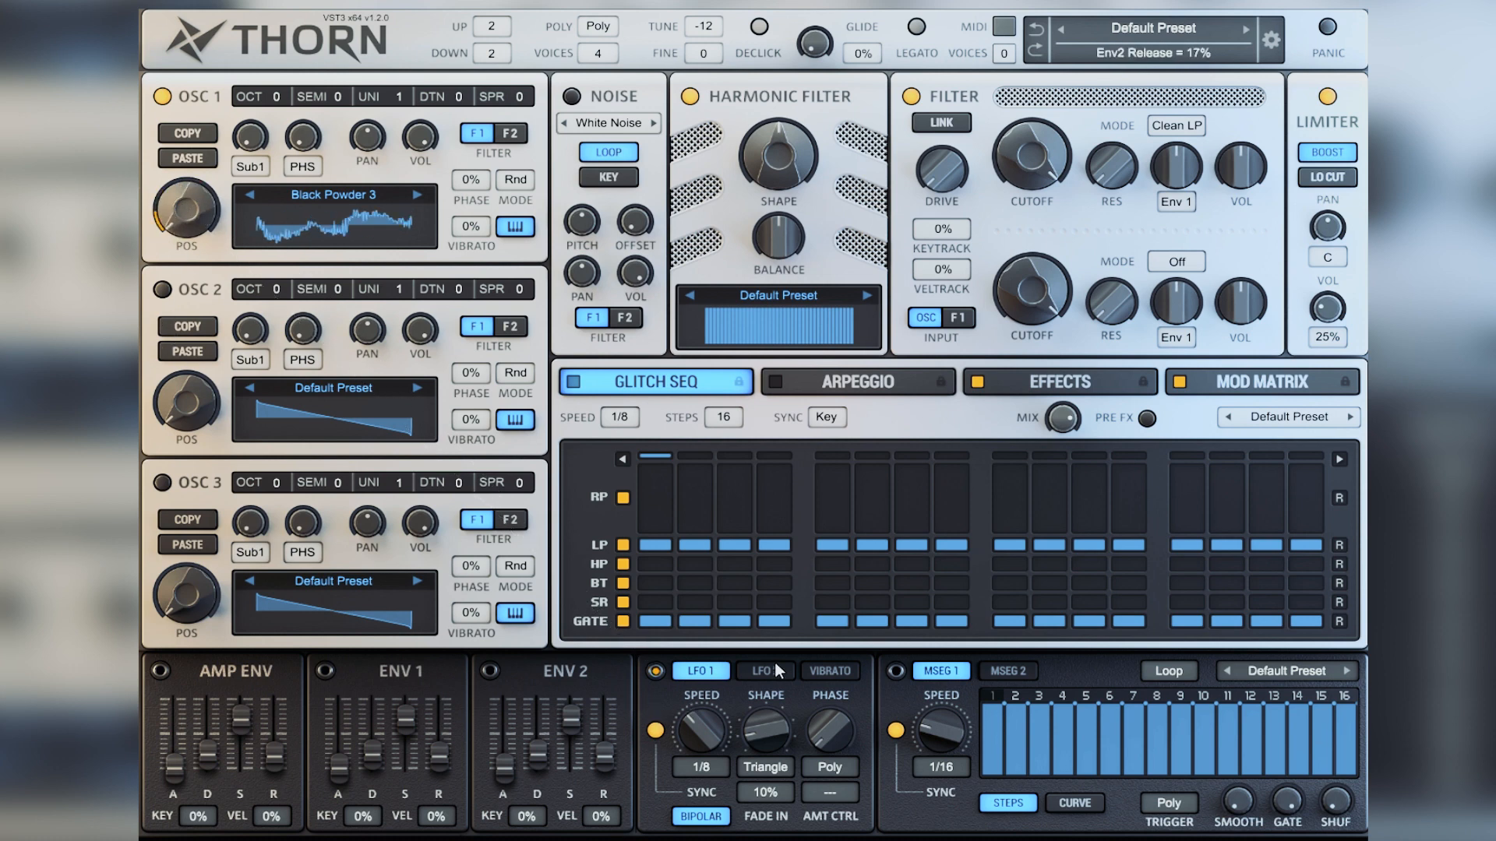
pyautogui.click(1265, 384)
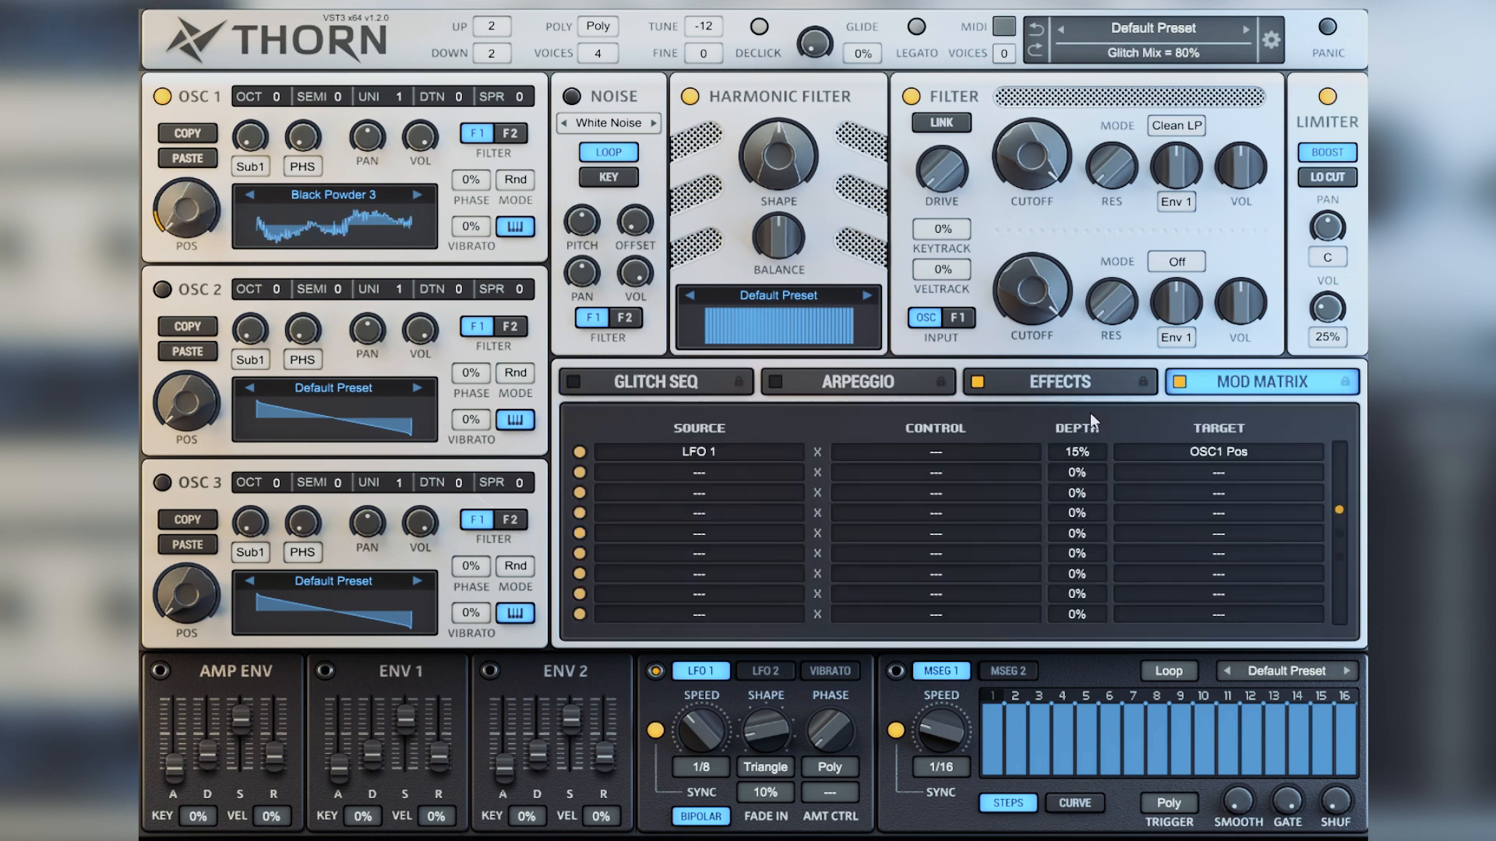
pyautogui.moveTo(1078, 452); pyautogui.dragTo(1081, 393)
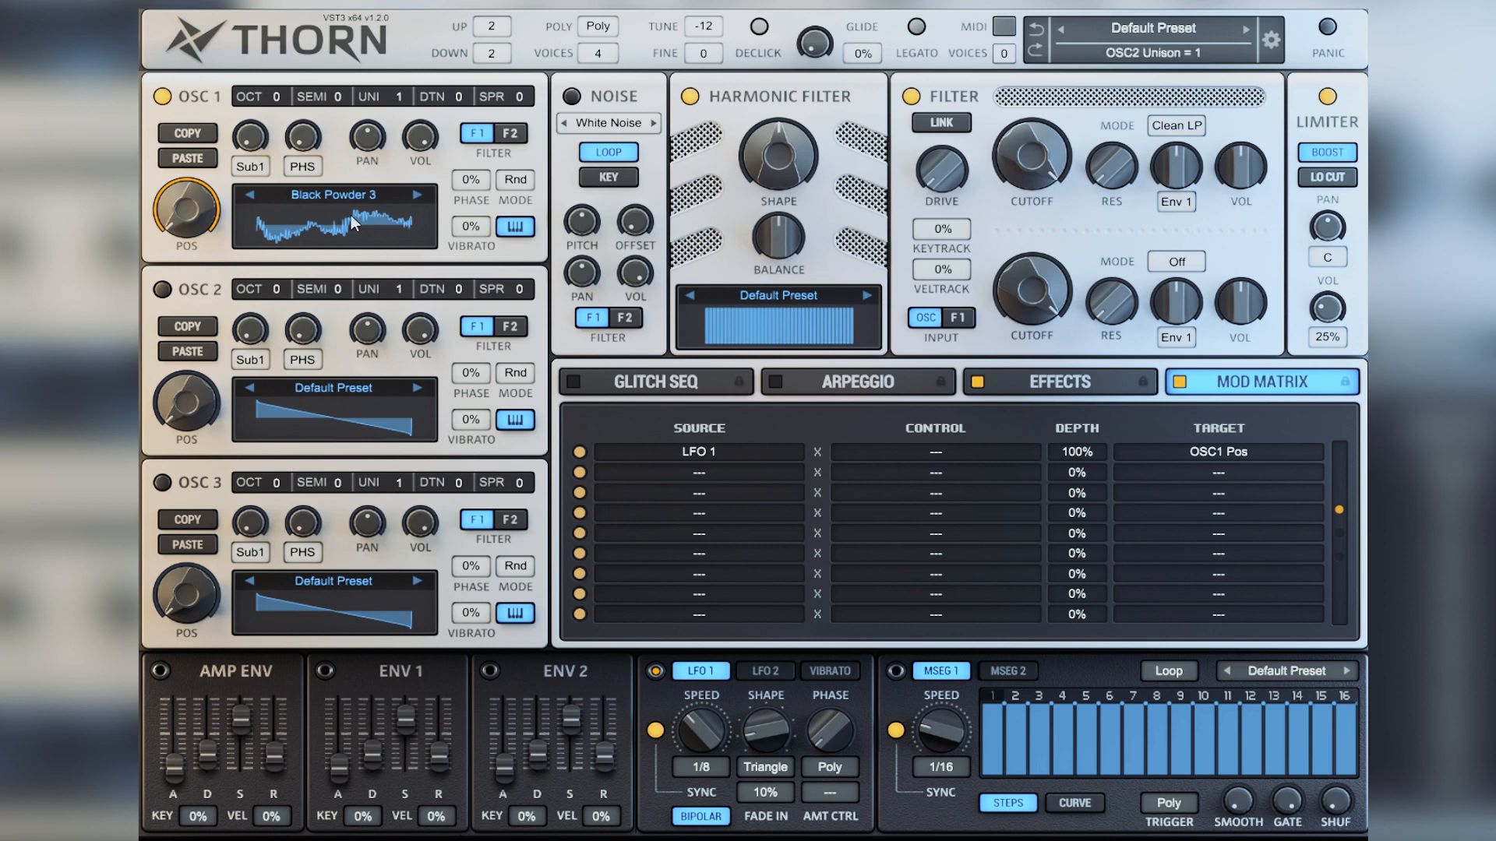
# - Turn off bipolar mode for LFO 1, set its speed to 1/16 and its shape to Rnd Step
pyautogui.click(709, 816)
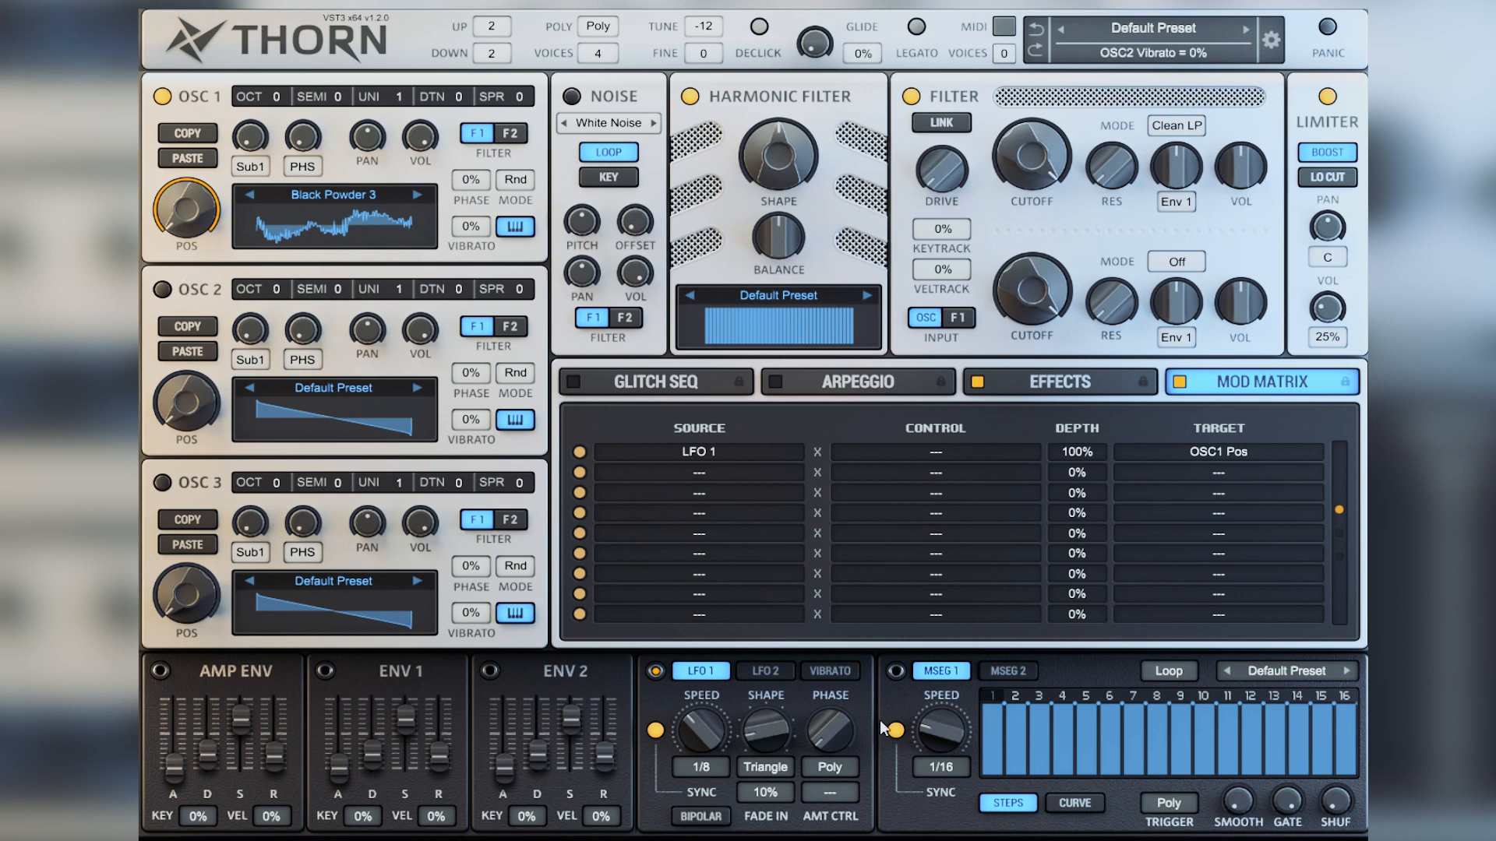
pyautogui.moveTo(692, 737)
pyautogui.mouseDown()
pyautogui.moveTo(703, 711)
pyautogui.moveTo(690, 749)
pyautogui.mouseUp()
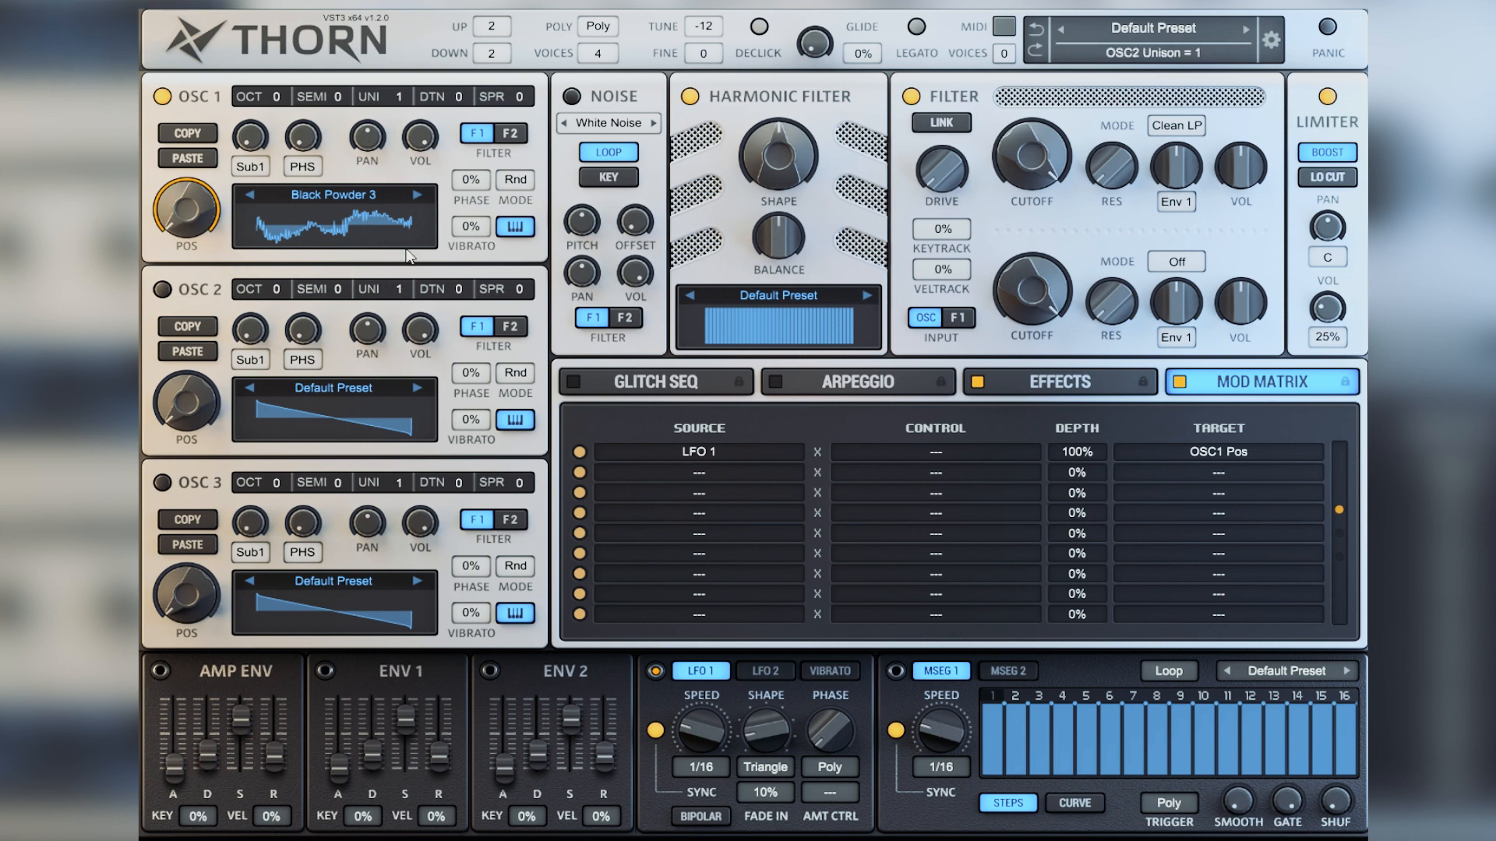
pyautogui.click(780, 765)
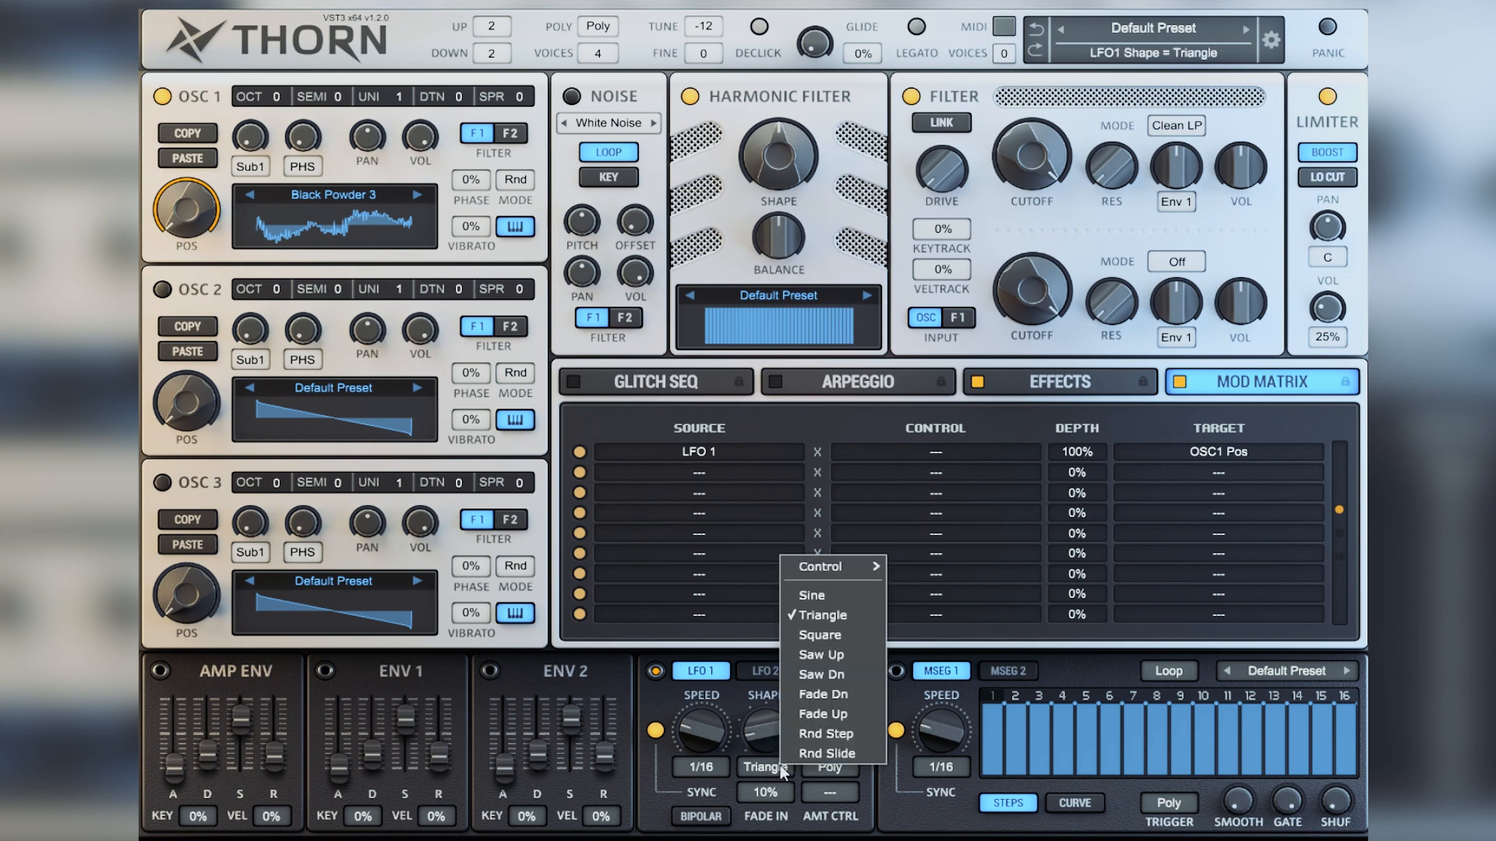
pyautogui.click(857, 736)
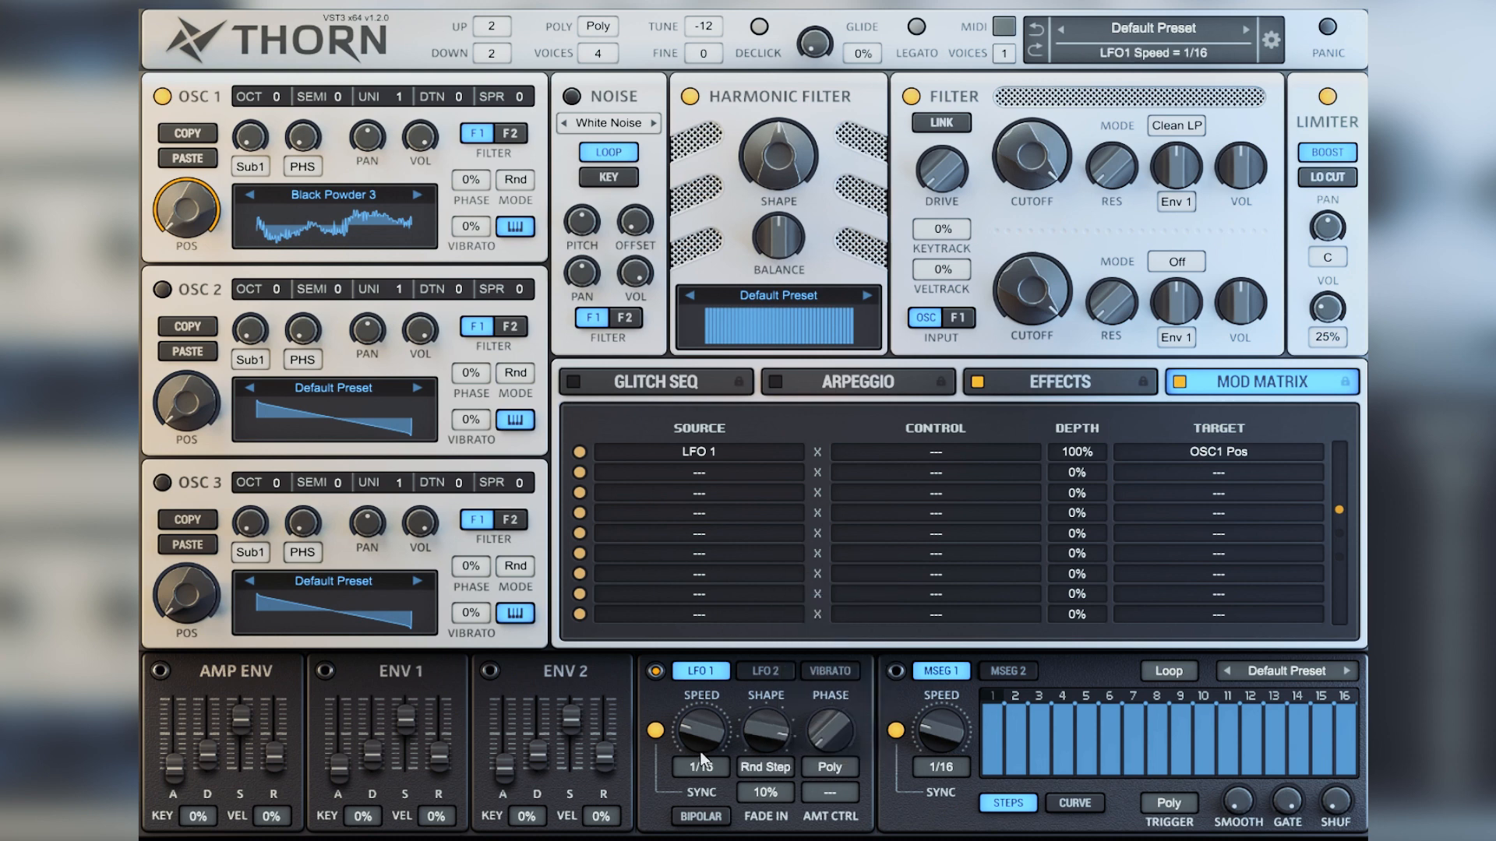
# - Slow LFO 1's speed to 1/4 and set its fade-in to 0%
pyautogui.moveTo(700, 735); pyautogui.dragTo(698, 714)
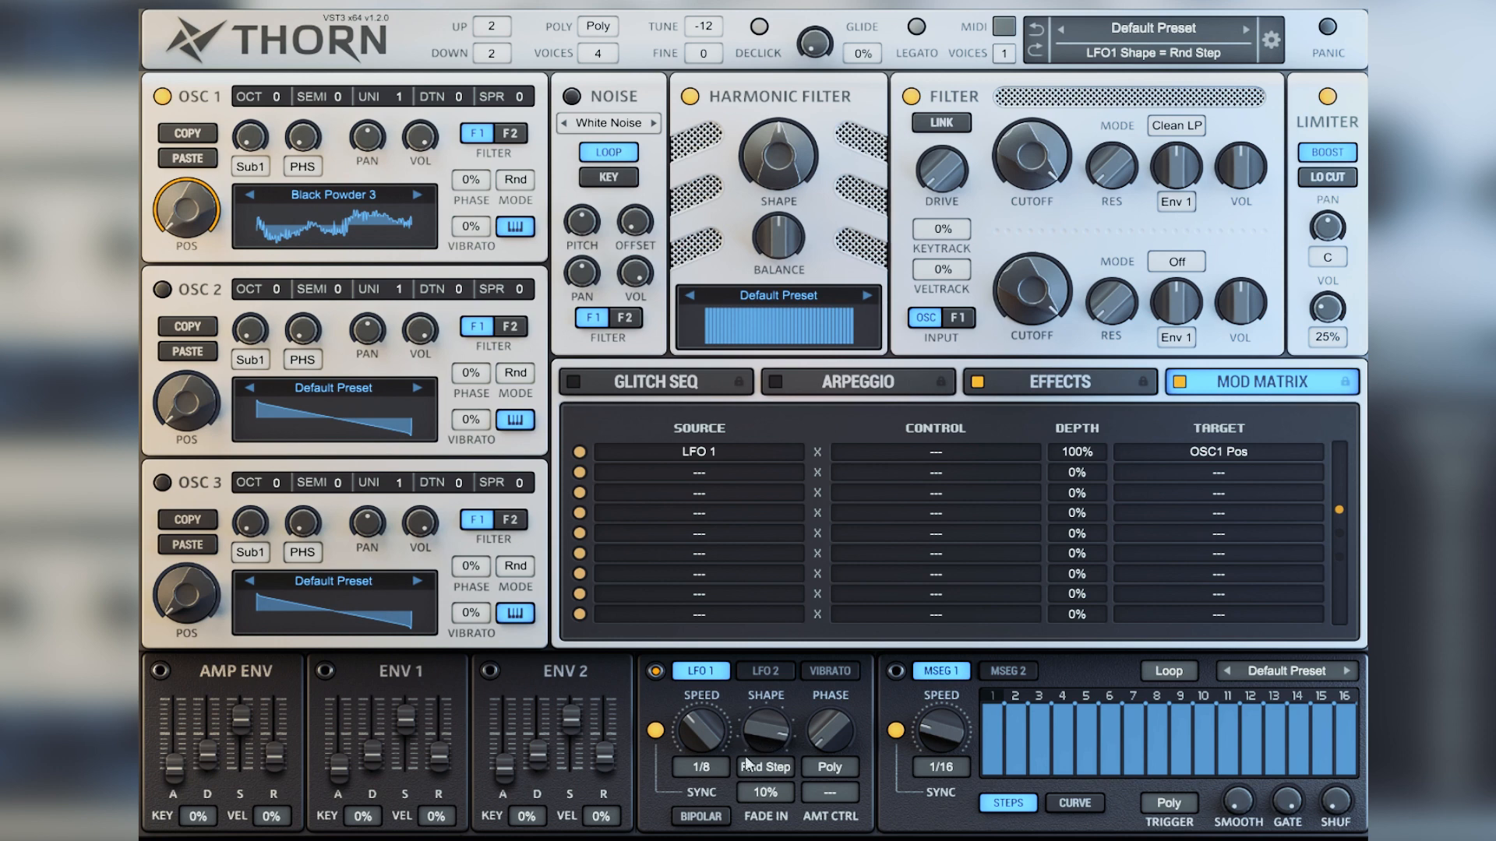
pyautogui.doubleClick(760, 793)
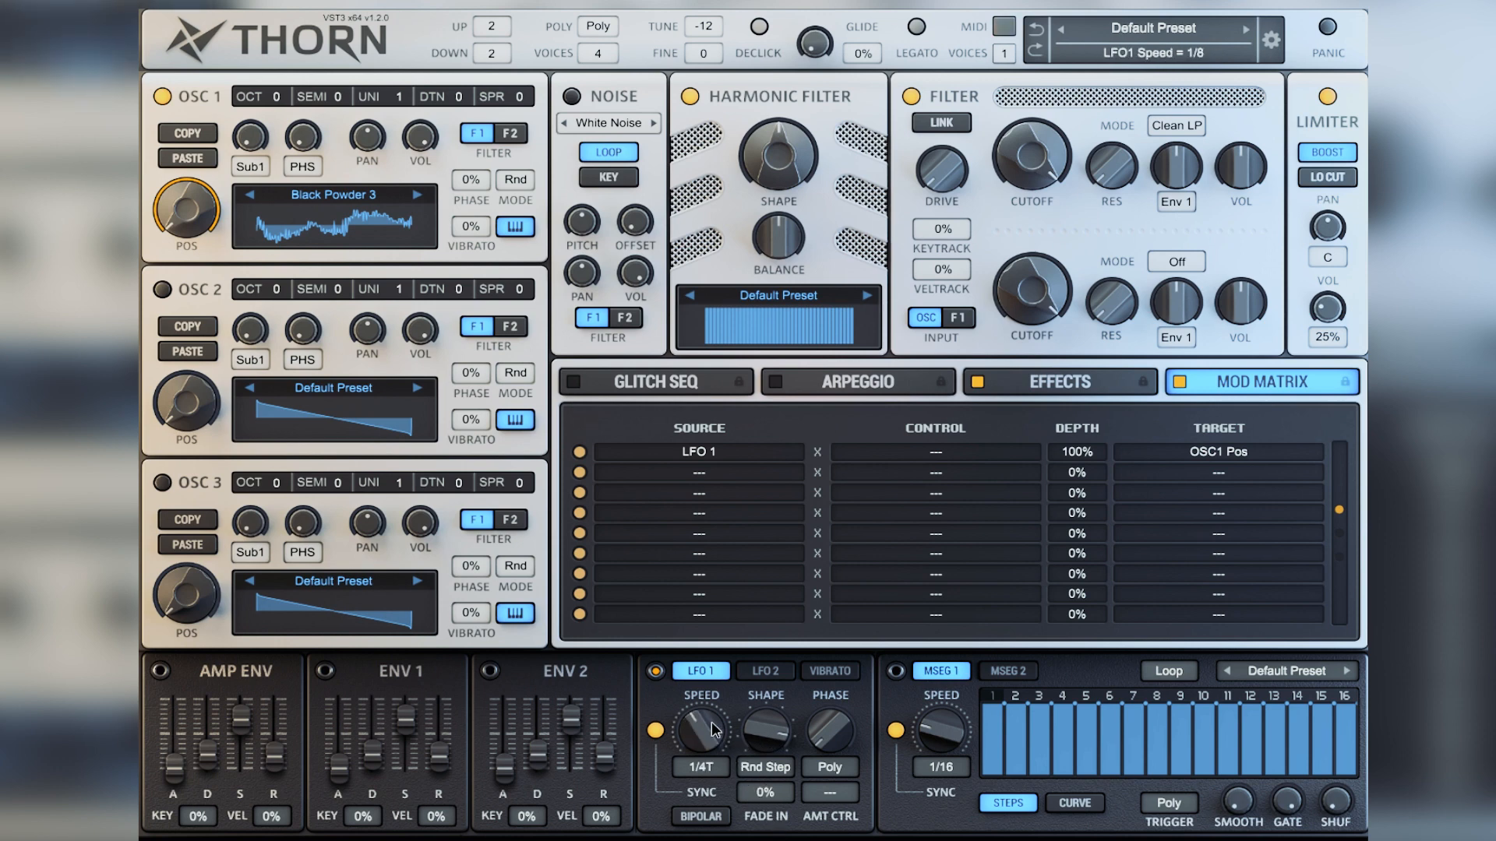
pyautogui.moveTo(703, 726); pyautogui.dragTo(699, 733)
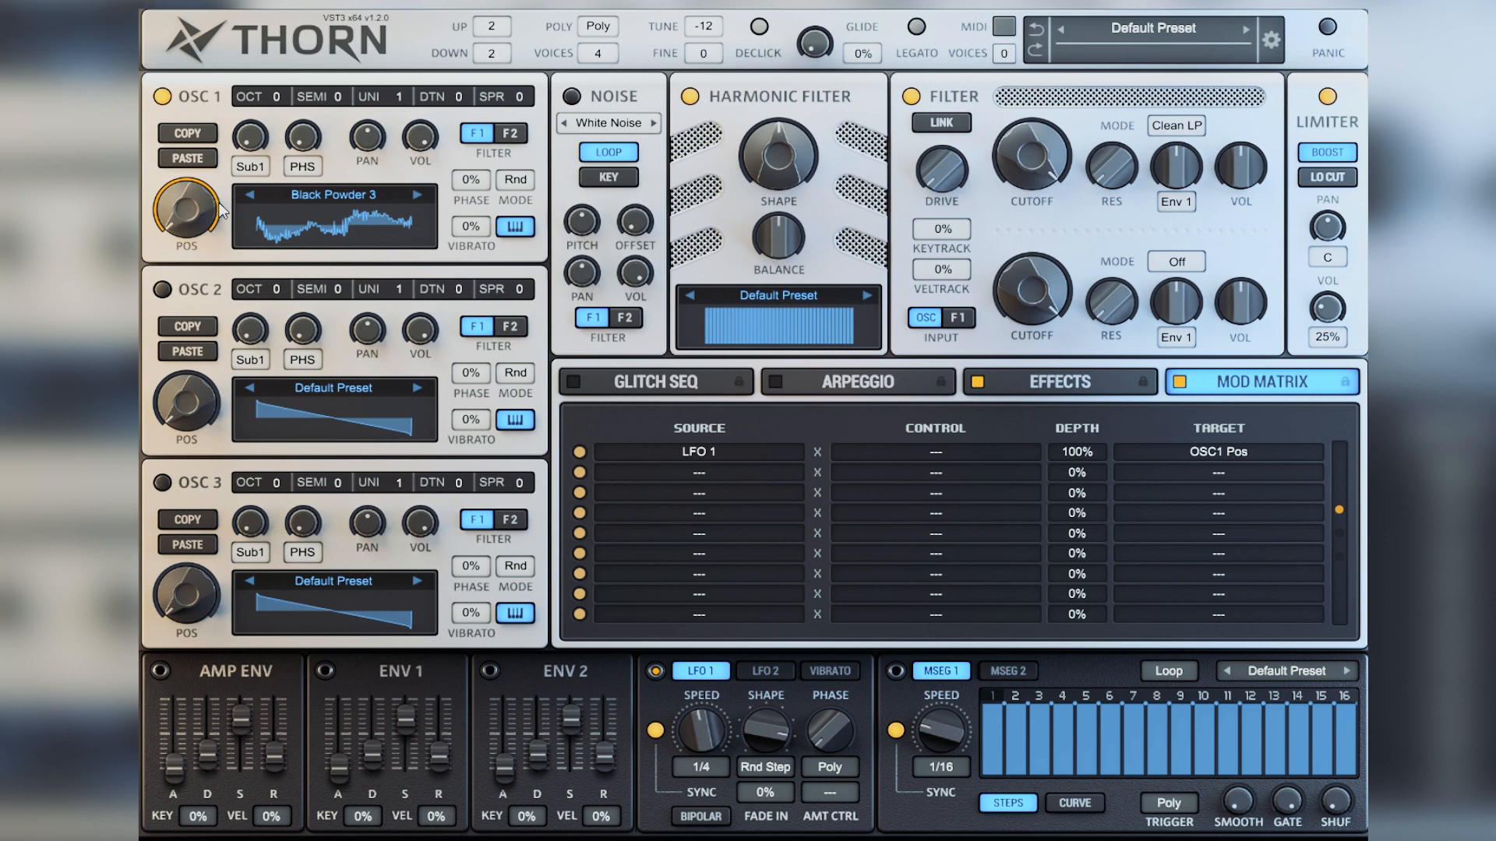
# - Load the booster pack's Charcoal 1 preset into oscillator 1 and disable the LFO 1 to OSC1 Pos modulation slot
pyautogui.click(366, 193)
pyautogui.moveTo(553, 293)
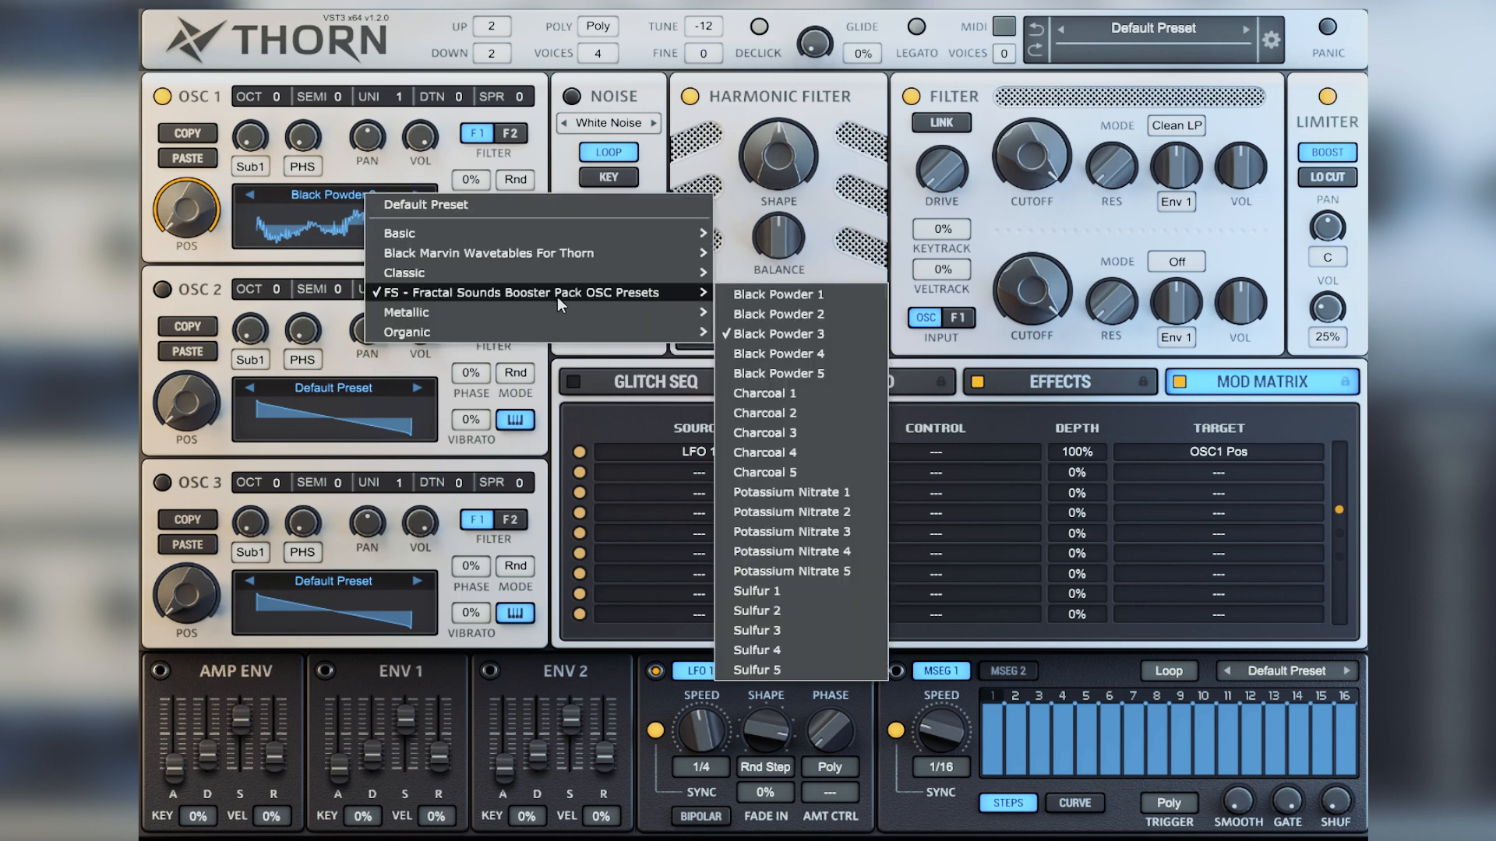
pyautogui.click(823, 391)
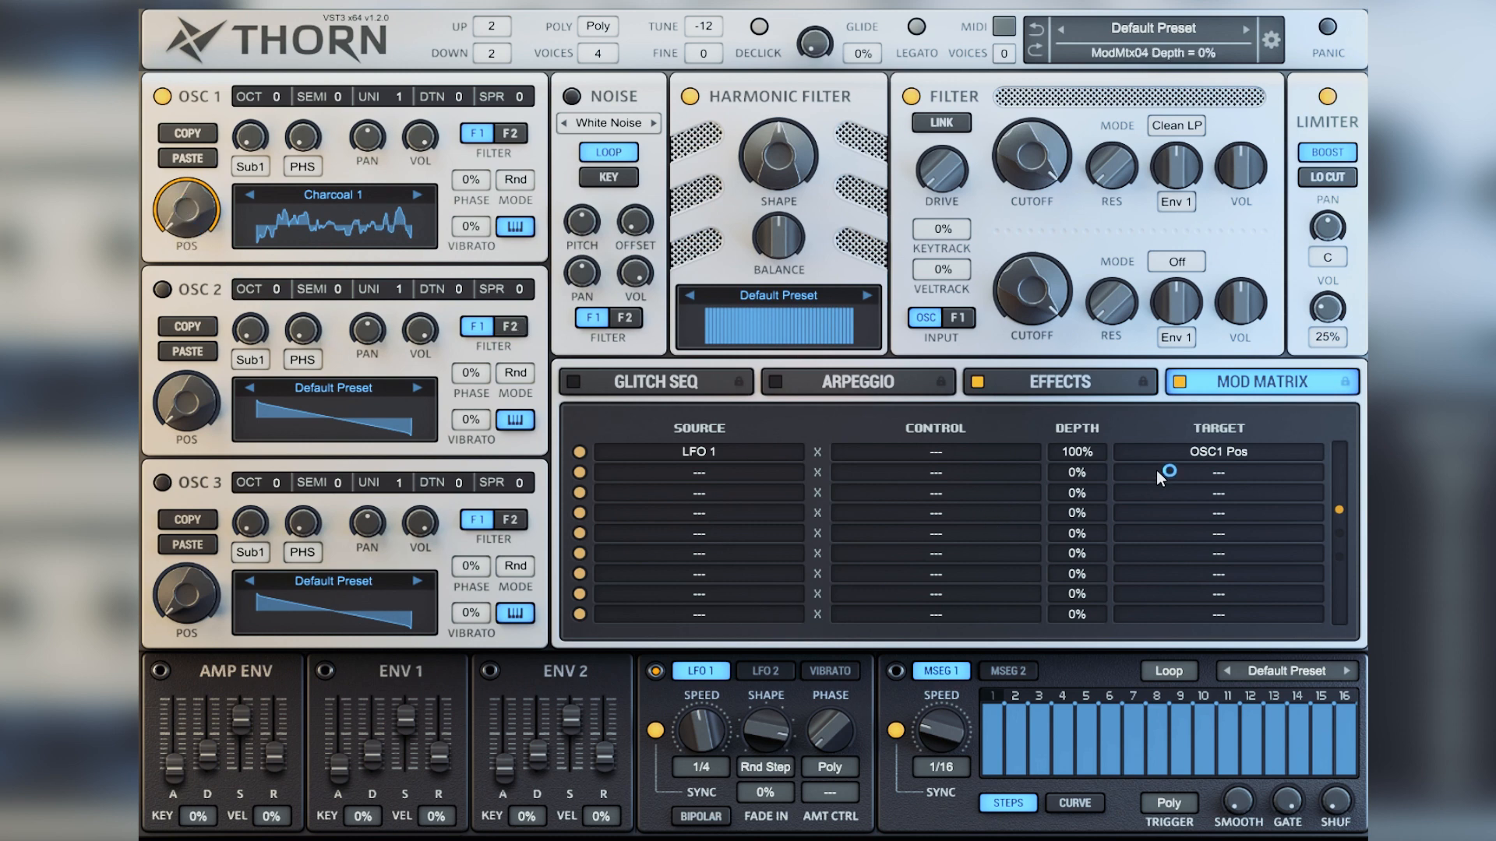
pyautogui.click(579, 452)
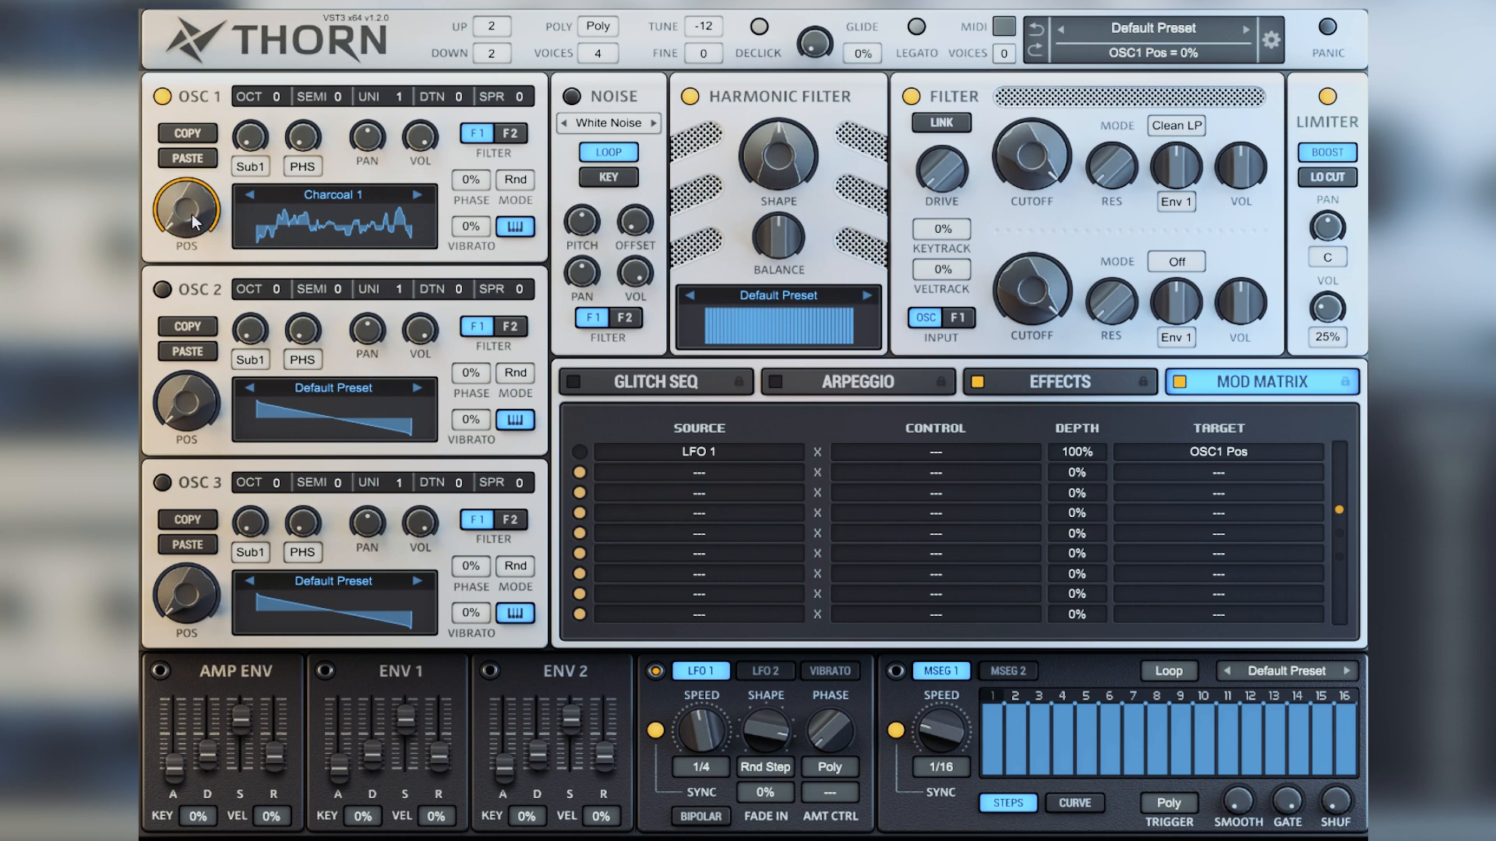
# - Raise oscillator 1's position to 88%, load the Charcoal 3 preset and lower the position back to 0%
pyautogui.moveTo(191, 218); pyautogui.dragTo(166, 69)
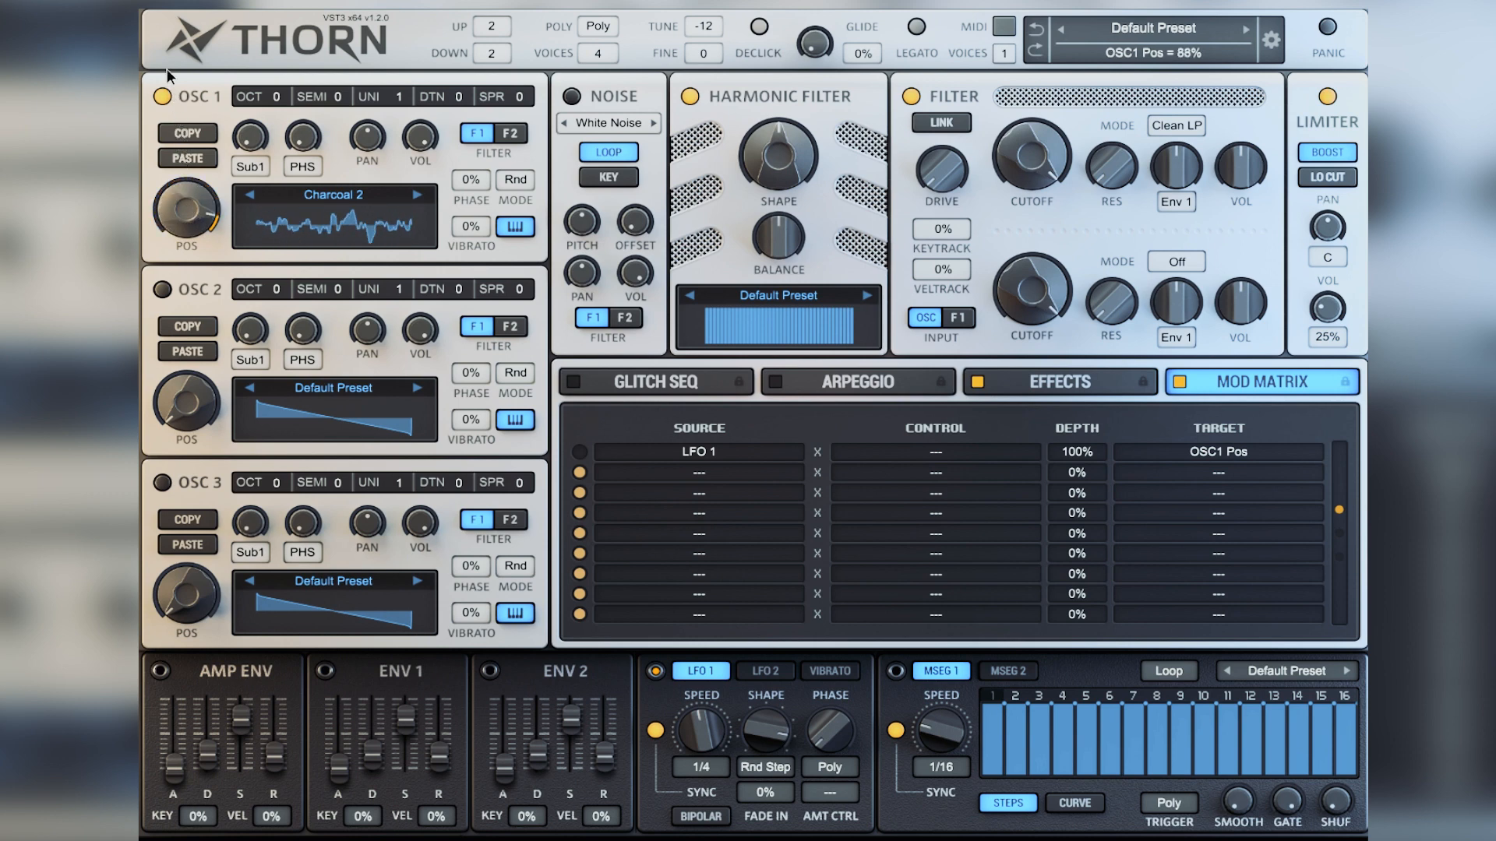
pyautogui.click(417, 194)
pyautogui.moveTo(175, 199); pyautogui.dragTo(139, 296)
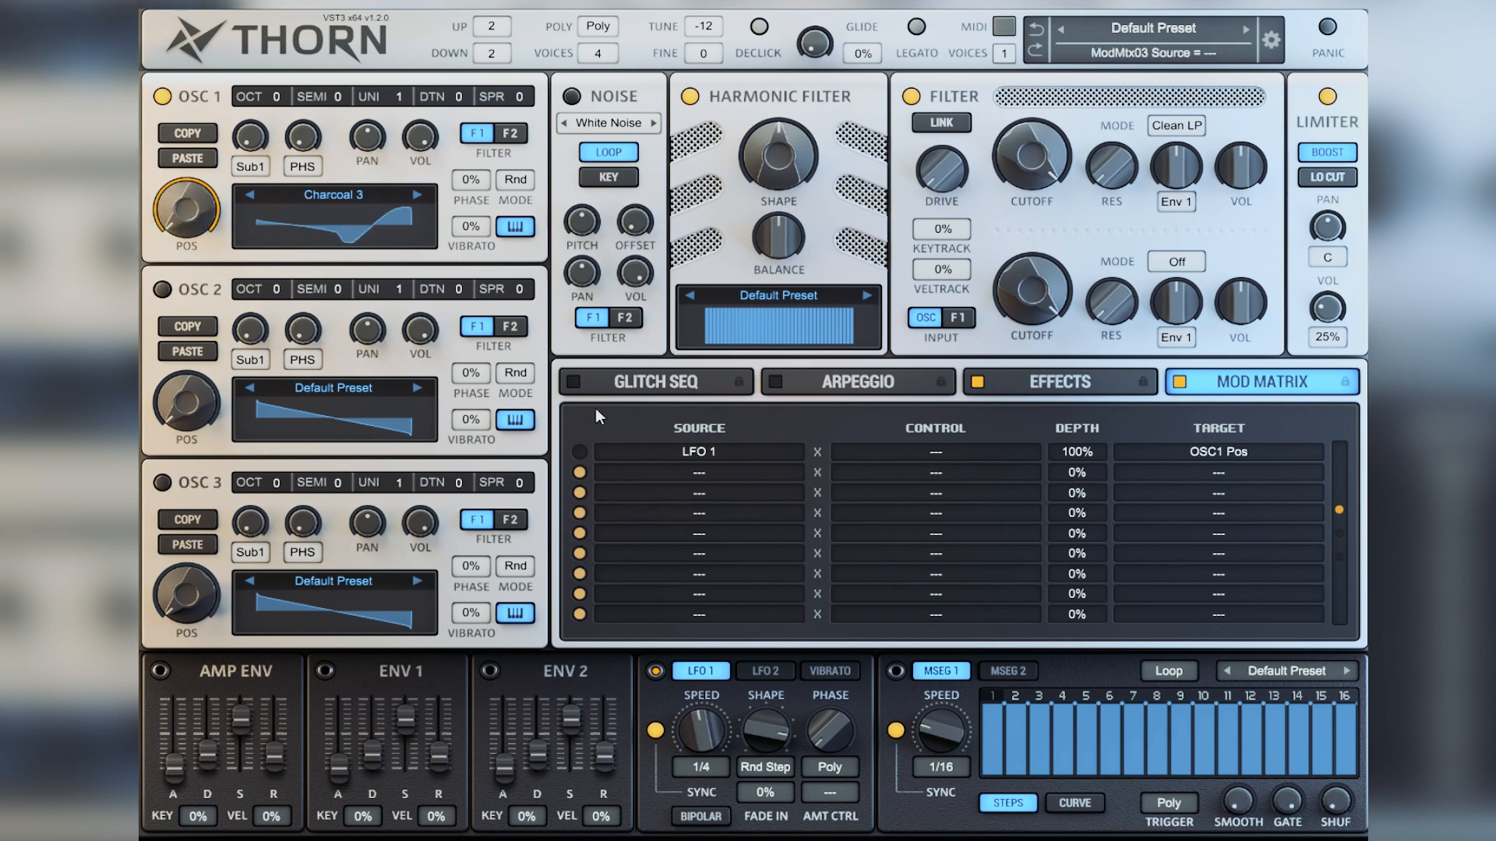
# - Audition Charcoal 3 with LFO 1 at 1/8T modulating oscillator 1's position, sweep the position, and disable the modulation slot
pyautogui.click(578, 451)
pyautogui.moveTo(700, 720); pyautogui.dragTo(694, 742)
pyautogui.moveTo(192, 183); pyautogui.dragTo(192, 128)
pyautogui.moveTo(192, 203); pyautogui.dragTo(163, 301)
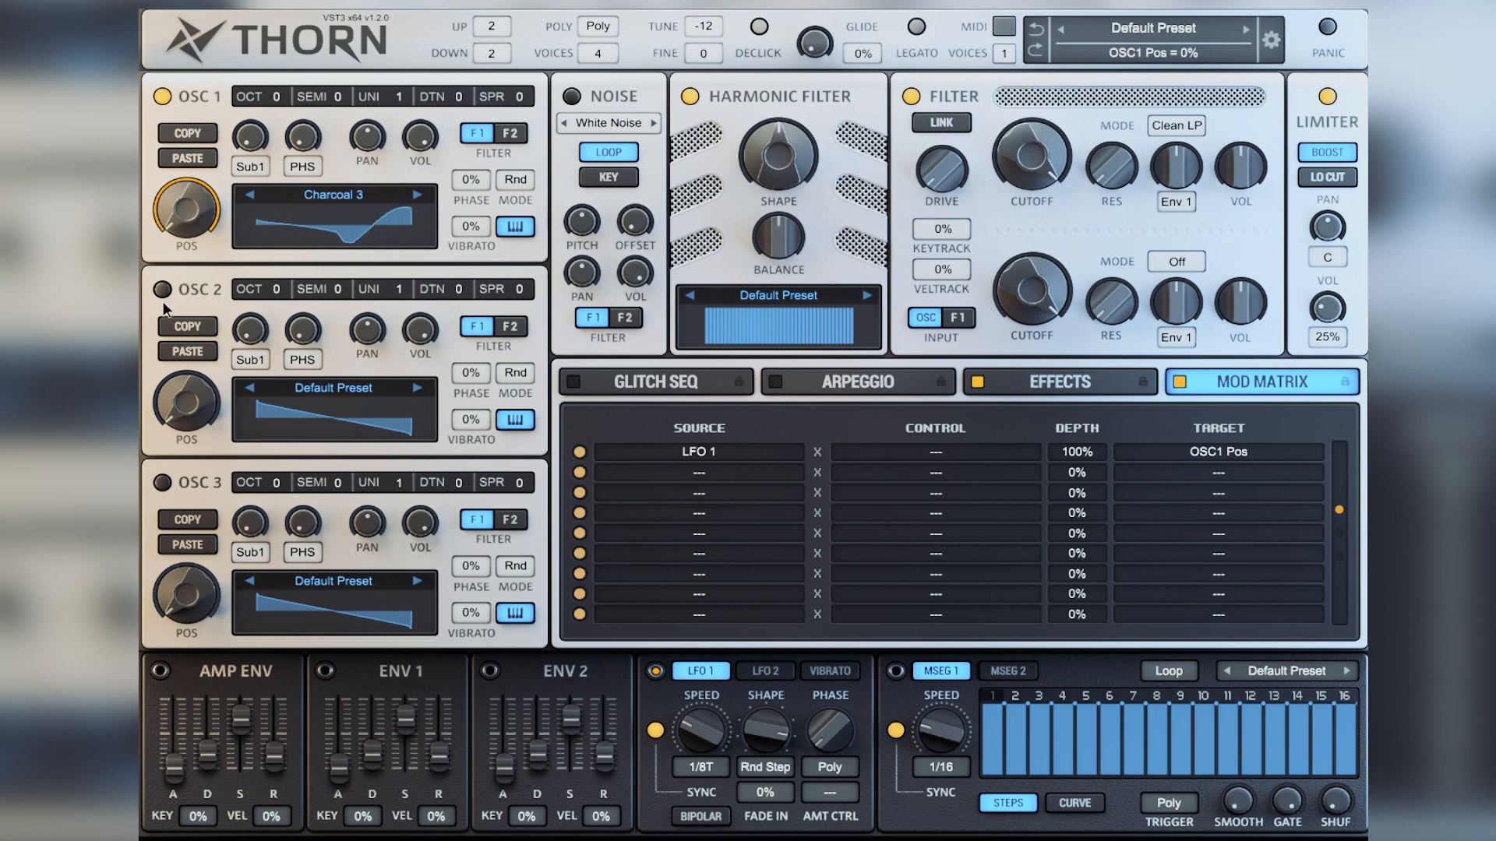
pyautogui.click(579, 452)
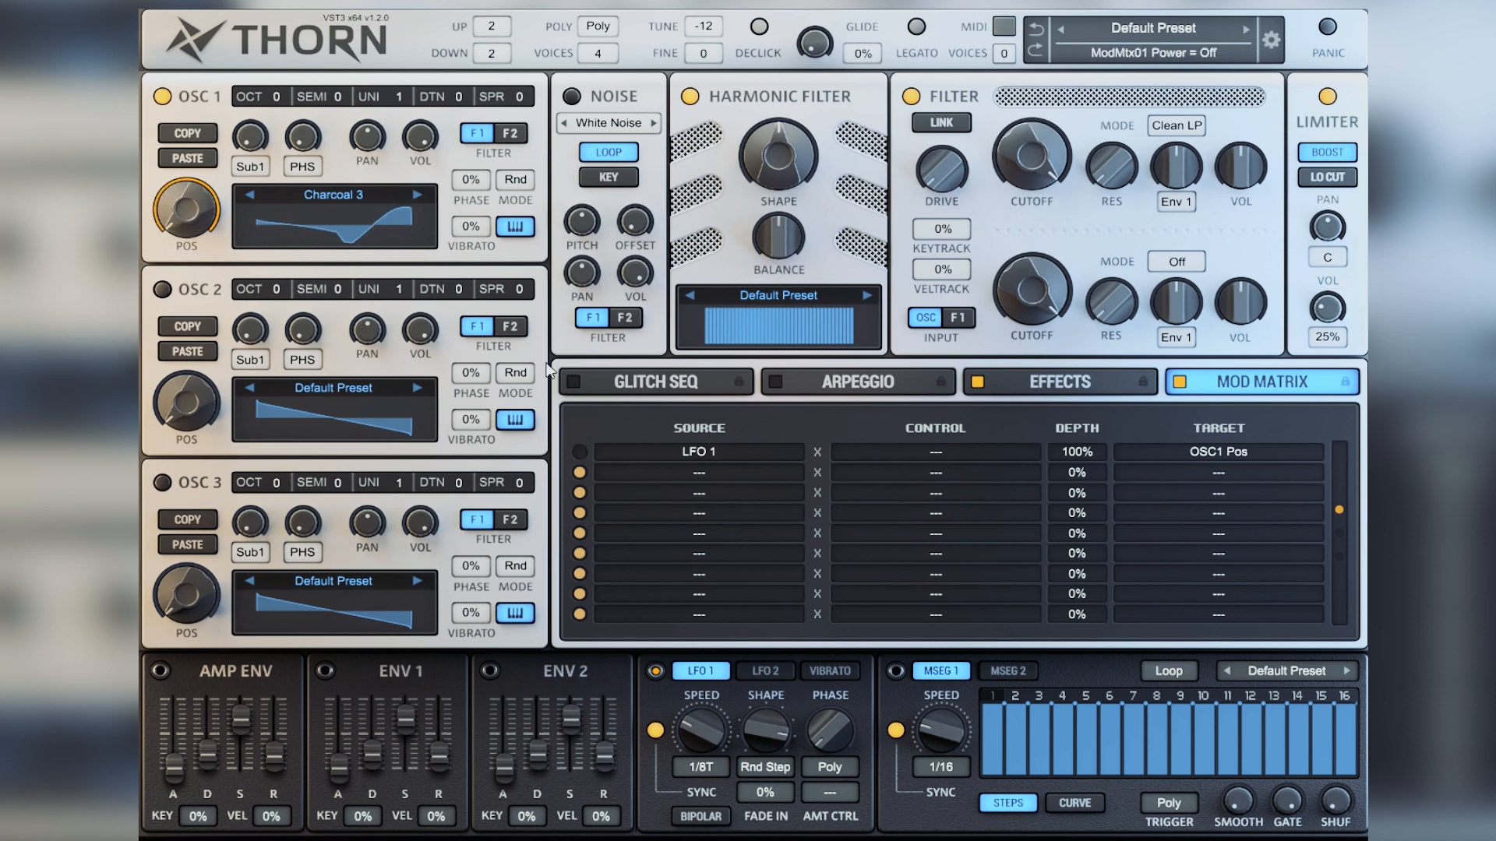
# - Load Charcoal 4 into oscillator 1 and sweep its position, doing the same with the preset that follows
pyautogui.click(418, 195)
pyautogui.moveTo(188, 196); pyautogui.dragTo(306, 227)
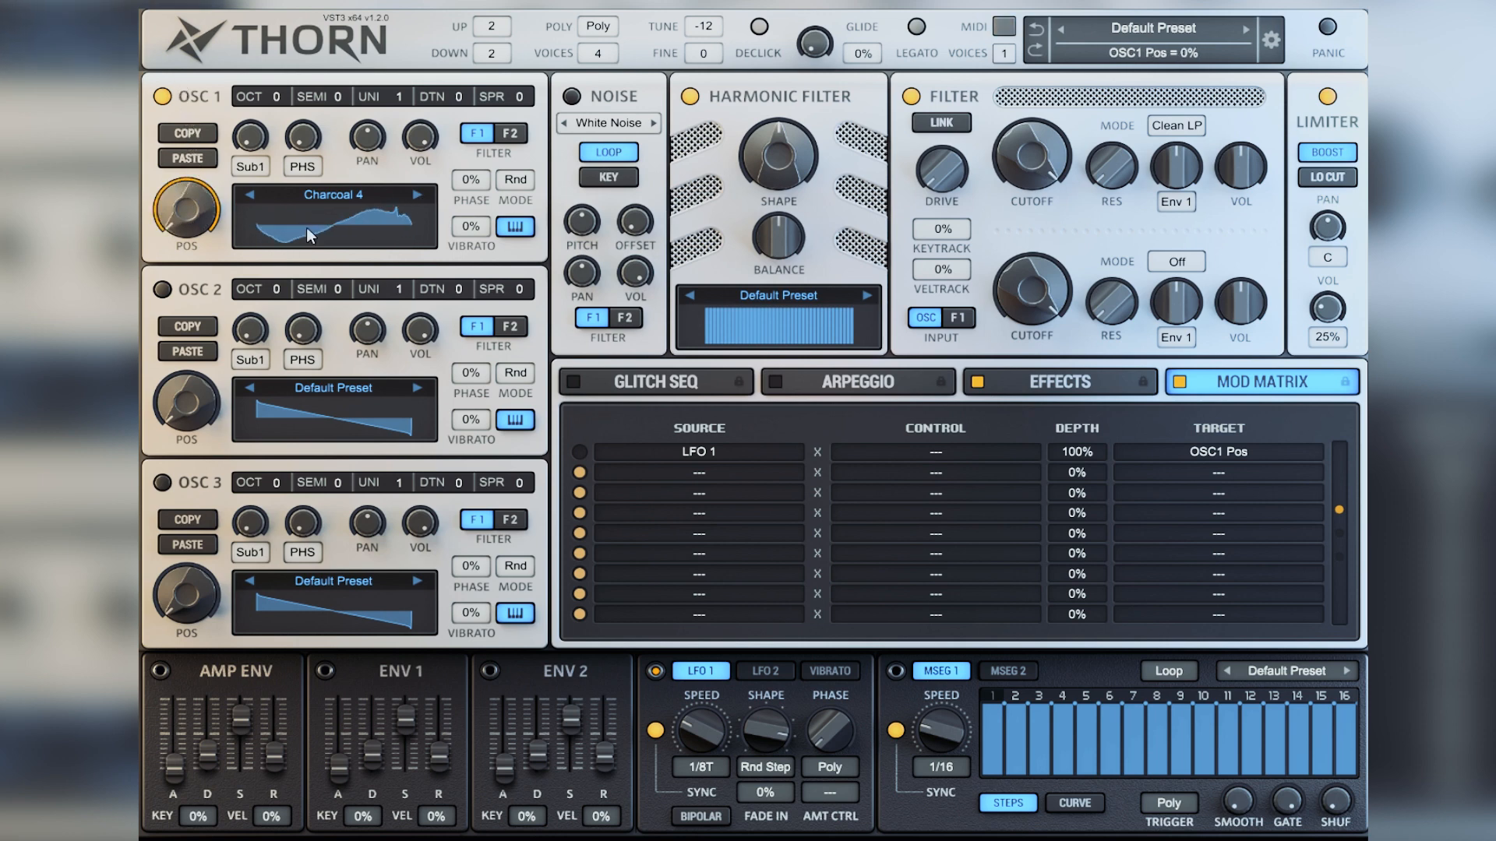
pyautogui.click(418, 196)
pyautogui.moveTo(198, 214); pyautogui.dragTo(191, 243)
# - Step oscillator 1 through the booster pack presets until Potassium Nitrate 5 is loaded
pyautogui.click(417, 194)
pyautogui.click(417, 194)
pyautogui.click(418, 194)
pyautogui.click(418, 195)
pyautogui.click(417, 195)
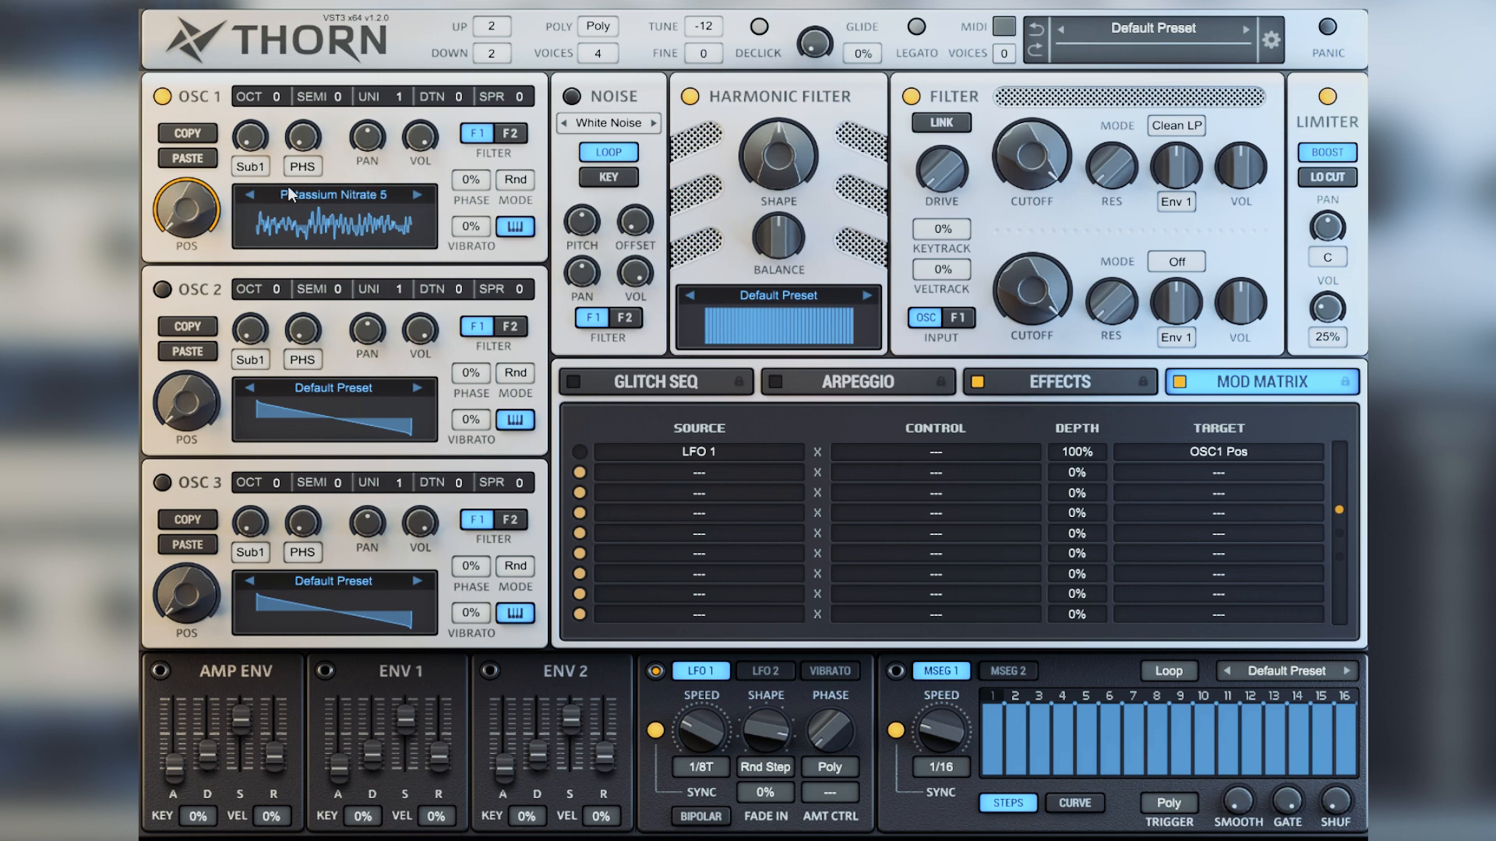
# - Raise oscillator 1's position, set LFO 1's speed to 1/8 and switch off the LFO 1 to OSC1 Pos slot
pyautogui.moveTo(209, 226)
pyautogui.moveTo(188, 248); pyautogui.dragTo(212, 204)
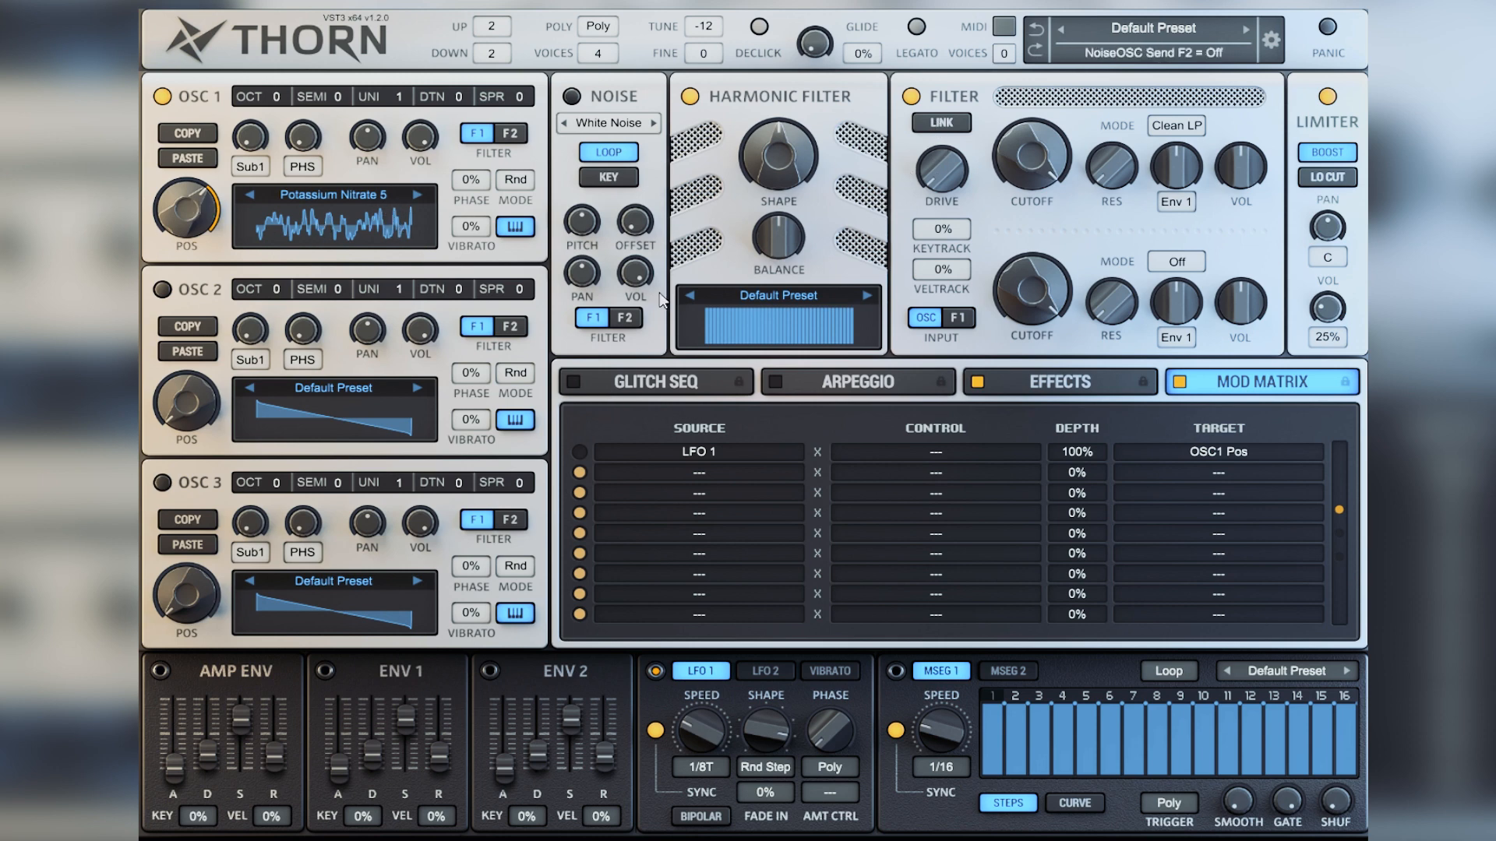
pyautogui.moveTo(700, 734)
pyautogui.mouseDown()
pyautogui.moveTo(696, 712)
pyautogui.moveTo(707, 723)
pyautogui.mouseUp()
pyautogui.click(579, 452)
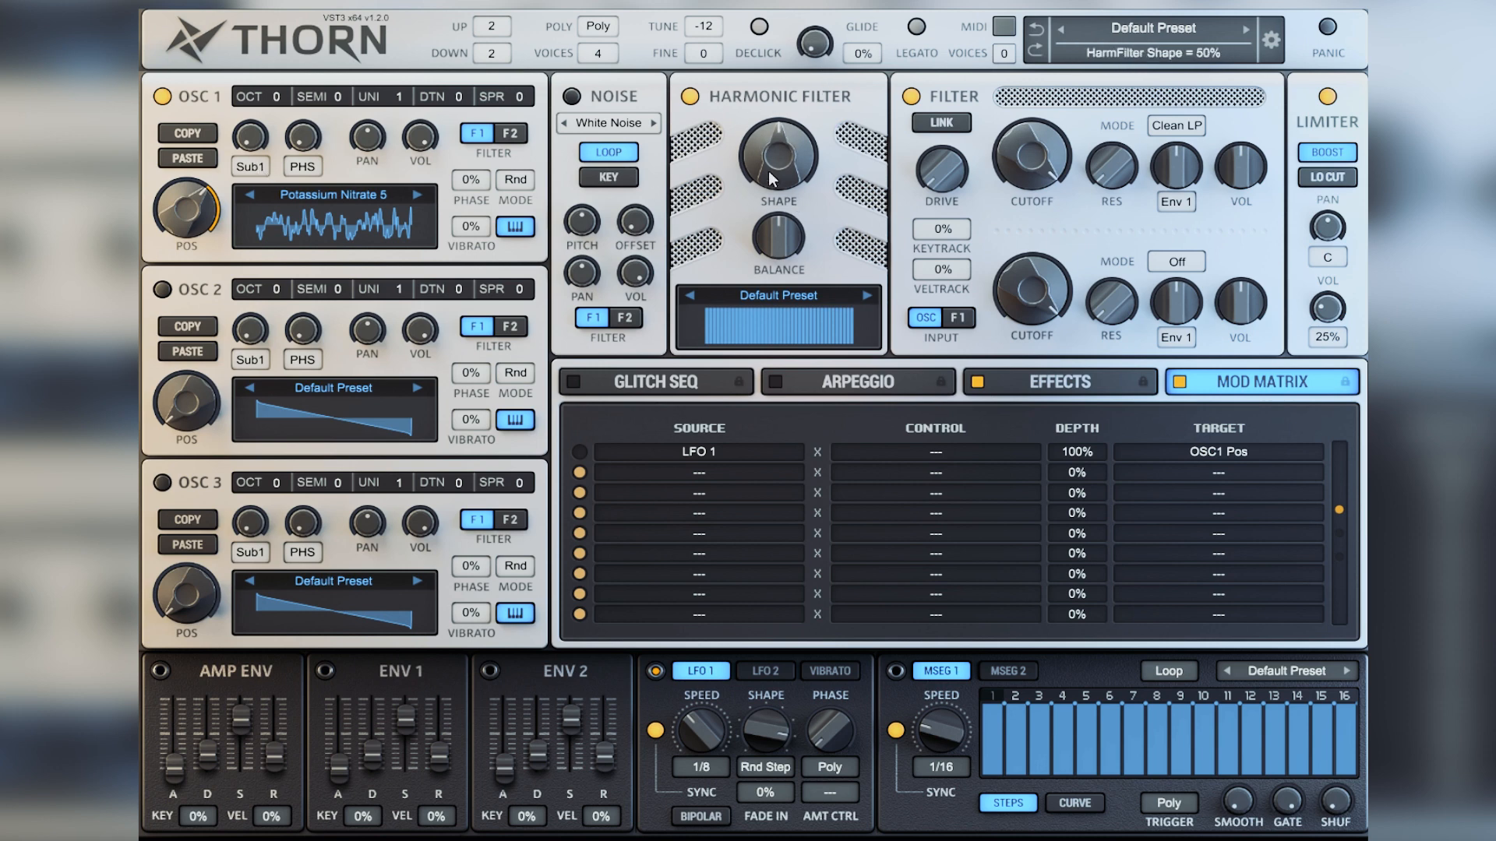
# - Load the booster pack's Dinitroresorcinol preset into the harmonic filter and turn off the main Filter module
pyautogui.click(803, 297)
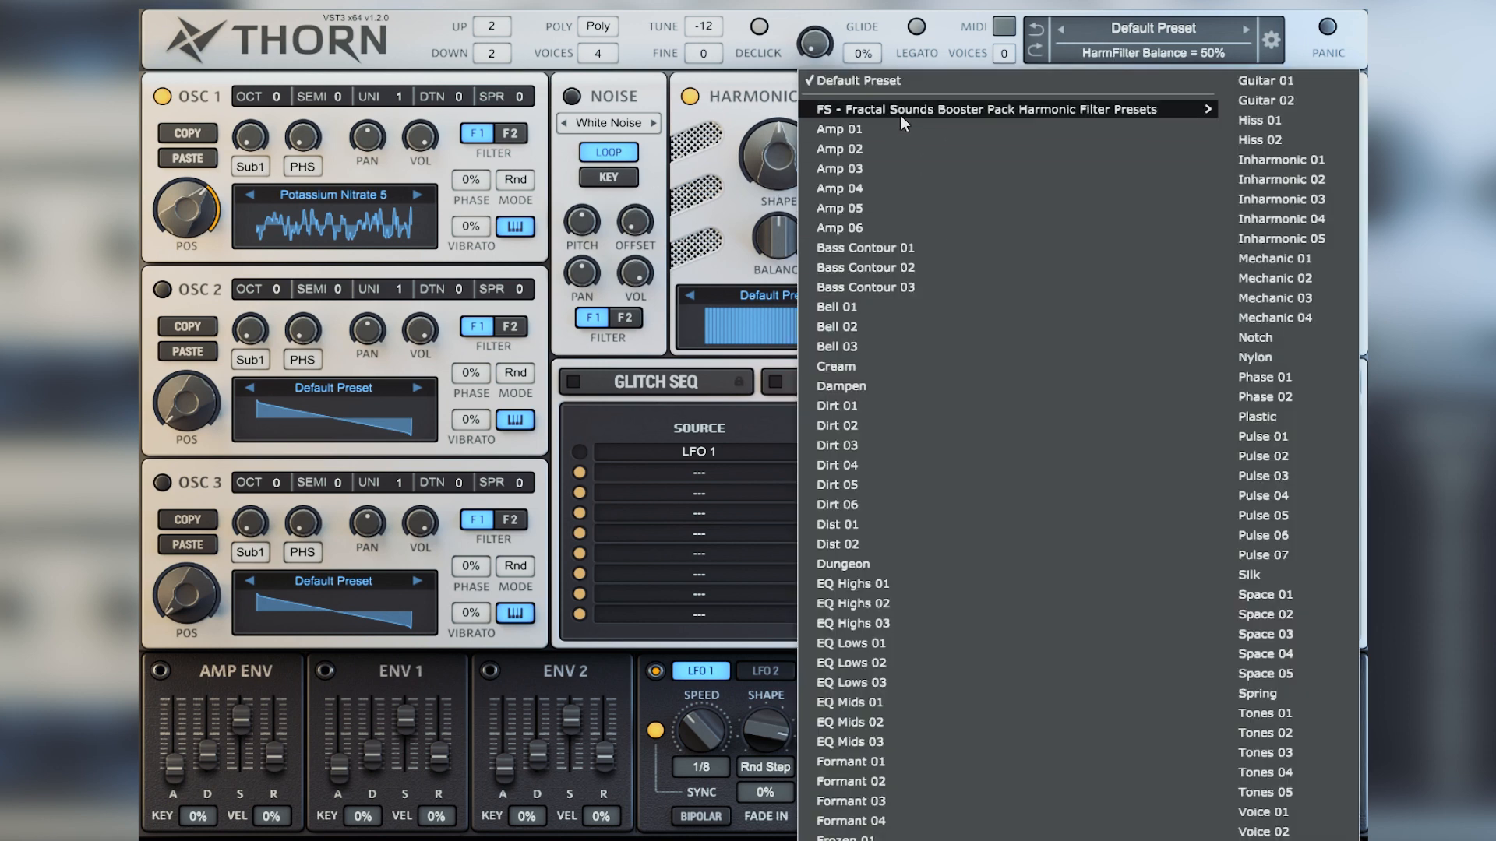
pyautogui.moveTo(902, 117)
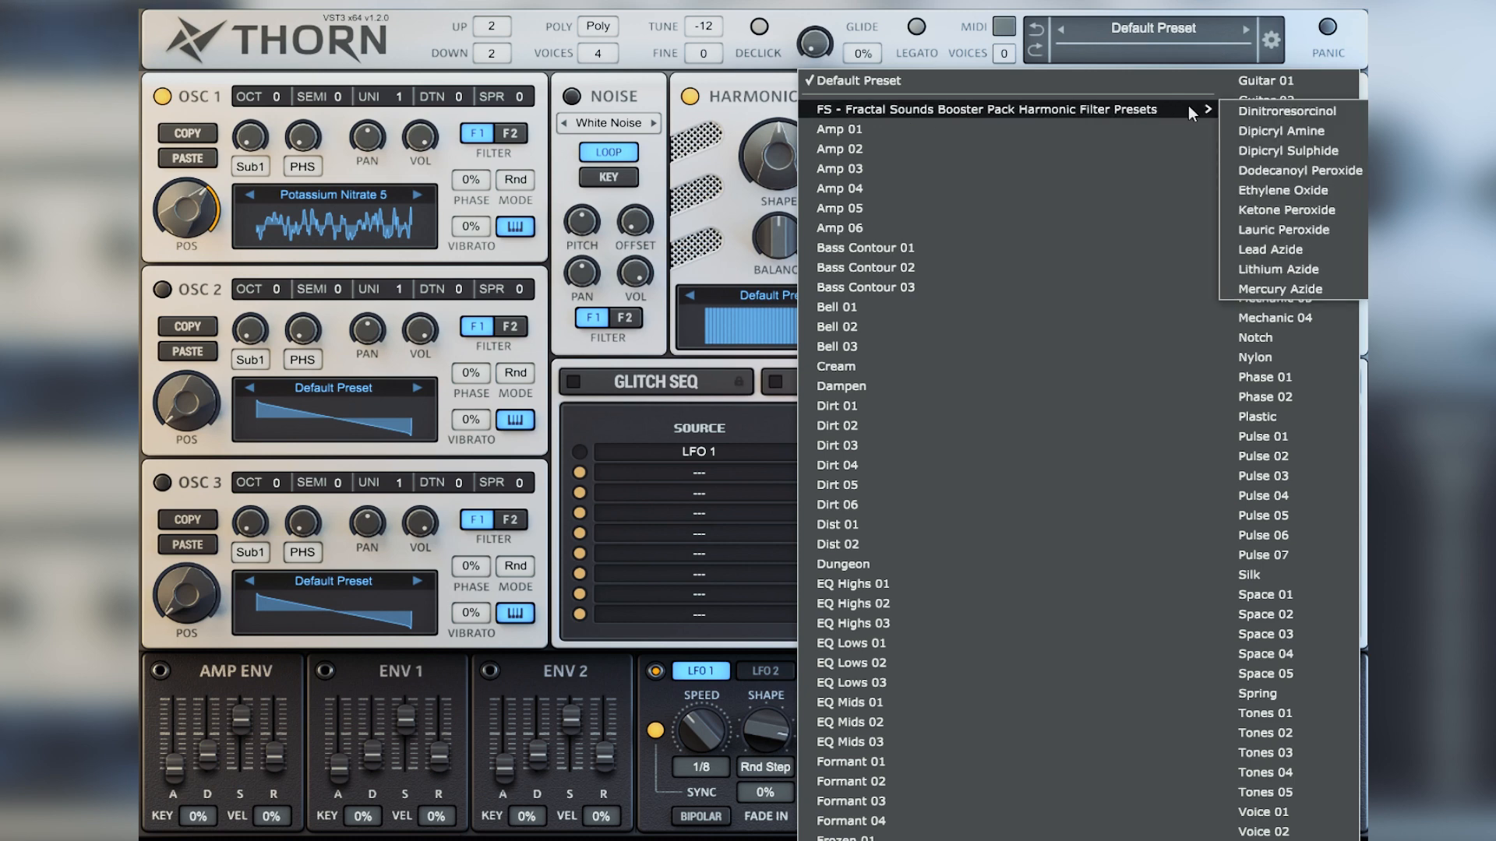
pyautogui.click(1258, 117)
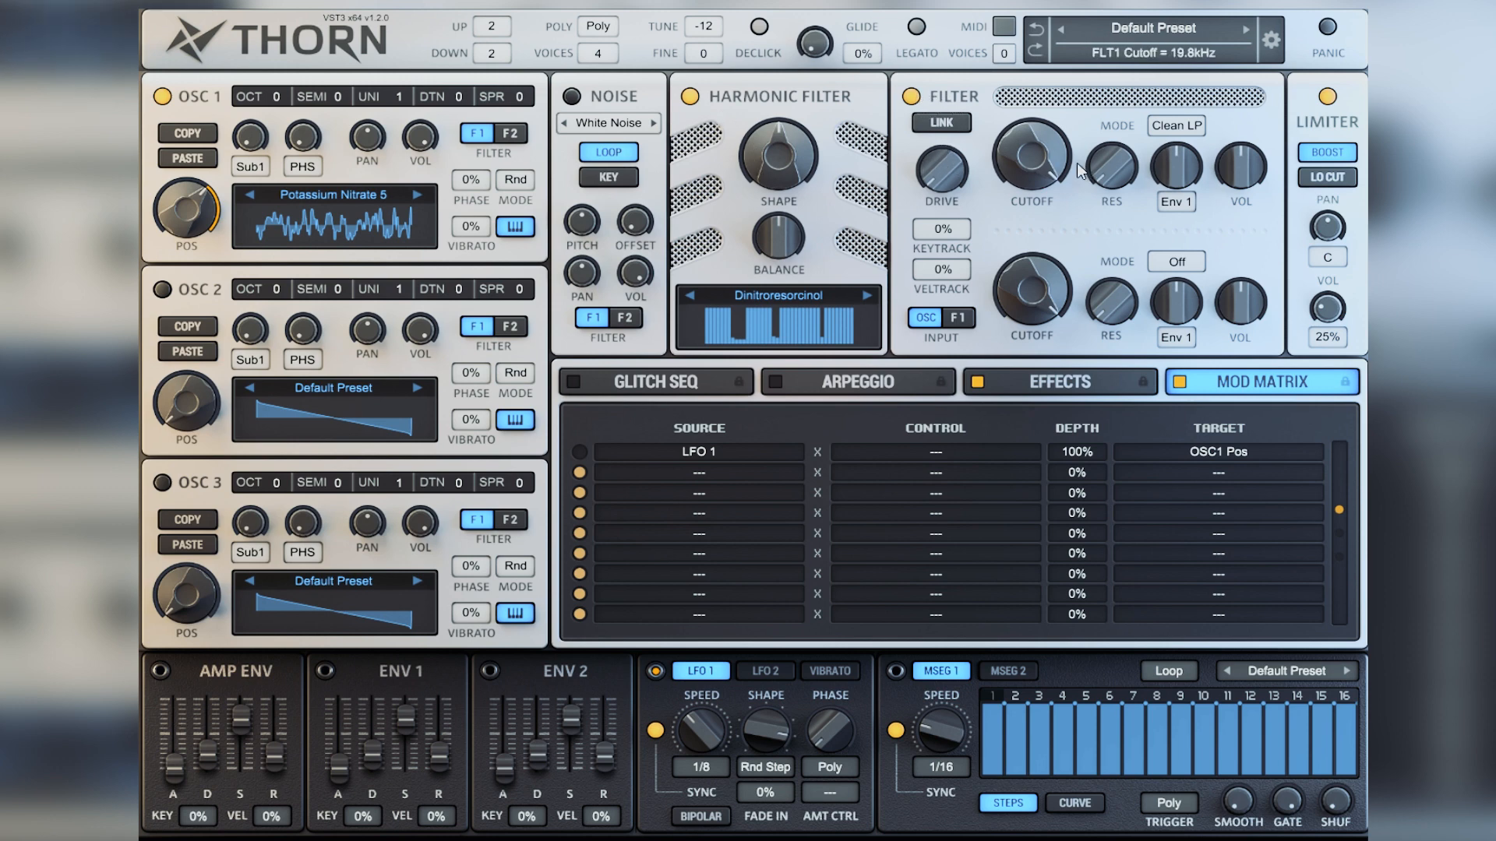
pyautogui.click(909, 99)
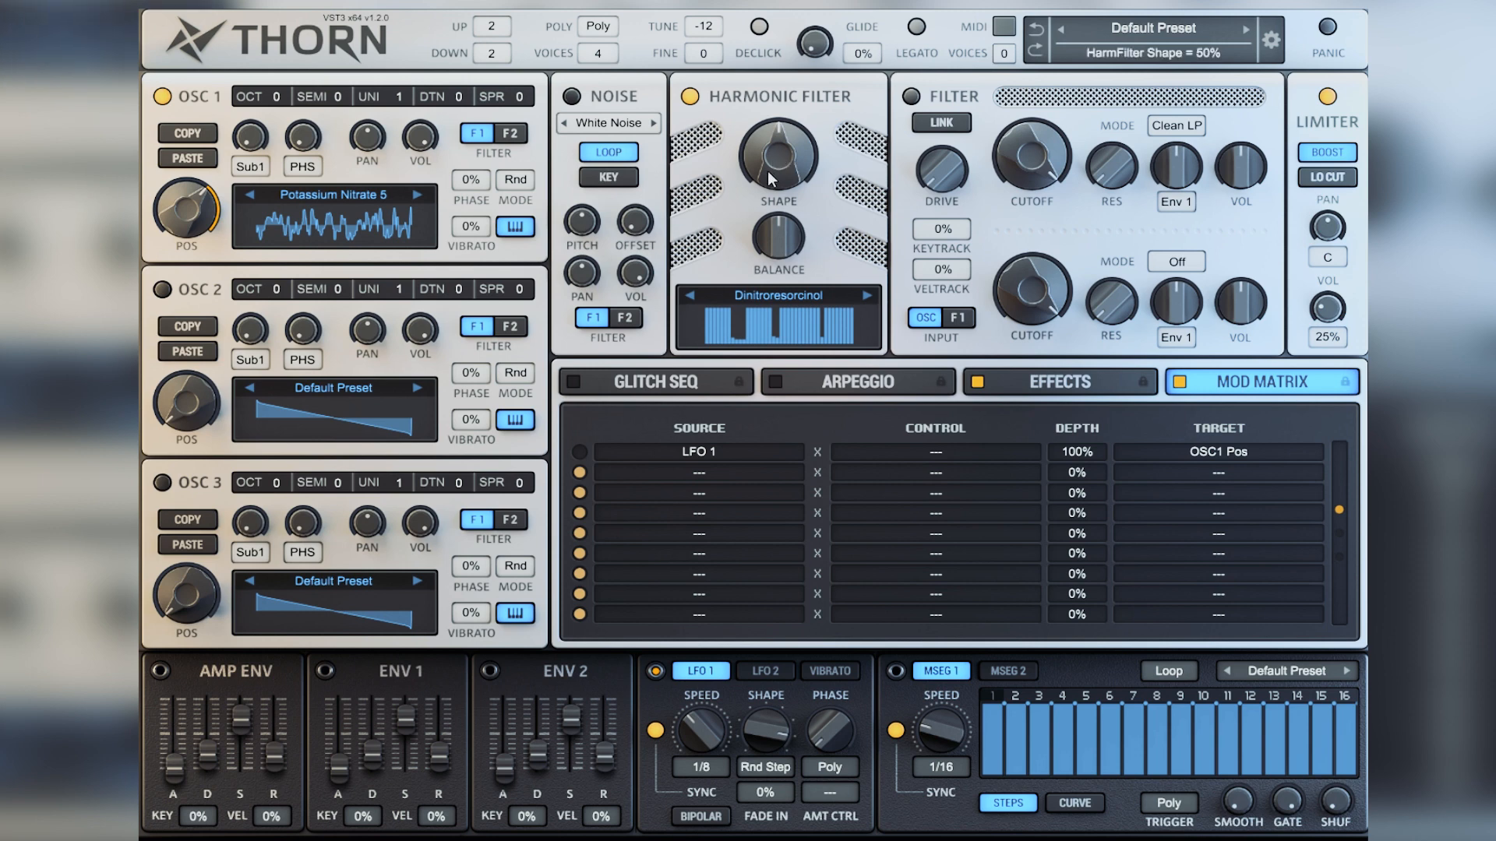
# - Sweep the harmonic filter's Shape down to about 35% and back up slightly to audition Dinitroresorcinol
pyautogui.moveTo(795, 147); pyautogui.dragTo(755, 147)
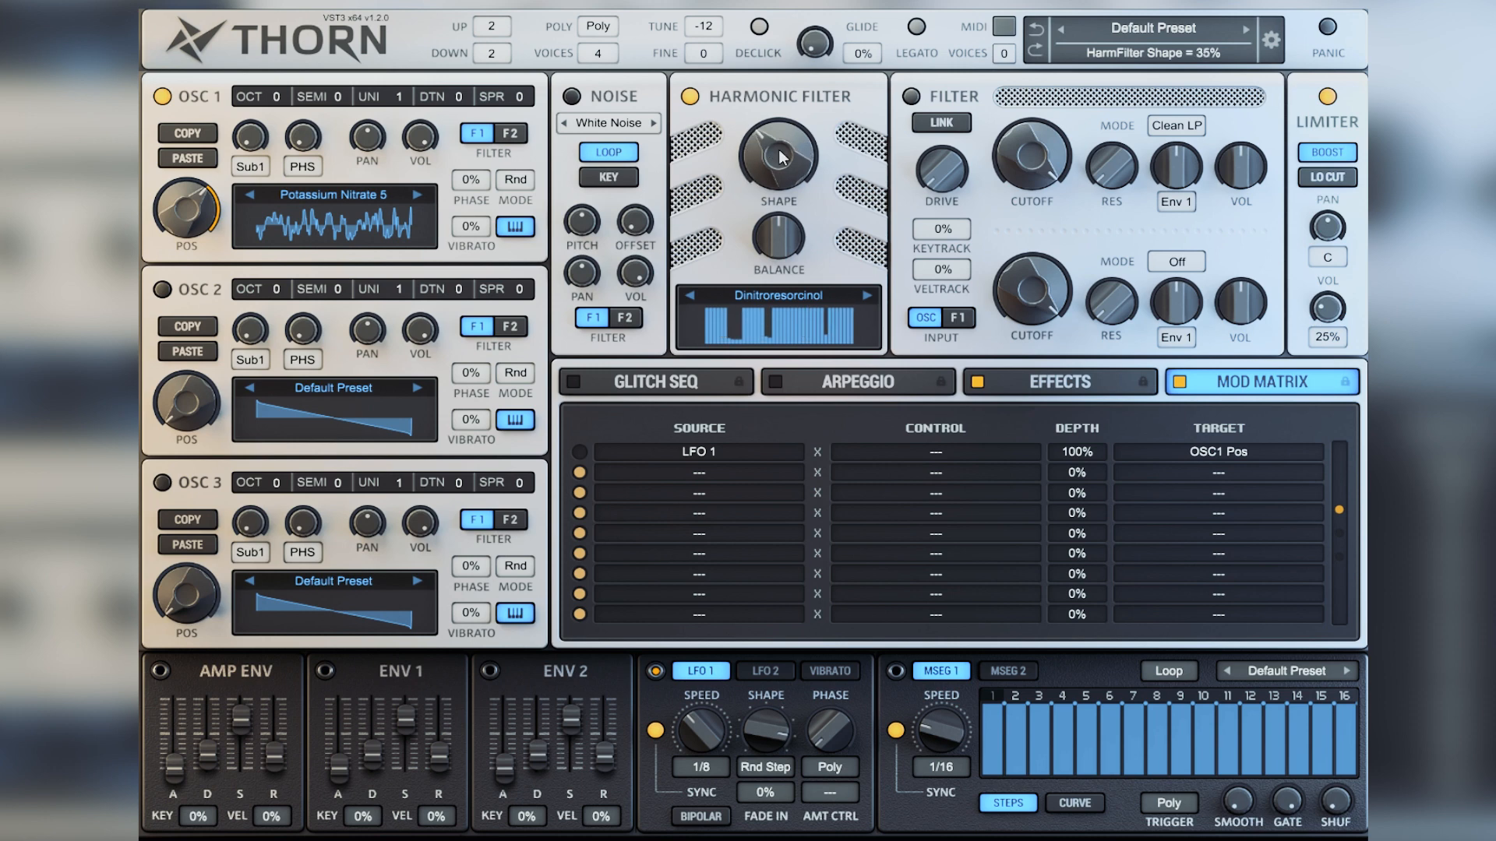
pyautogui.click(810, 300)
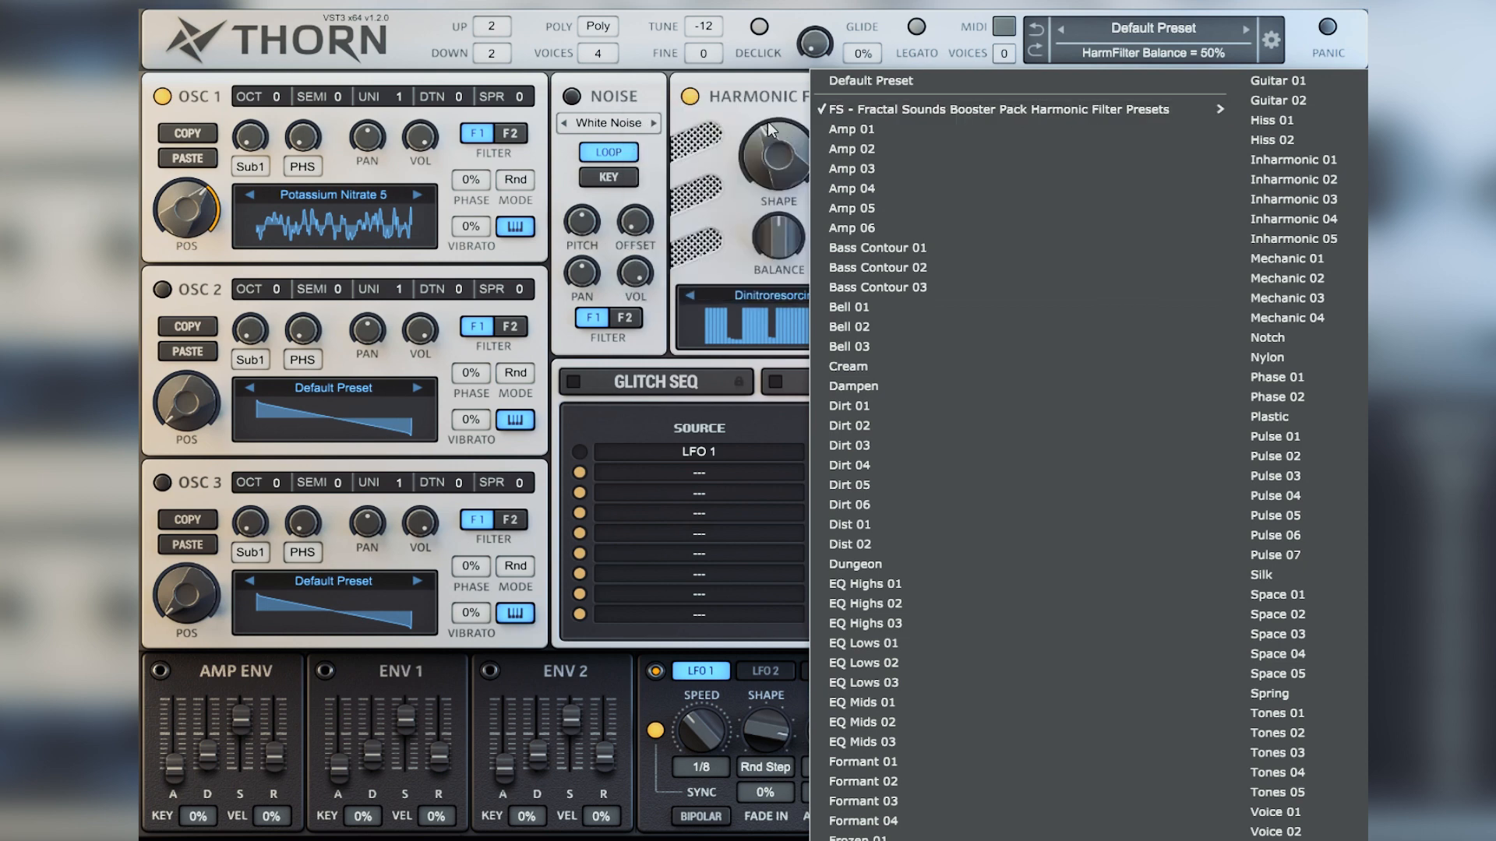
pyautogui.click(777, 156)
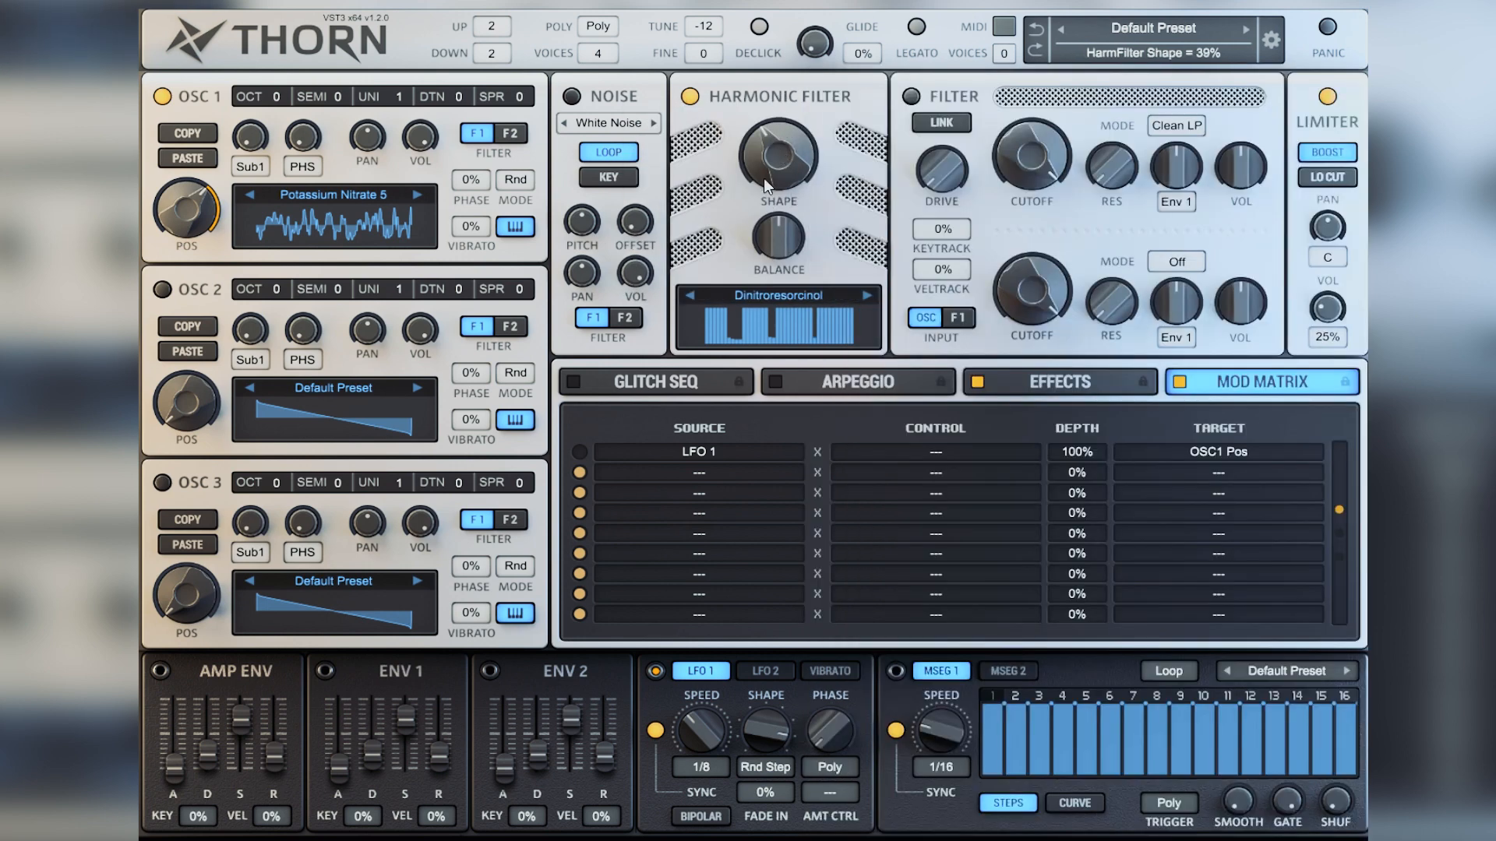
pyautogui.moveTo(774, 156); pyautogui.dragTo(745, 140)
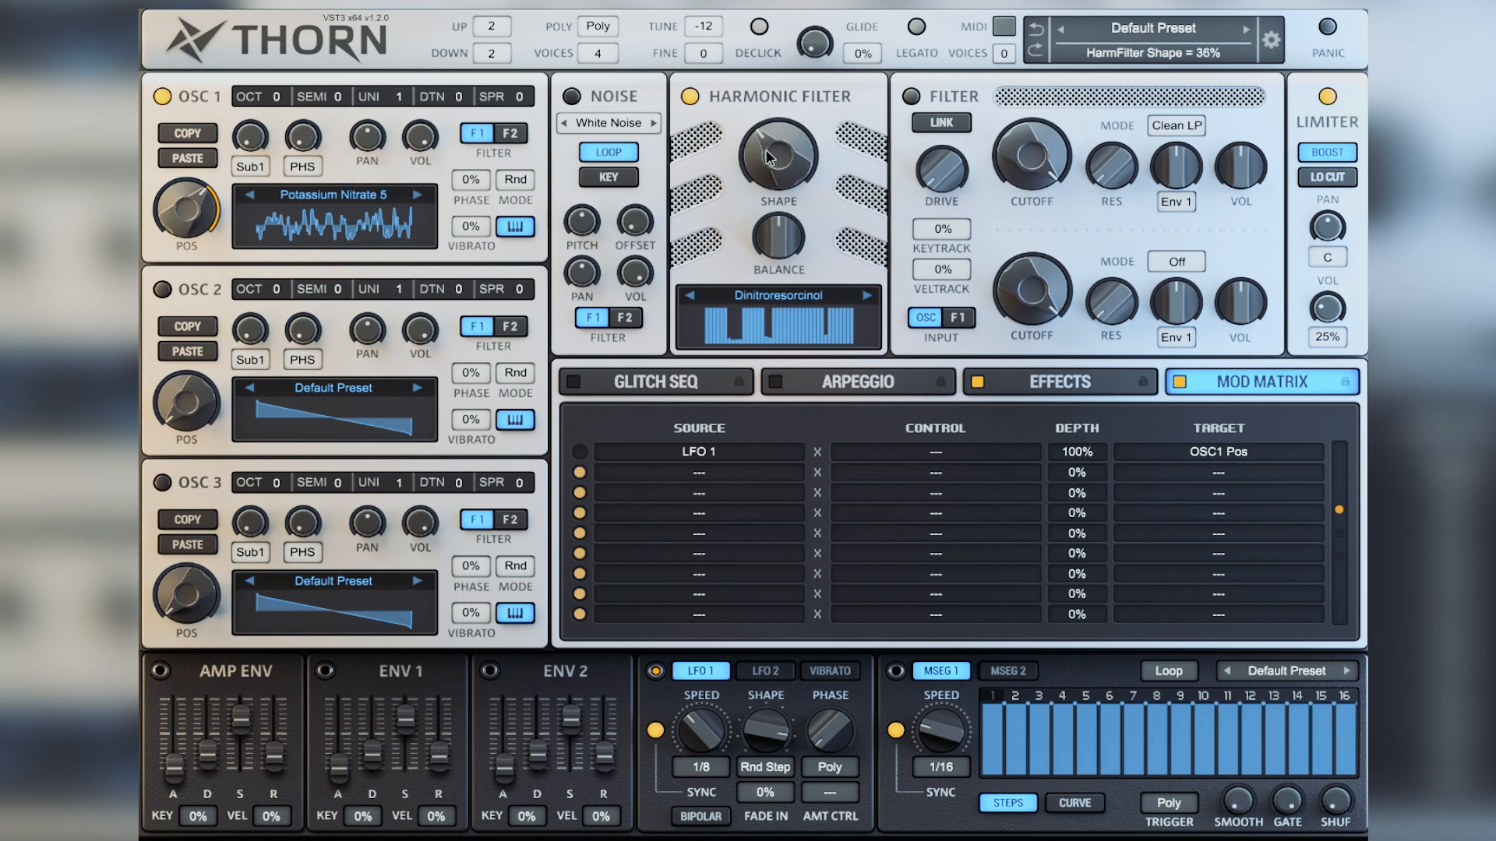
pyautogui.moveTo(765, 150)
pyautogui.mouseDown()
pyautogui.moveTo(772, 100)
pyautogui.moveTo(745, 129)
pyautogui.moveTo(788, 148)
pyautogui.mouseUp()
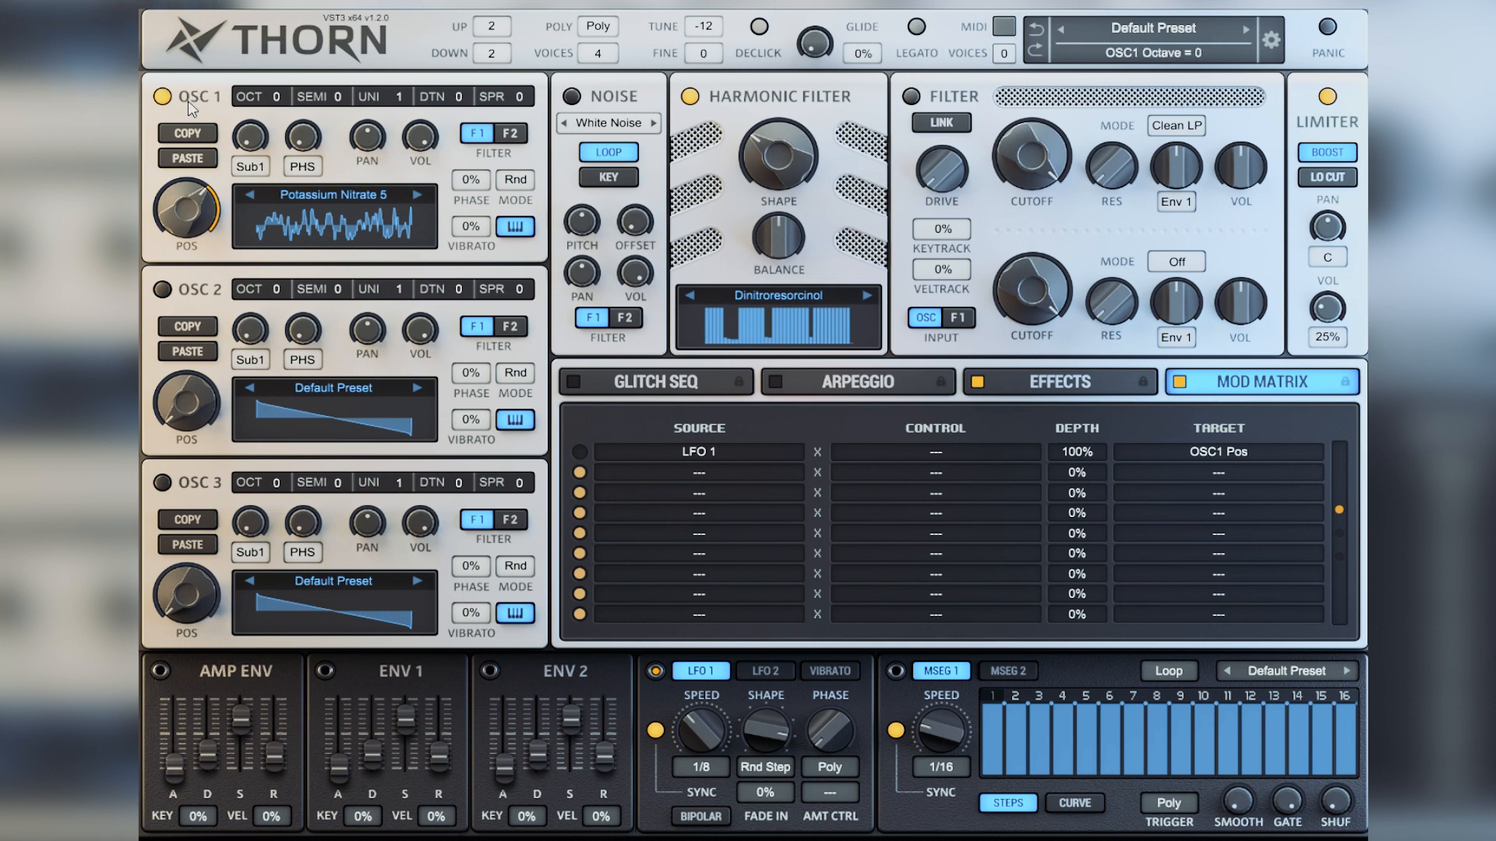
# - Inspect the booster pack's Dipicryl Amine preset in the harmonic filter editor and switch back to Dinitroresorcinol
pyautogui.click(784, 311)
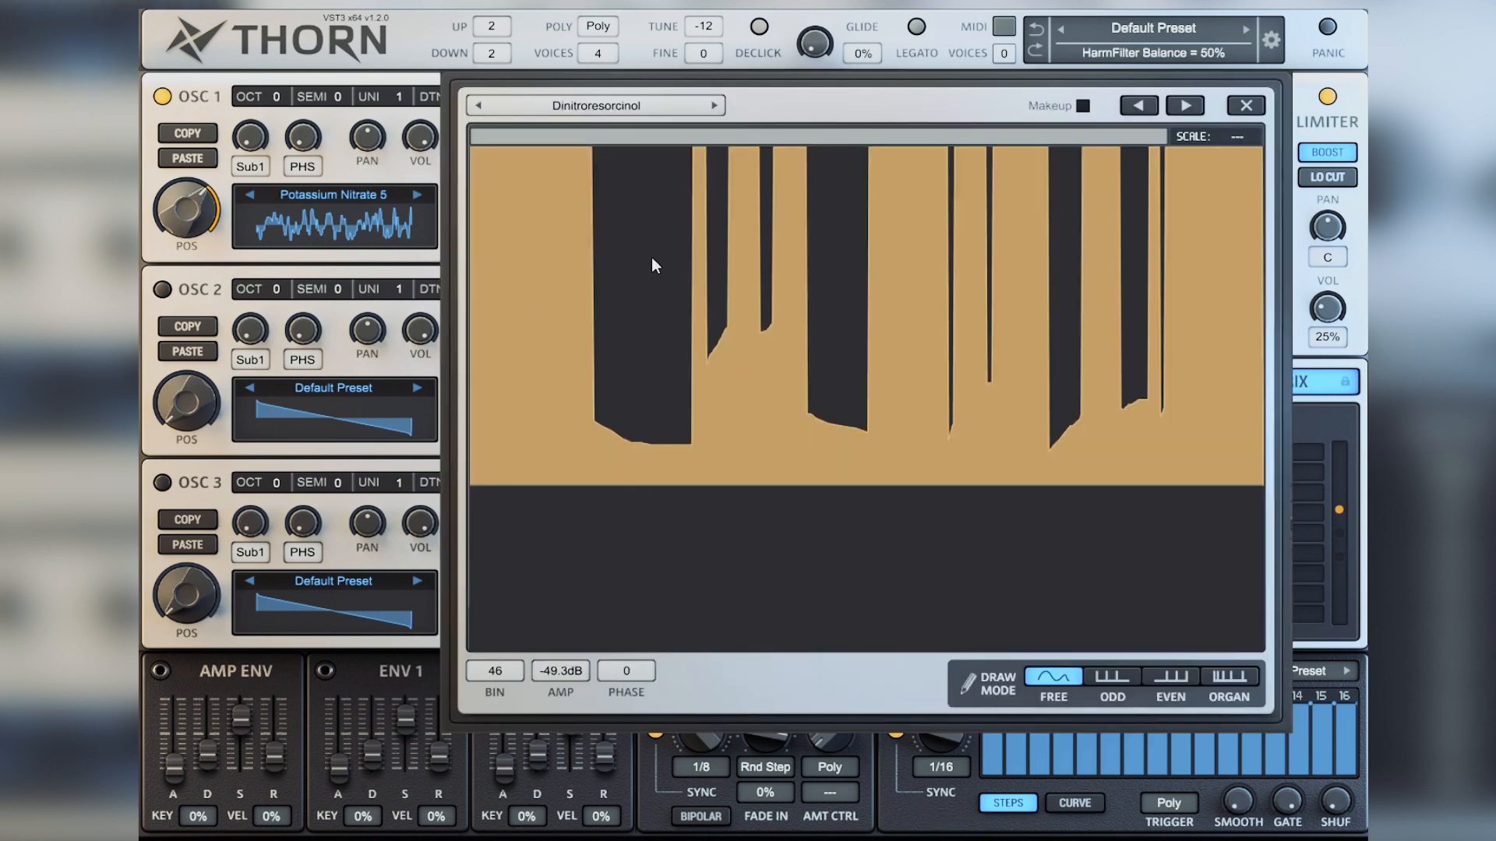
pyautogui.click(675, 106)
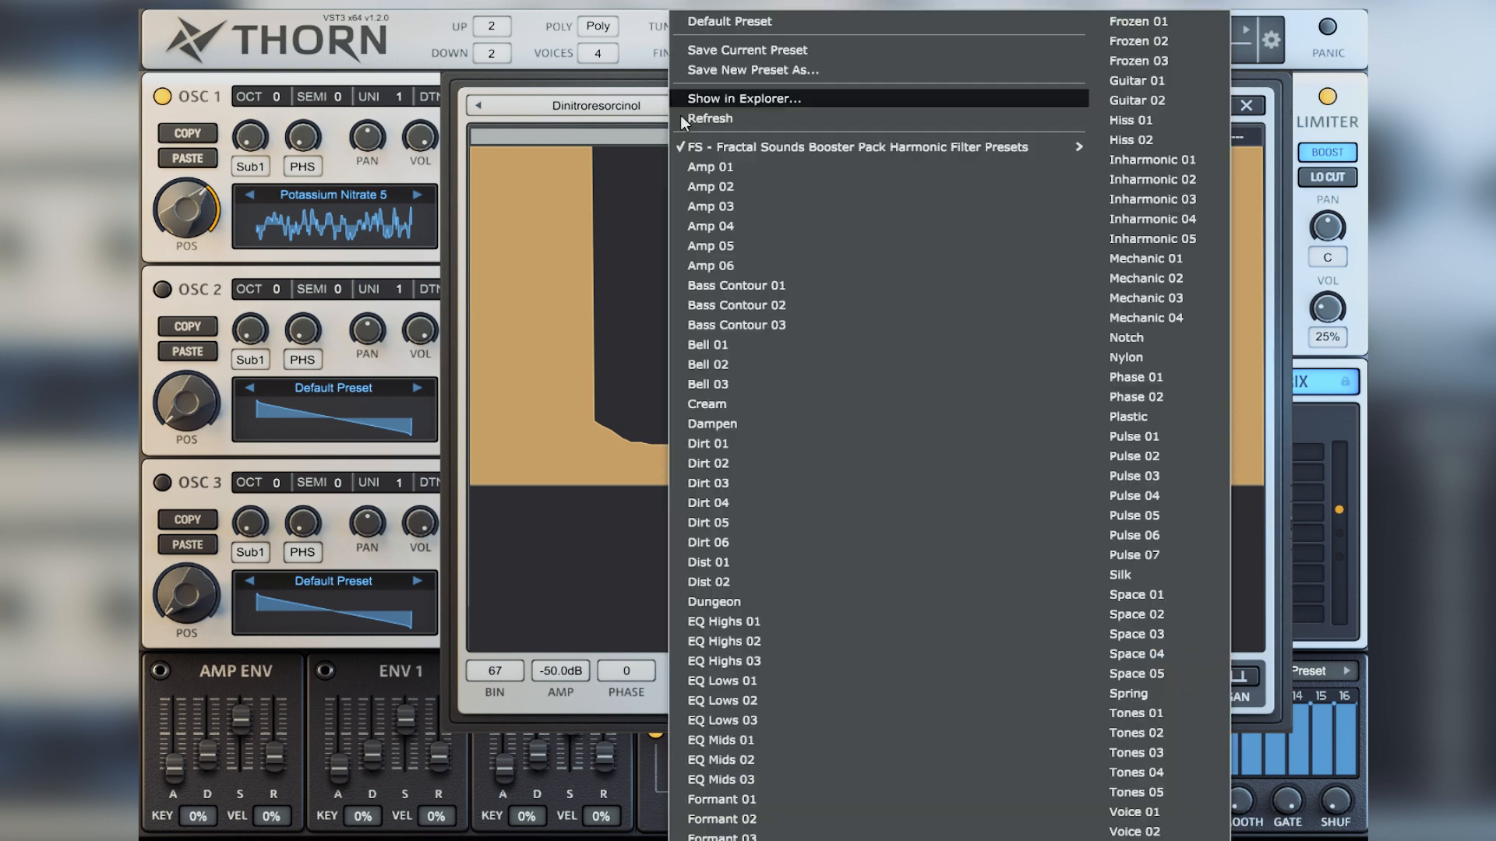
pyautogui.moveTo(727, 148)
pyautogui.click(1141, 168)
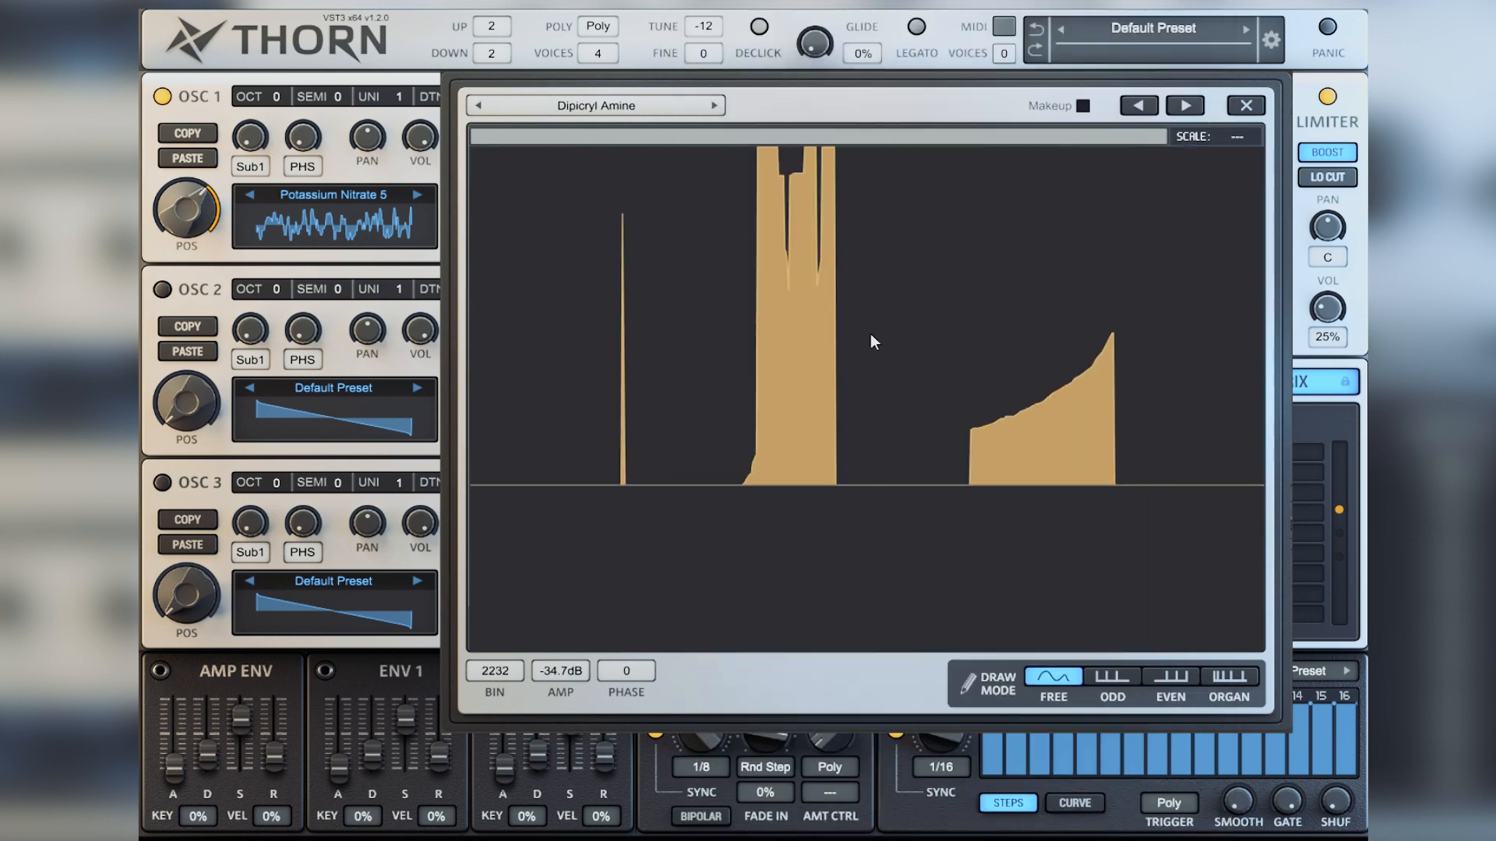
pyautogui.click(647, 109)
pyautogui.moveTo(693, 147)
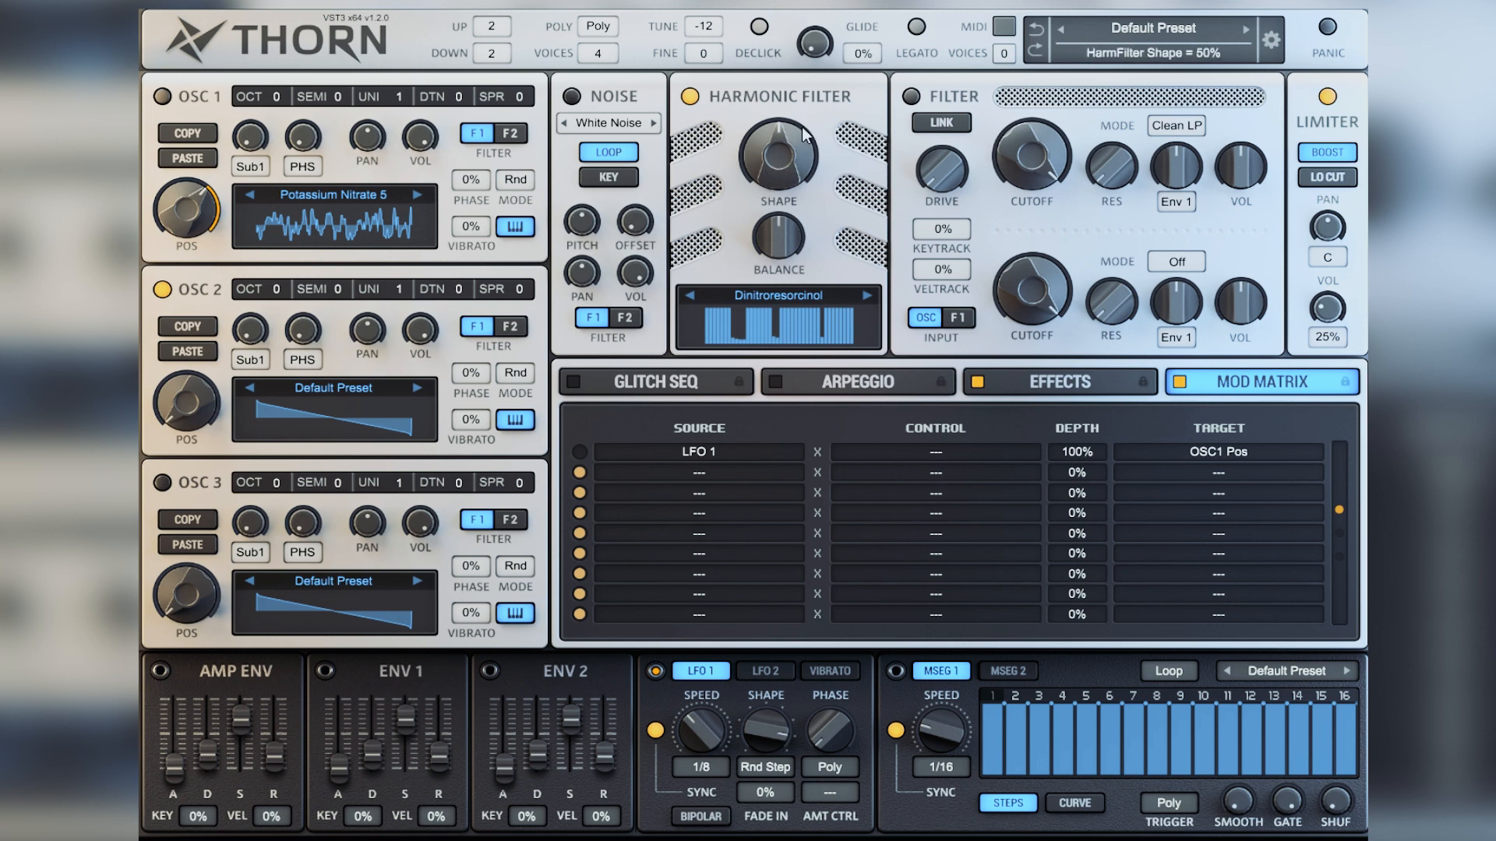
# - Adjust the harmonic filter's Shape, assign LFO 1 to it and set that modulation's depth to 80%
pyautogui.moveTo(773, 161)
pyautogui.mouseDown()
pyautogui.moveTo(778, 181)
pyautogui.moveTo(802, 98)
pyautogui.moveTo(785, 169)
pyautogui.mouseUp()
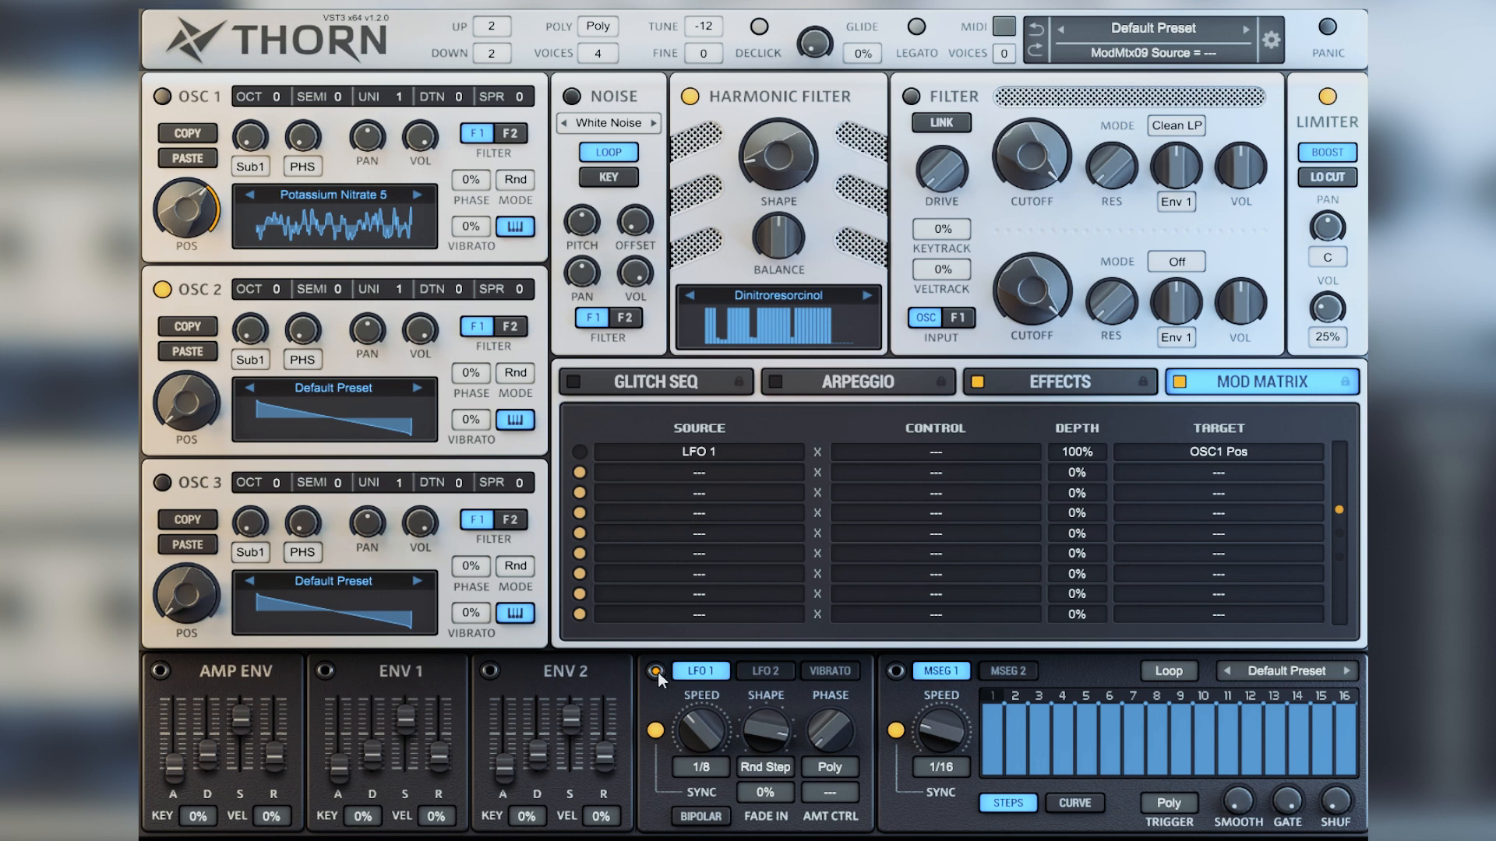
pyautogui.moveTo(657, 672); pyautogui.dragTo(778, 157)
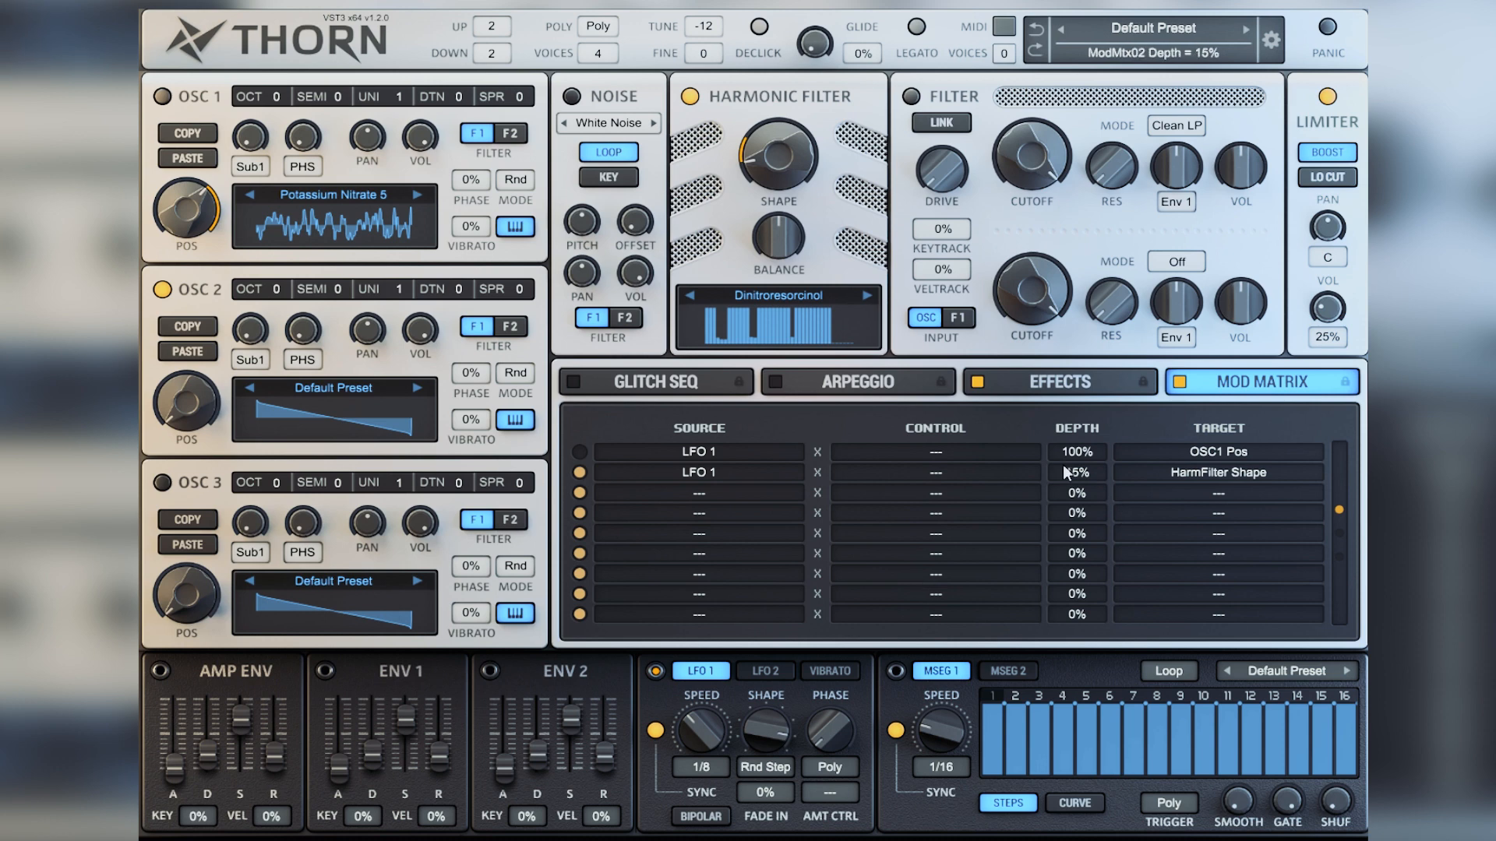
pyautogui.moveTo(1081, 482); pyautogui.dragTo(1091, 443)
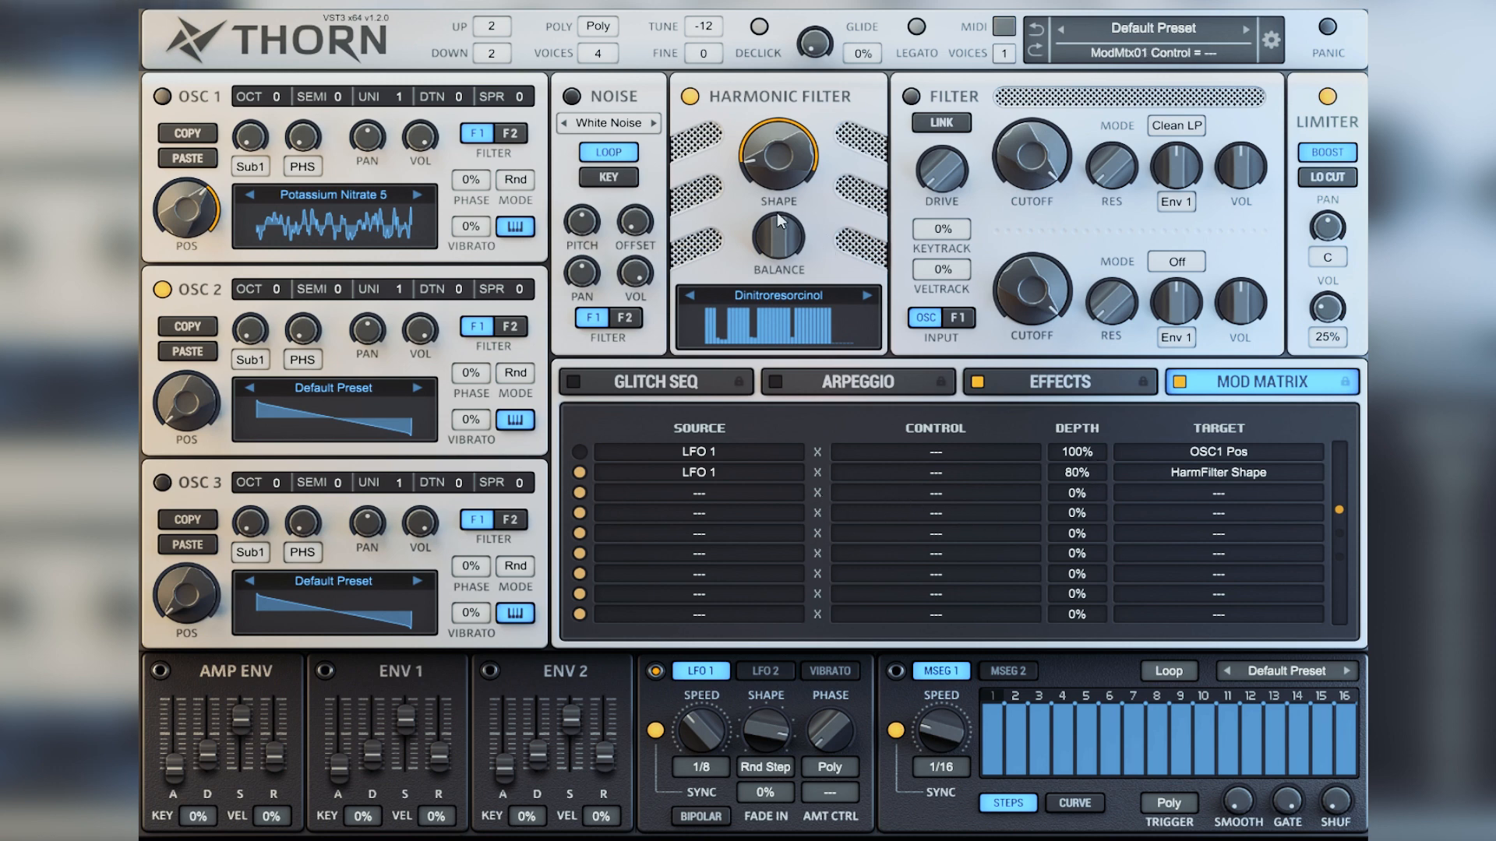
# - Try LFO 1 speeds of 1/8T and 1/4, settle on 1/8 and set the LFO's phase mode to Mono
pyautogui.moveTo(684, 713); pyautogui.dragTo(685, 729)
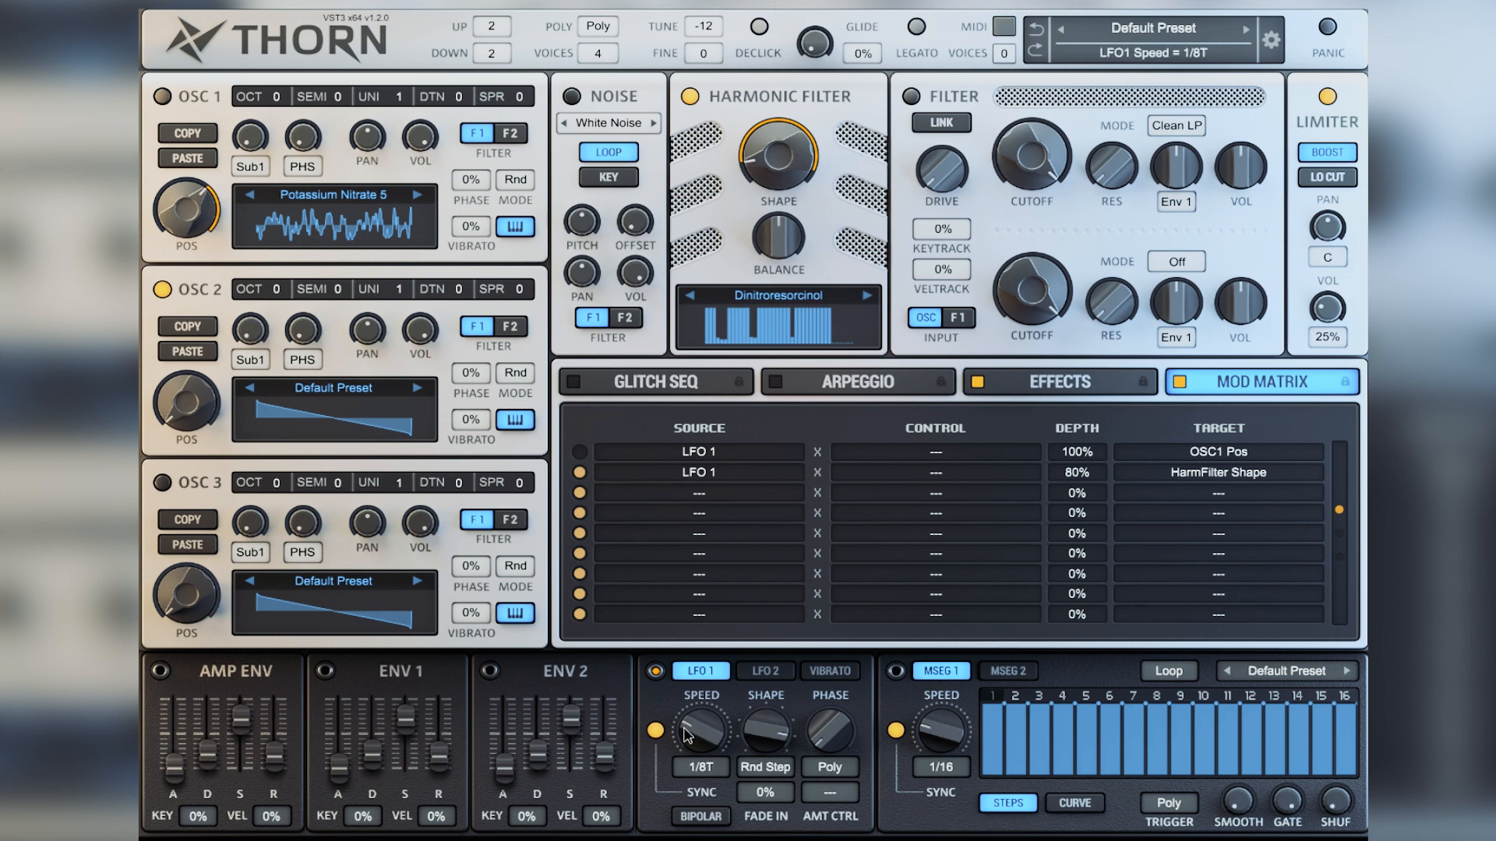
pyautogui.click(768, 767)
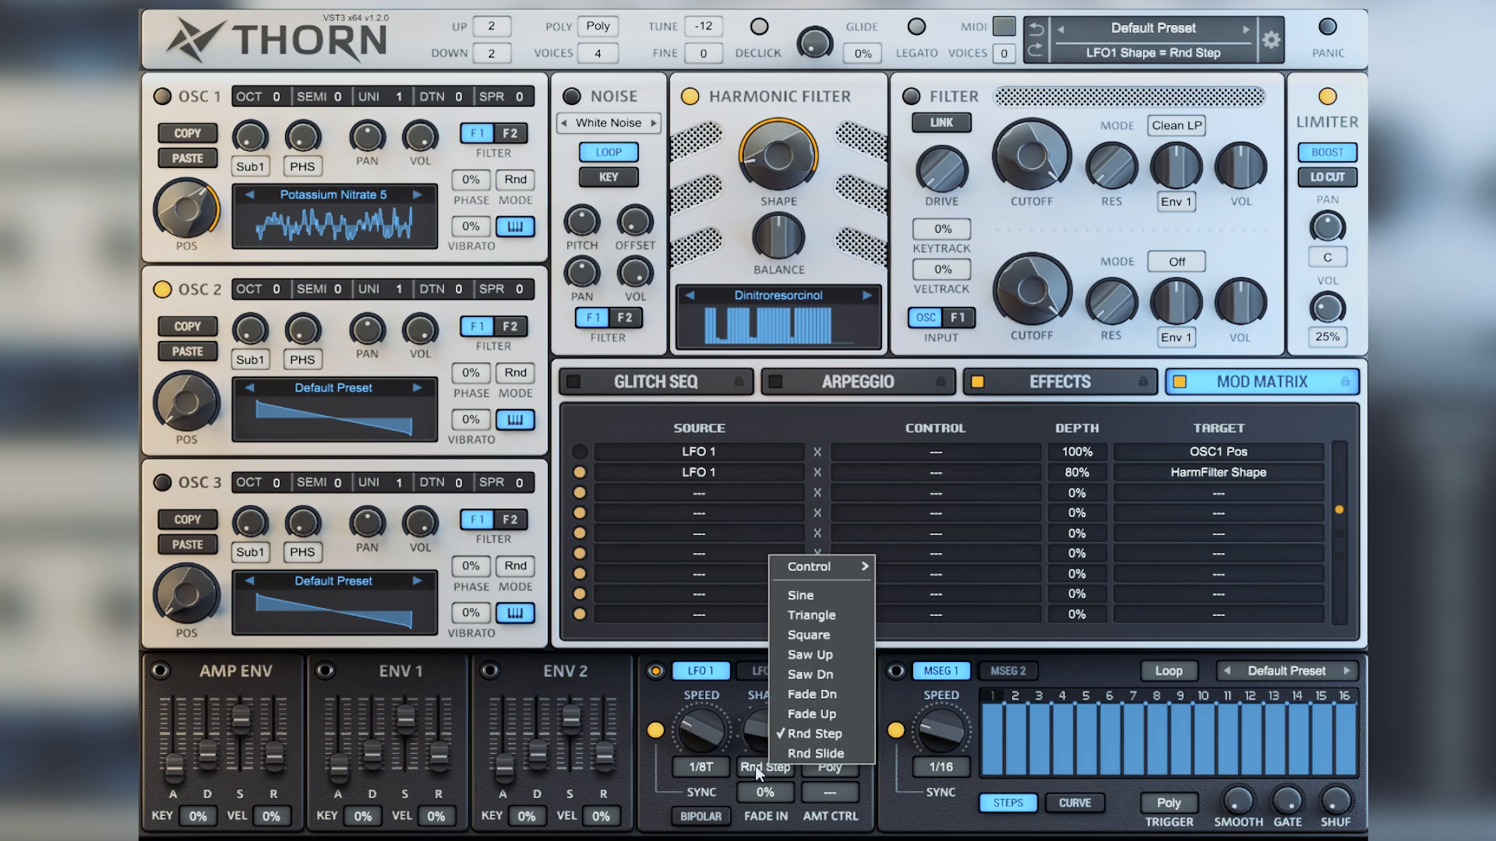
pyautogui.click(713, 727)
pyautogui.moveTo(713, 728); pyautogui.dragTo(712, 707)
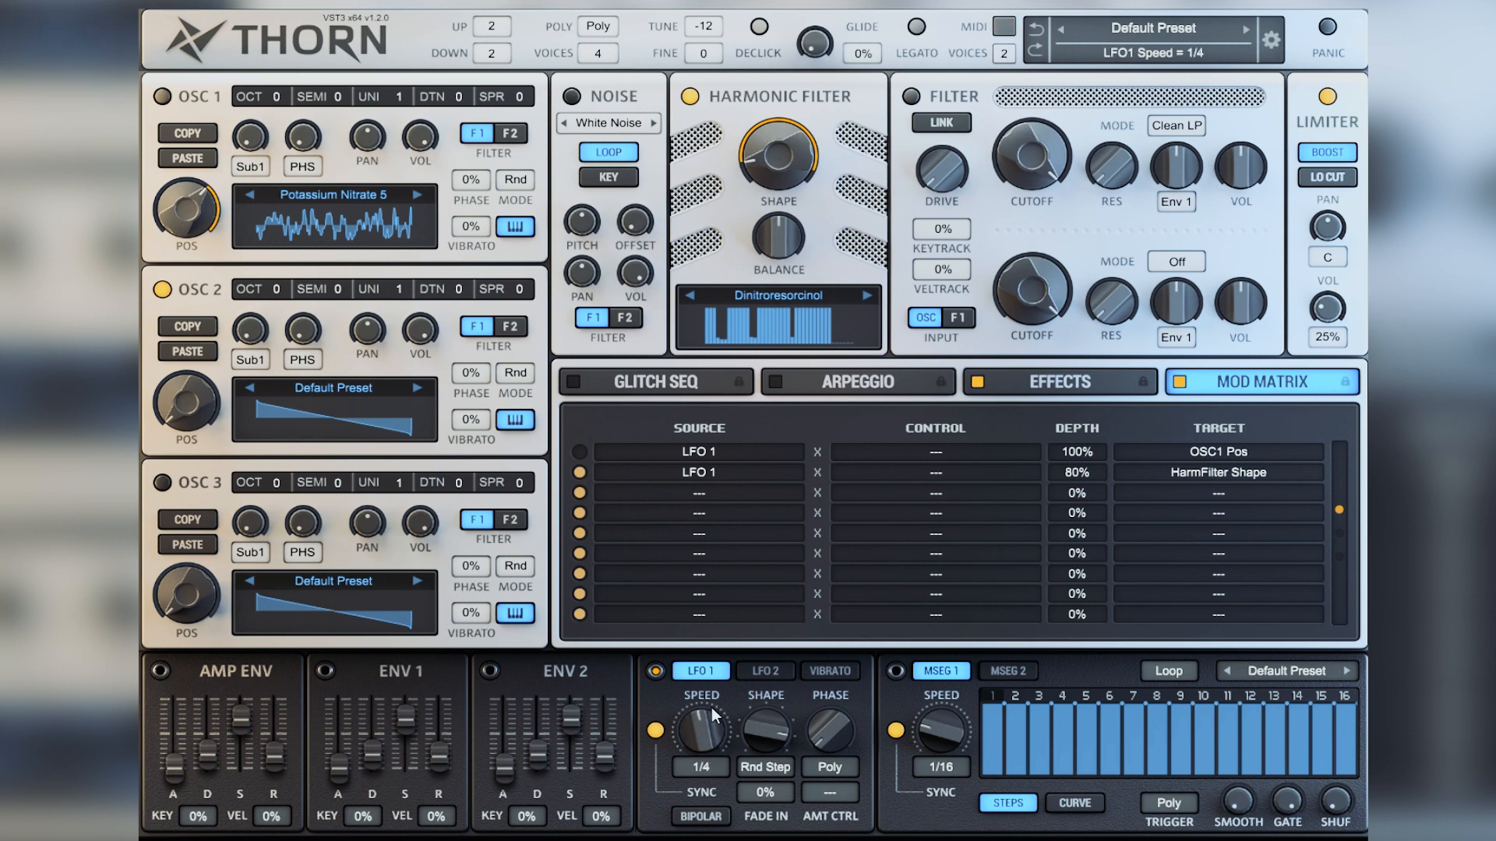
pyautogui.moveTo(708, 736); pyautogui.dragTo(708, 745)
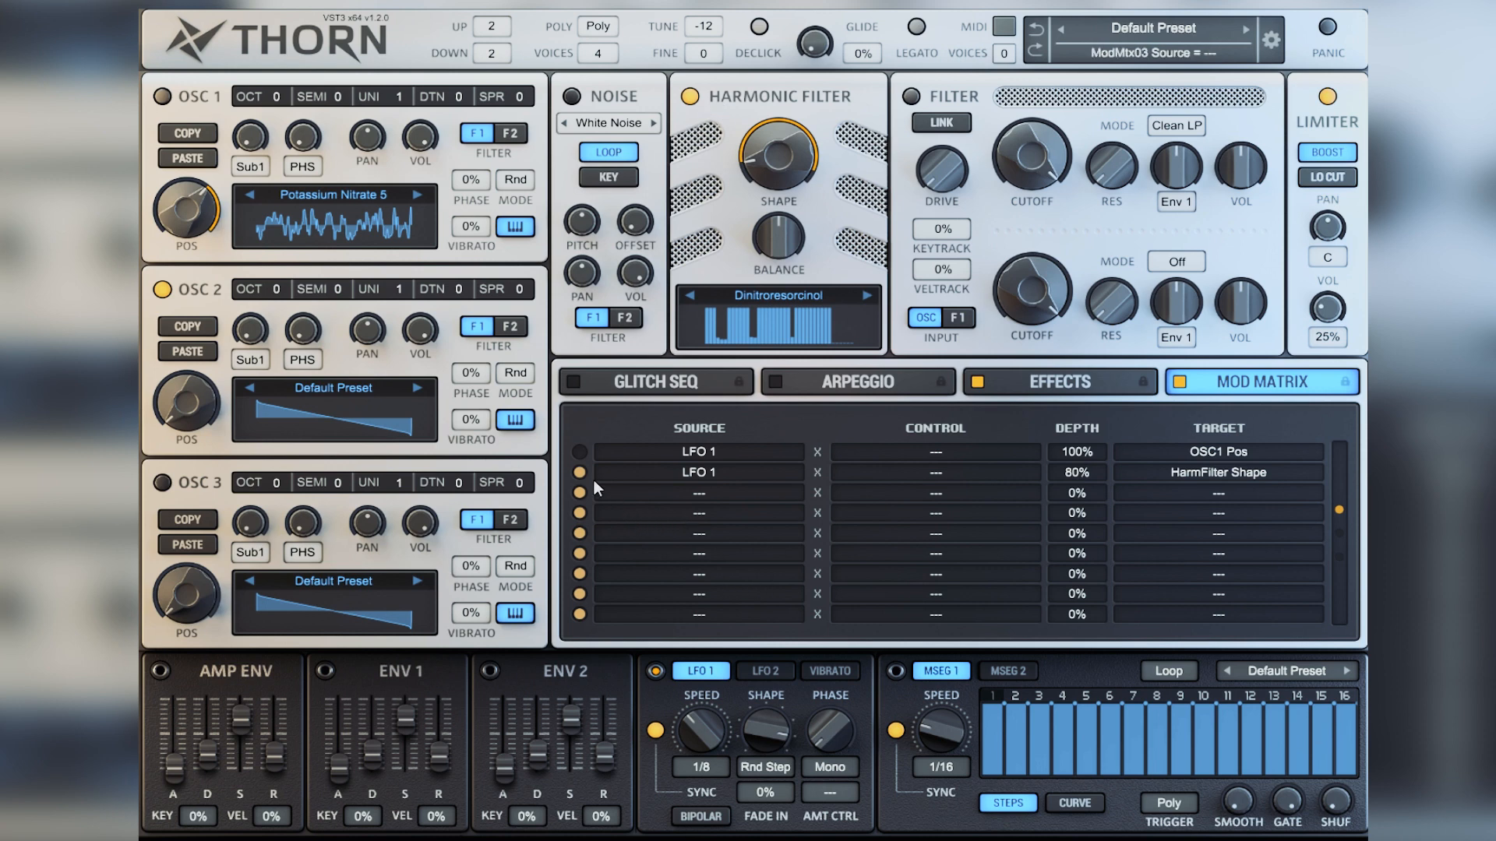
# - Disable the LFO 1 to HarmFilter Shape slot, load Dipicryl Amine into the harmonic filter and sweep its Shape
pyautogui.click(579, 472)
pyautogui.click(867, 296)
pyautogui.moveTo(787, 183)
pyautogui.mouseDown()
pyautogui.moveTo(789, 133)
pyautogui.moveTo(756, 176)
pyautogui.moveTo(770, 91)
pyautogui.moveTo(783, 157)
pyautogui.mouseUp()
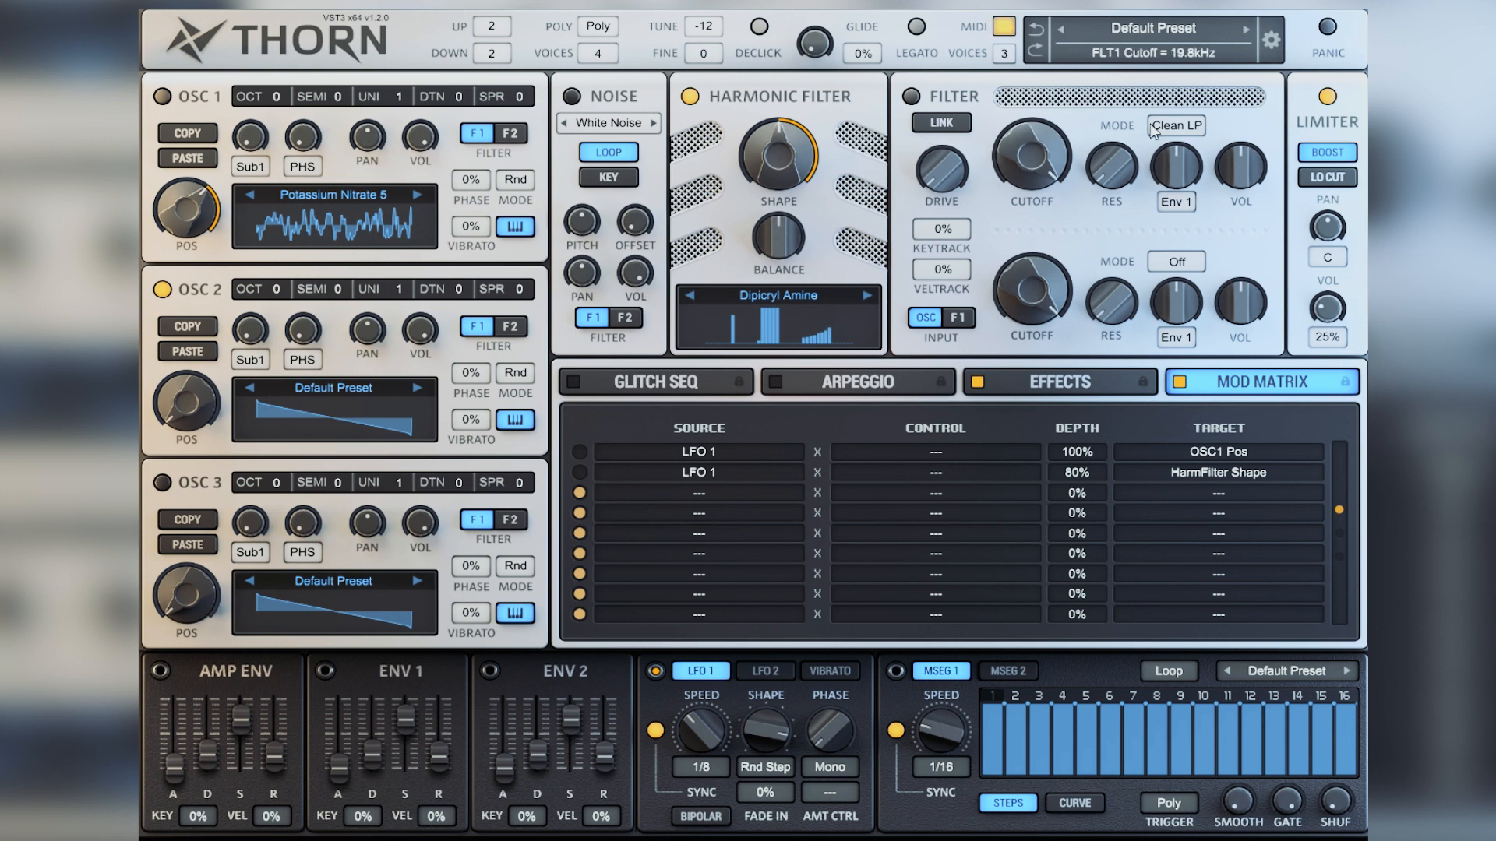
# - Set filter 1's mode to Clean BP, enable the Filter module and adjust its cutoff and drive
pyautogui.click(1190, 128)
pyautogui.click(1296, 227)
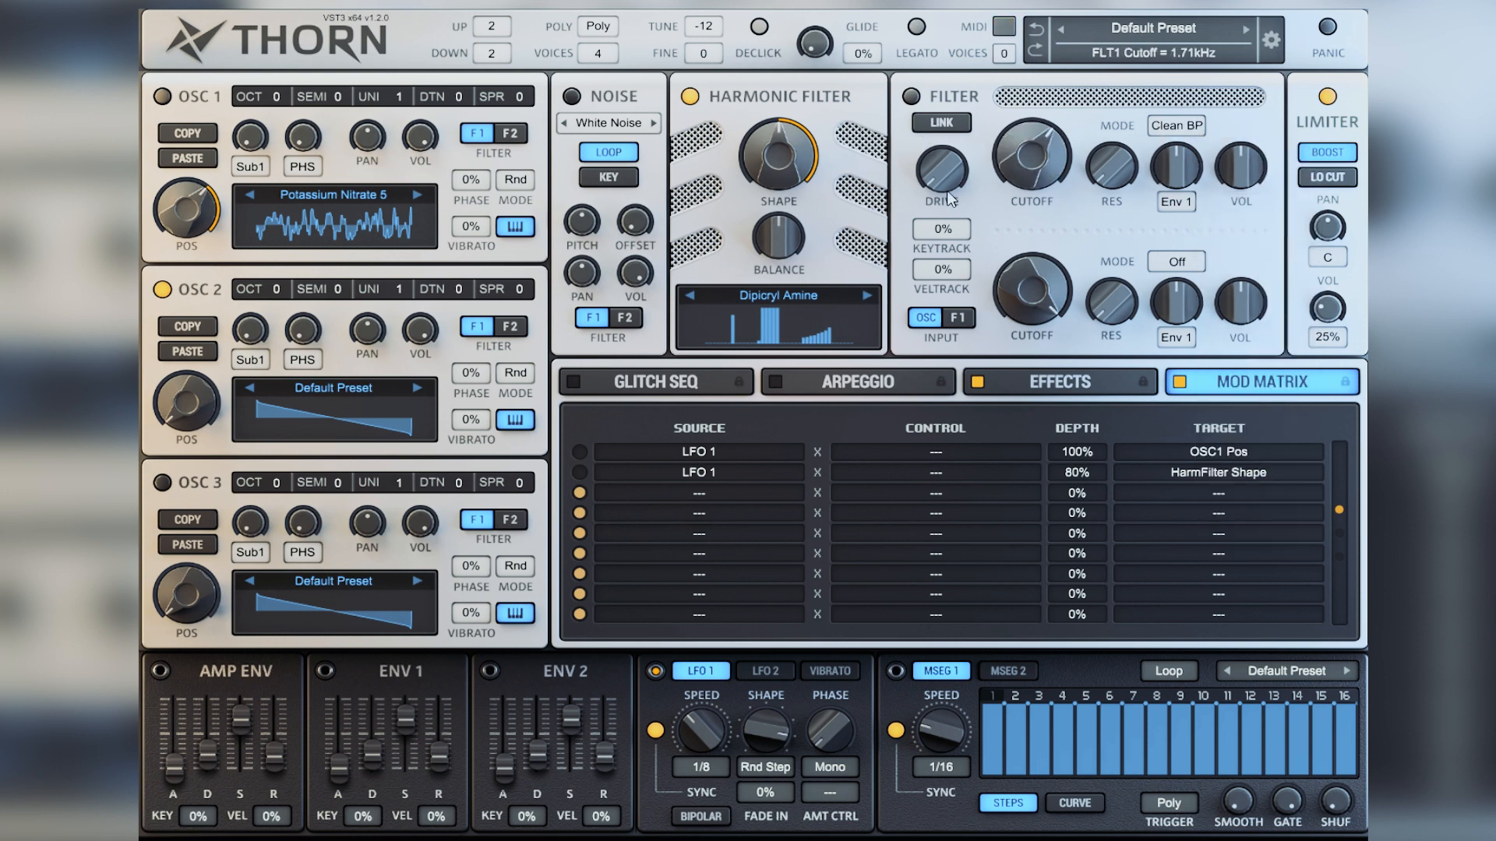
pyautogui.click(911, 96)
pyautogui.moveTo(1001, 190)
pyautogui.mouseDown()
pyautogui.moveTo(1001, 177)
pyautogui.moveTo(1001, 198)
pyautogui.mouseUp()
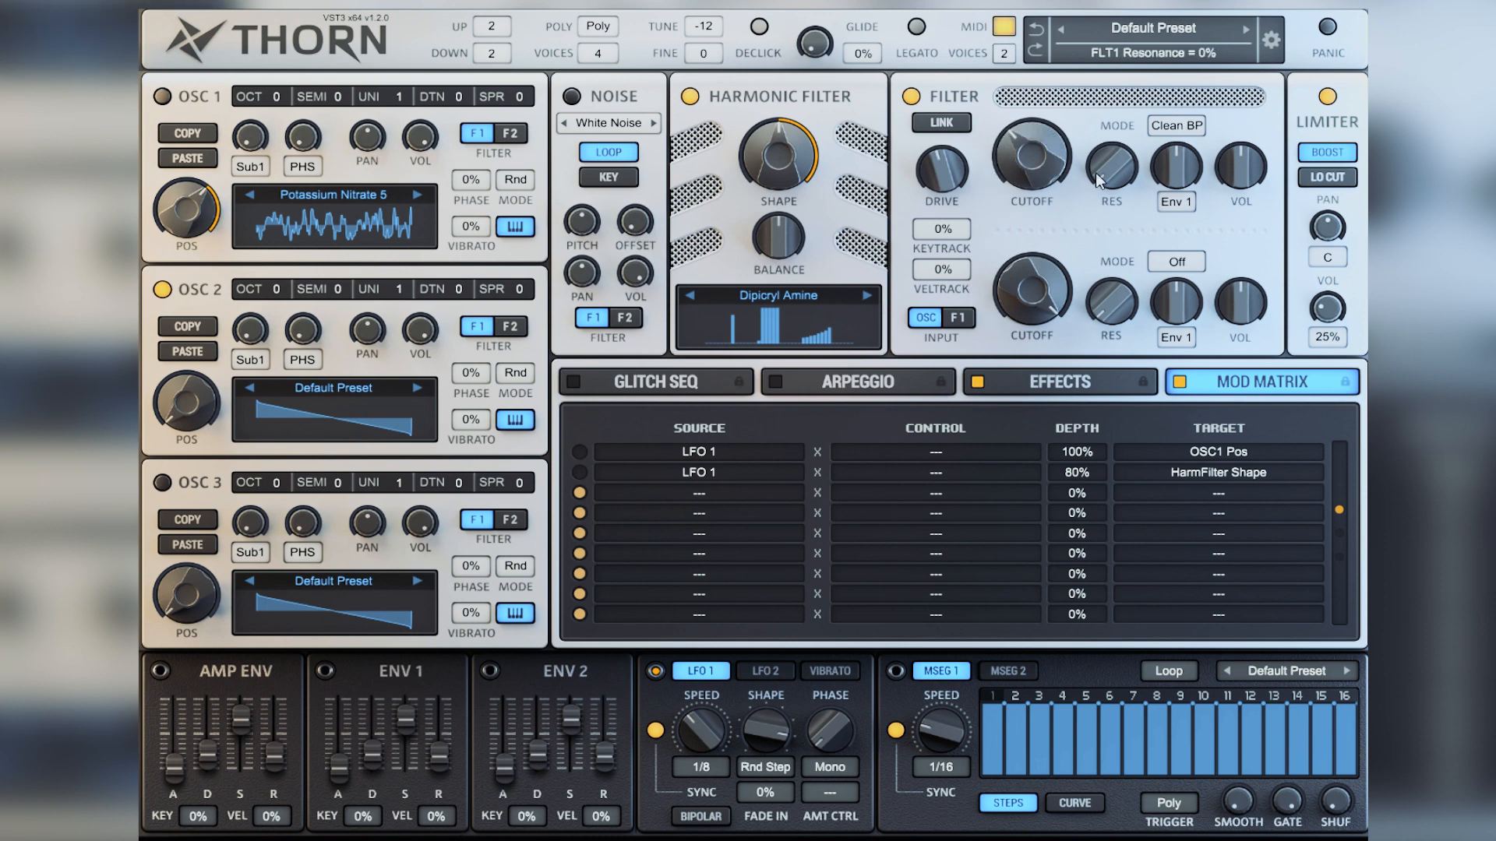
# - Set the master volume to 50%, adjust filter 1's cutoff and move the harmonic filter's Shape to 42%
pyautogui.doubleClick(1333, 319)
pyautogui.moveTo(1031, 133)
pyautogui.mouseDown()
pyautogui.moveTo(1032, 116)
pyautogui.moveTo(1031, 145)
pyautogui.mouseUp()
pyautogui.moveTo(795, 169); pyautogui.dragTo(754, 178)
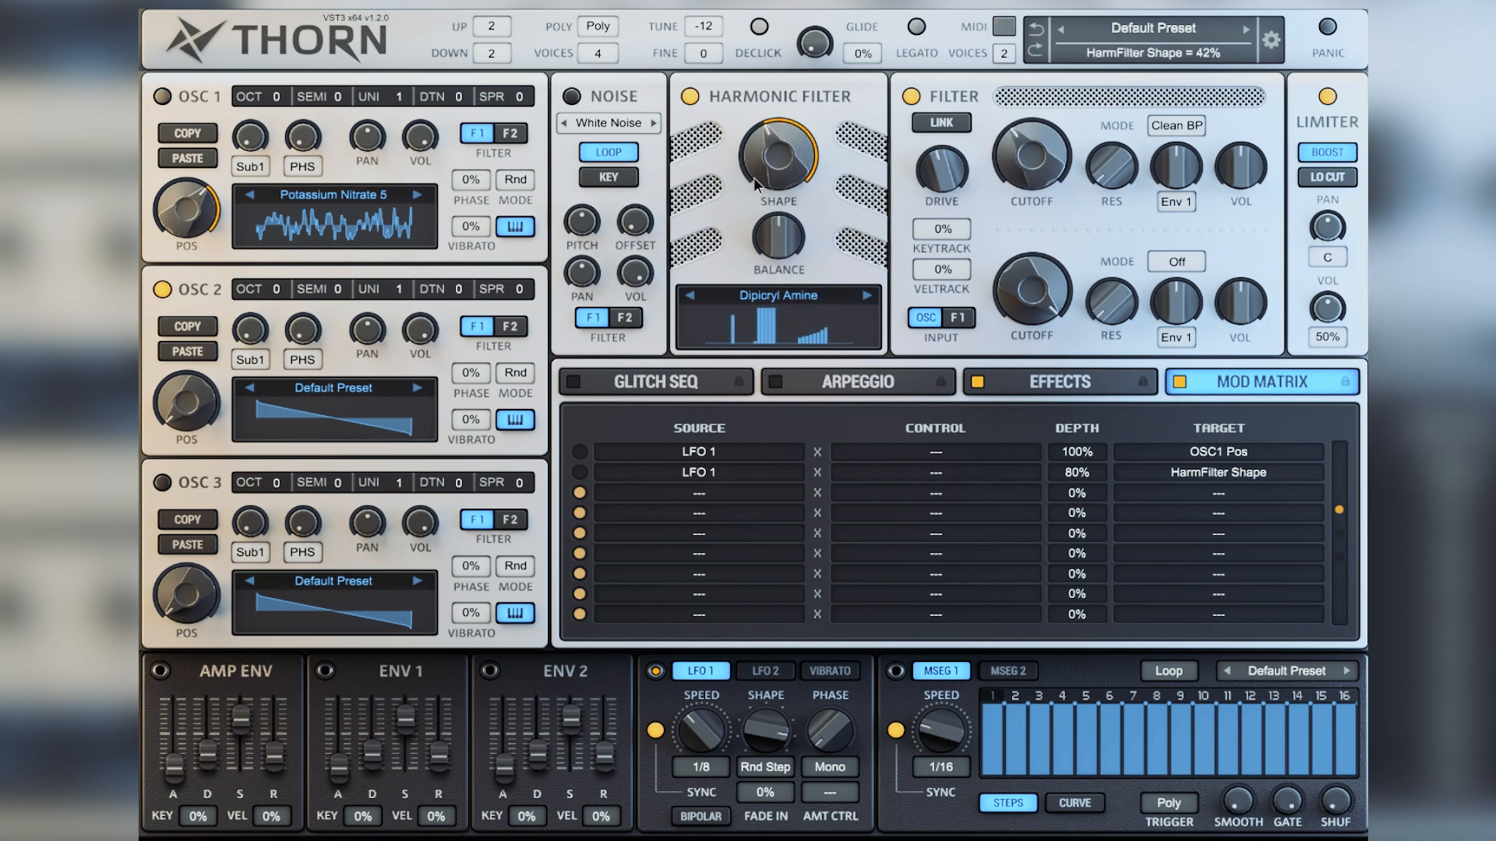
# - Raise filter 1's resonance, with drive at +16.22 dB and cutoff at 239 Hz, and set the master volume to 44%
pyautogui.moveTo(1007, 183)
pyautogui.mouseDown()
pyautogui.moveTo(1011, 120)
pyautogui.moveTo(1016, 174)
pyautogui.mouseUp()
pyautogui.moveTo(1124, 166); pyautogui.dragTo(1112, 123)
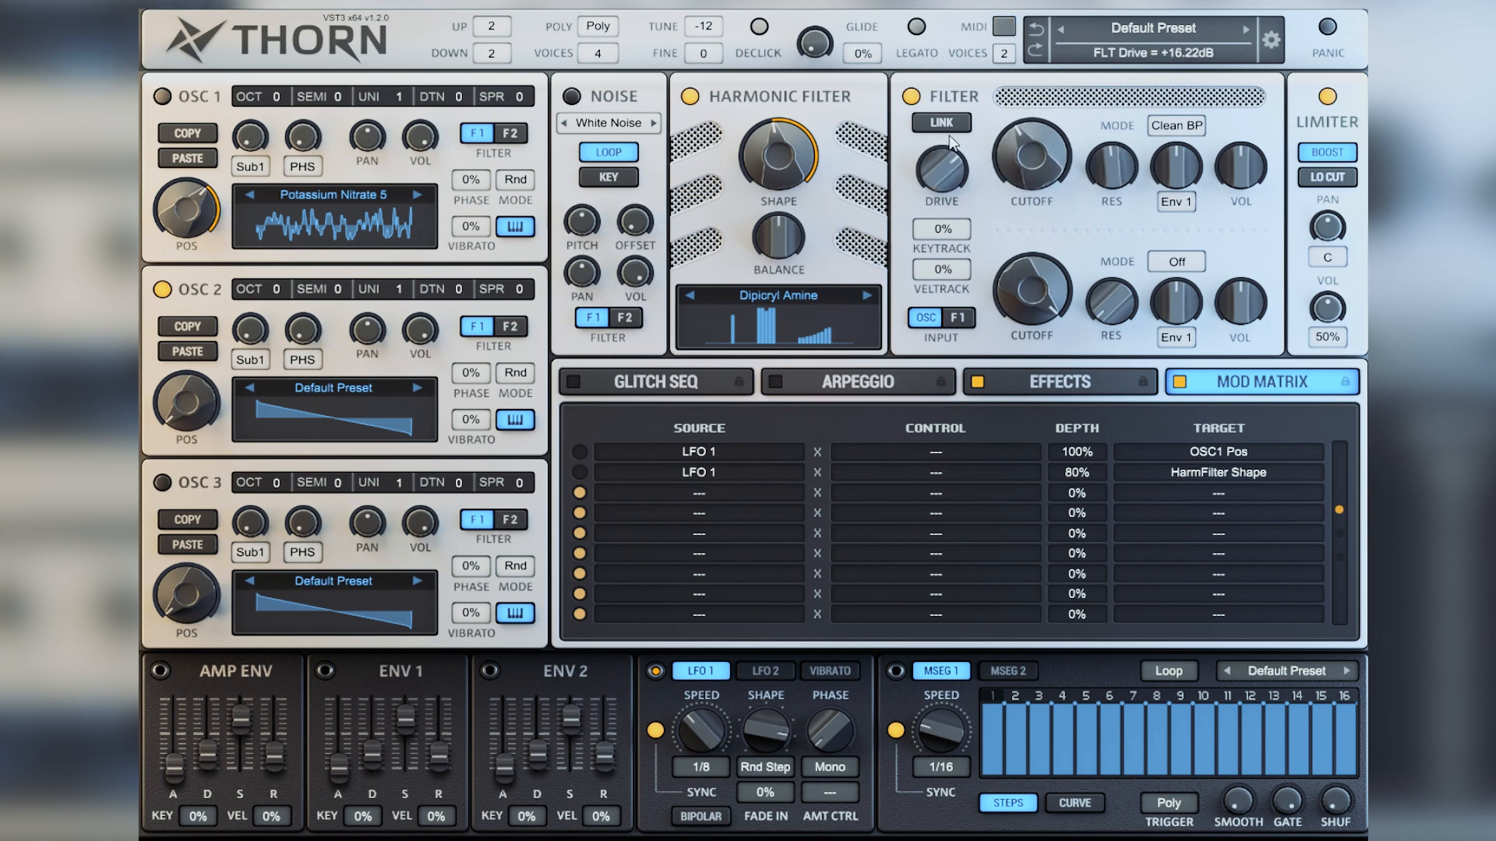
pyautogui.moveTo(1326, 309); pyautogui.dragTo(1322, 314)
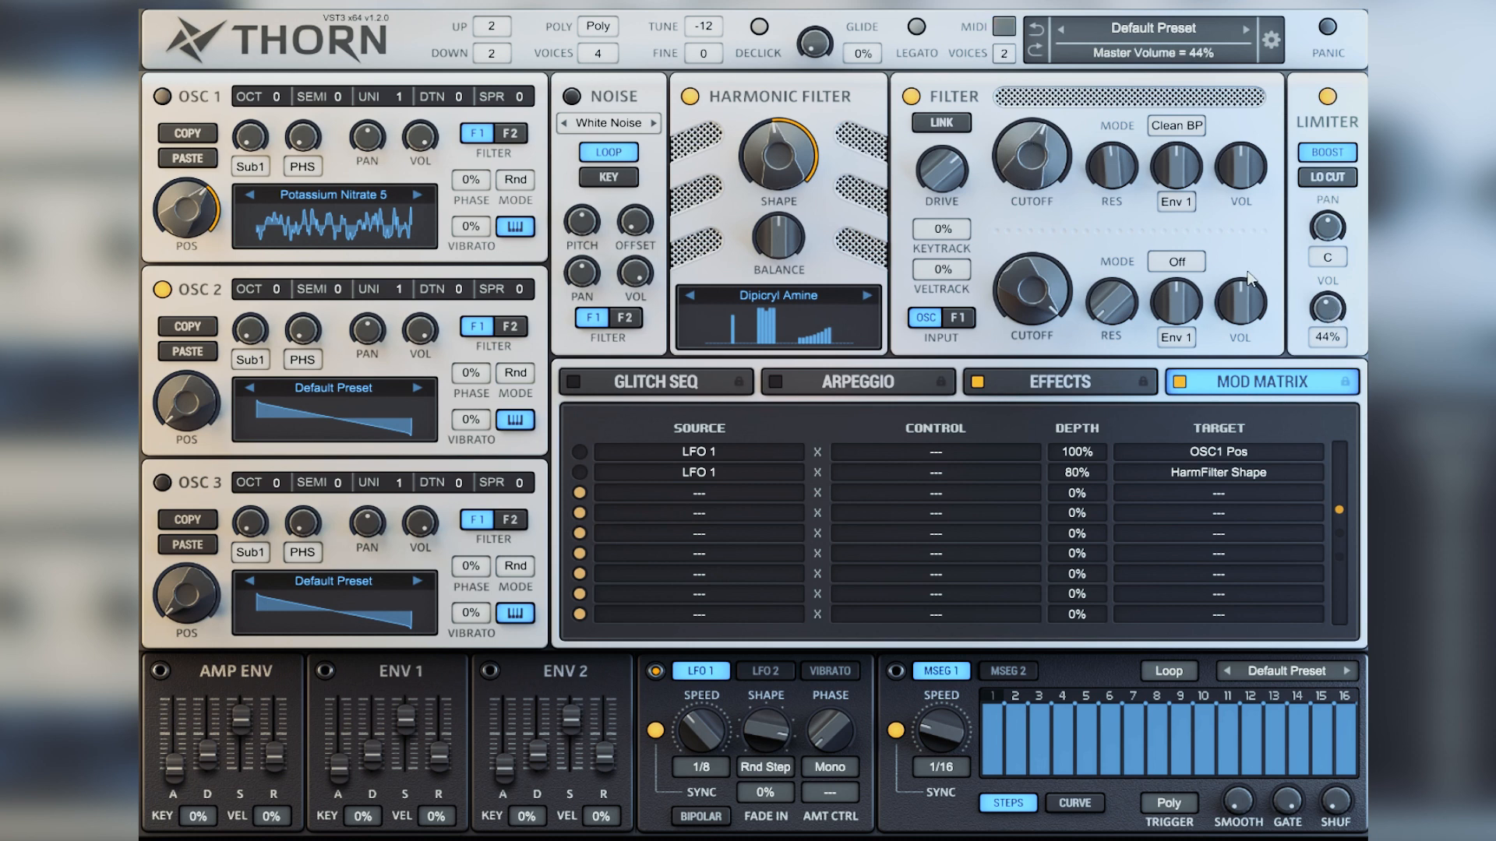
pyautogui.moveTo(1013, 156); pyautogui.dragTo(990, 206)
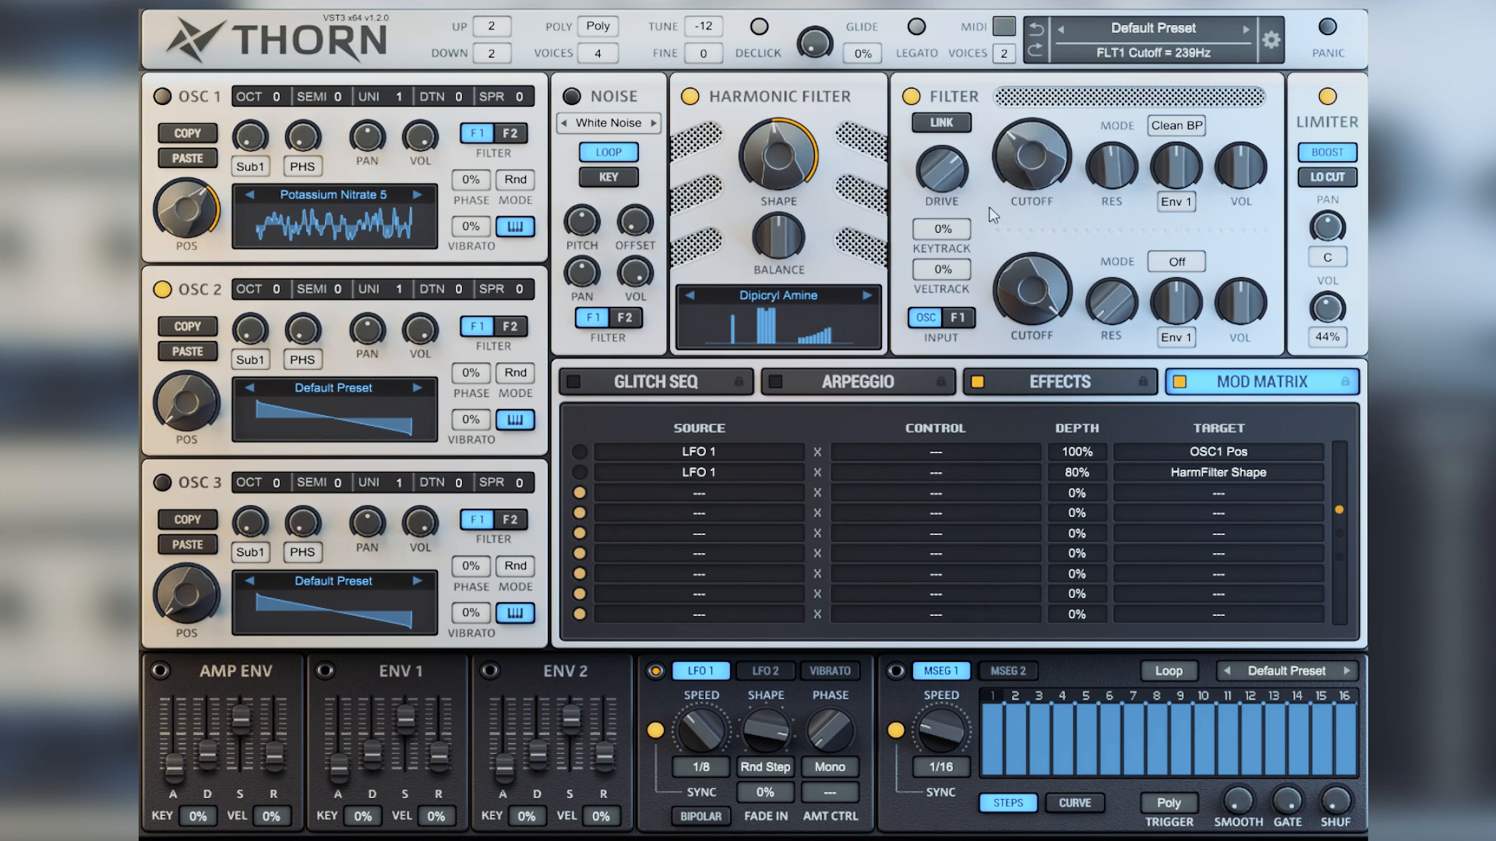
# - Load Dipicryl Sulphide into the harmonic filter with Shape at 50% and compare the sound with the filter off and on
pyautogui.click(868, 296)
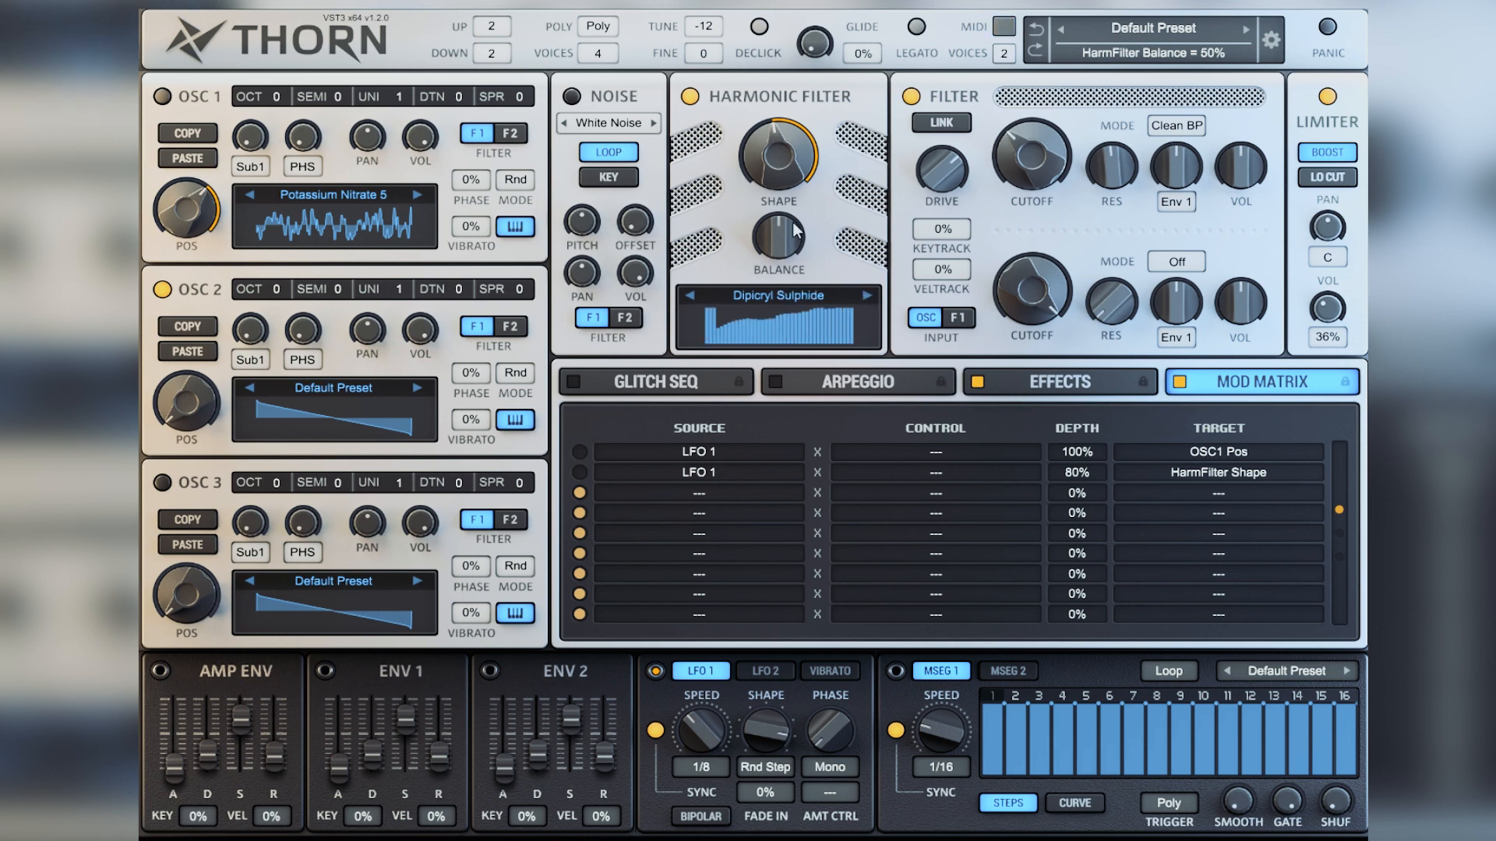
pyautogui.moveTo(764, 185)
pyautogui.mouseDown()
pyautogui.moveTo(768, 143)
pyautogui.moveTo(777, 175)
pyautogui.mouseUp()
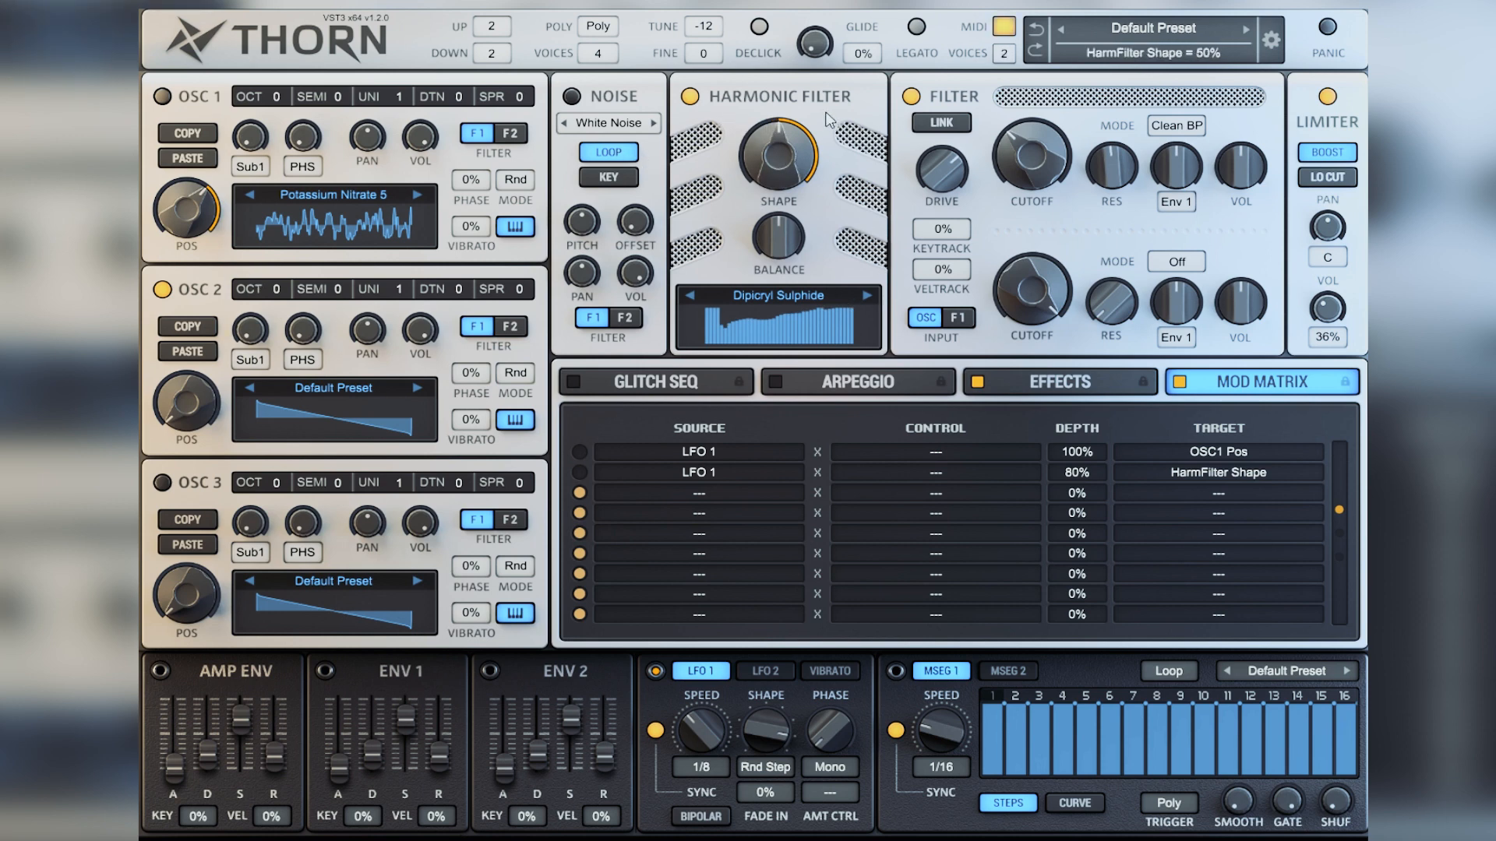
pyautogui.click(690, 96)
pyautogui.click(689, 97)
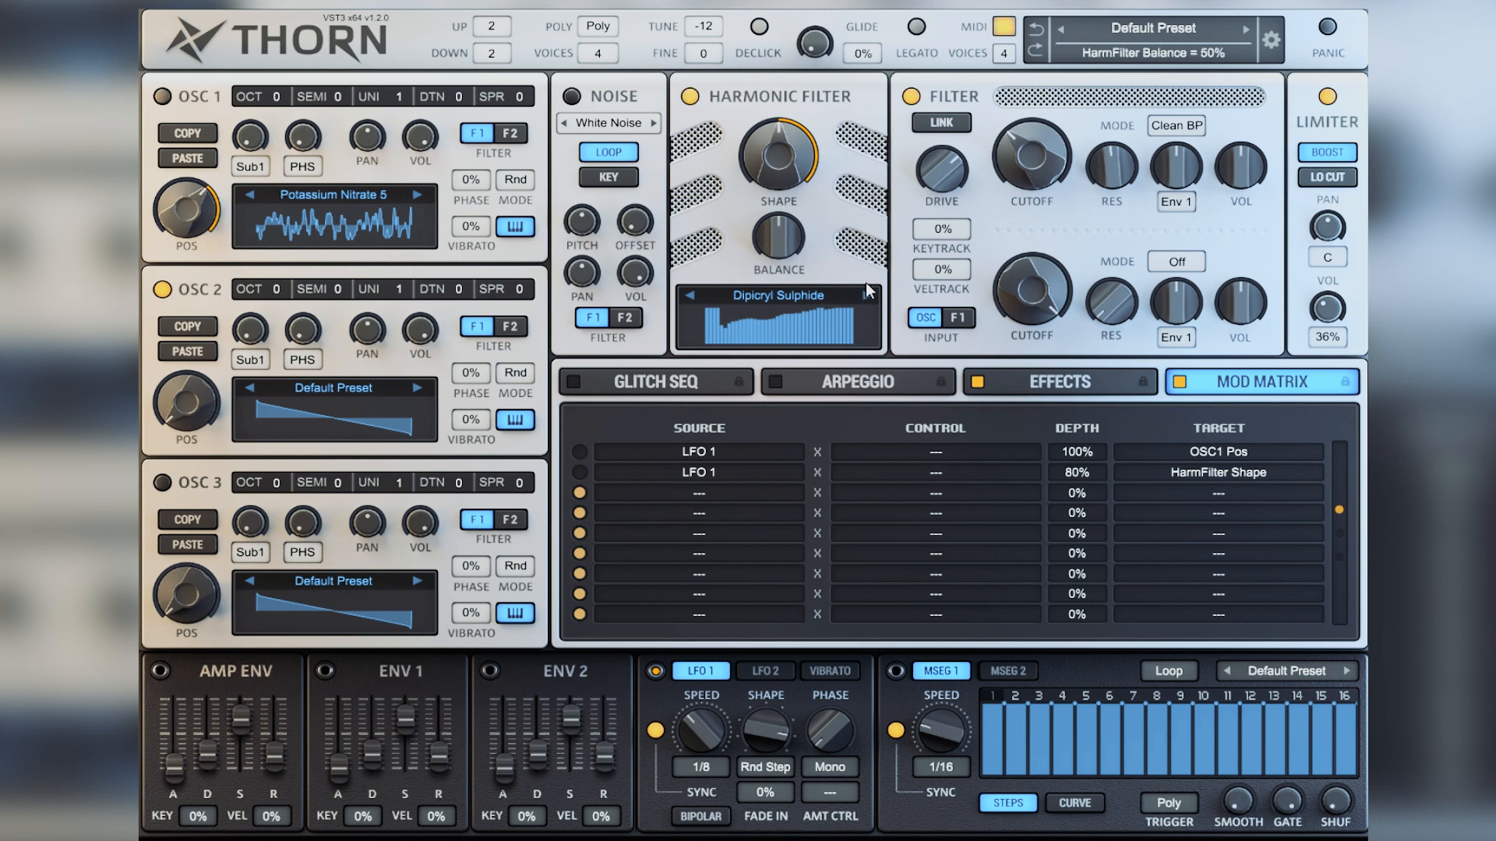
# - Audition Dodecanoyl Peroxide and Ethylene Oxide in the harmonic filter, sweeping the Shape of each
pyautogui.click(867, 298)
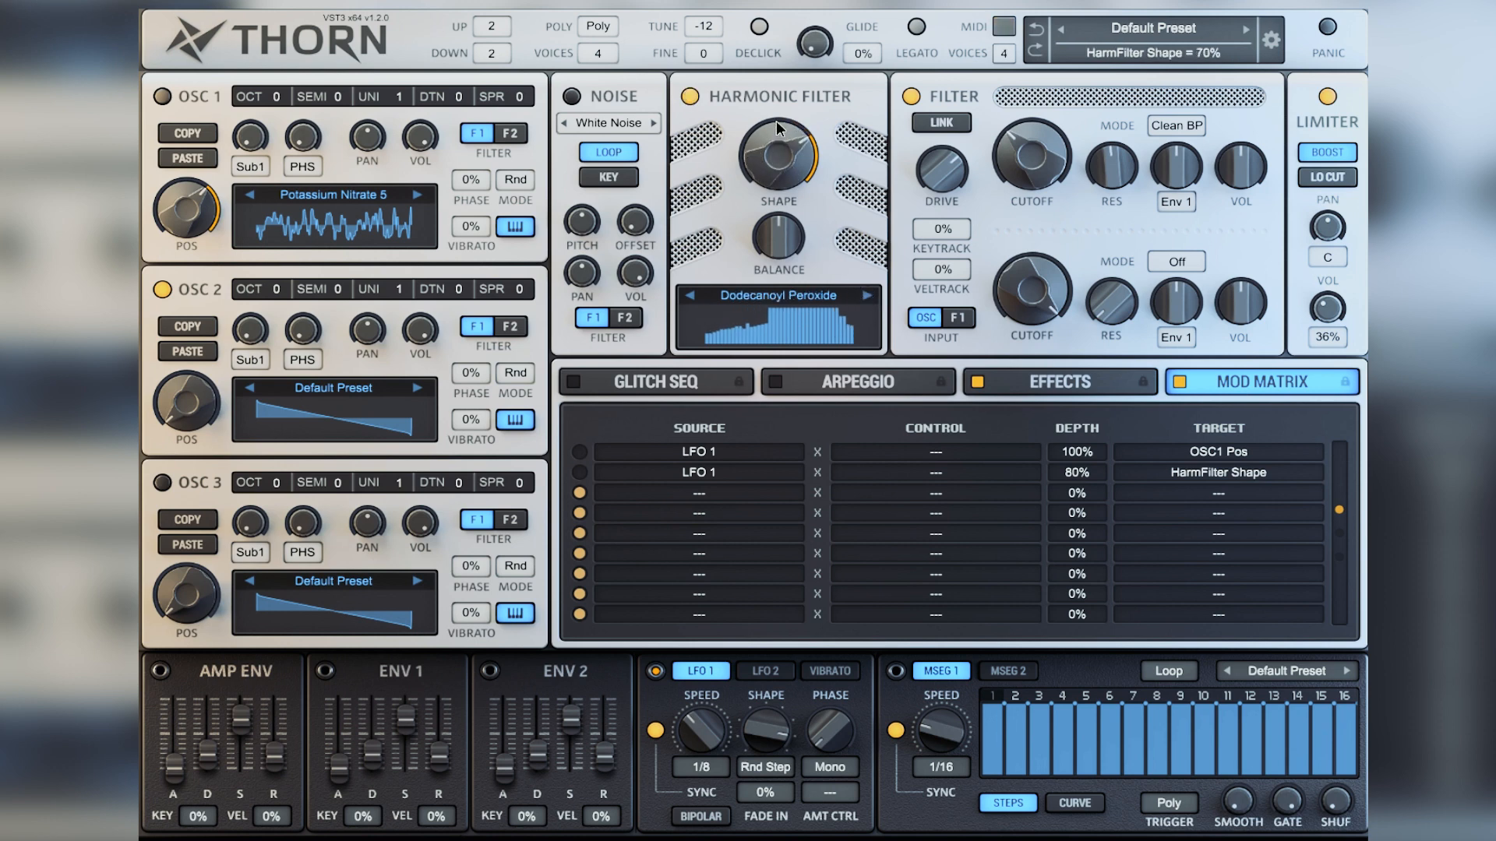
pyautogui.moveTo(779, 144)
pyautogui.mouseDown()
pyautogui.moveTo(756, 198)
pyautogui.moveTo(759, 161)
pyautogui.moveTo(776, 171)
pyautogui.mouseUp()
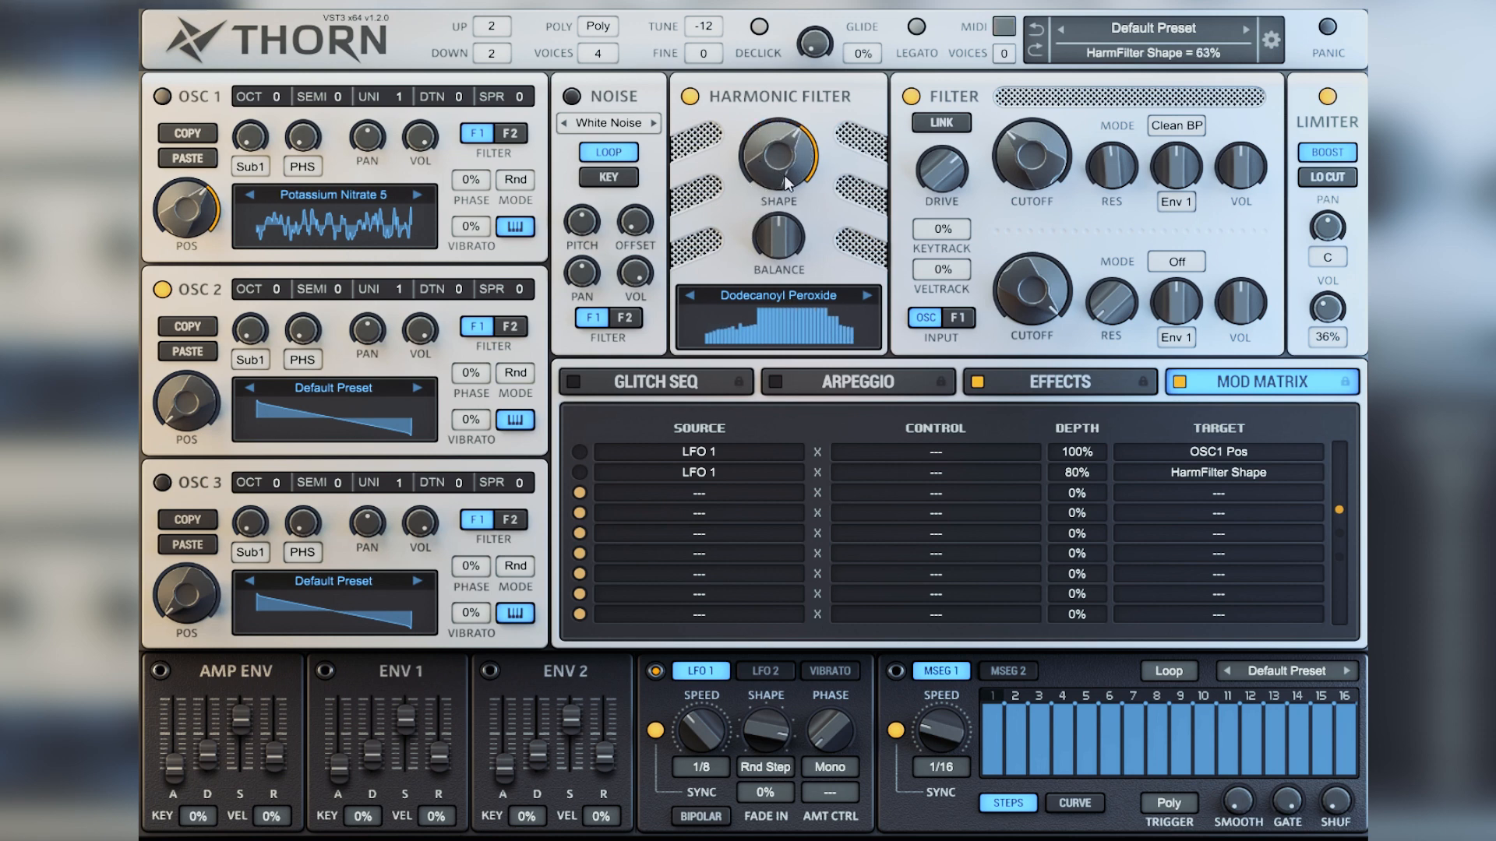
pyautogui.click(868, 295)
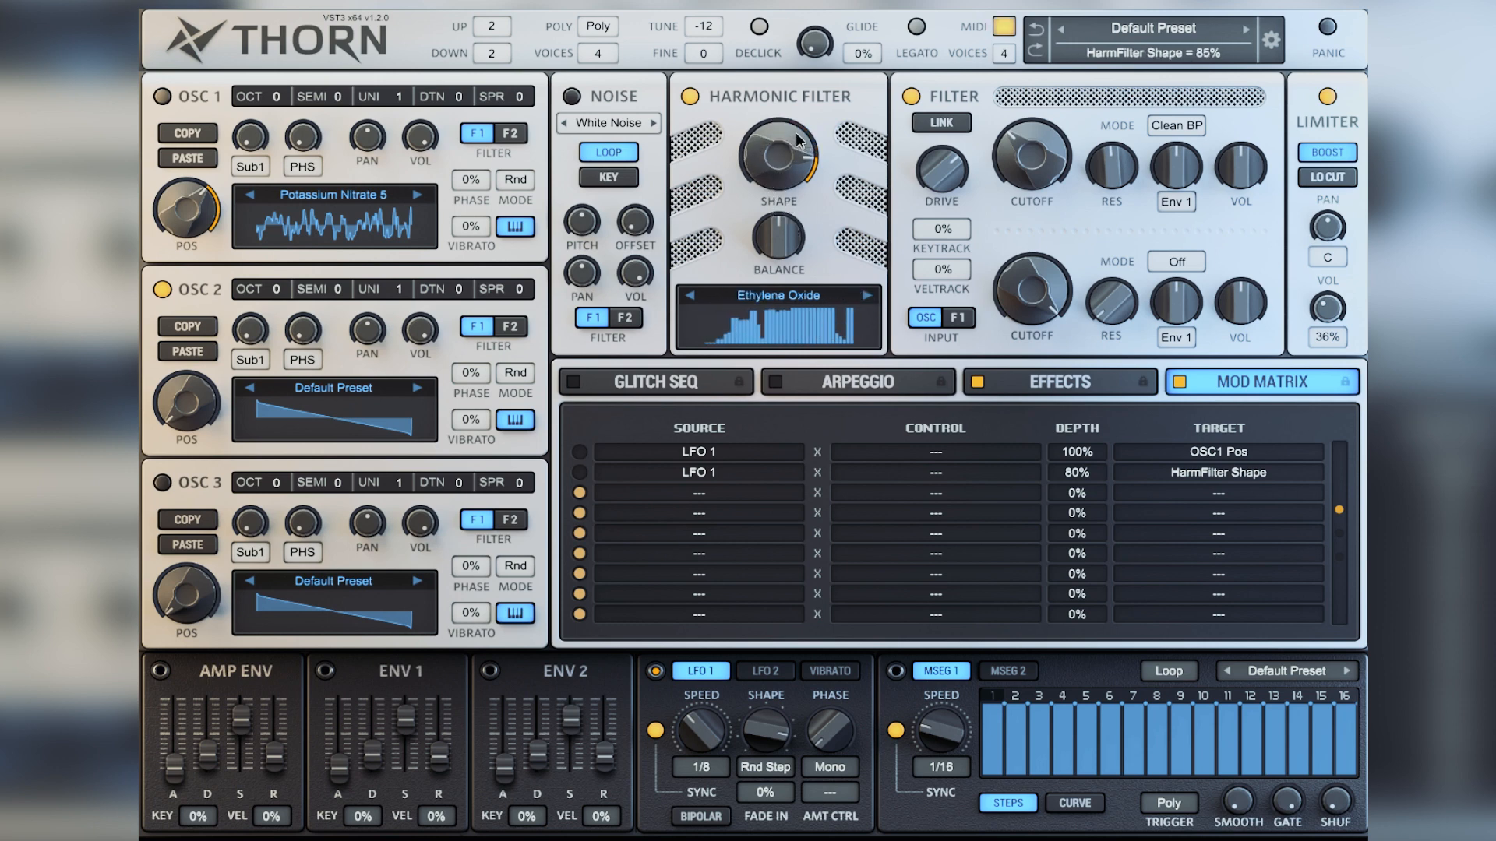
pyautogui.moveTo(783, 162); pyautogui.dragTo(745, 241)
pyautogui.moveTo(753, 145)
pyautogui.mouseDown()
pyautogui.moveTo(762, 98)
pyautogui.moveTo(780, 149)
pyautogui.mouseUp()
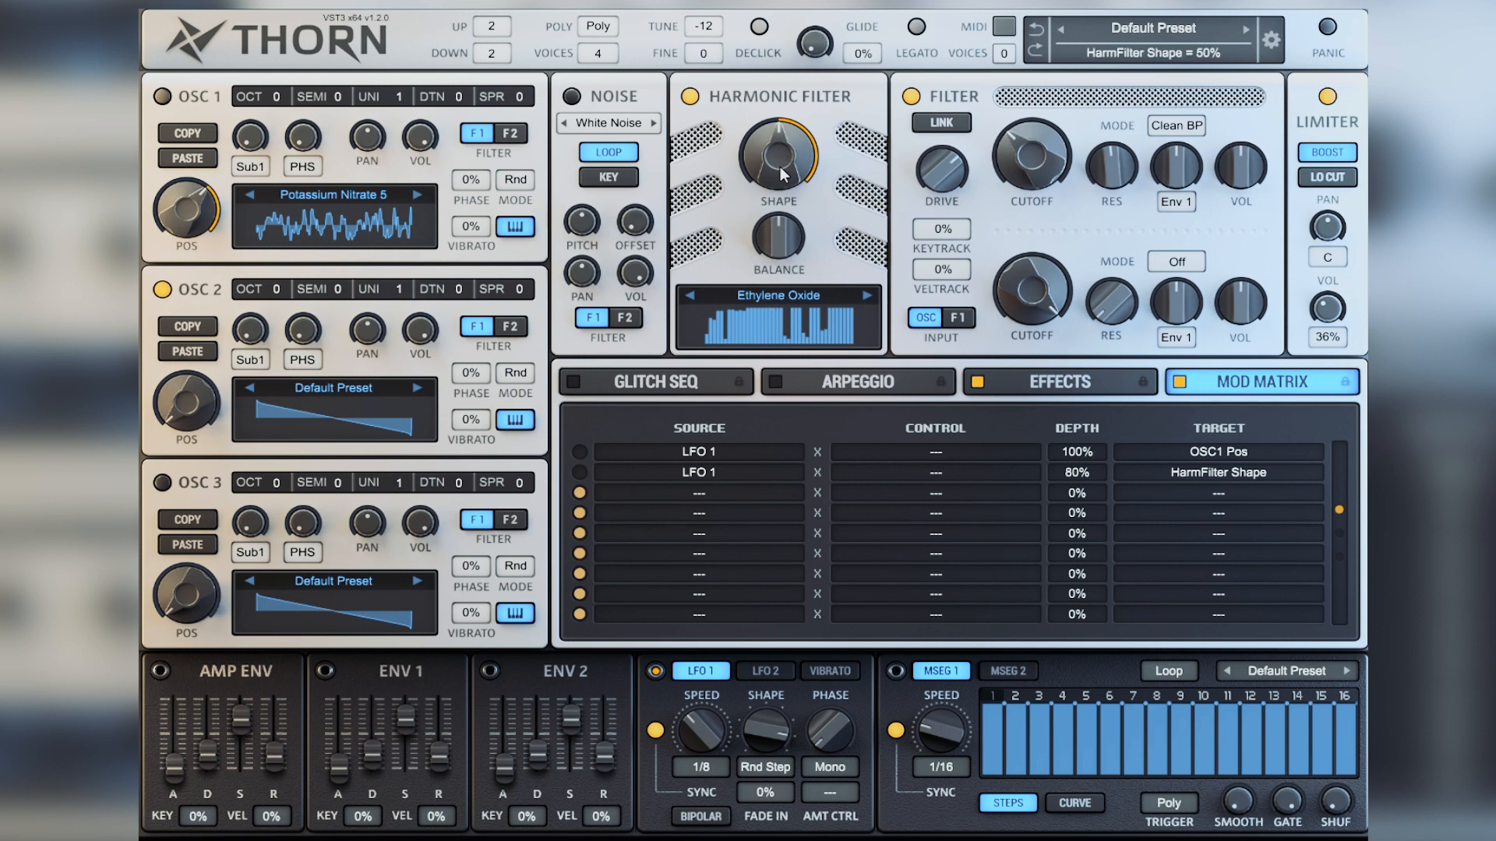
pyautogui.moveTo(779, 166); pyautogui.dragTo(796, 130)
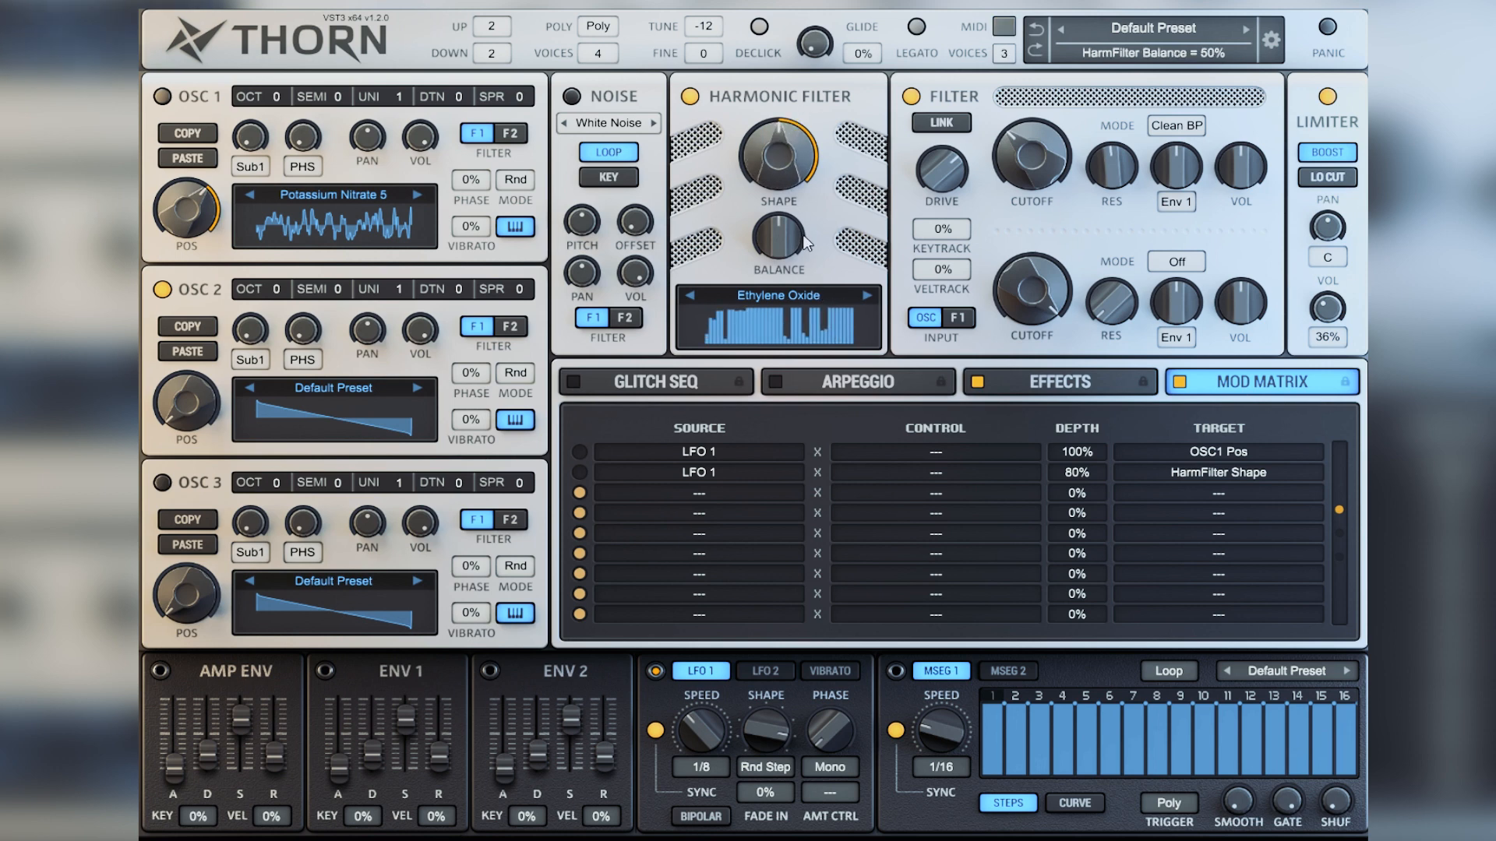
# - Load Dipicryl Amine into the harmonic filter from the FS - Fractal Sounds Booster Pack Harmonic Filter Presets
pyautogui.click(790, 288)
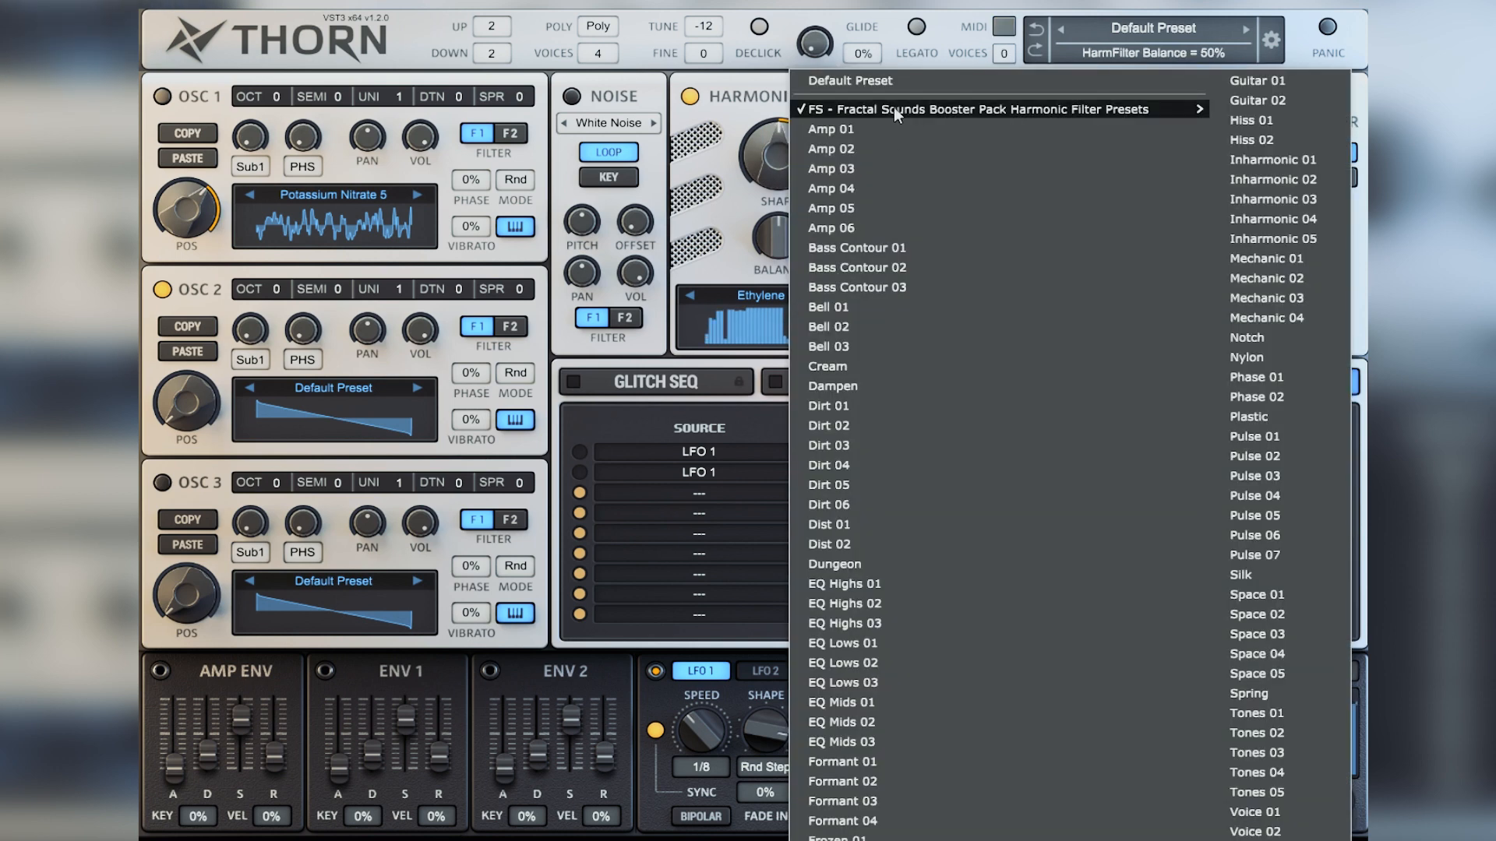
pyautogui.moveTo(1128, 111)
pyautogui.click(1255, 130)
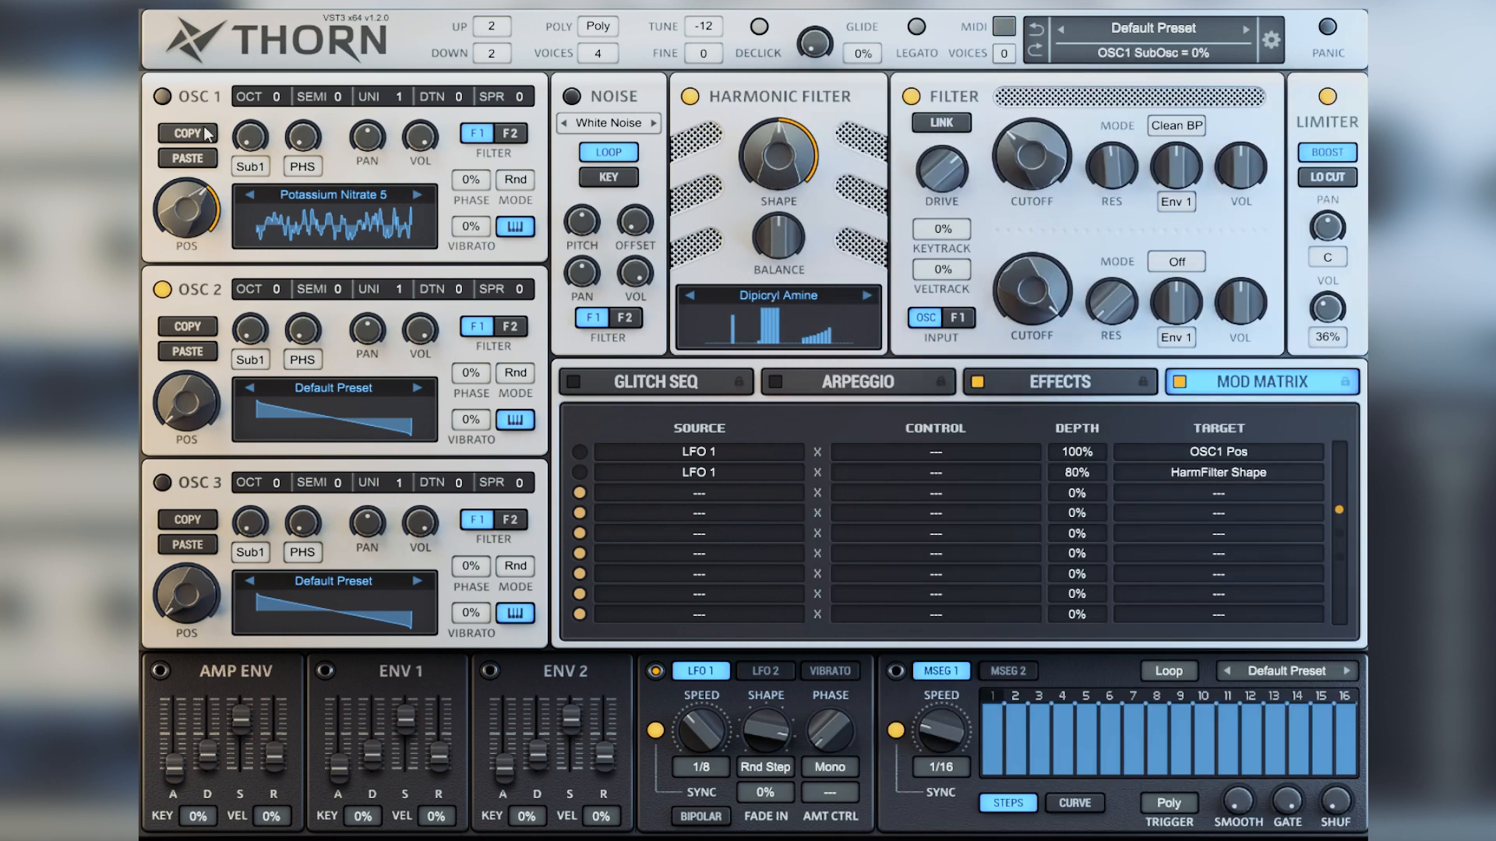
# - Enable oscillator 1 with unison 8 and detune 7, and set oscillator 2 to unison 3 and detune 50
pyautogui.click(162, 97)
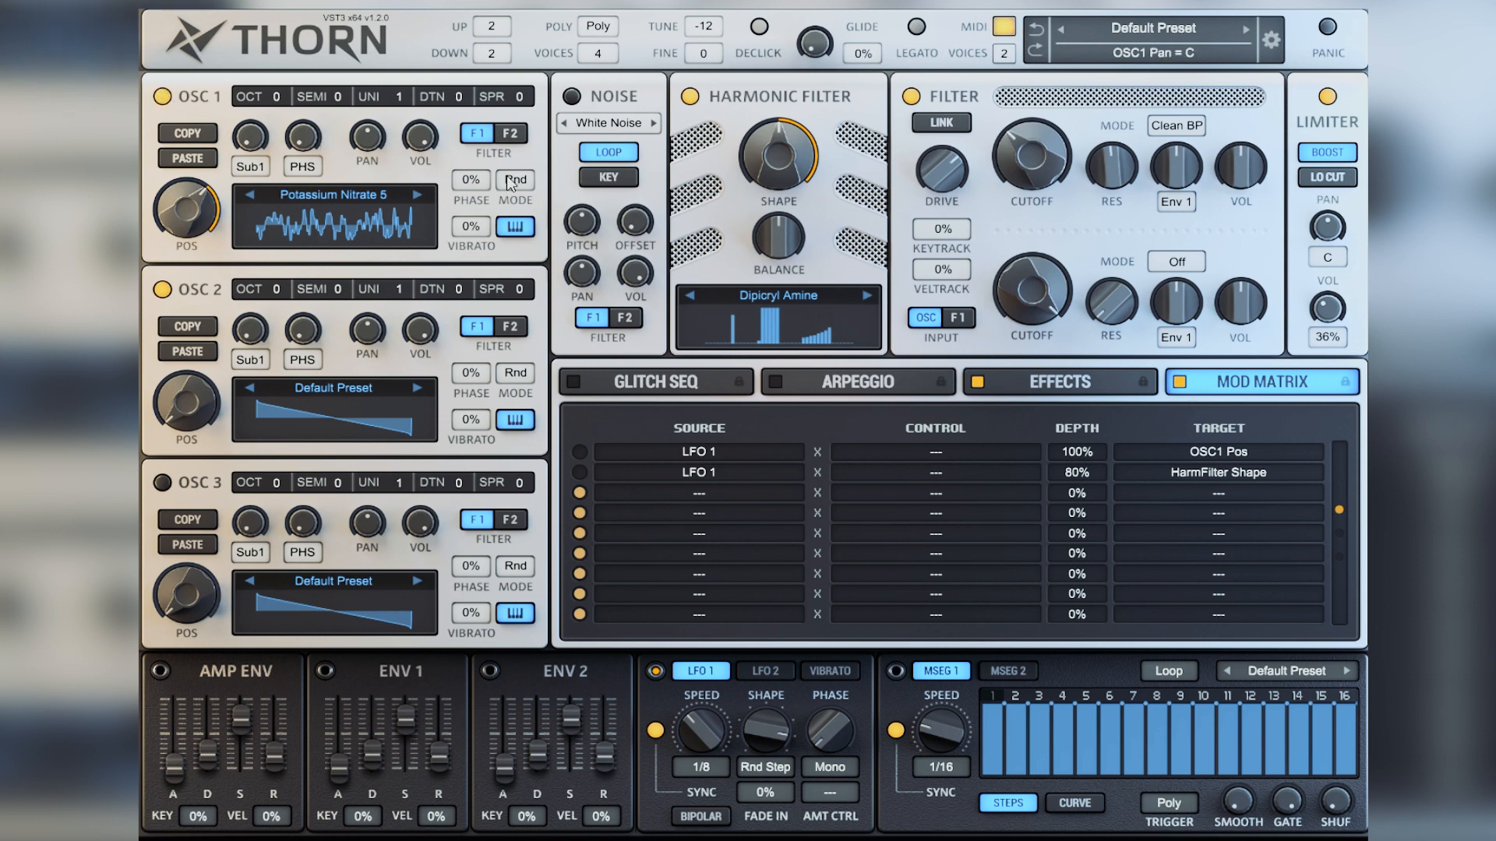
pyautogui.moveTo(271, 106); pyautogui.dragTo(273, 115)
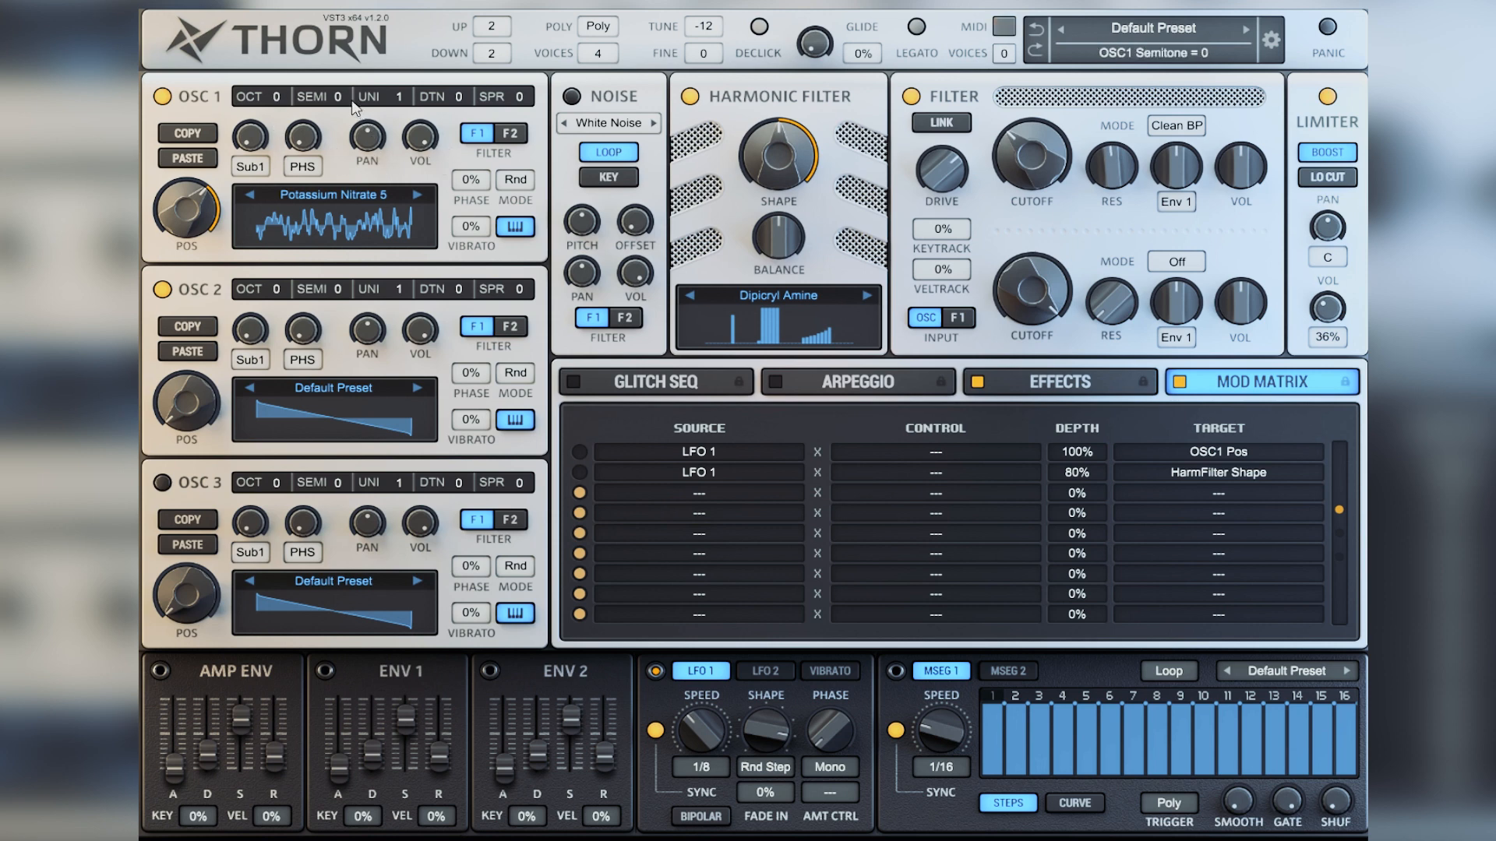
pyautogui.moveTo(399, 99); pyautogui.dragTo(414, 4)
pyautogui.moveTo(460, 97)
pyautogui.mouseDown()
pyautogui.moveTo(464, 72)
pyautogui.moveTo(462, 101)
pyautogui.mouseUp()
pyautogui.moveTo(399, 295); pyautogui.dragTo(461, 268)
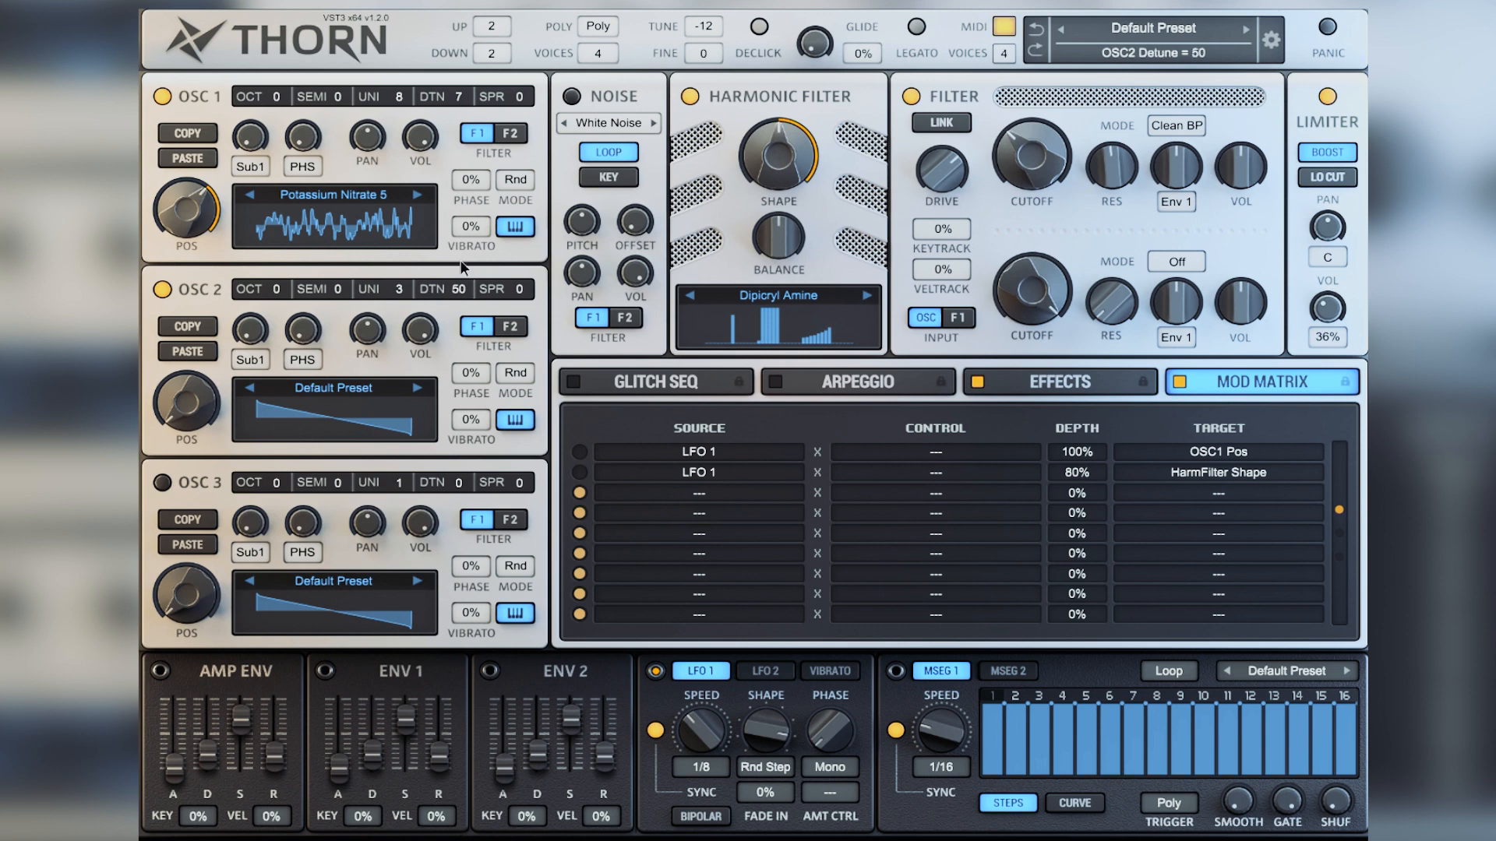
# - Adjust the harmonic filter's Shape and switch filter 1 to Clean LP with its cutoff at 230 Hz
pyautogui.moveTo(753, 167)
pyautogui.mouseDown()
pyautogui.moveTo(752, 150)
pyautogui.moveTo(750, 173)
pyautogui.mouseUp()
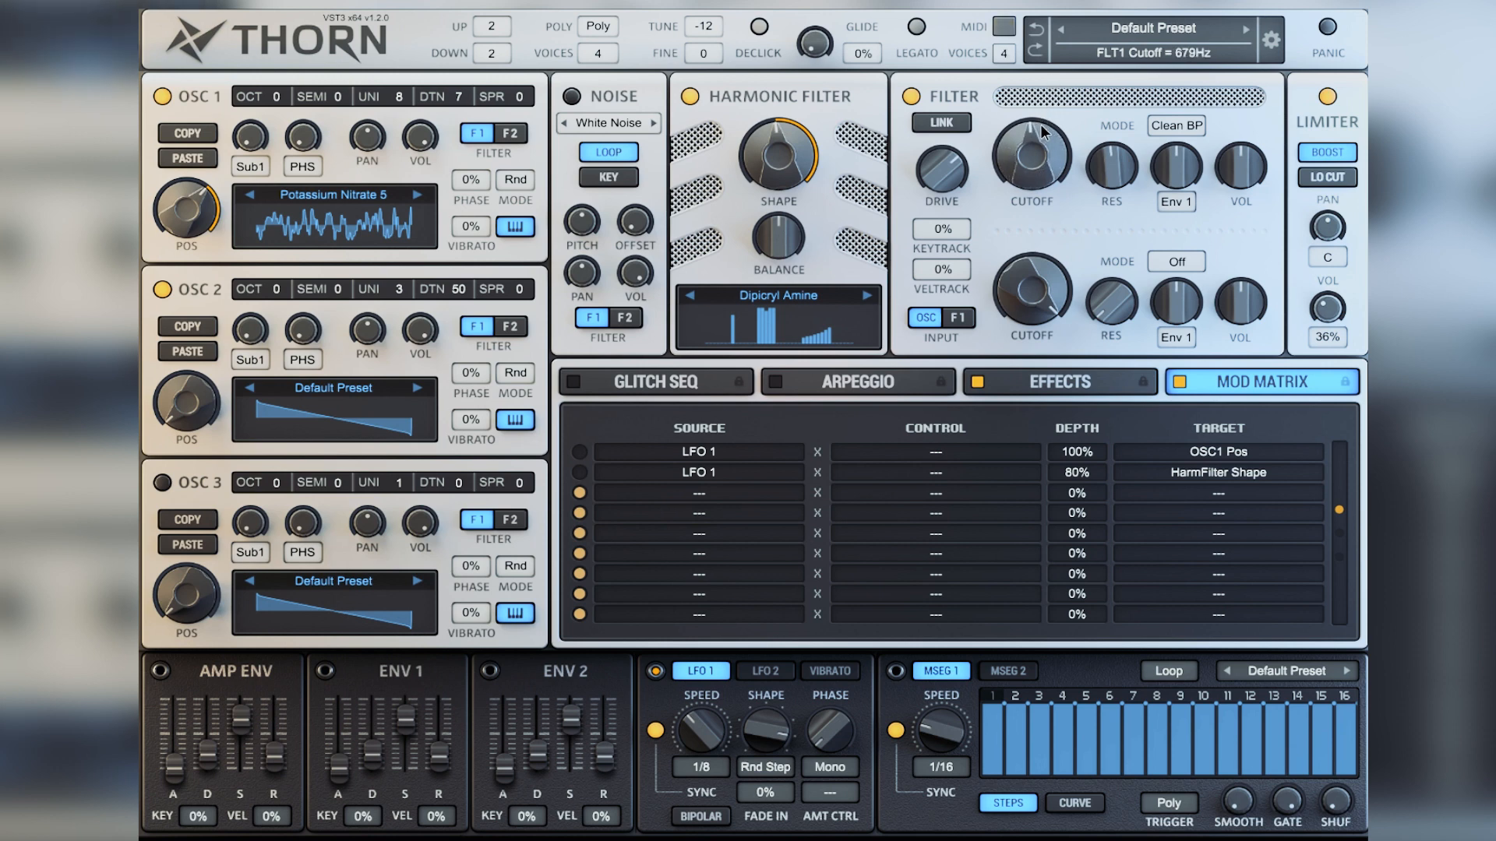
pyautogui.click(1174, 128)
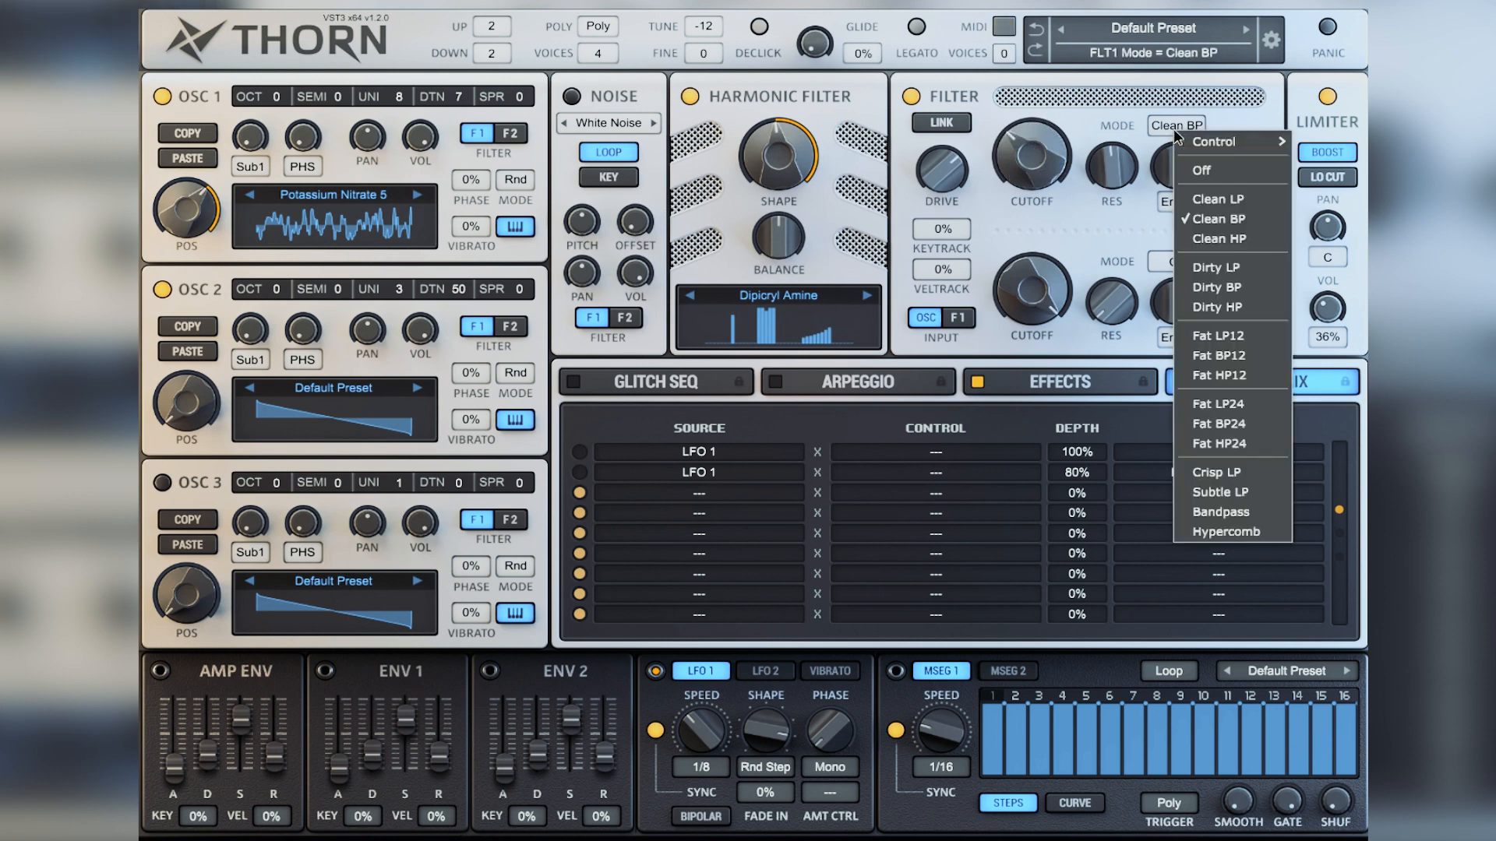
pyautogui.click(1204, 201)
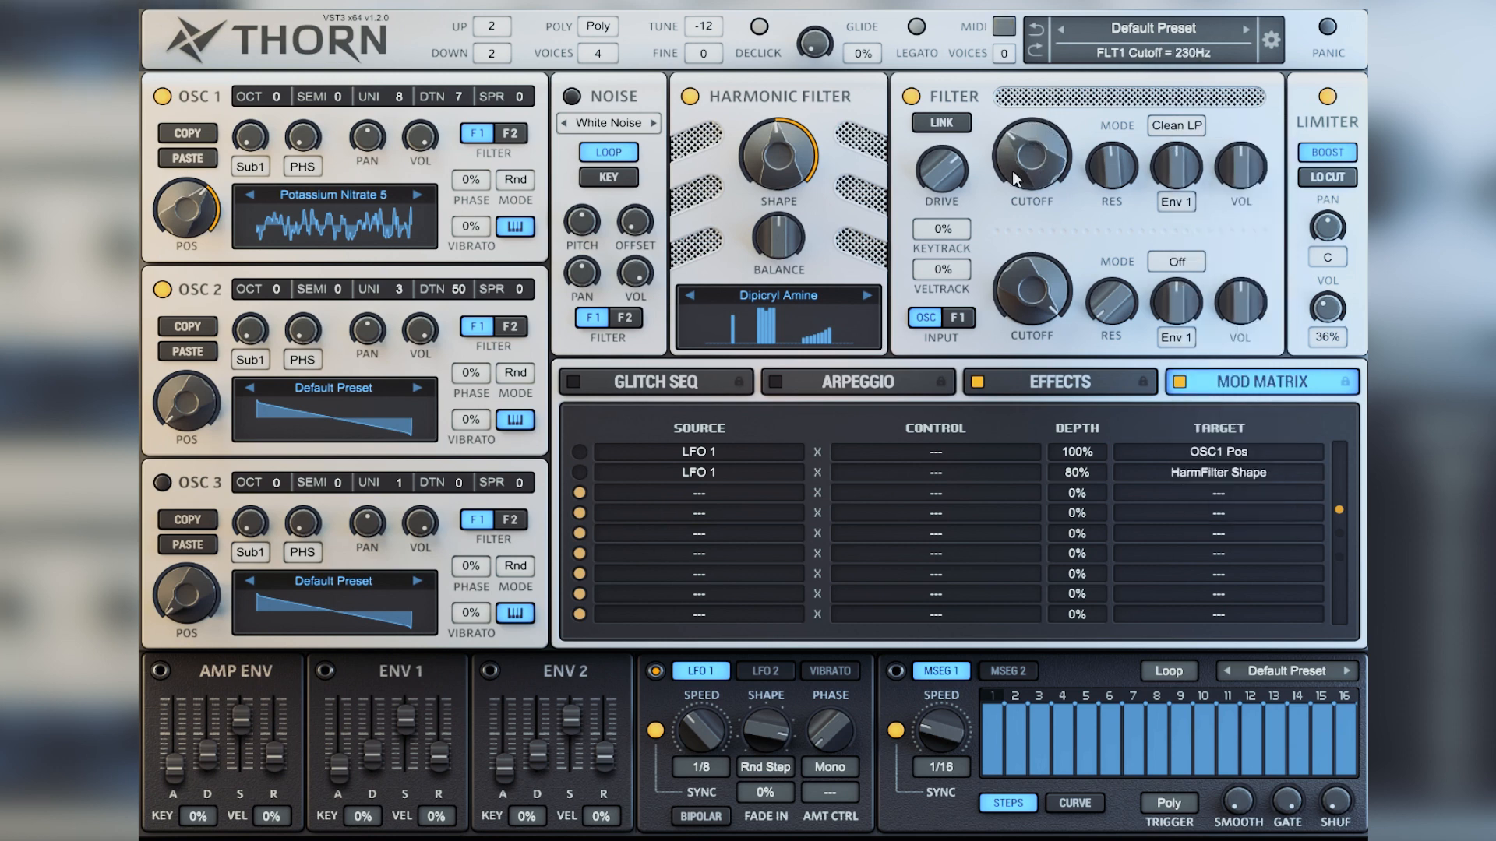
# - Enable the arpeggiator and load Fractal Arp 1 from the FS - Fractal Sounds Booster Pack Arp Presets
pyautogui.click(944, 388)
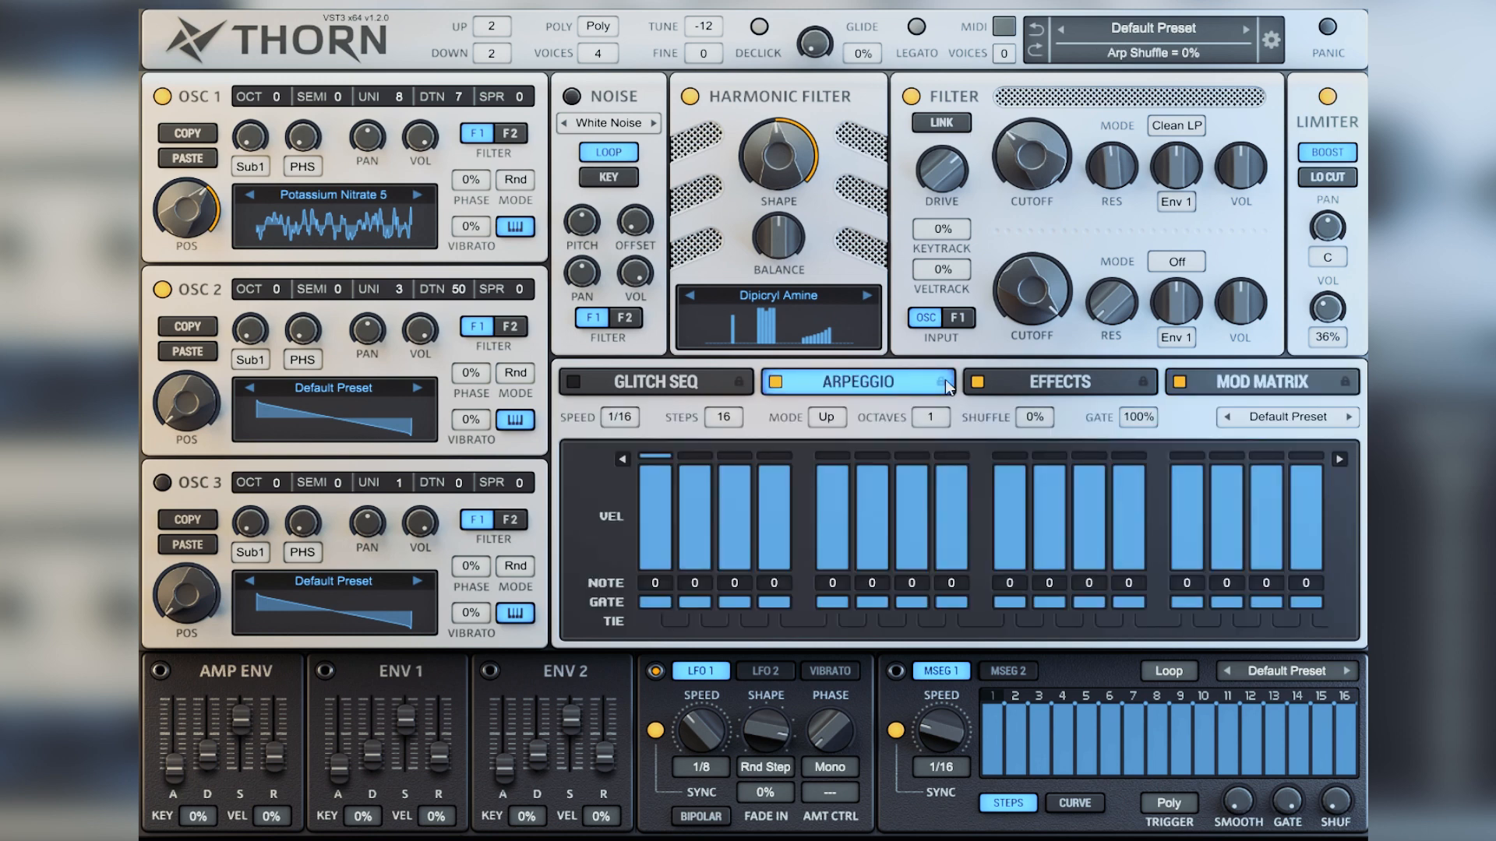
pyautogui.click(1270, 421)
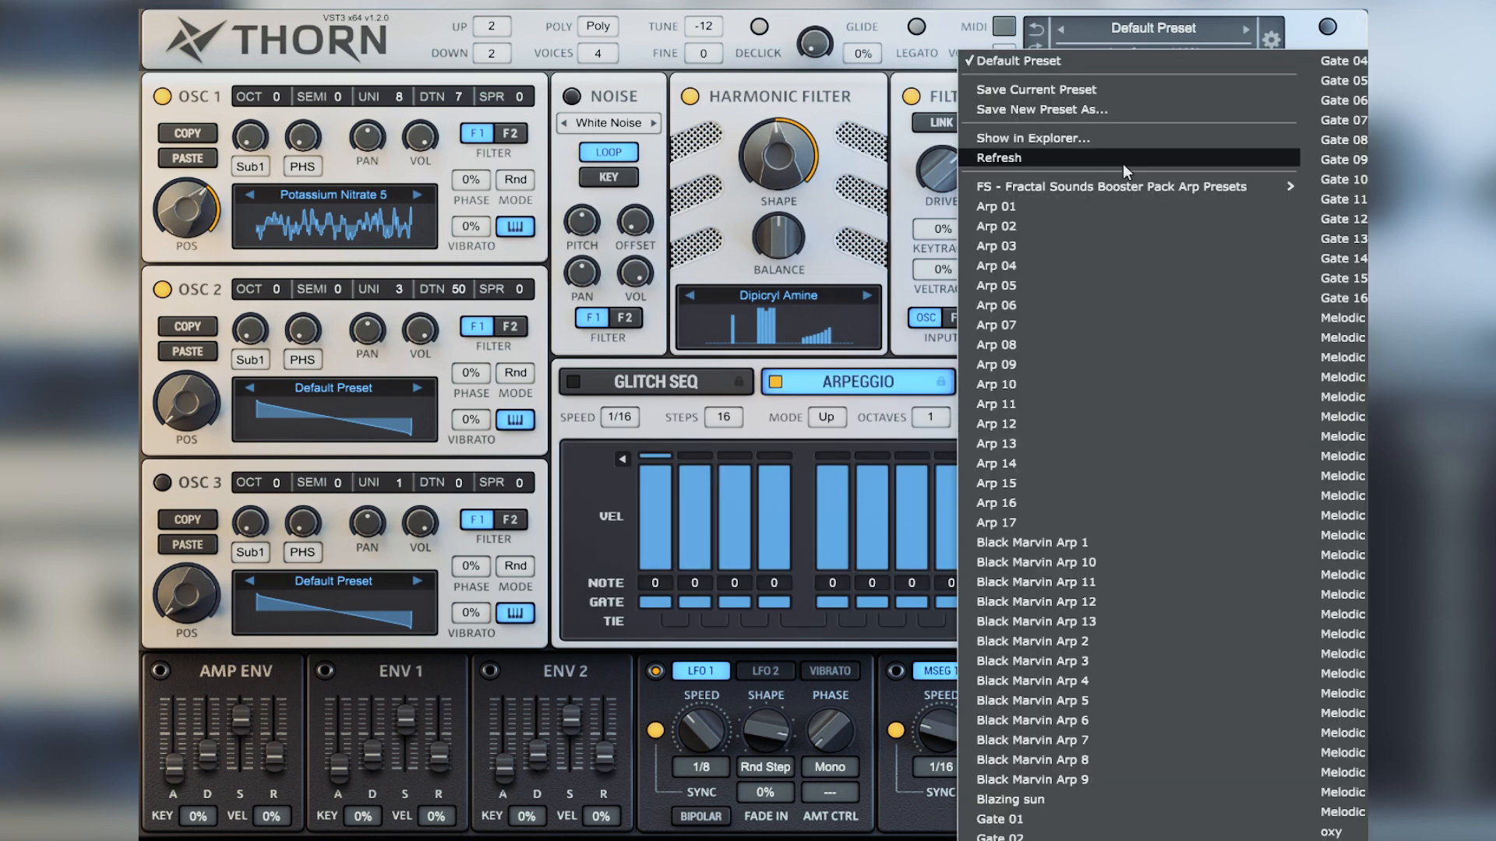
pyautogui.moveTo(1134, 194)
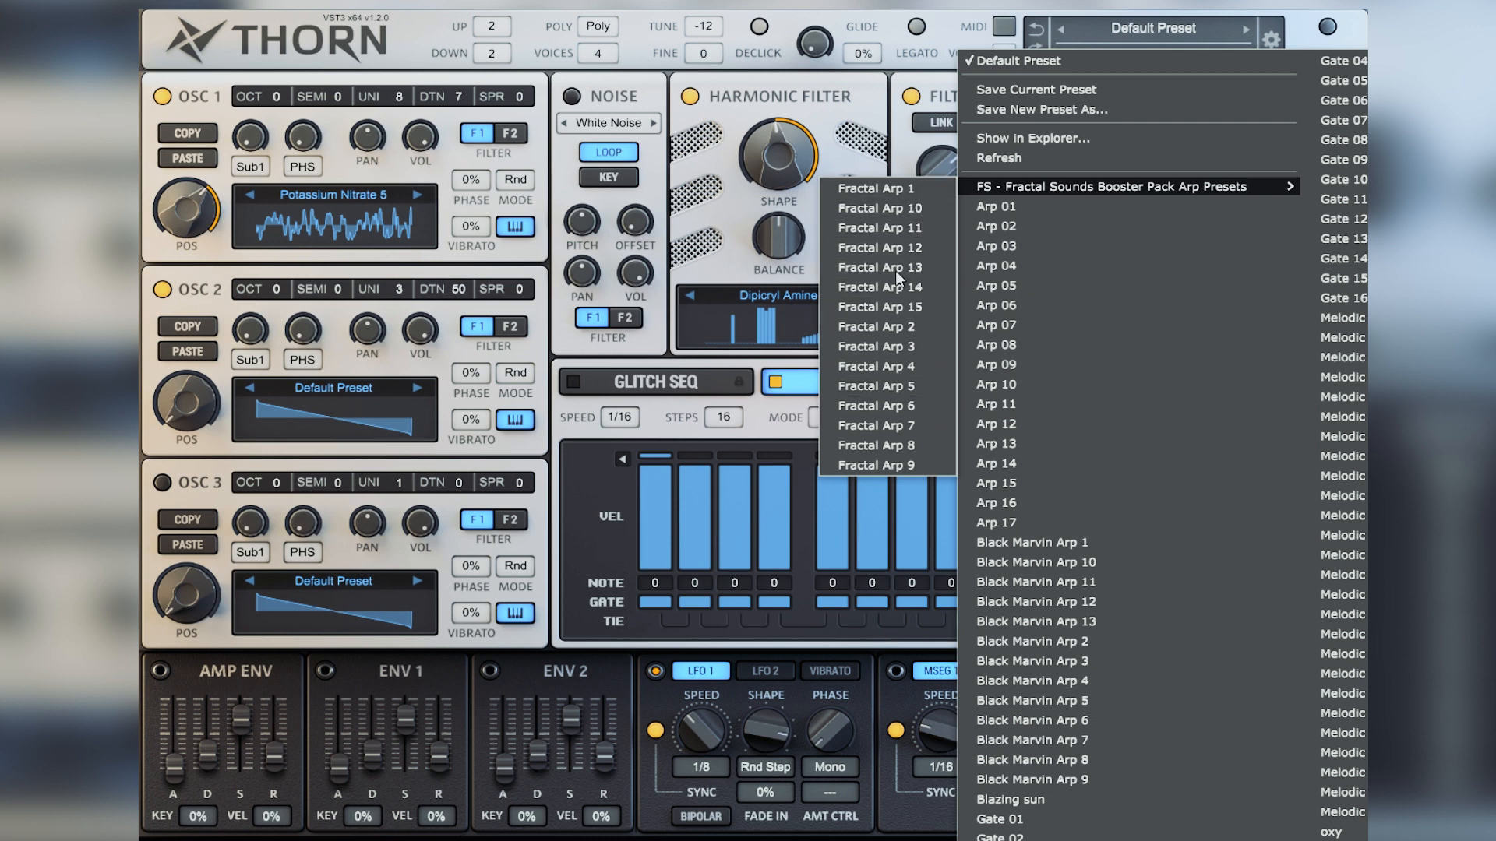
pyautogui.click(907, 187)
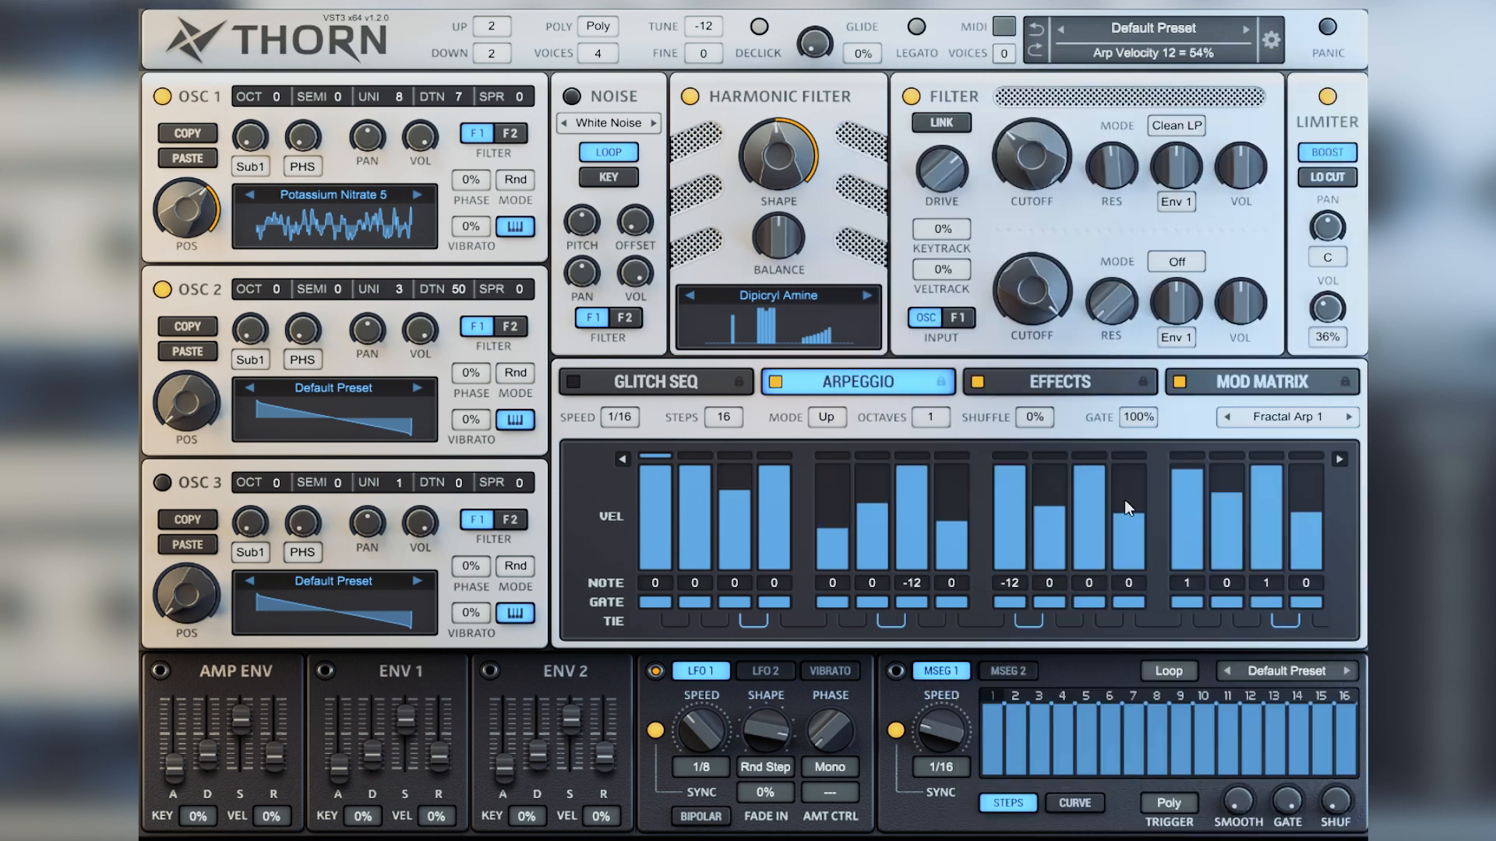
pyautogui.click(1253, 421)
pyautogui.moveTo(1083, 183)
pyautogui.click(904, 191)
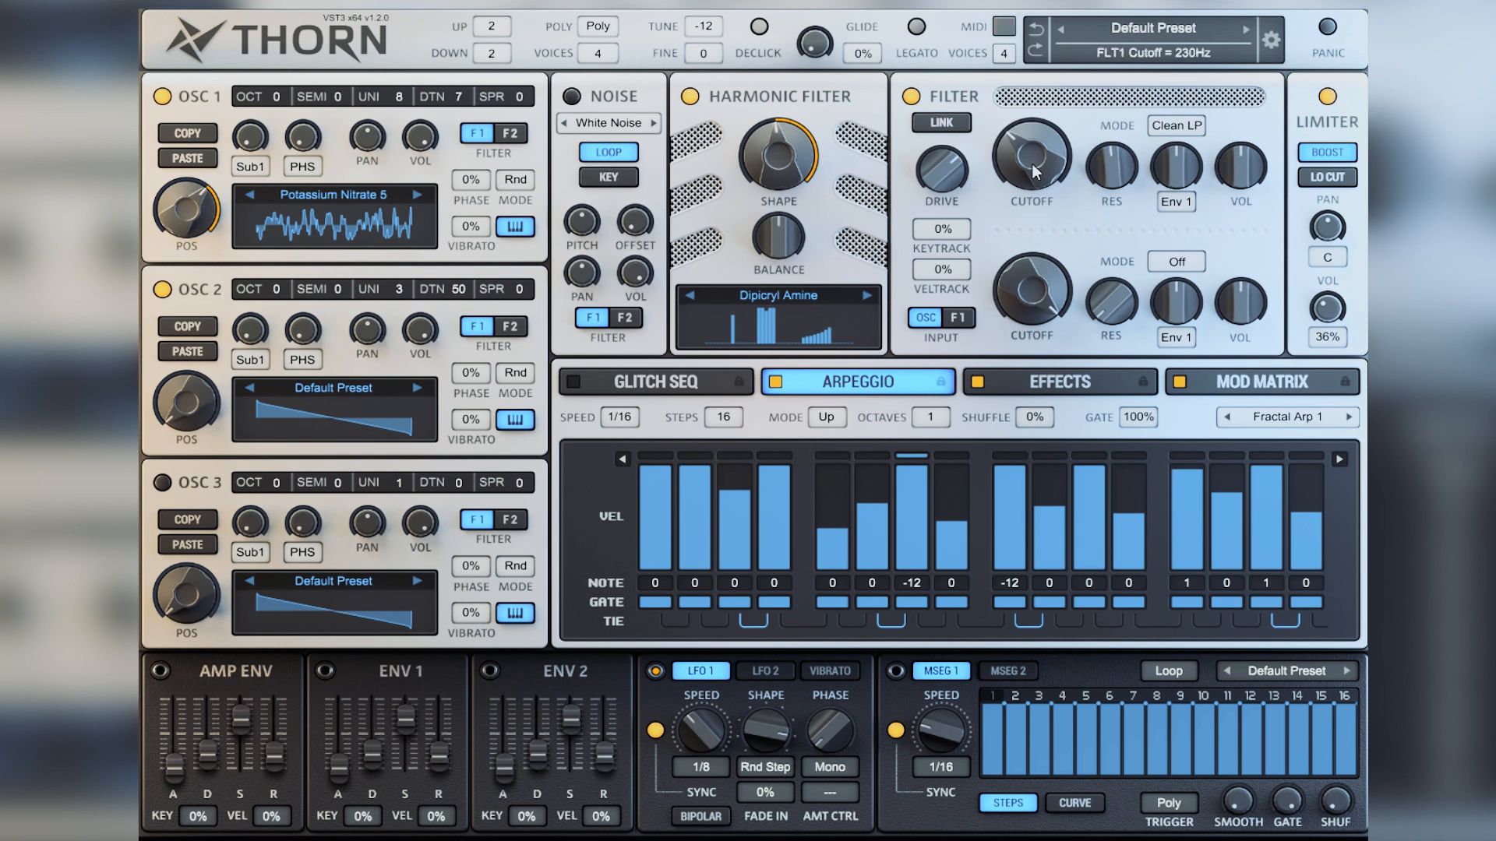
# - Sweep filter 1's cutoff and the harmonic filter's Shape over the arpeggio, and lower the filter drive
pyautogui.moveTo(1049, 137); pyautogui.dragTo(1040, 95)
pyautogui.moveTo(777, 154)
pyautogui.mouseDown()
pyautogui.moveTo(776, 189)
pyautogui.moveTo(780, 161)
pyautogui.mouseUp()
pyautogui.moveTo(942, 162); pyautogui.dragTo(942, 233)
pyautogui.moveTo(1017, 173); pyautogui.dragTo(1016, 191)
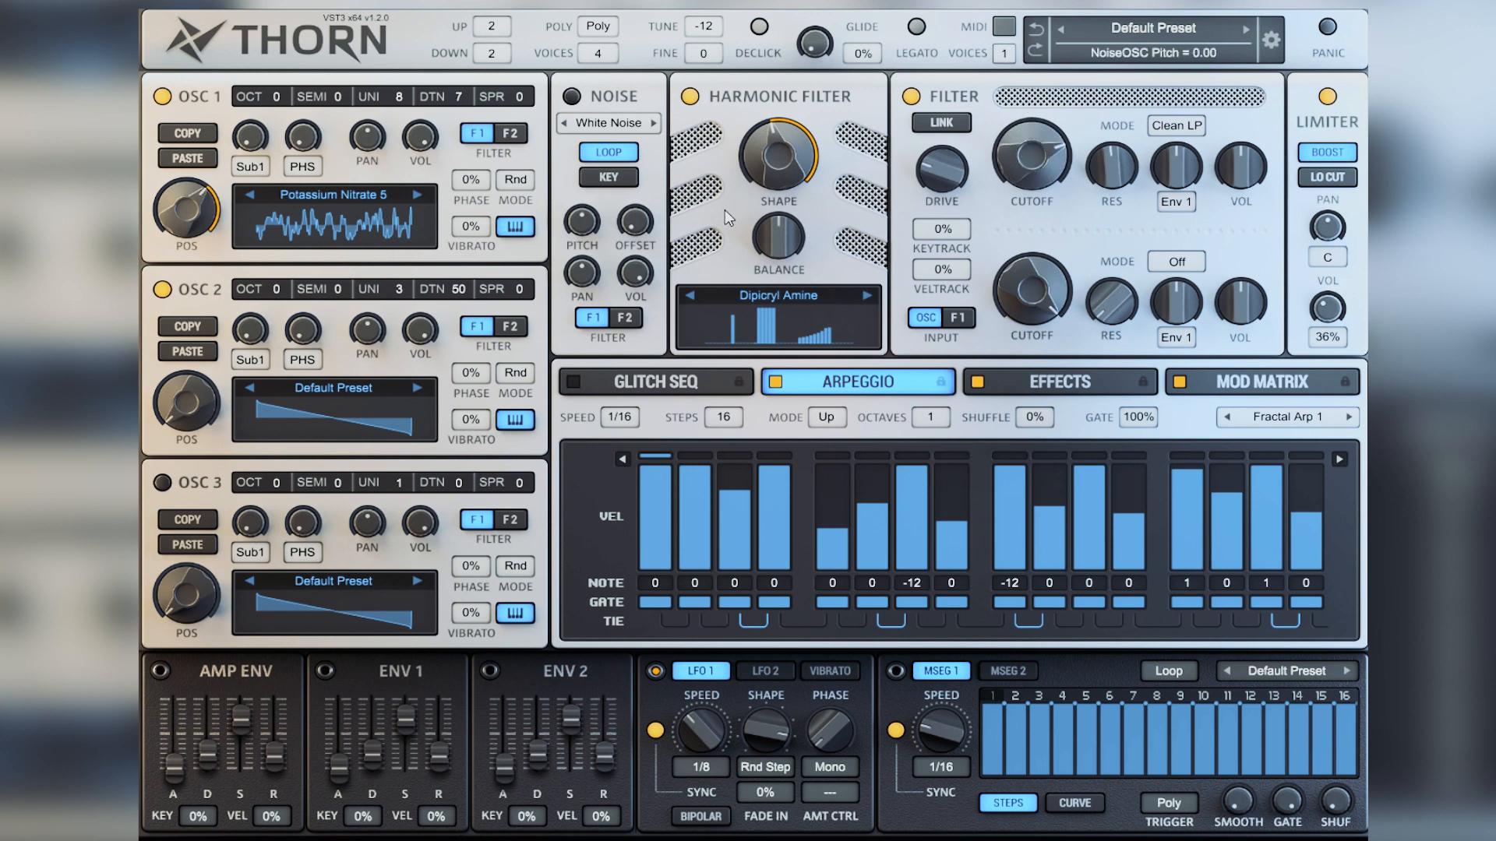
# - Open filter 1's cutoff to 19.8 kHz and set the filter drive to +5.21 dB
pyautogui.moveTo(1032, 149)
pyautogui.mouseDown()
pyautogui.moveTo(1017, 153)
pyautogui.moveTo(1025, 135)
pyautogui.mouseUp()
pyautogui.moveTo(1023, 197); pyautogui.dragTo(1025, 133)
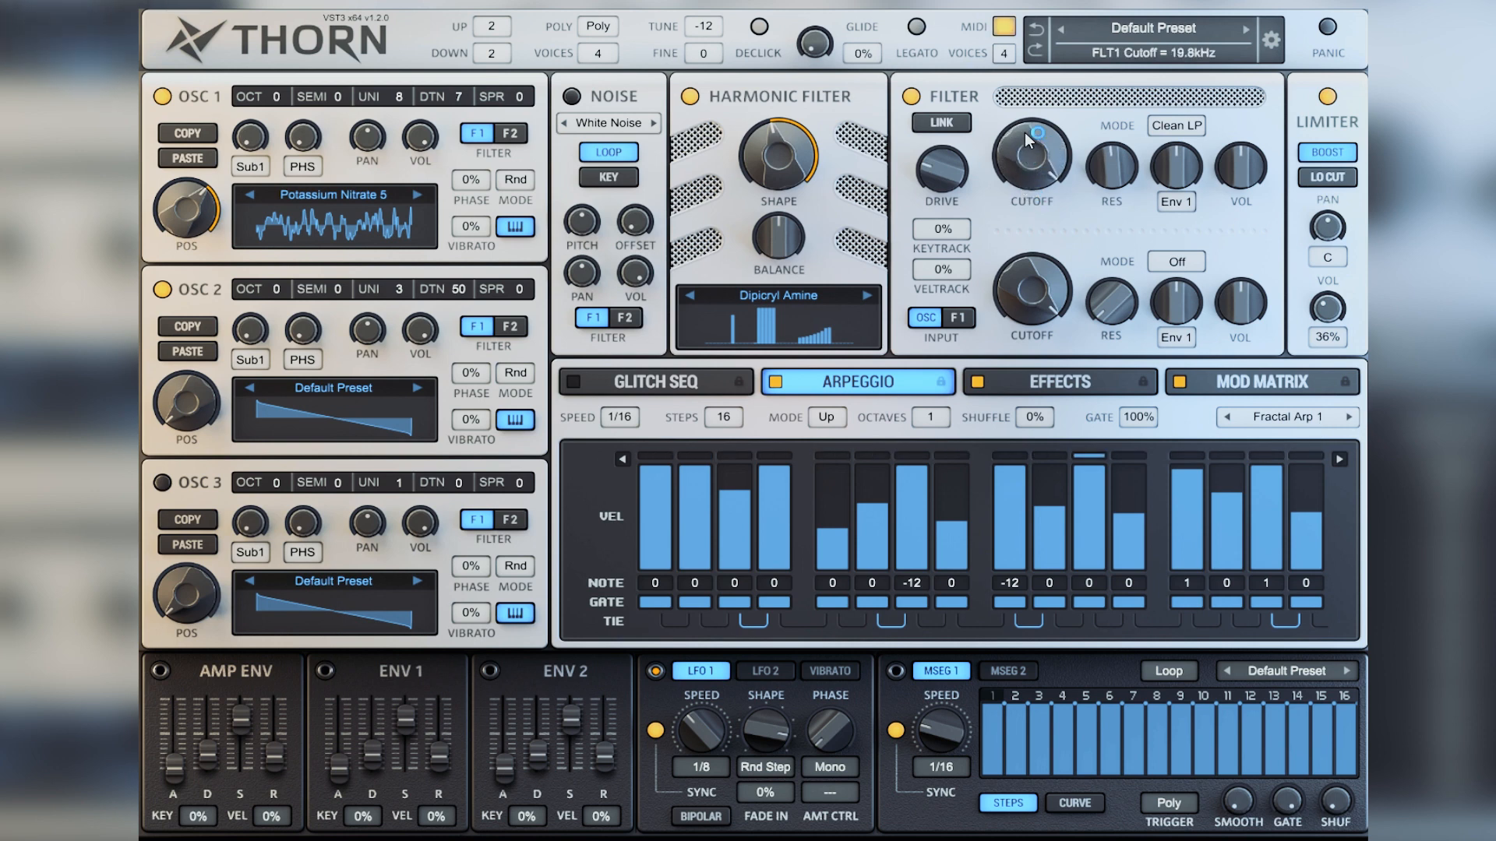
pyautogui.moveTo(946, 172); pyautogui.dragTo(947, 166)
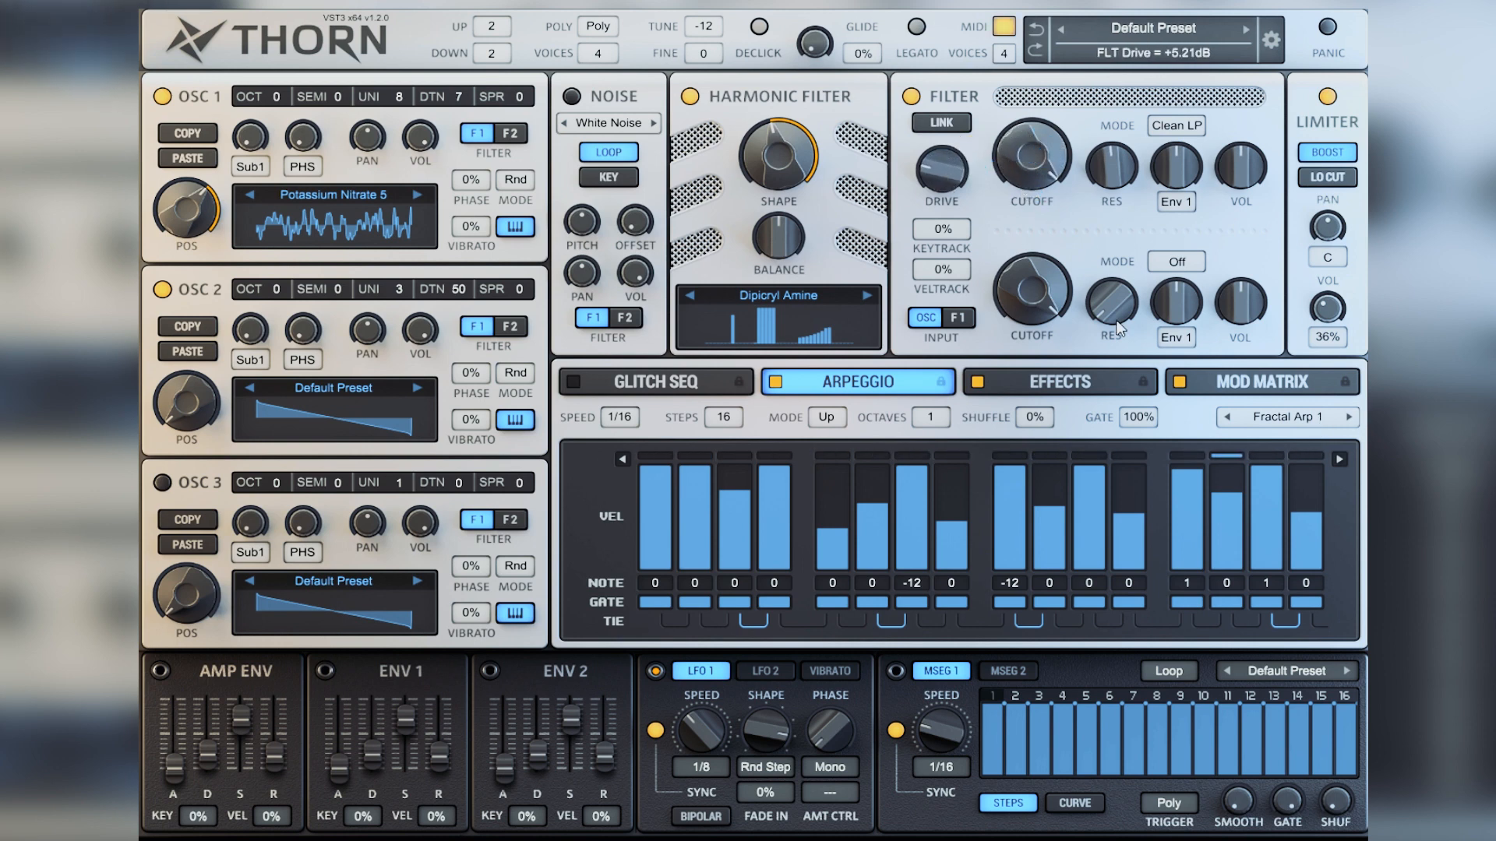
# - Load Fractal Arp 10 and adjust filter 1, raising its envelope amount and lowering its cutoff to 111 Hz
pyautogui.click(1351, 424)
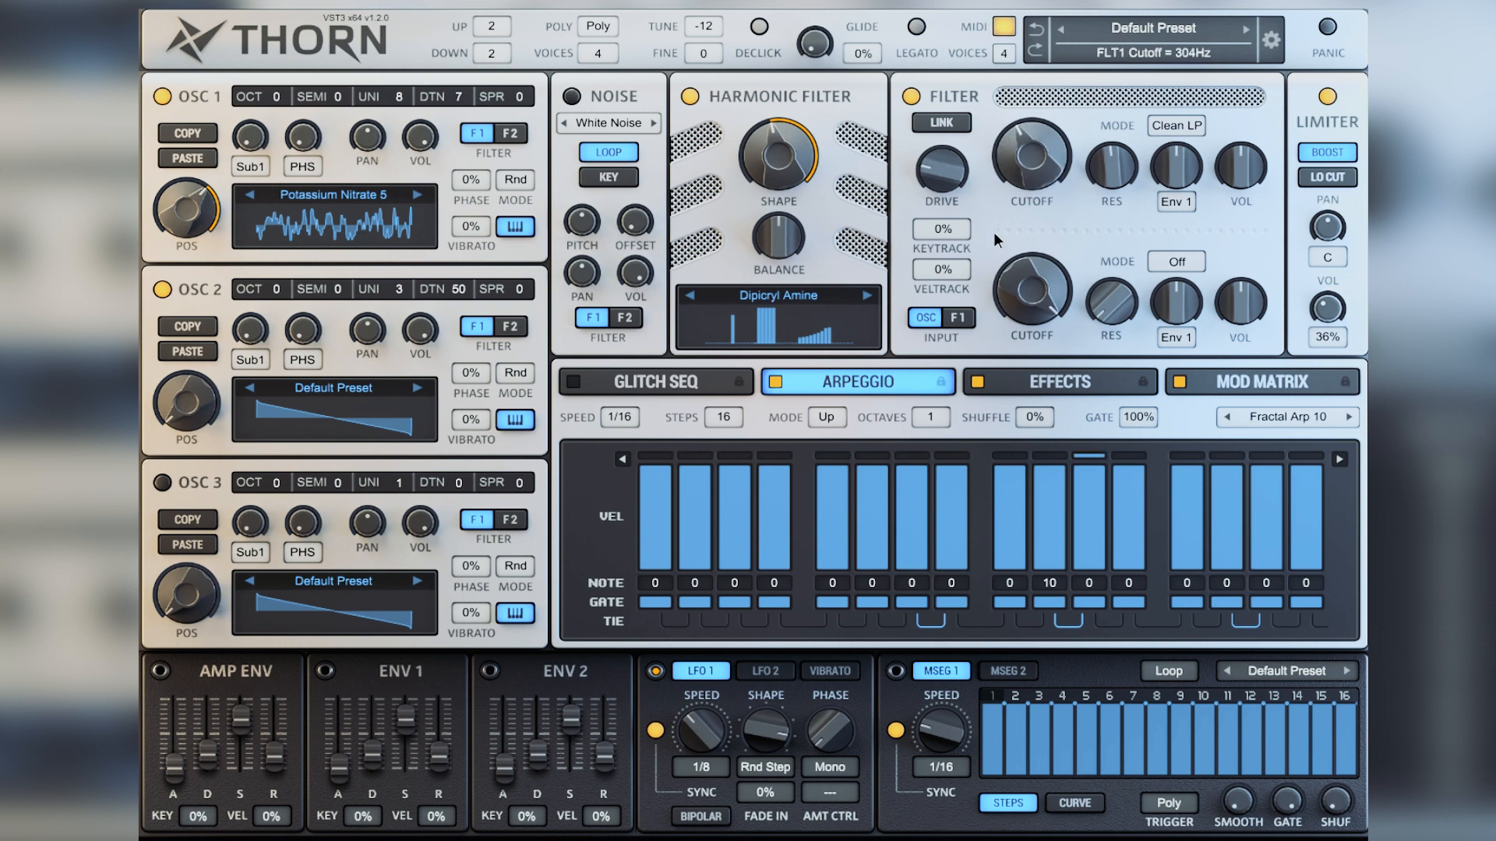
pyautogui.moveTo(1171, 157); pyautogui.dragTo(1179, 125)
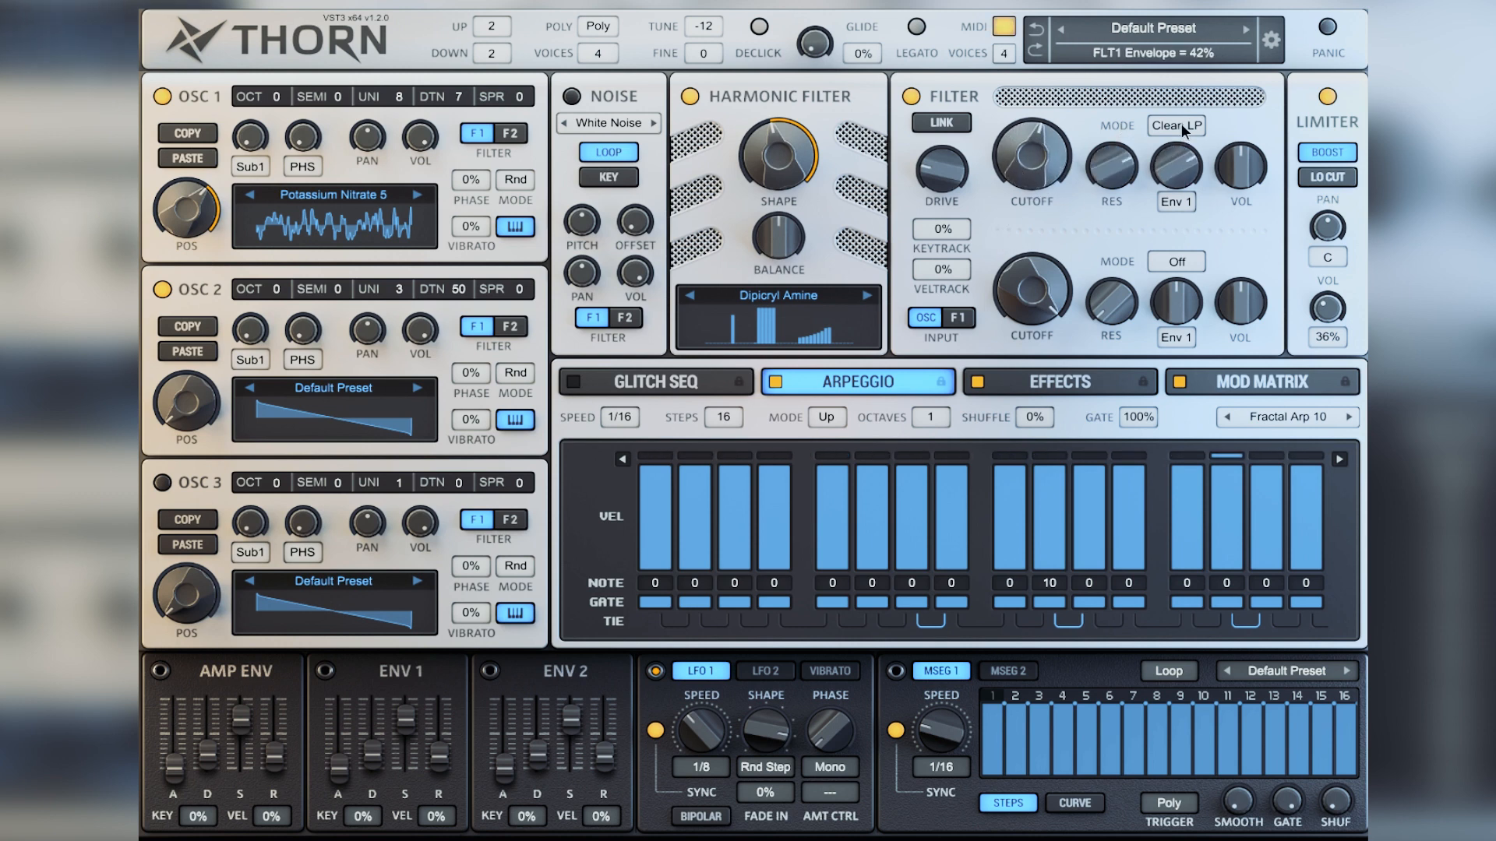
pyautogui.moveTo(1031, 155); pyautogui.dragTo(1017, 218)
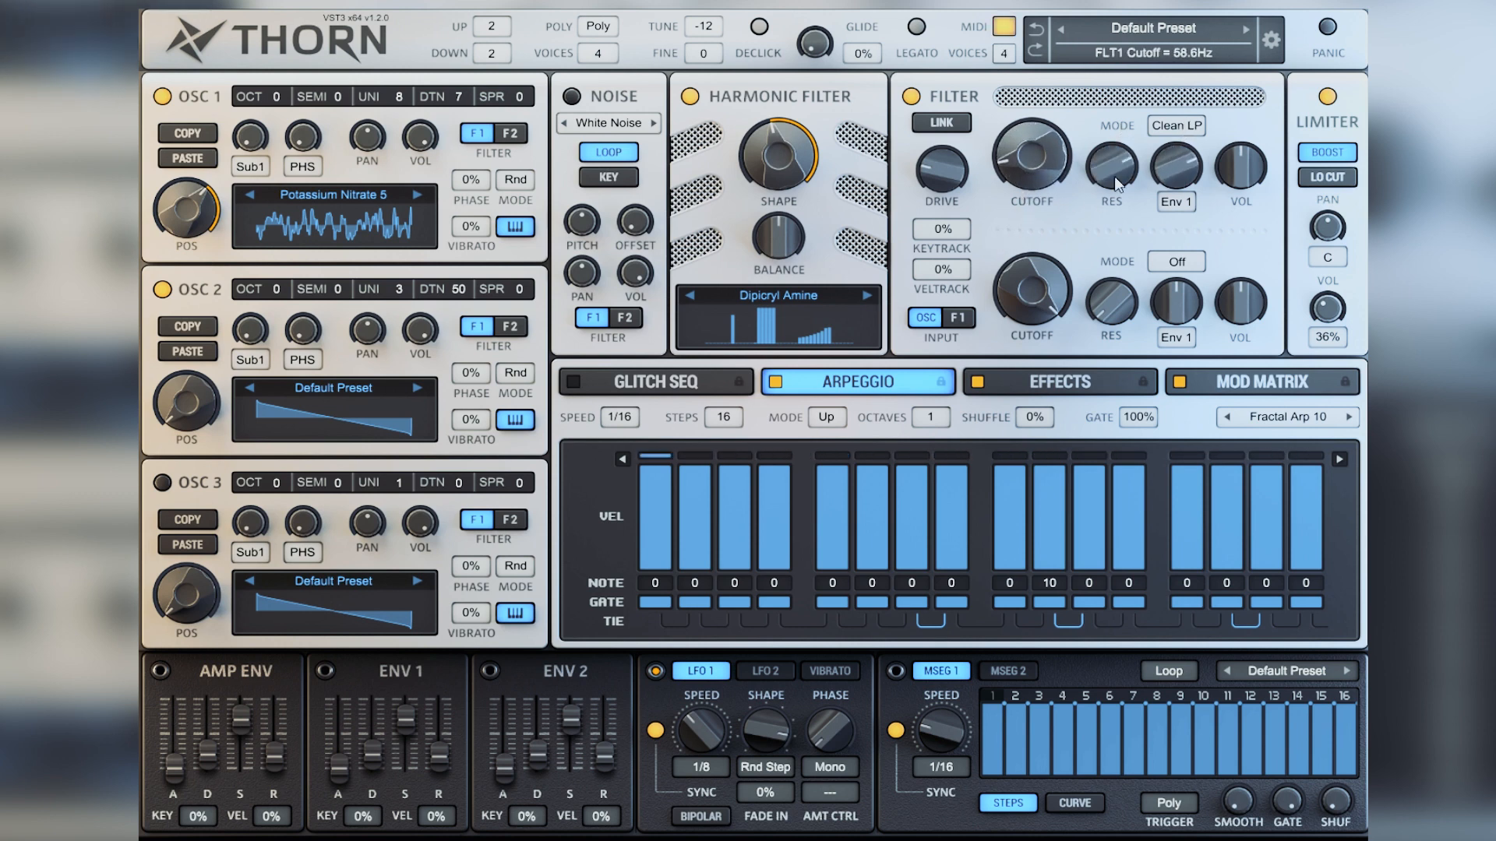
pyautogui.moveTo(1171, 161); pyautogui.dragTo(1170, 171)
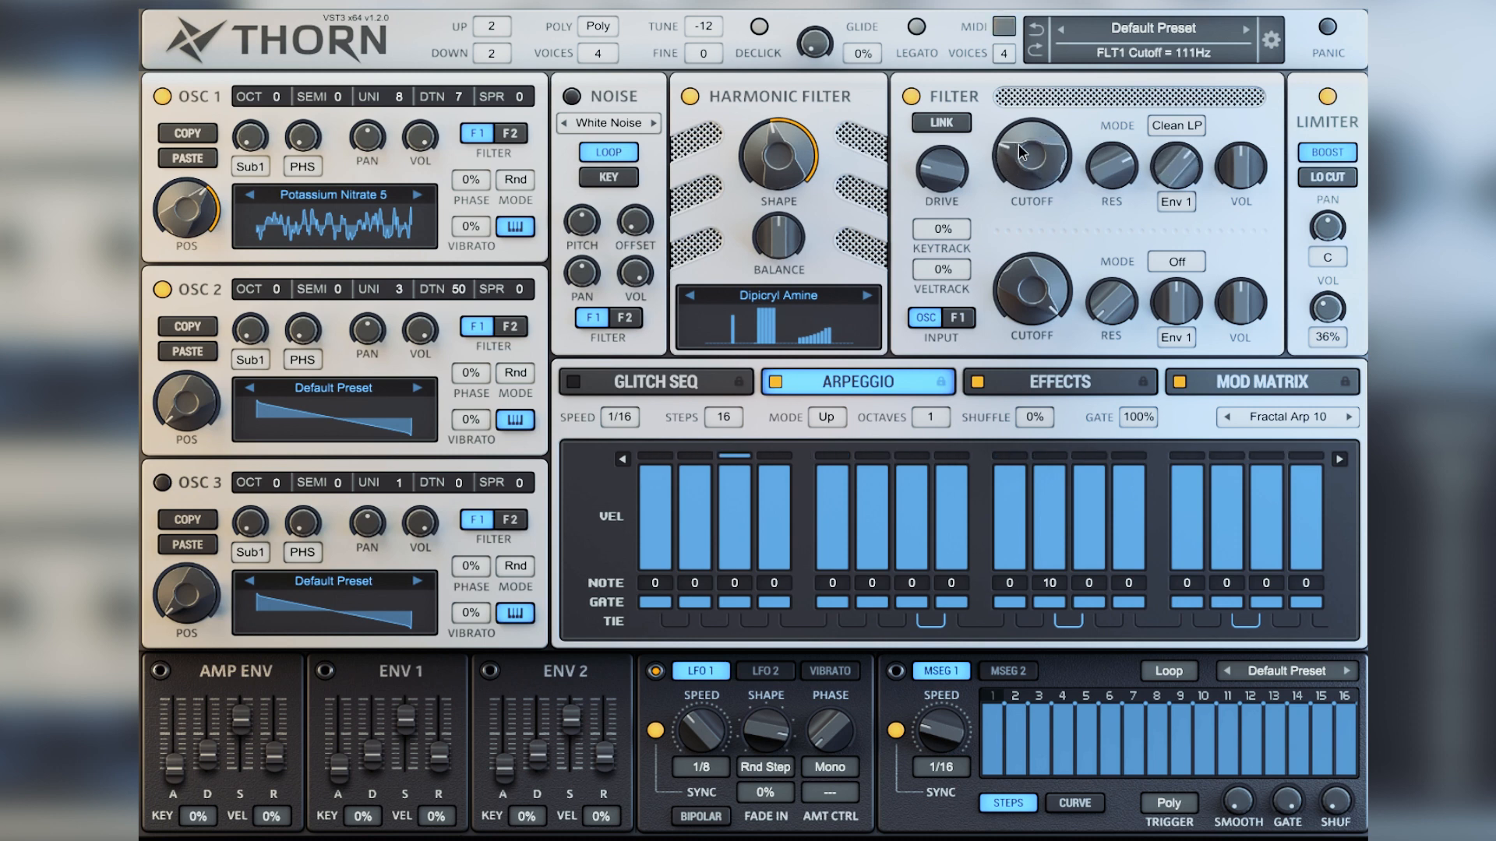
# - Set the arpeggiator to 2 octaves with a 47% gate and adjust filter 1's cutoff
pyautogui.click(942, 416)
pyautogui.click(980, 472)
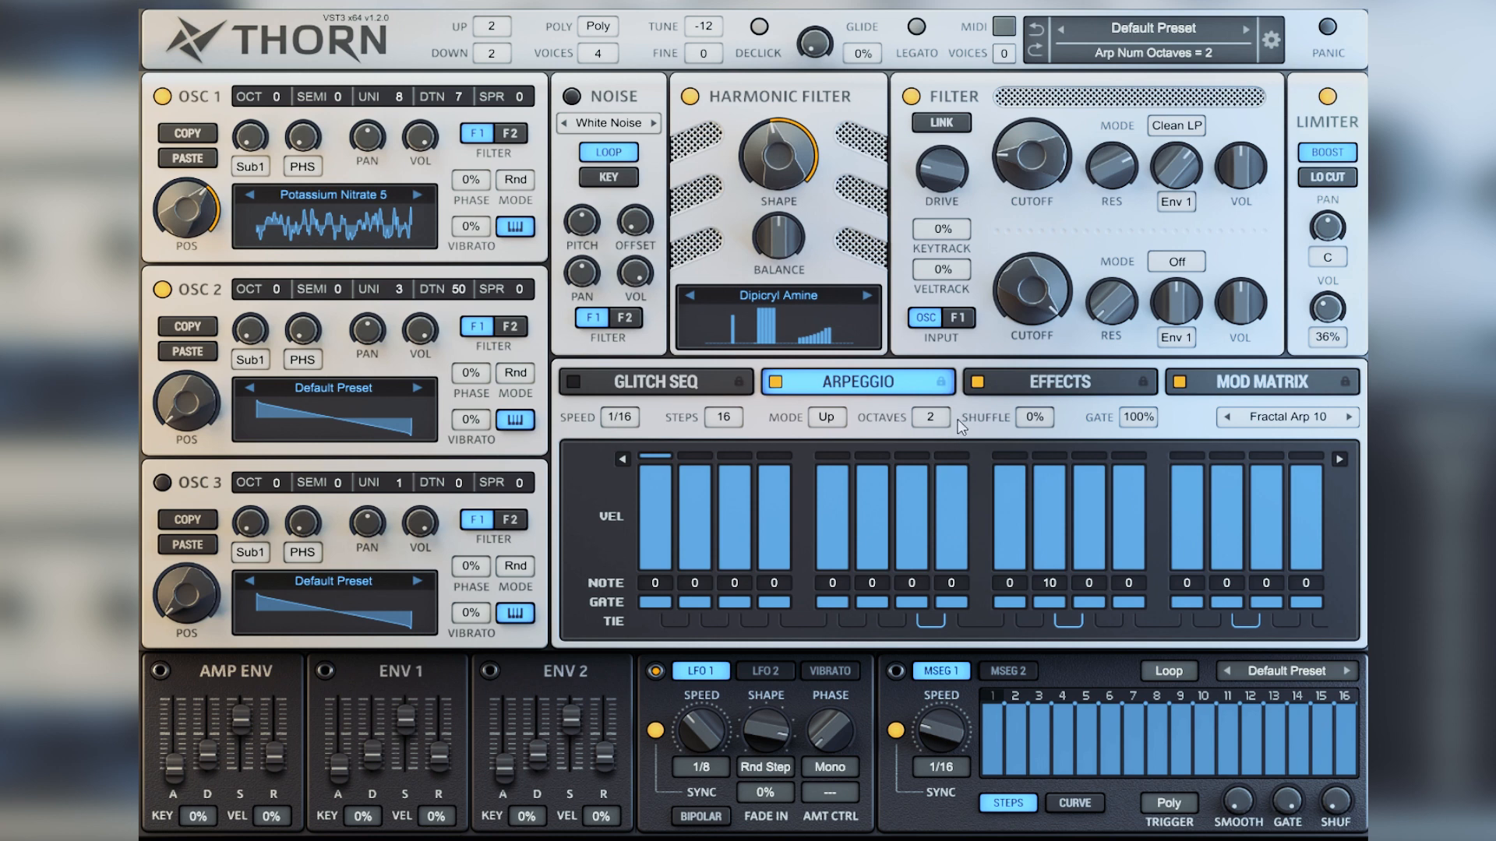
pyautogui.moveTo(1138, 417); pyautogui.dragTo(1143, 483)
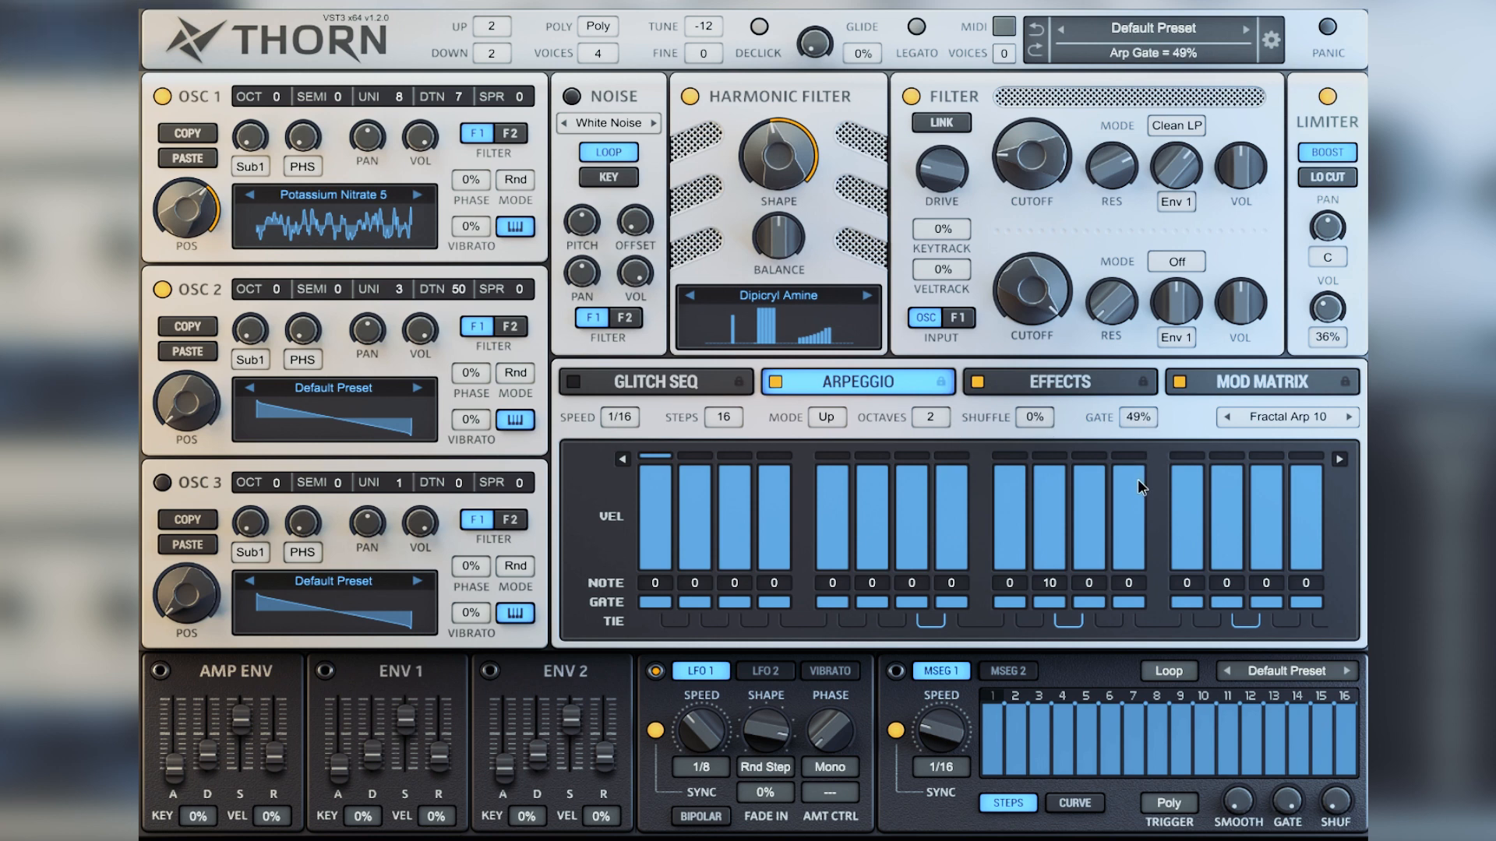
pyautogui.moveTo(1037, 160); pyautogui.dragTo(1005, 152)
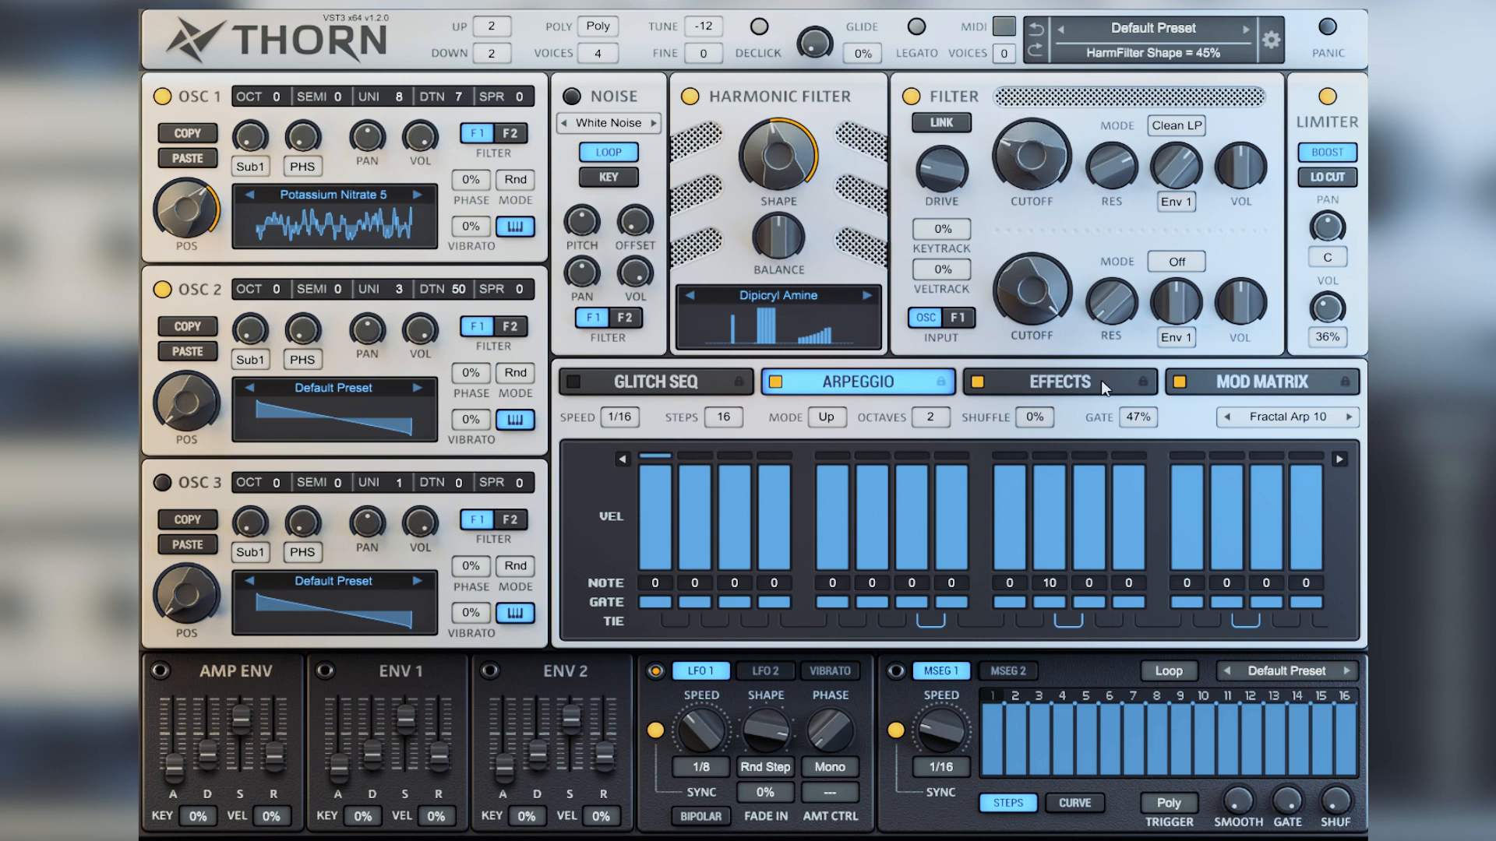
# - Load Fractal Arp 11 and compare the harmonic filter off and on, raising filter 1's cutoff to 19.8 kHz
pyautogui.click(1350, 418)
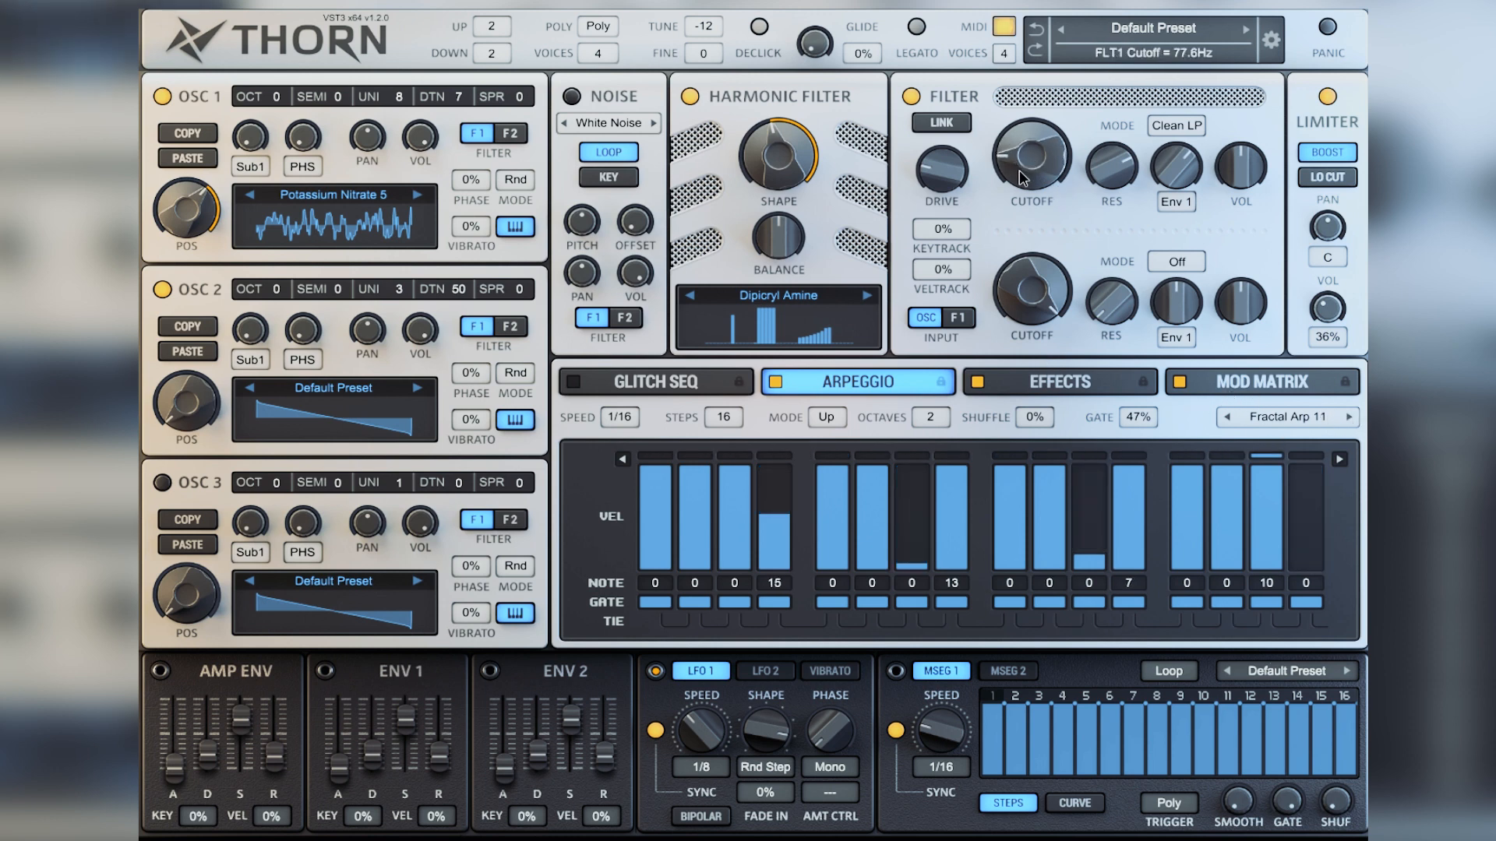
pyautogui.click(690, 96)
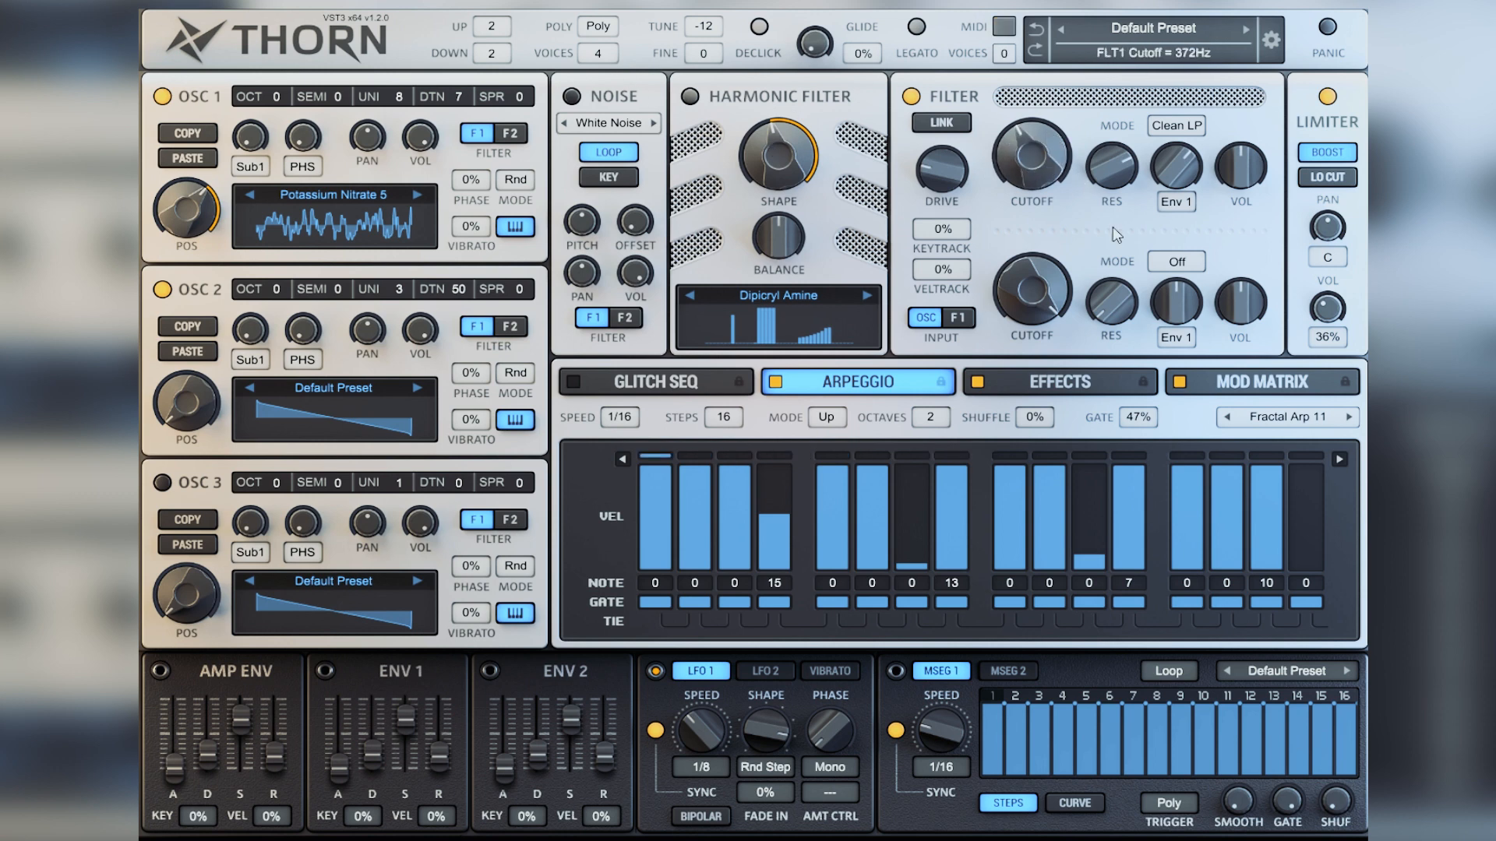
pyautogui.moveTo(1040, 183); pyautogui.dragTo(1050, 74)
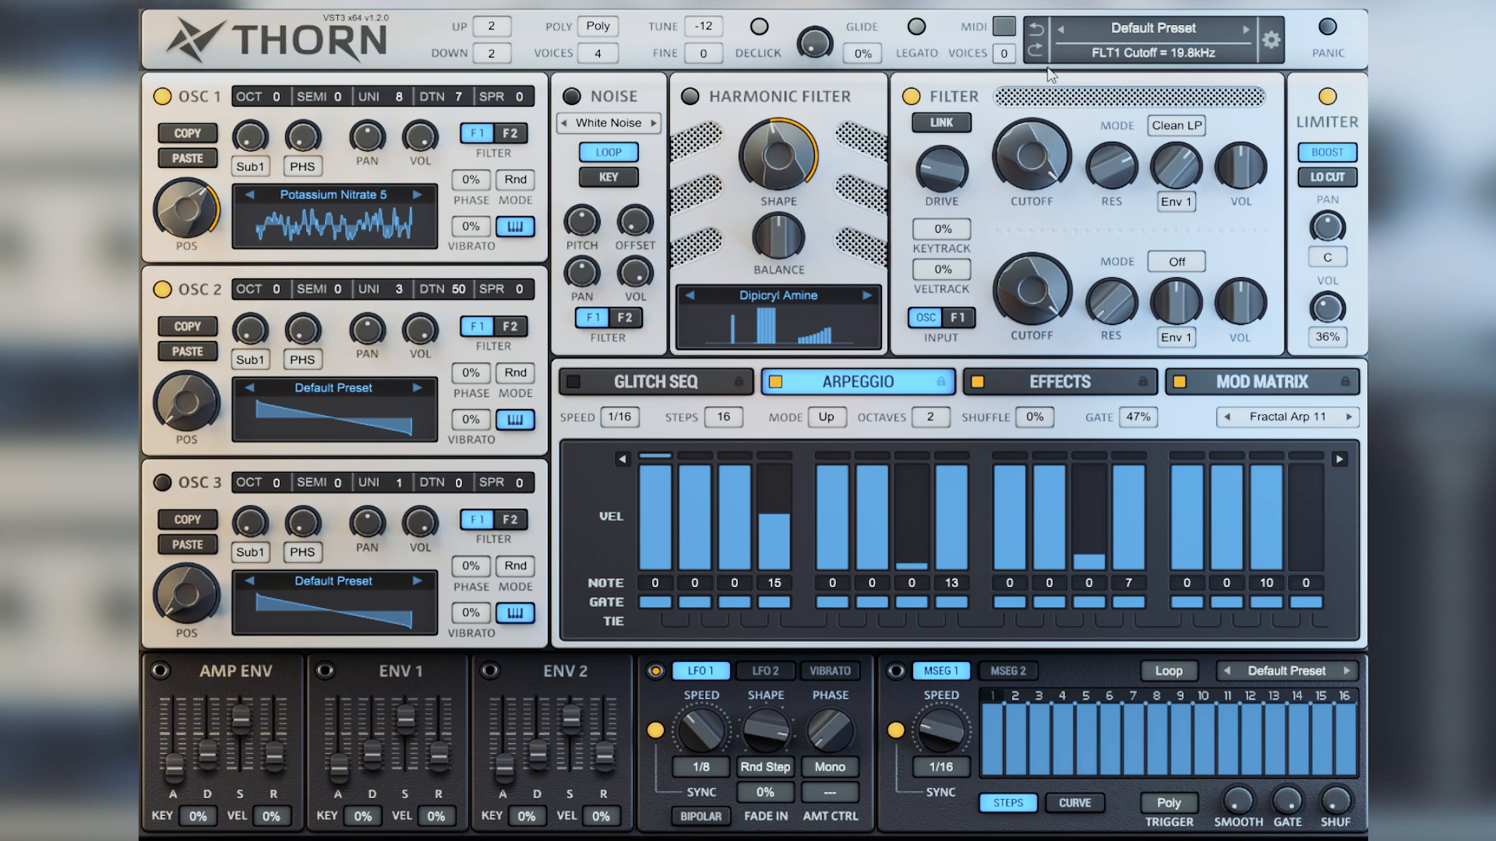
pyautogui.click(692, 92)
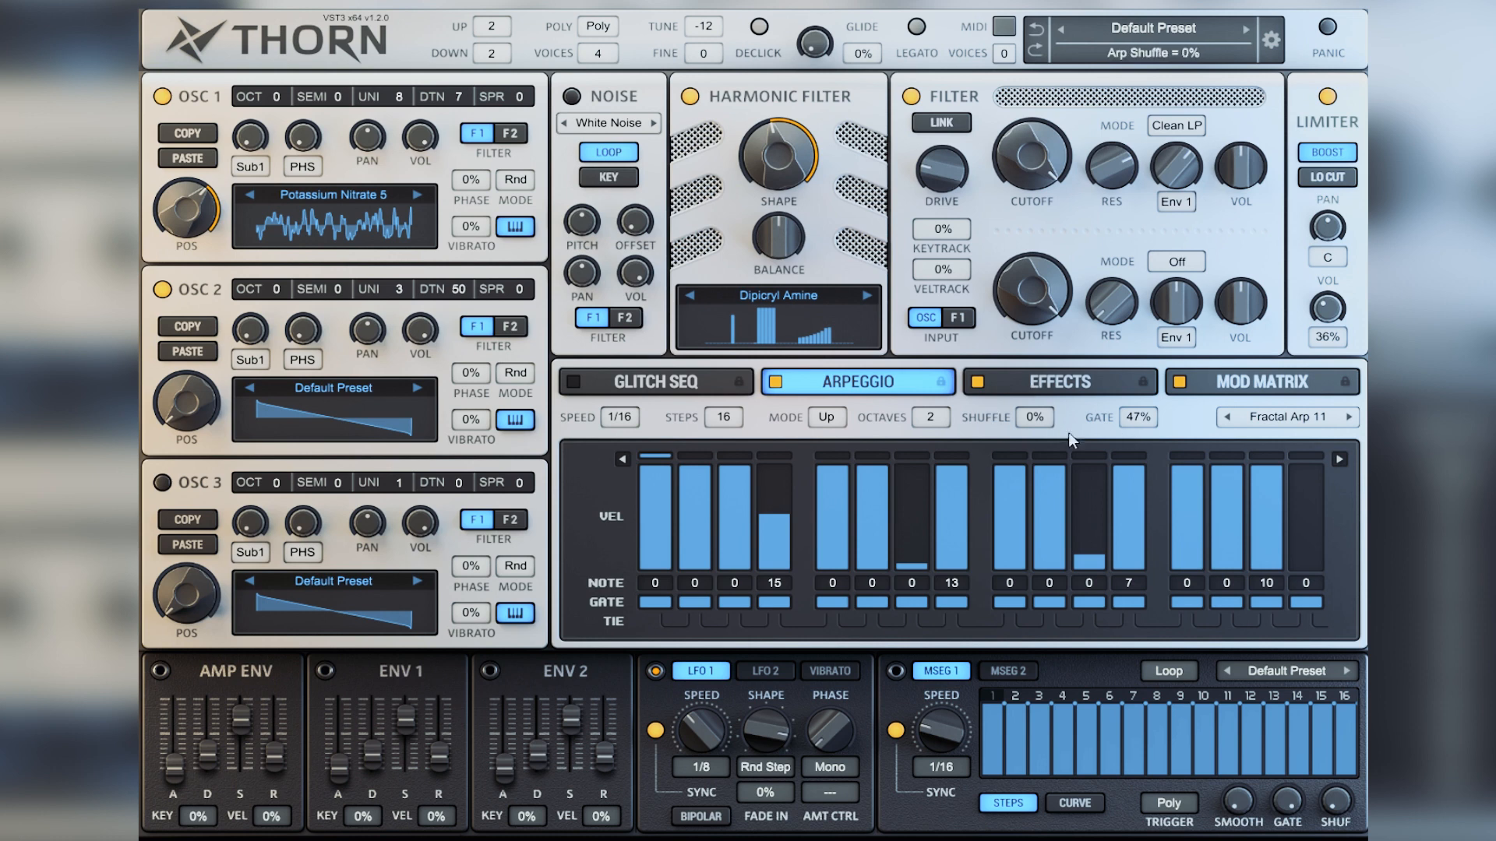
# - Switch off the harmonic filter and sweep filter 1's cutoff over the Fractal Arp 11 pattern
pyautogui.click(689, 95)
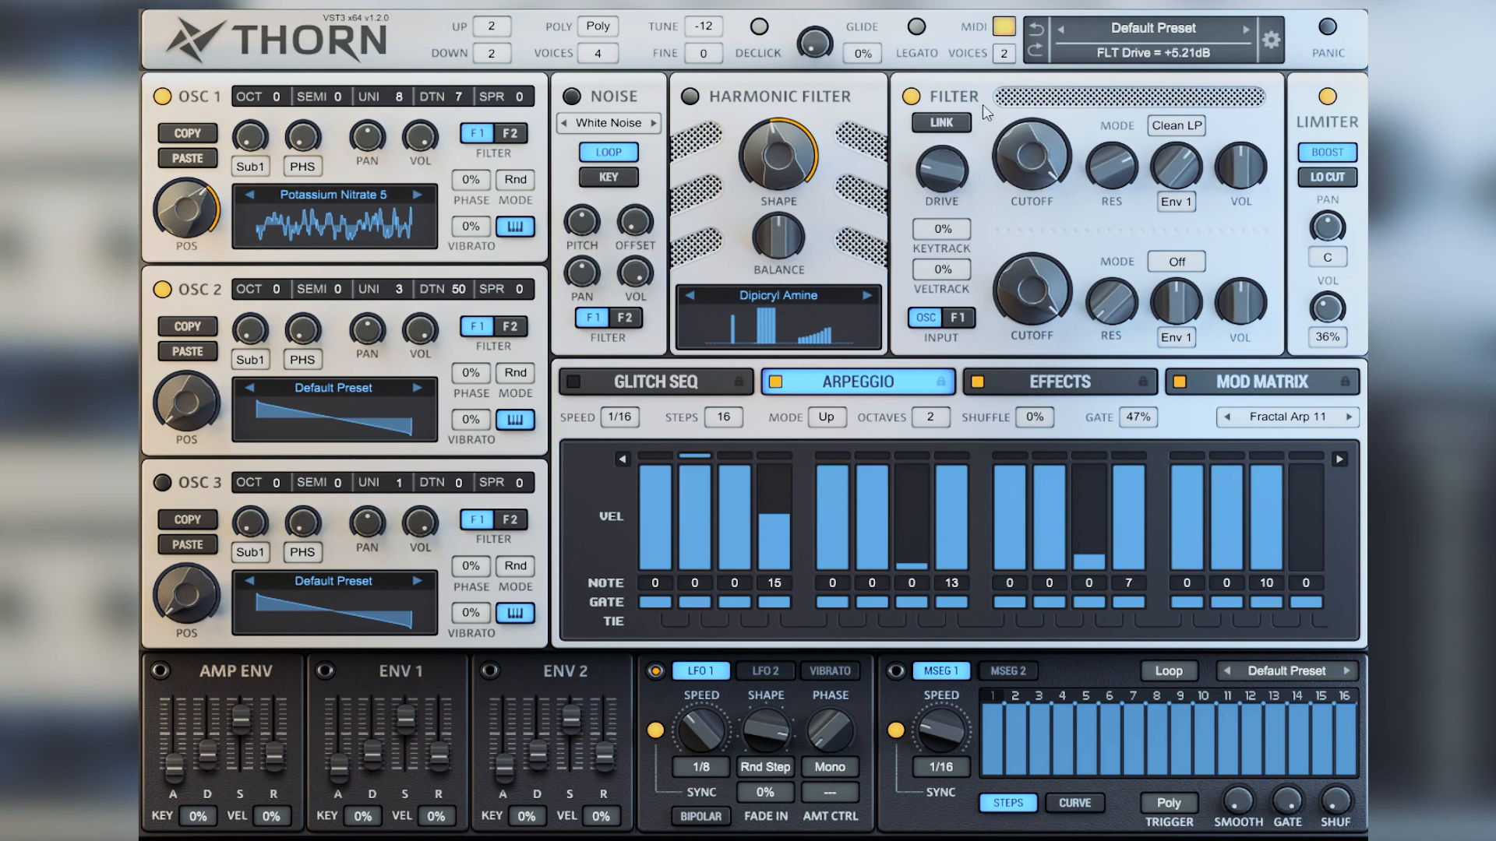
pyautogui.moveTo(1024, 180)
pyautogui.mouseDown()
pyautogui.moveTo(1016, 234)
pyautogui.moveTo(1016, 187)
pyautogui.mouseUp()
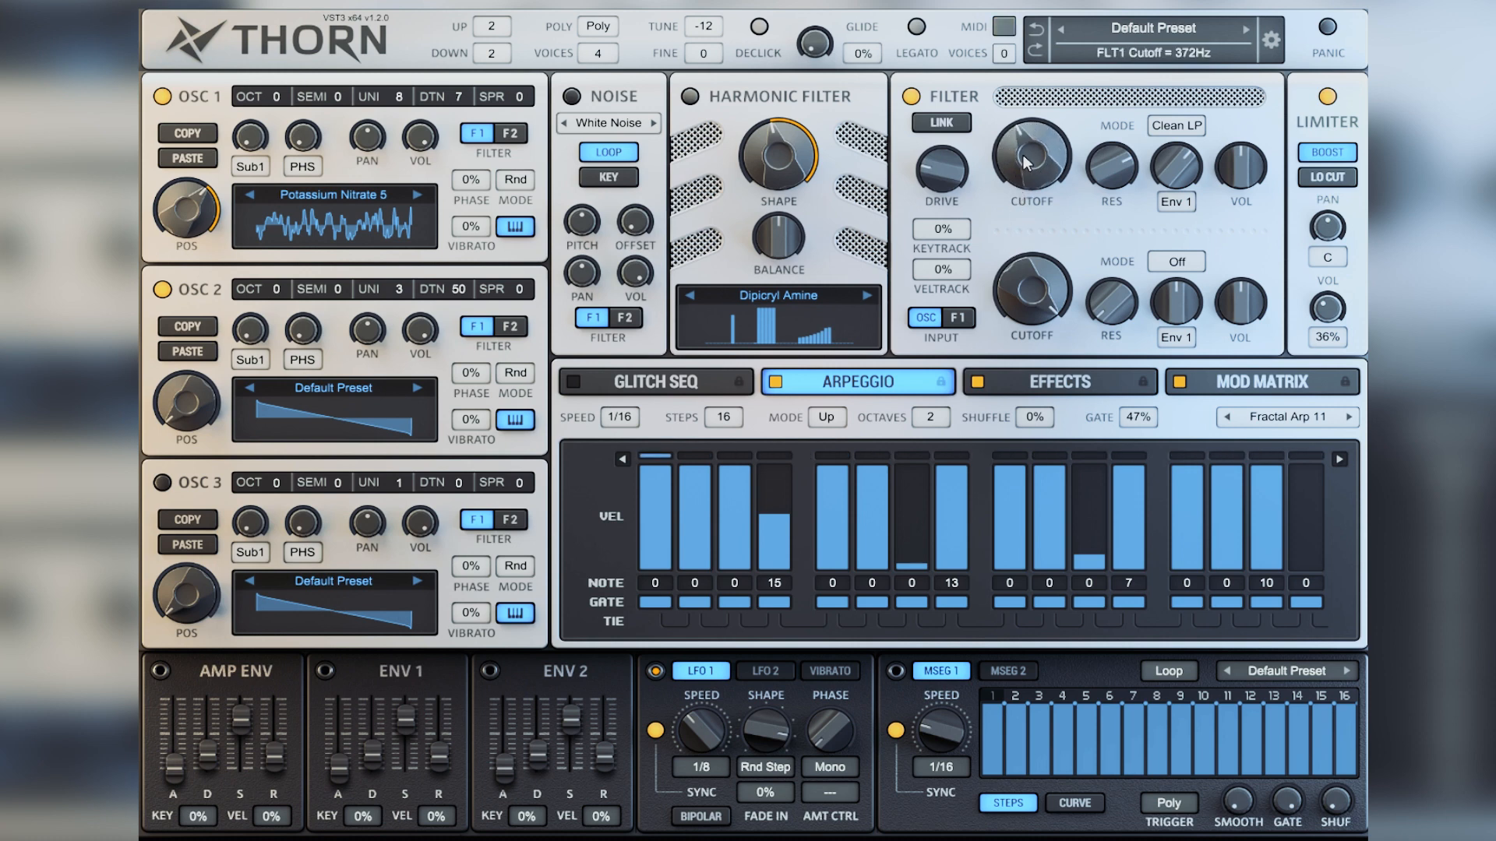
pyautogui.moveTo(1020, 147); pyautogui.dragTo(1022, 182)
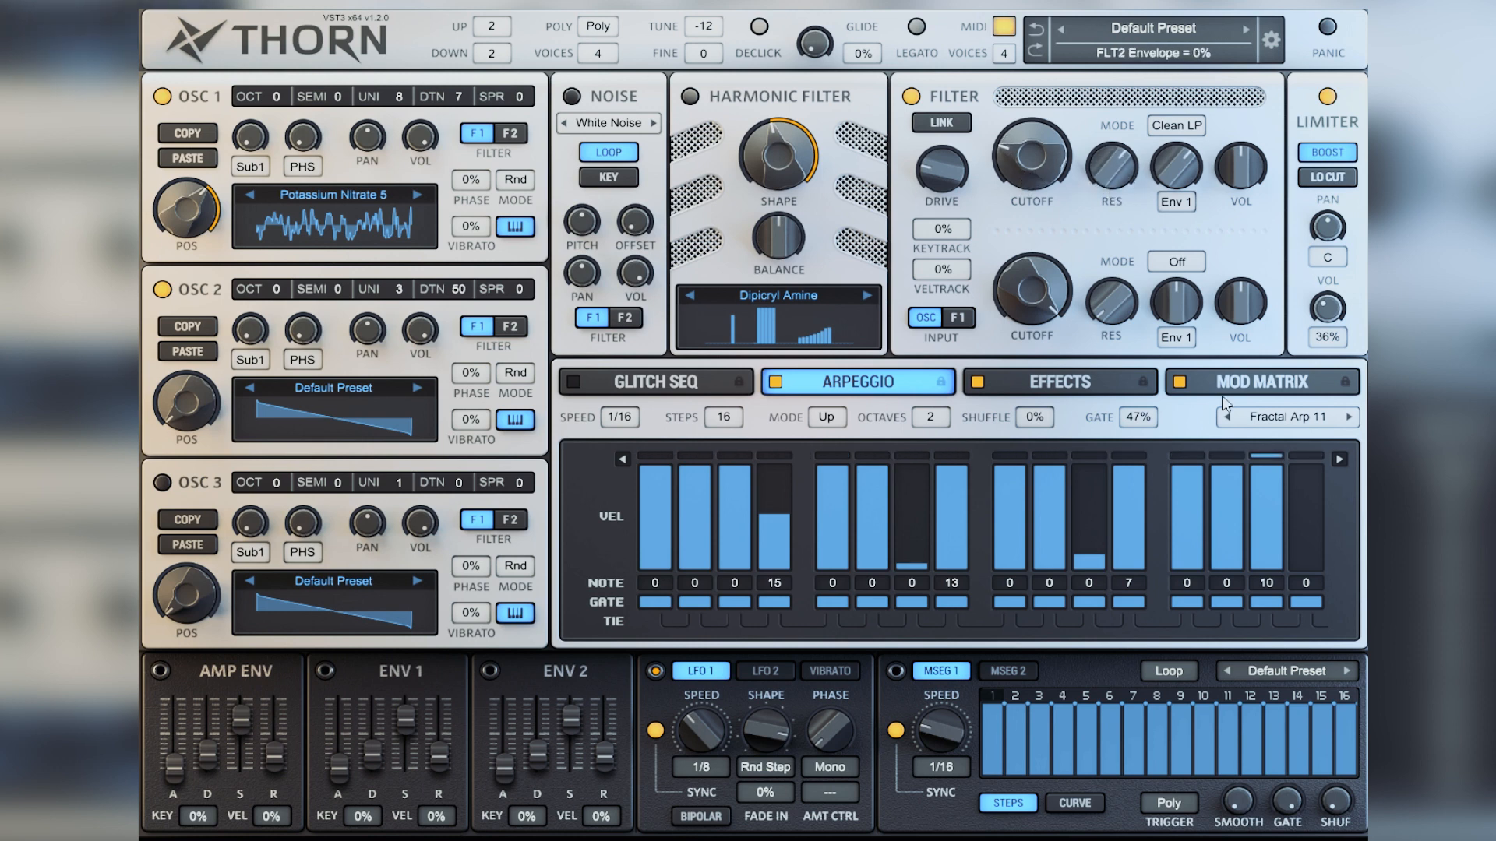
# - Load Fractal Arp 12, set the arpeggiator gate to 21% and adjust filter 1's cutoff
pyautogui.click(1349, 417)
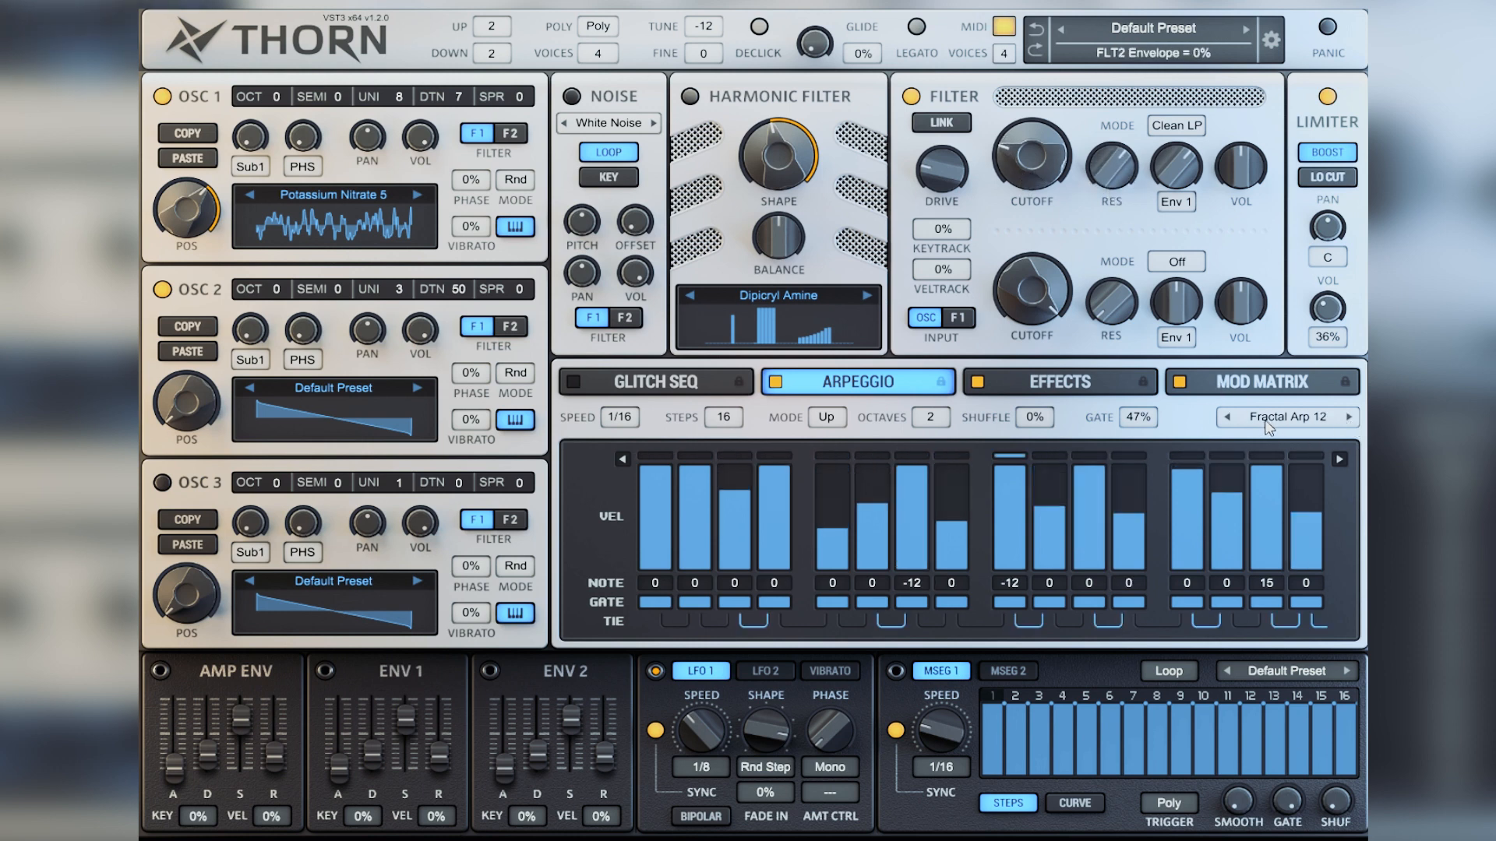
pyautogui.moveTo(1126, 414); pyautogui.dragTo(1136, 457)
pyautogui.moveTo(1033, 169); pyautogui.dragTo(1038, 156)
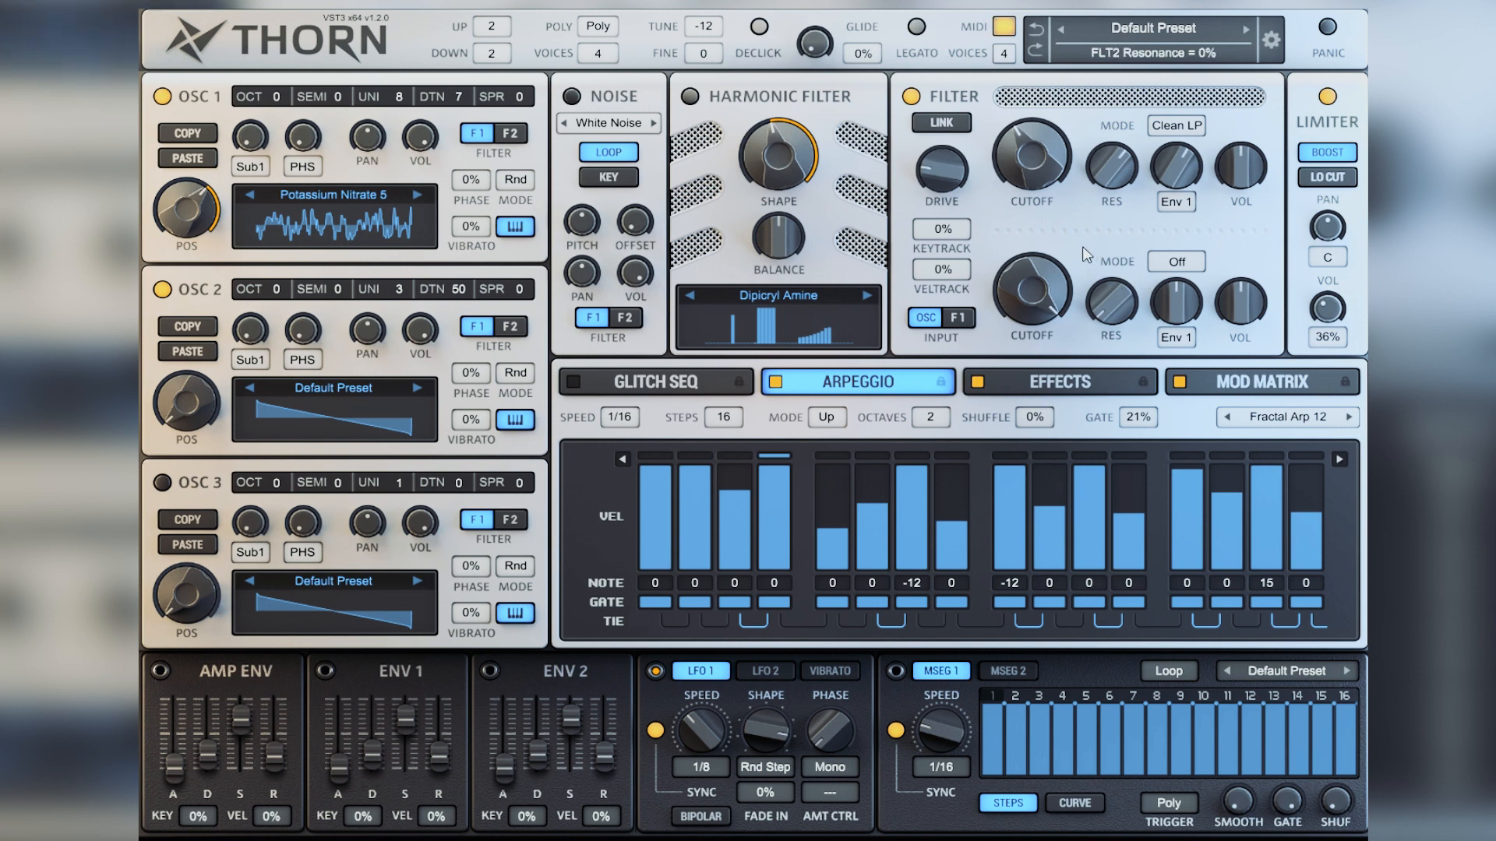
# - Change oscillator 1's wavetable position and set oscillator 2's octave to -1
pyautogui.moveTo(190, 197); pyautogui.dragTo(158, 238)
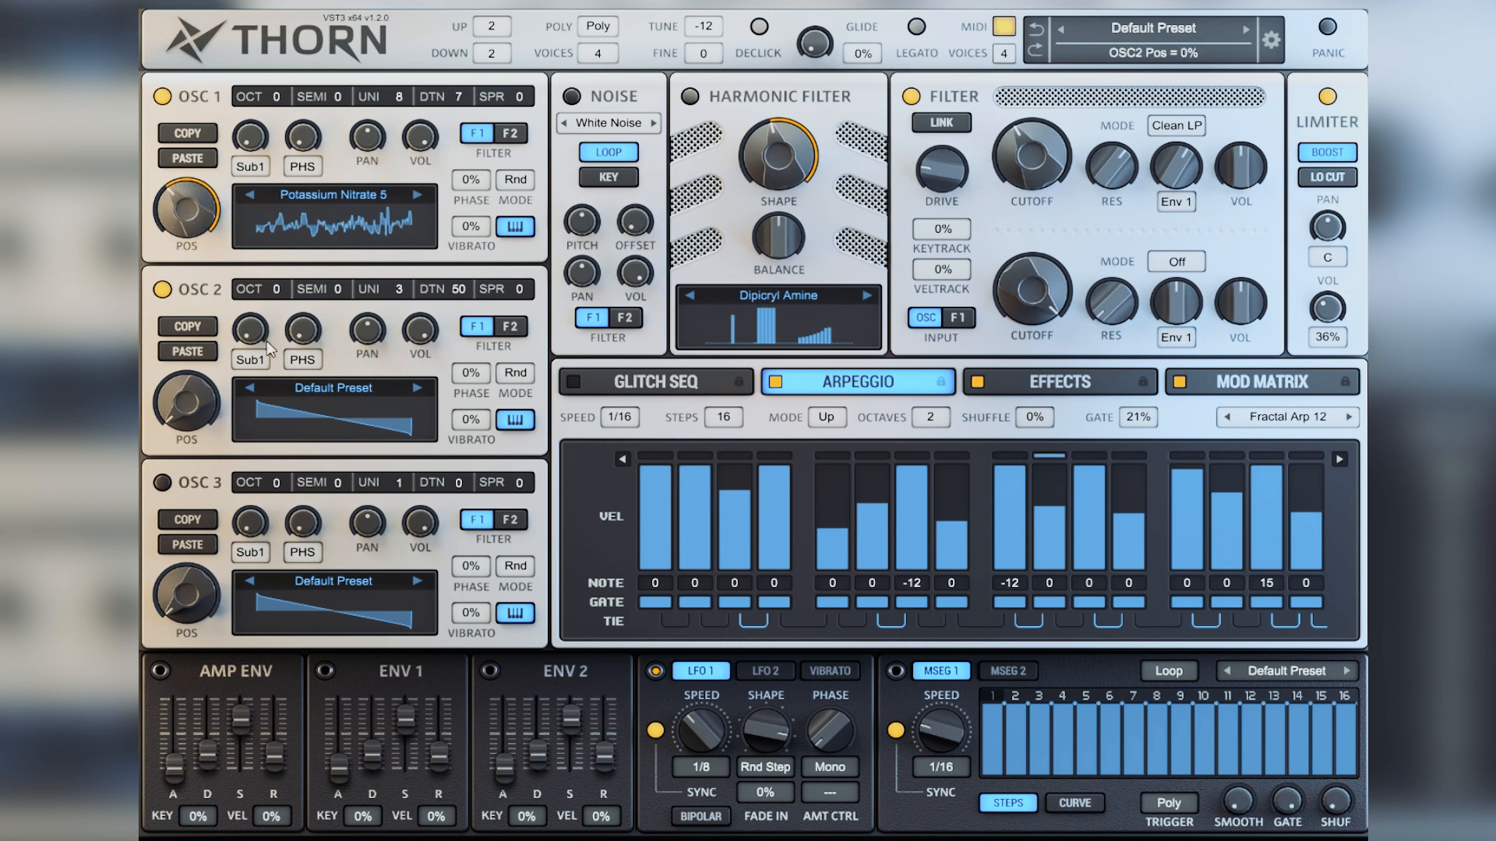
pyautogui.moveTo(278, 298); pyautogui.dragTo(278, 305)
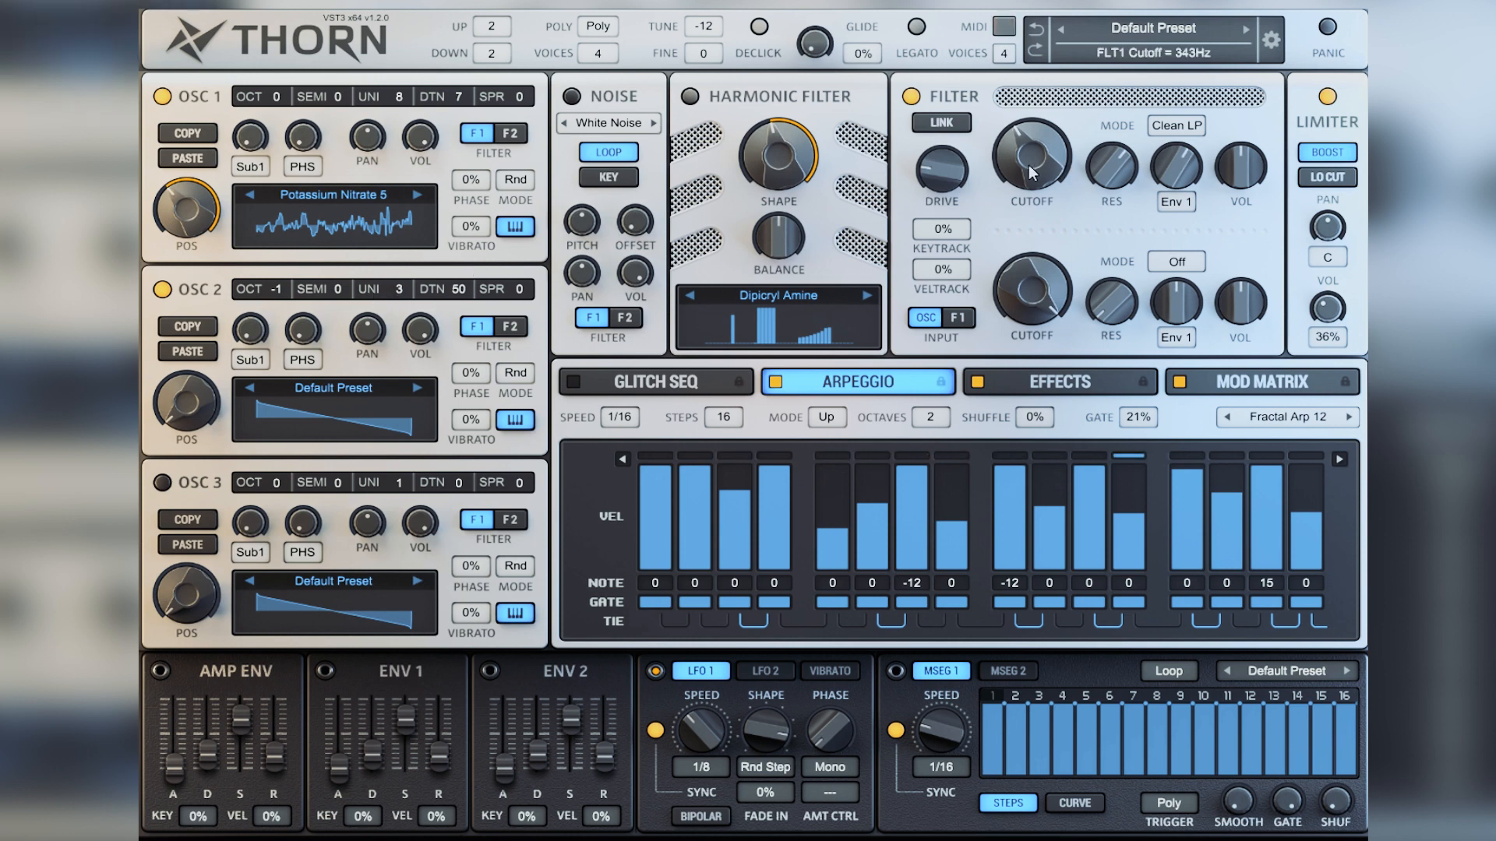
# - Sweep filter 1's cutoff and raise the filter drive beyond +9.56 dB
pyautogui.moveTo(1064, 144); pyautogui.dragTo(1017, 185)
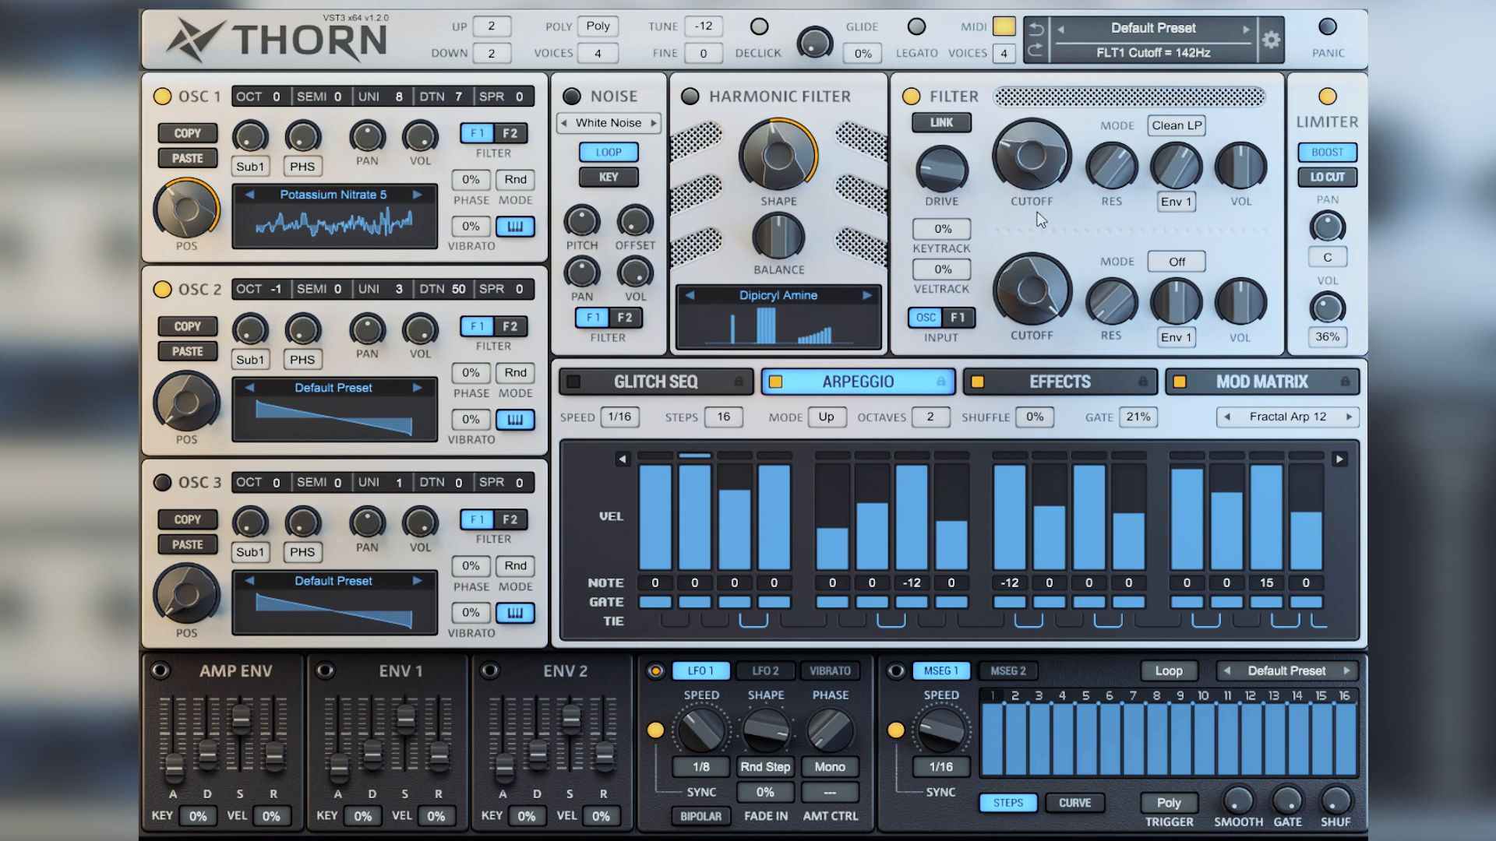
pyautogui.moveTo(950, 172); pyautogui.dragTo(965, 152)
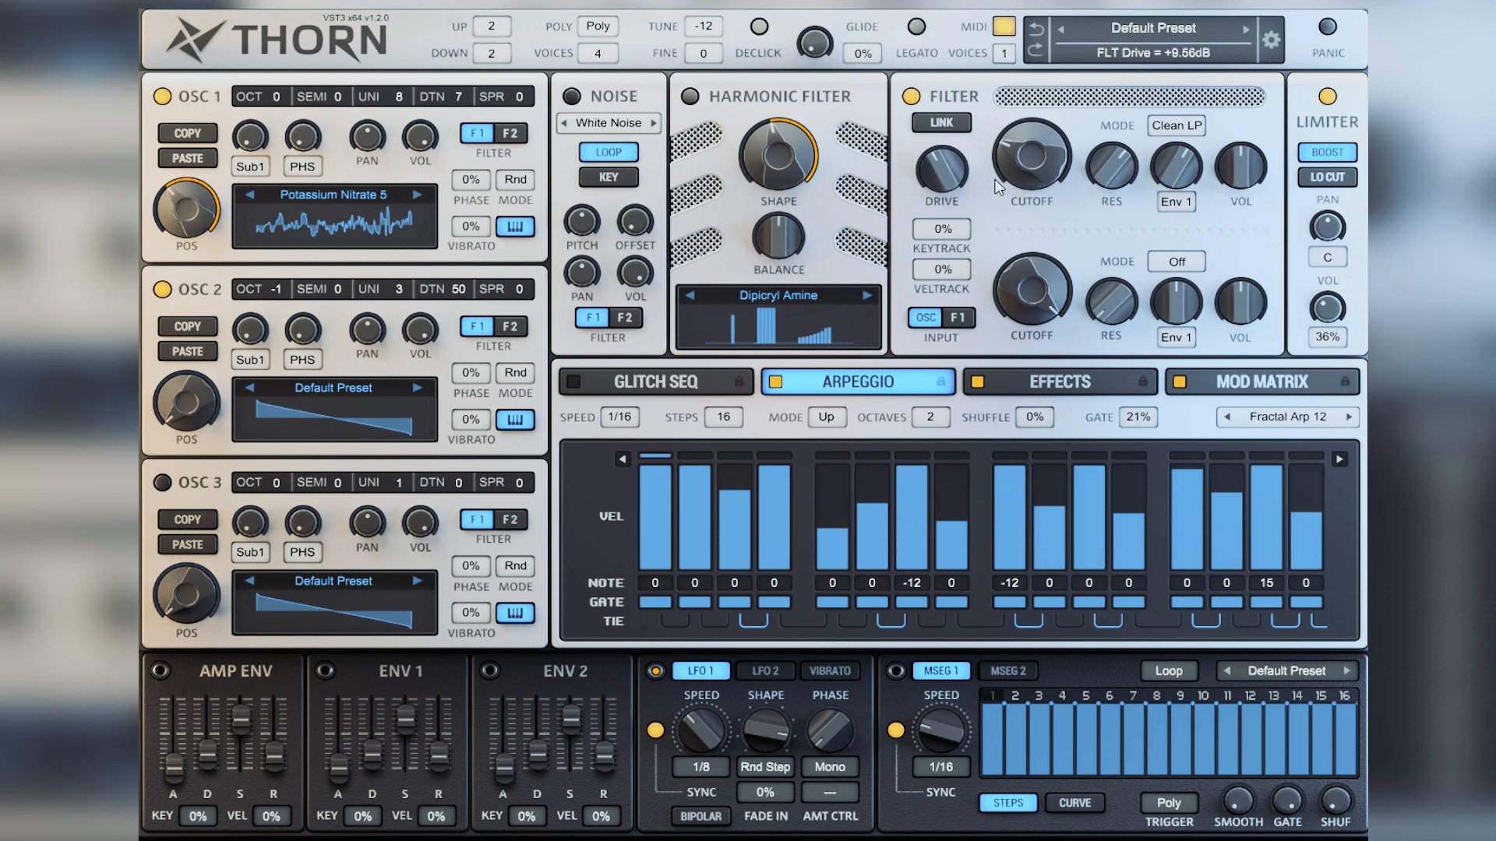
pyautogui.moveTo(939, 170); pyautogui.dragTo(942, 145)
pyautogui.moveTo(1048, 166)
pyautogui.mouseDown()
pyautogui.moveTo(1045, 138)
pyautogui.moveTo(1023, 172)
pyautogui.mouseUp()
# - Compare the sound with oscillator 1 off and on, and set its detune to 19
pyautogui.click(163, 96)
pyautogui.click(162, 97)
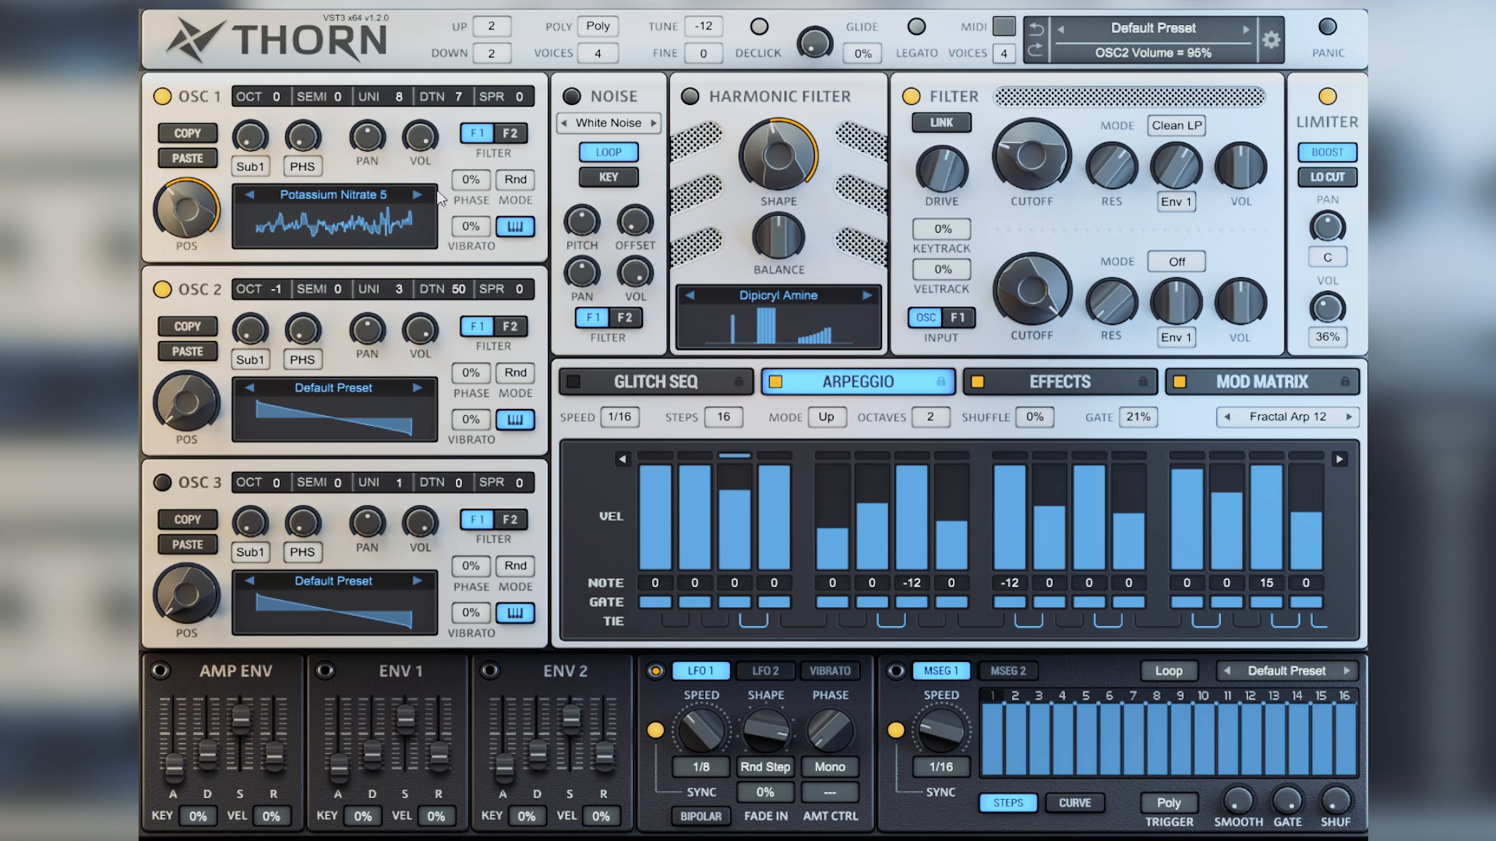
pyautogui.moveTo(457, 100); pyautogui.dragTo(468, 79)
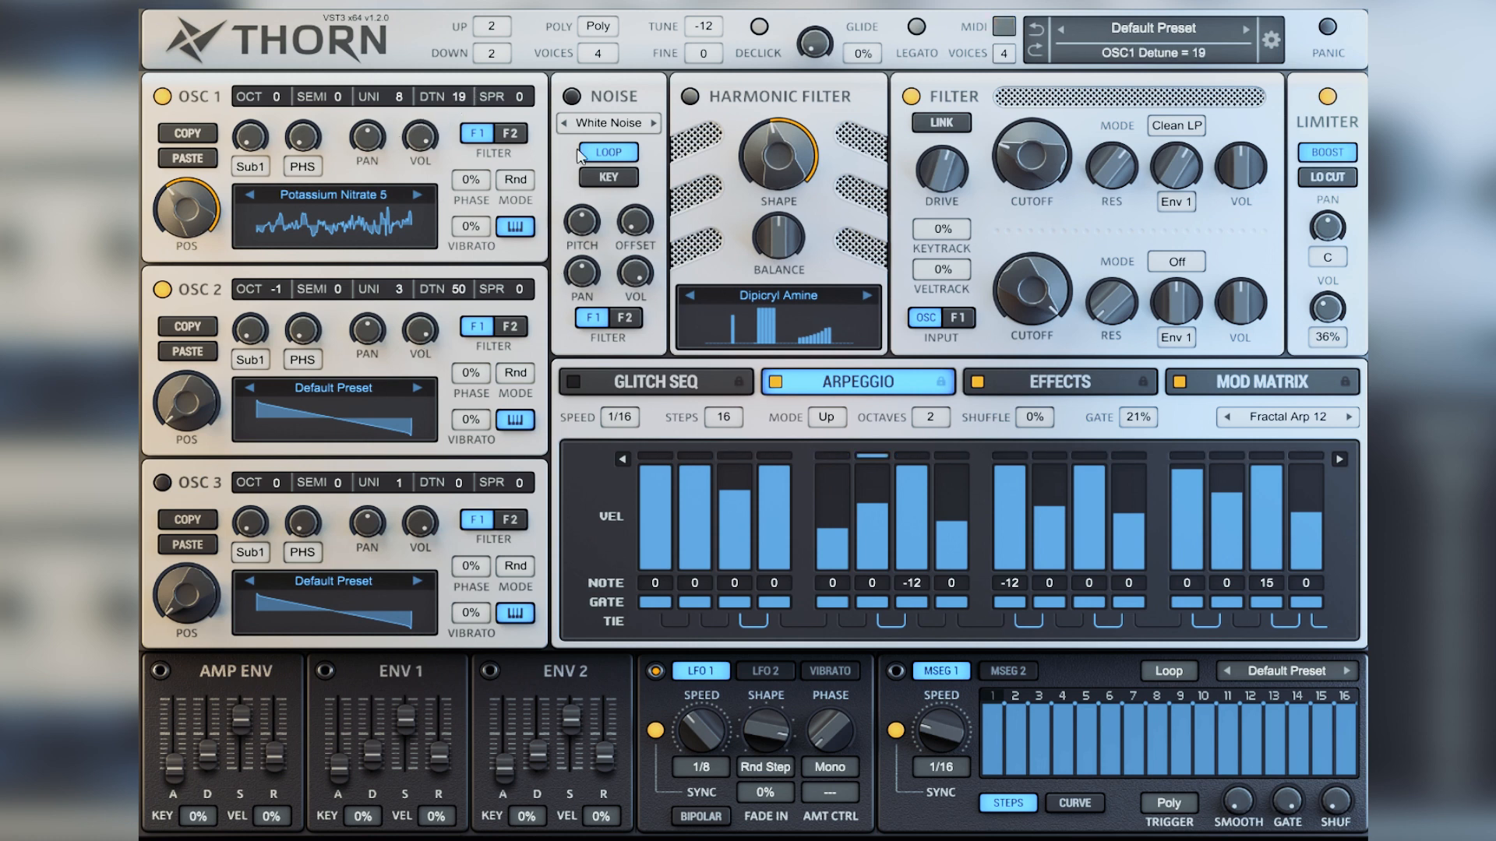
# - Enable the limiter's low cut and sweep filter 1's cutoff down to 154 Hz
pyautogui.moveTo(1056, 134)
pyautogui.mouseDown()
pyautogui.moveTo(1059, 96)
pyautogui.moveTo(1053, 155)
pyautogui.mouseUp()
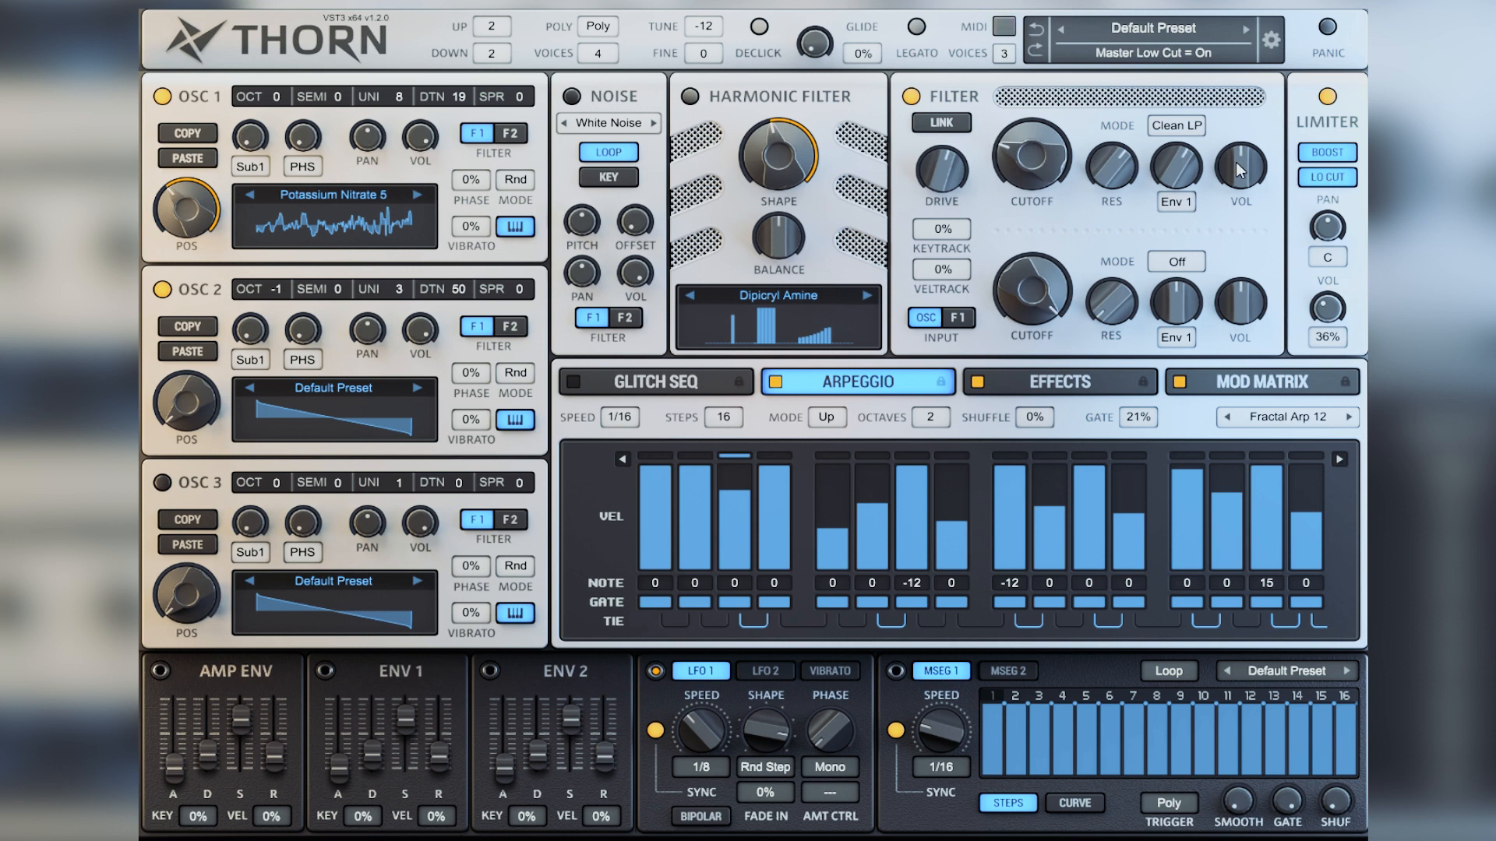
pyautogui.moveTo(1032, 152)
pyautogui.mouseDown()
pyautogui.moveTo(1018, 122)
pyautogui.moveTo(1010, 152)
pyautogui.mouseUp()
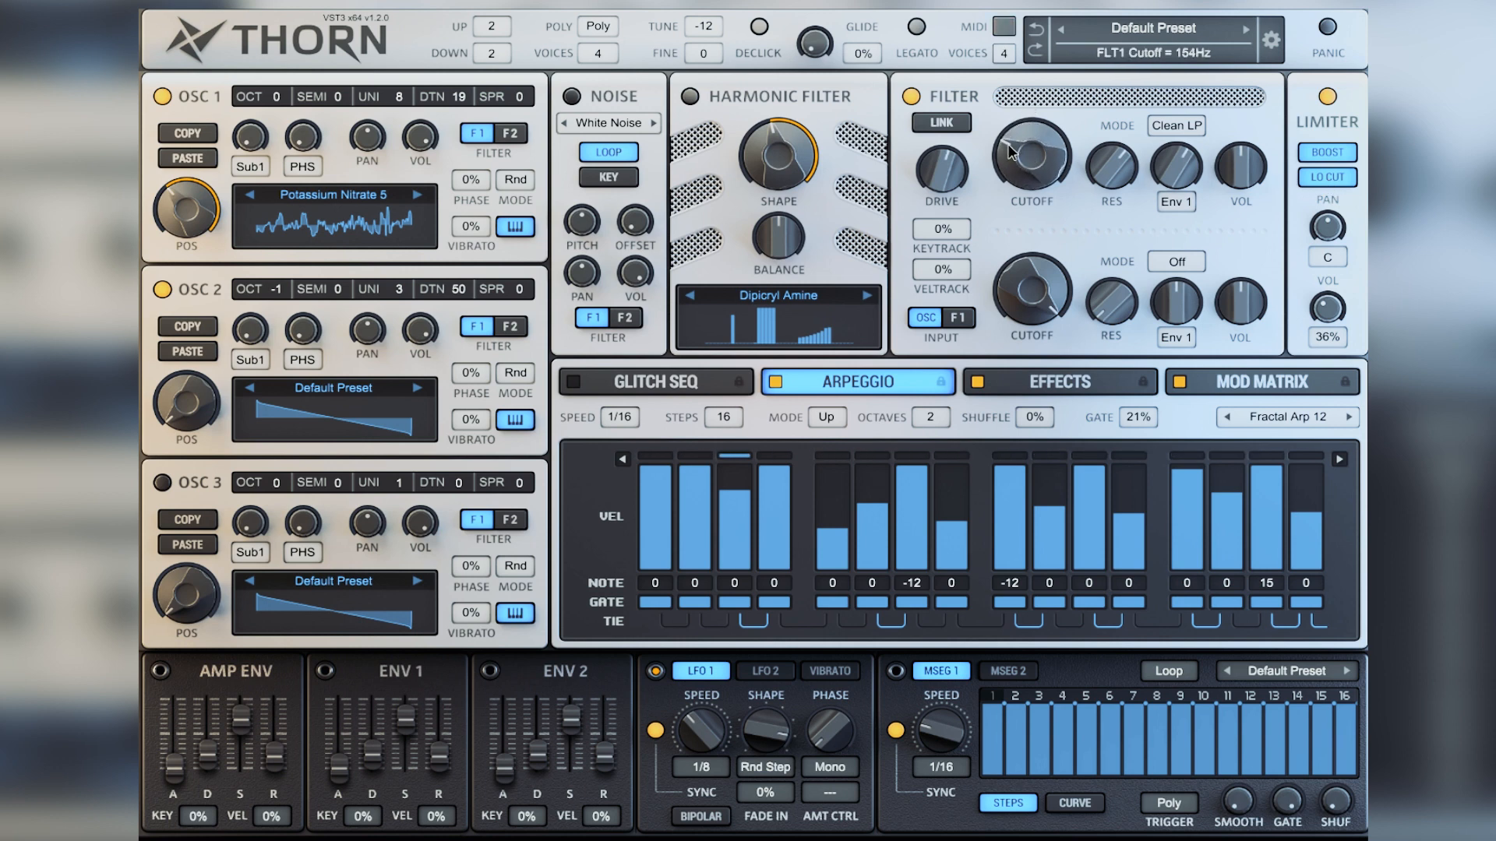
# - Enable the distortion effect, sweep filter 1's cutoff and lower the distortion mix to 19%
pyautogui.click(1075, 388)
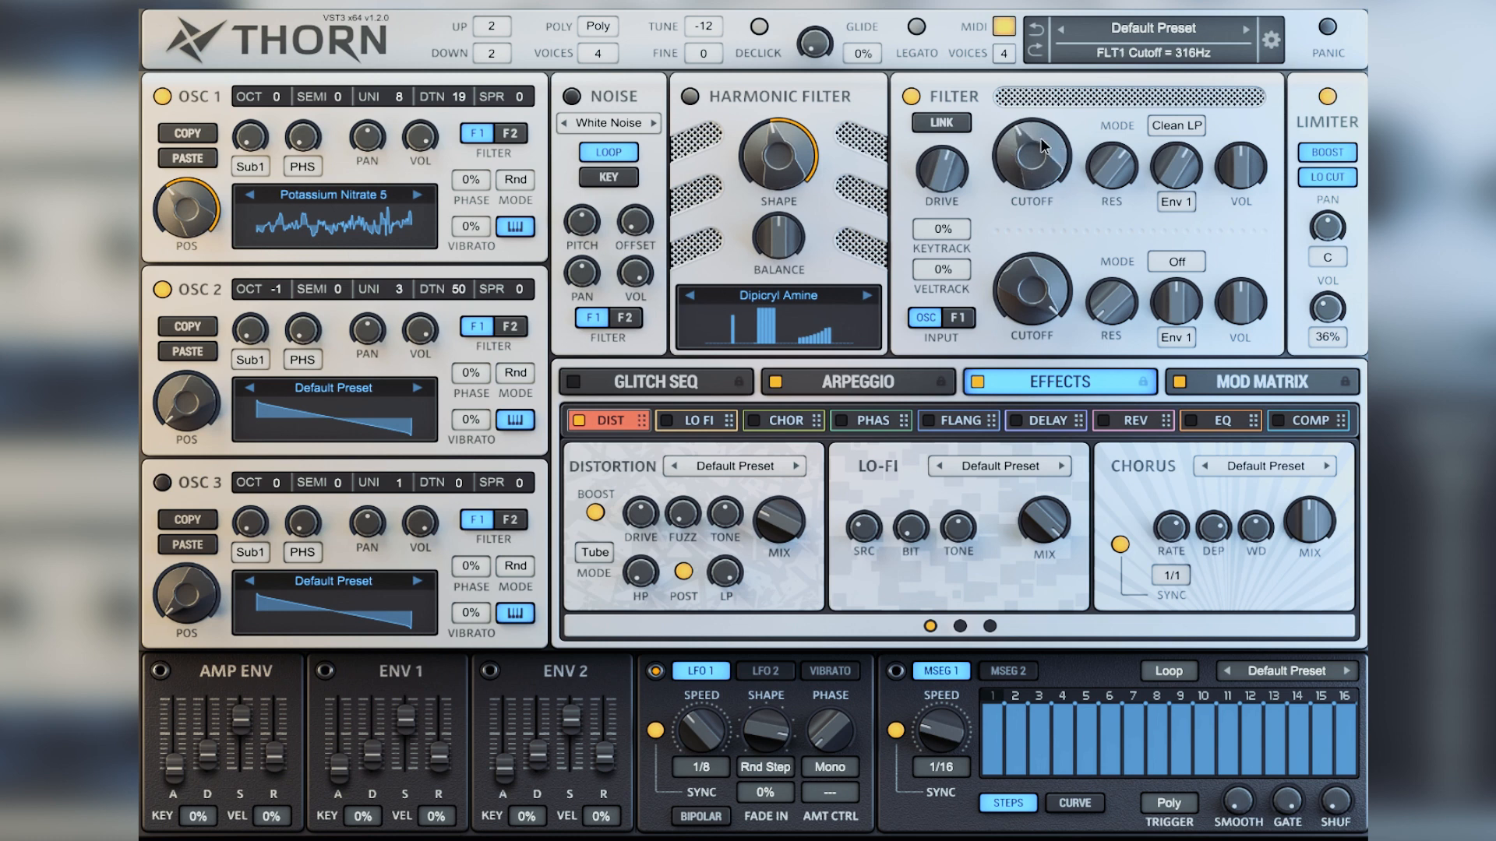
pyautogui.moveTo(1041, 124); pyautogui.dragTo(1011, 175)
pyautogui.moveTo(782, 541); pyautogui.dragTo(749, 573)
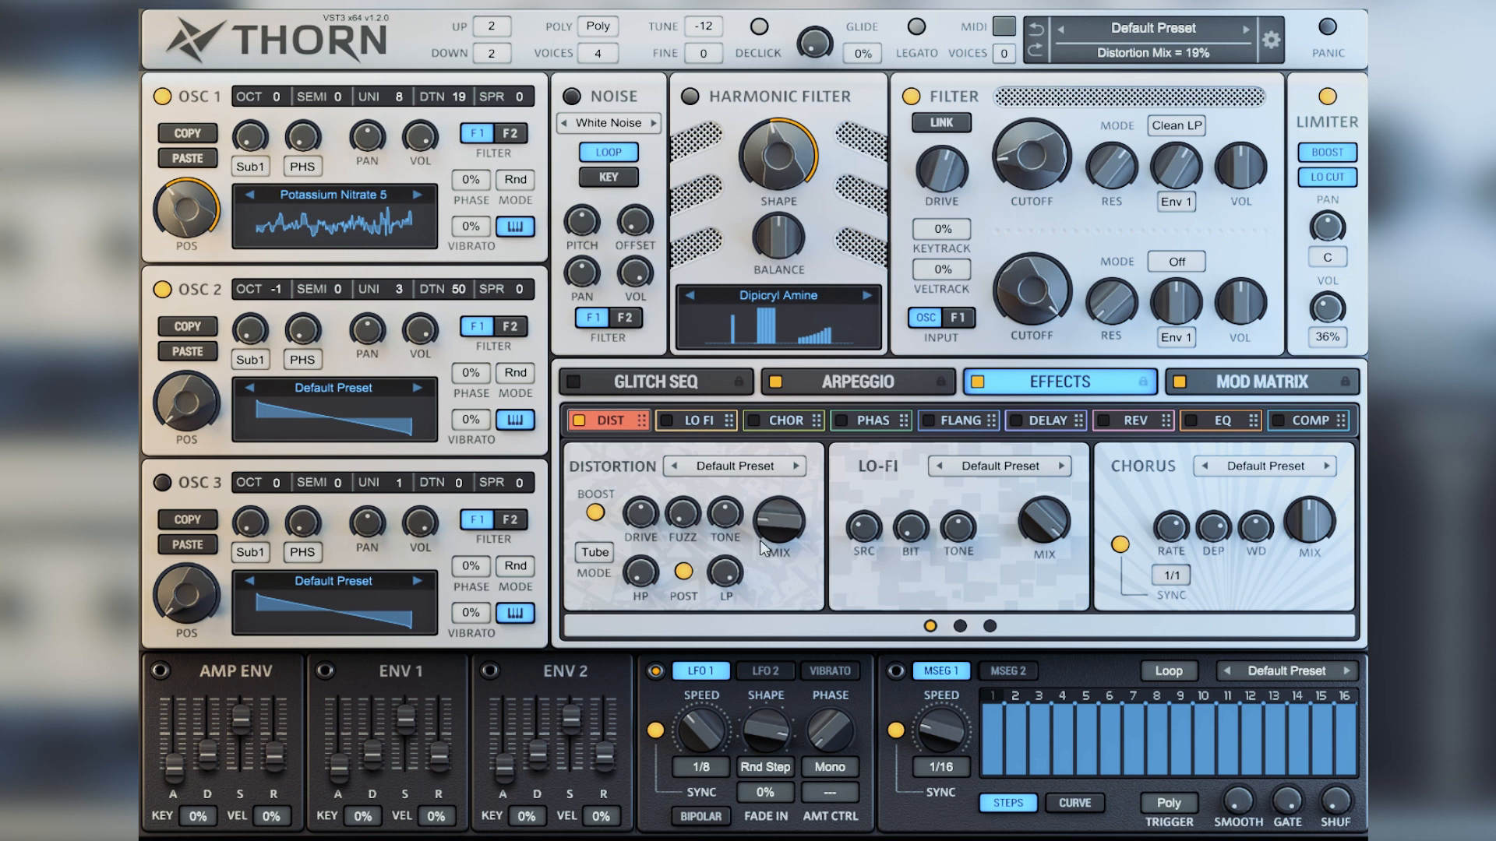
# - Modulate the distortion mix with Env 1, then set that envelope's decay to 66% and lower its sustain
pyautogui.moveTo(779, 536)
pyautogui.mouseDown()
pyautogui.moveTo(787, 430)
pyautogui.moveTo(784, 540)
pyautogui.mouseUp()
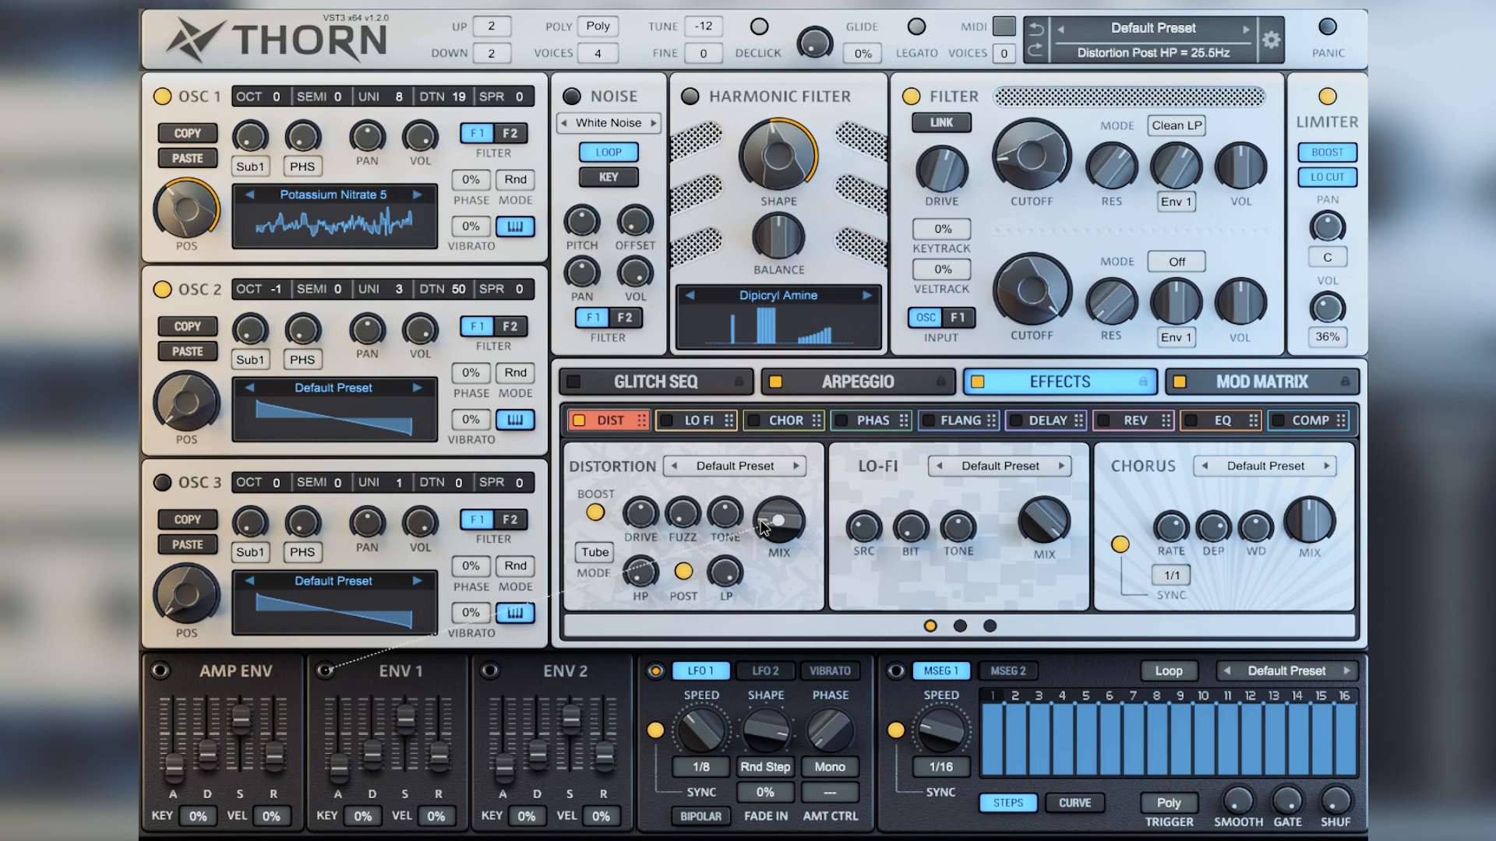
pyautogui.moveTo(399, 756); pyautogui.dragTo(376, 739)
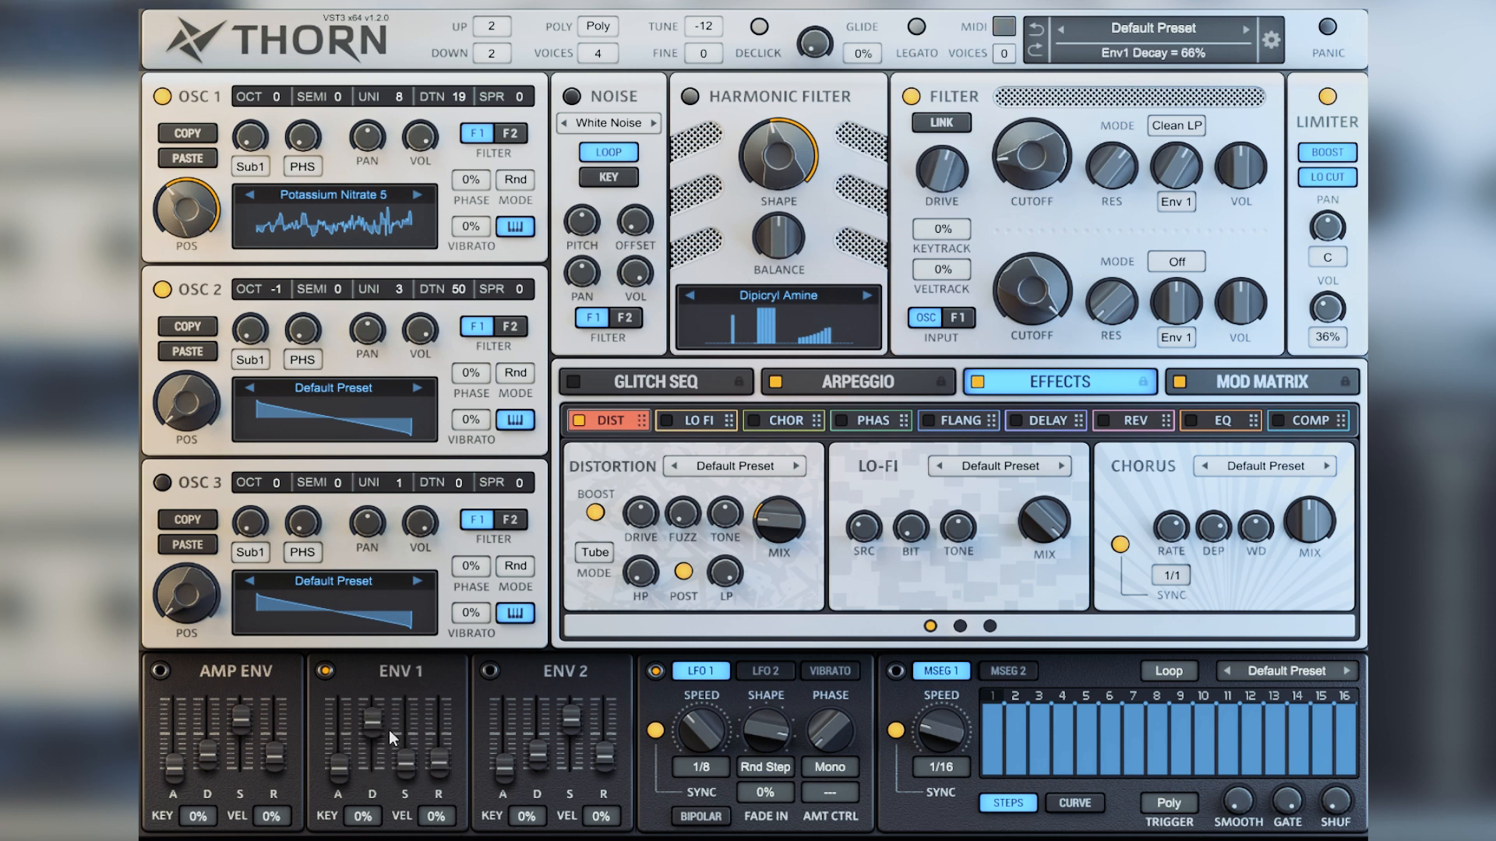
pyautogui.click(1183, 389)
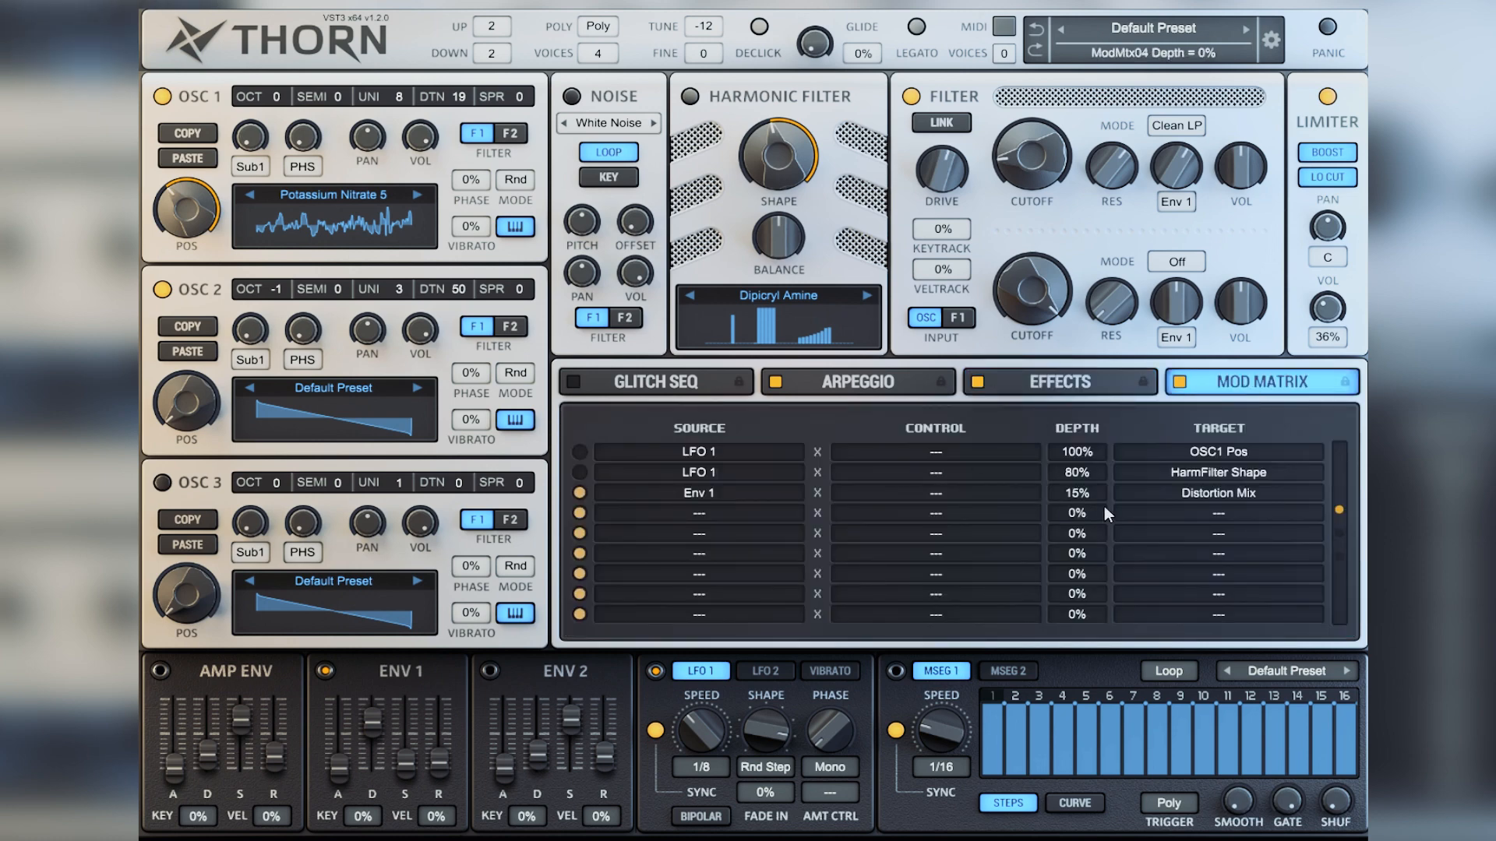
# - Refine the distortion with a 2% mix, 1% fuzz and 69.4 Hz post high-pass, comparing boost off and on
pyautogui.click(1044, 384)
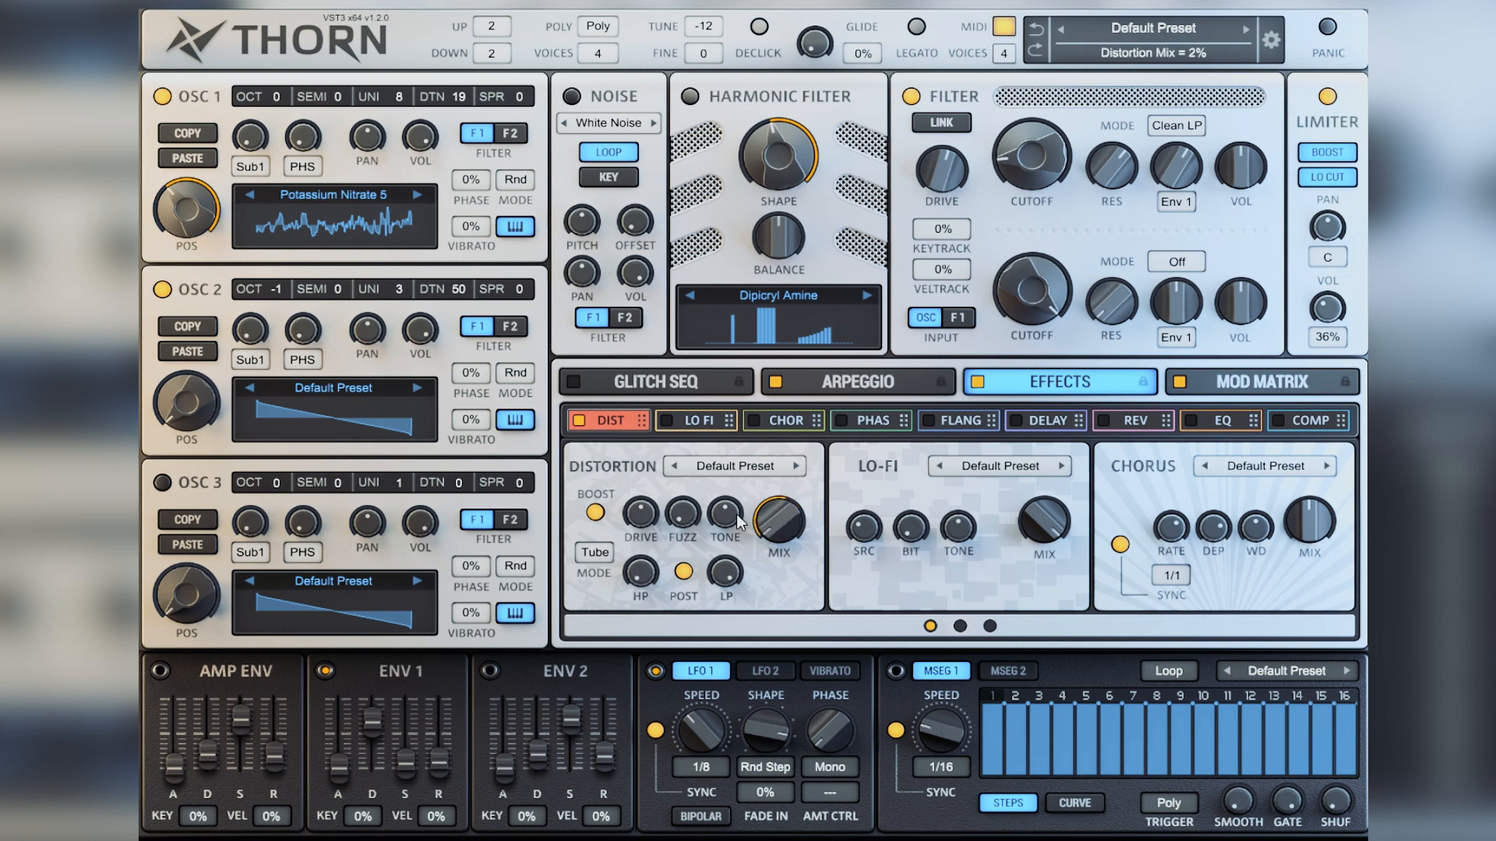
pyautogui.moveTo(629, 527); pyautogui.dragTo(614, 560)
pyautogui.moveTo(680, 505); pyautogui.dragTo(681, 501)
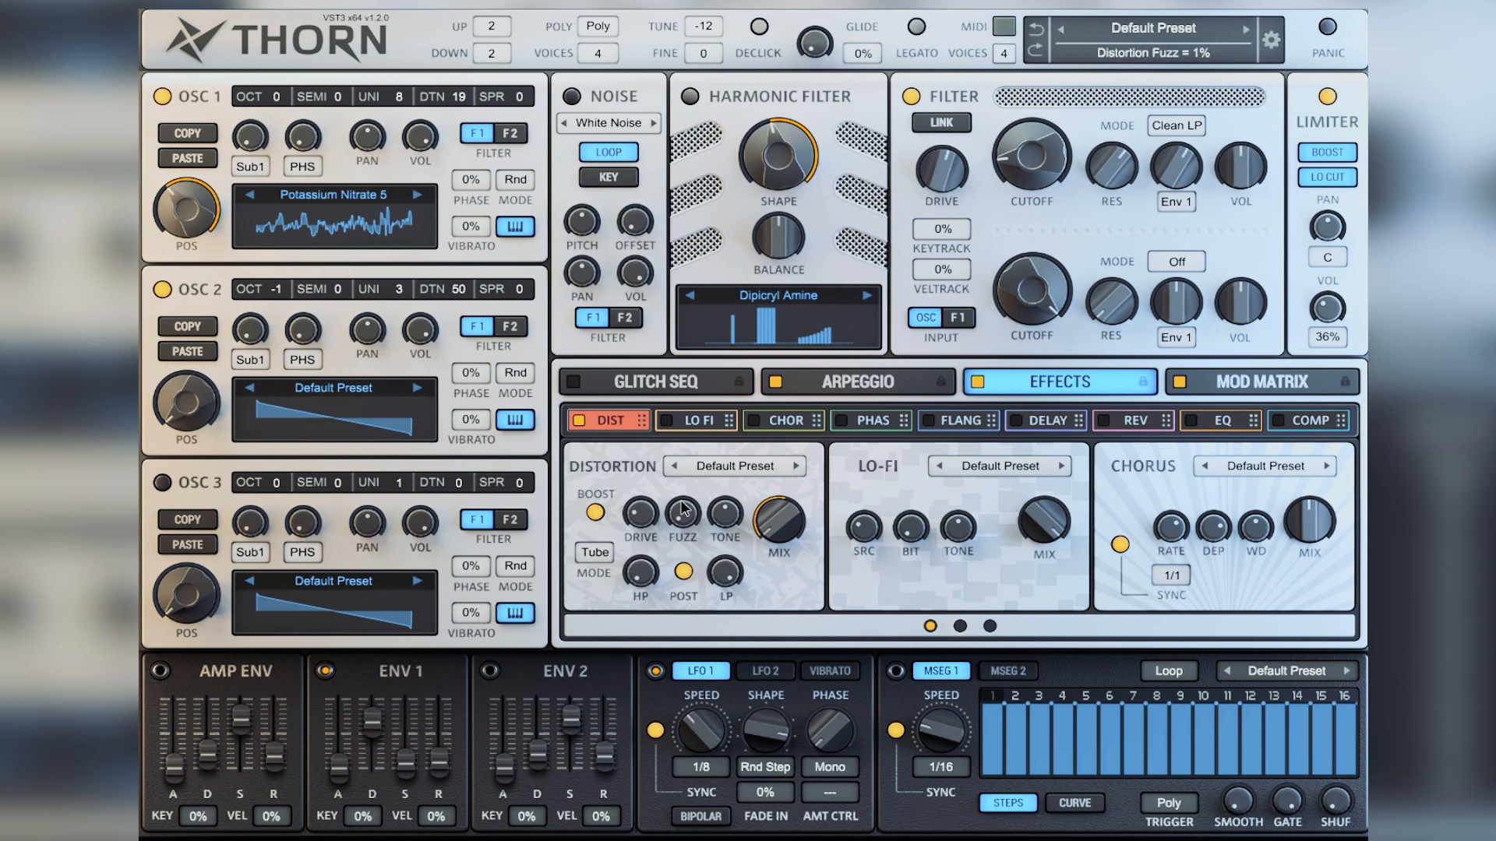
pyautogui.click(595, 514)
pyautogui.click(595, 514)
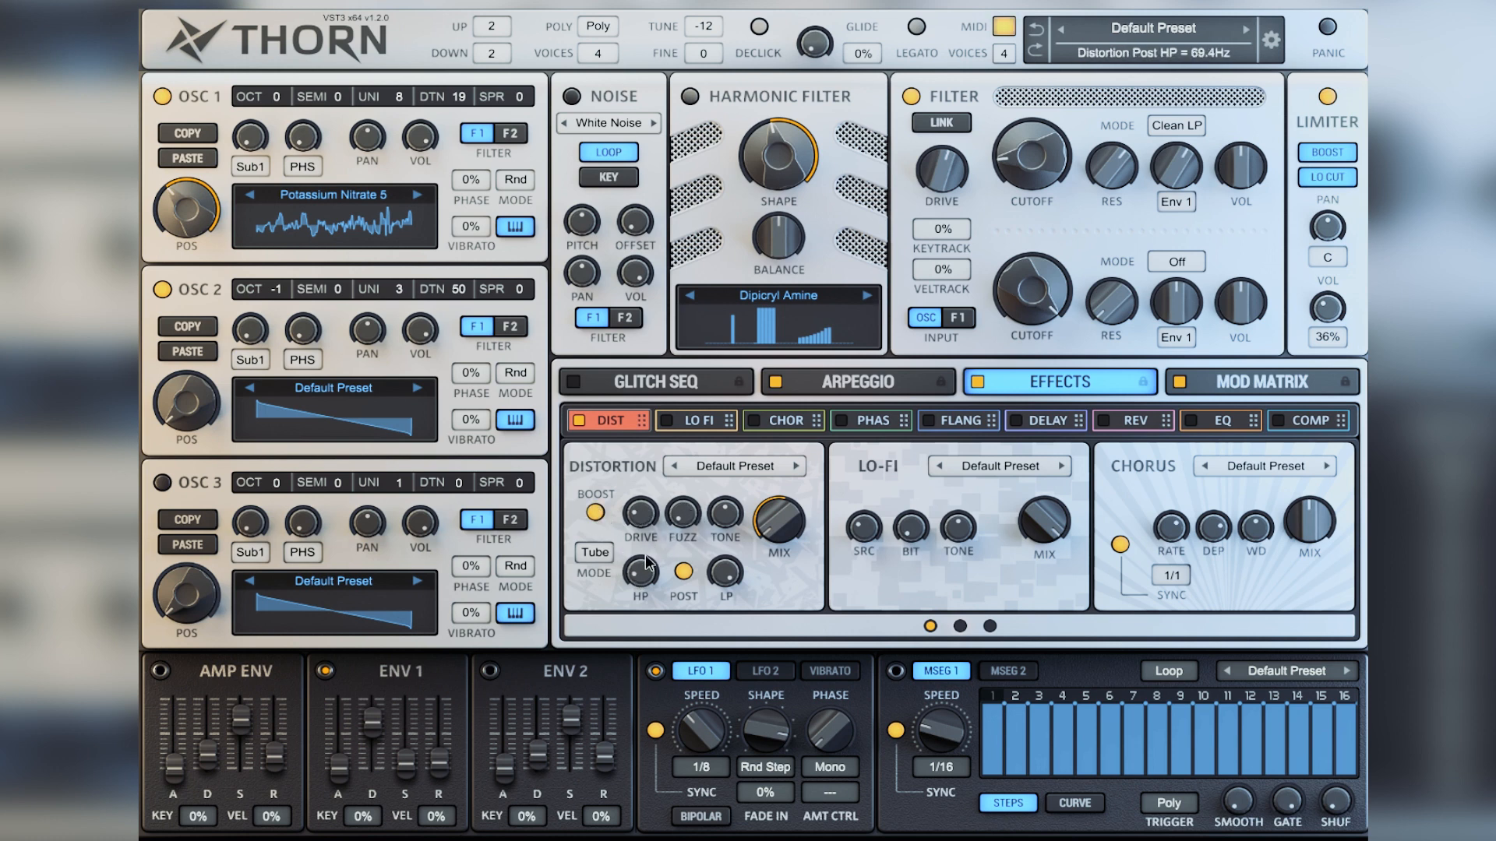
# - Sweep filter 1's cutoff and set the depth of Env 1's modulation of the distortion mix to 40%
pyautogui.moveTo(1008, 161); pyautogui.dragTo(971, 137)
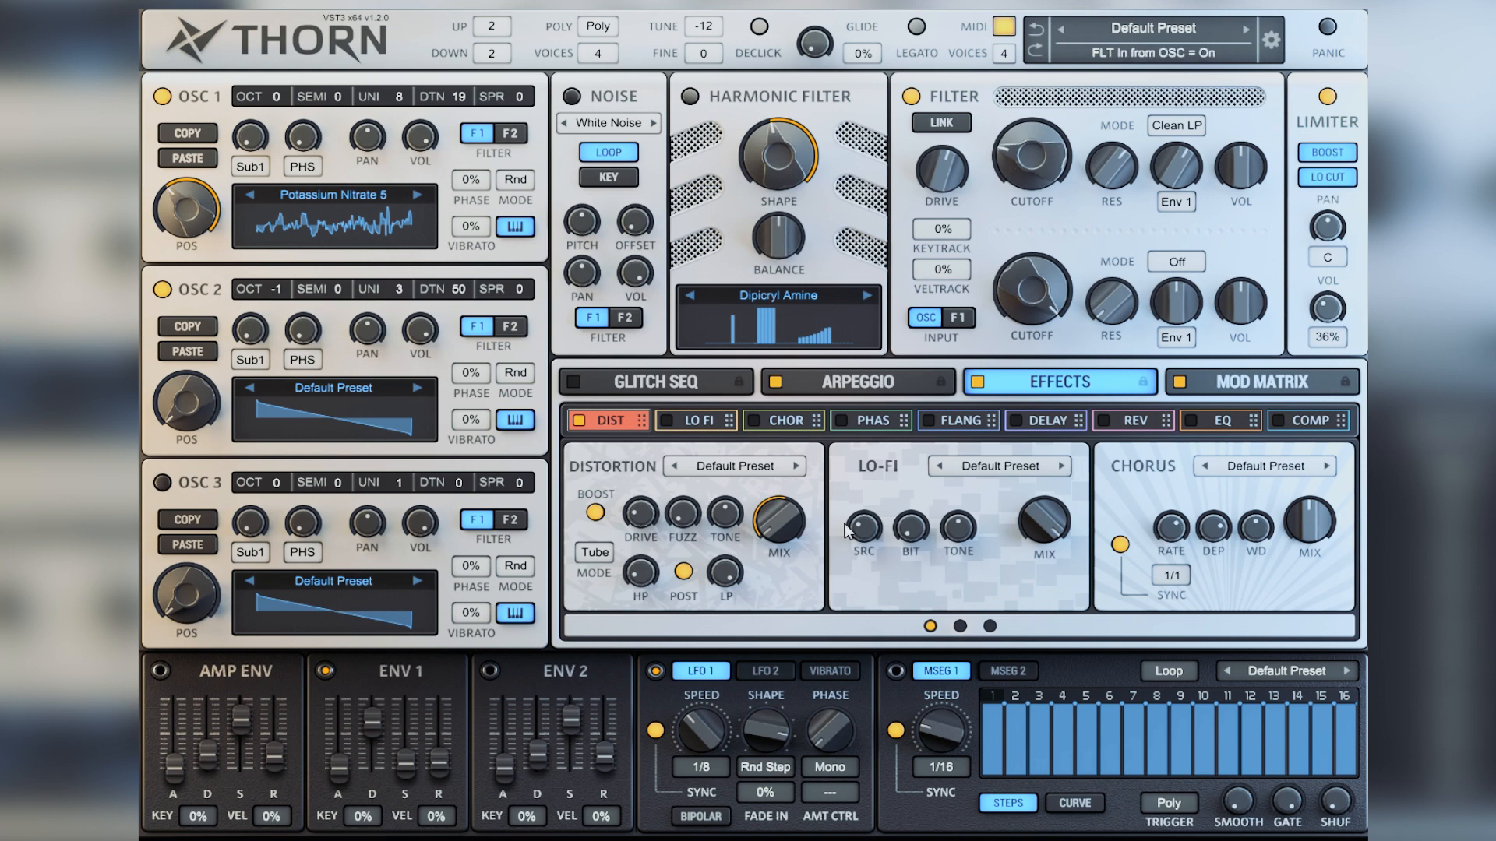
pyautogui.click(1262, 382)
pyautogui.moveTo(1081, 492); pyautogui.dragTo(1082, 519)
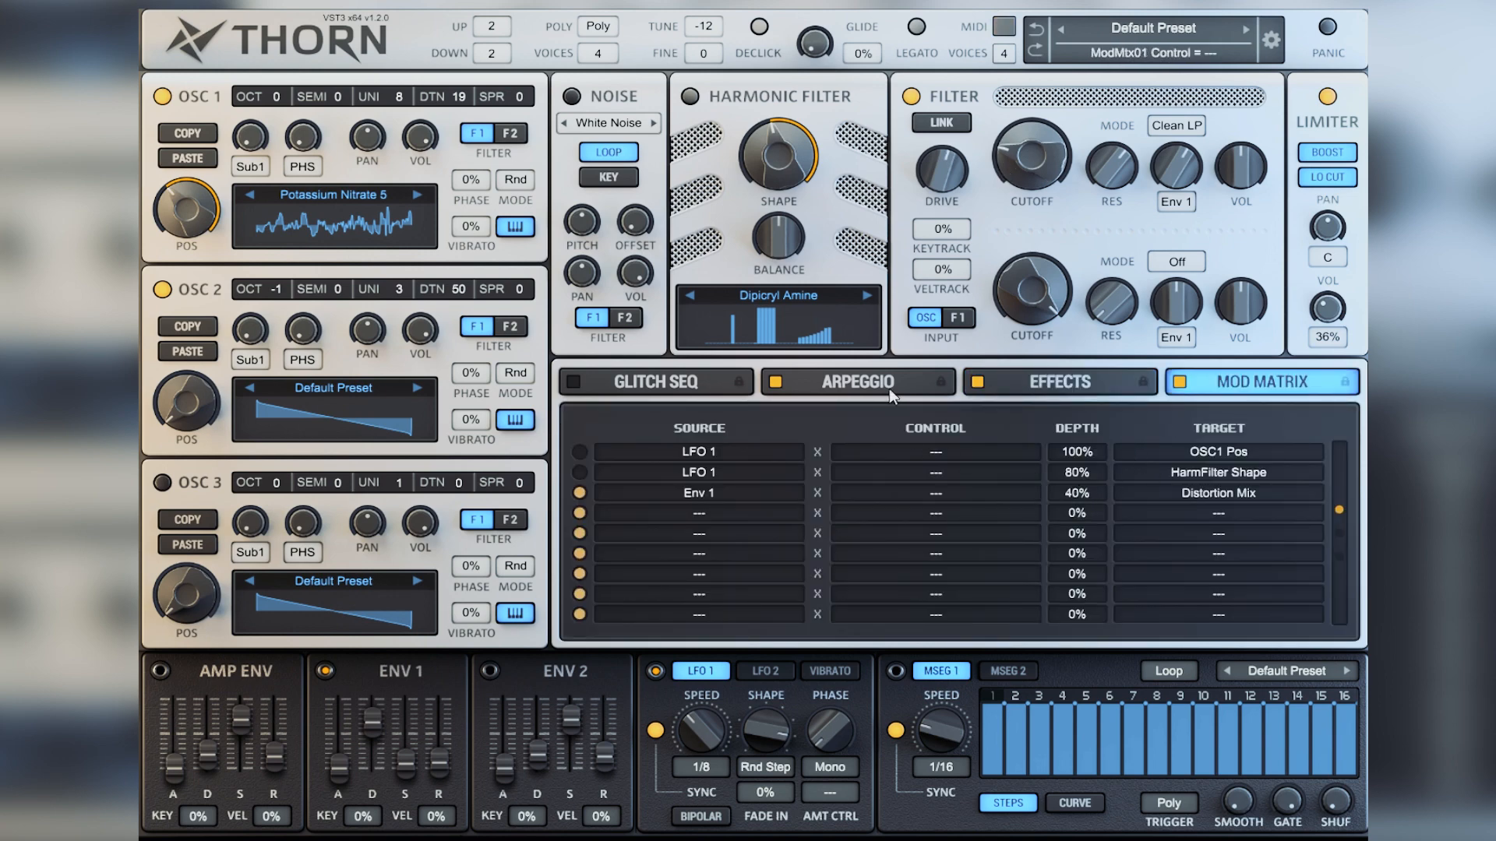
# - Enable the delay effect with the Psy Delay 1 preset and sweep filter 1's cutoff down to 91.2 Hz
pyautogui.click(974, 382)
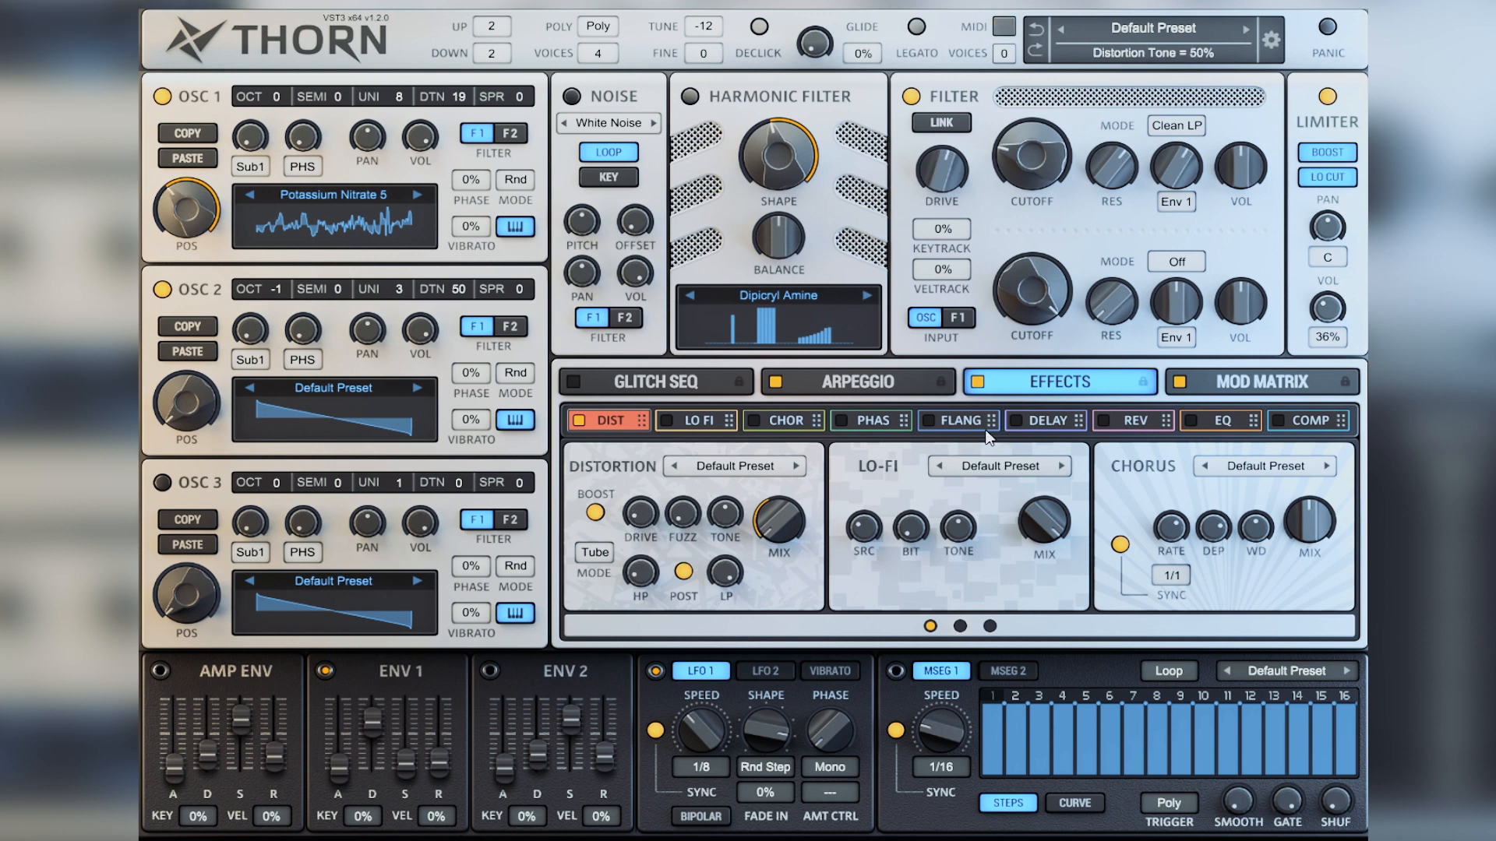
pyautogui.click(1050, 419)
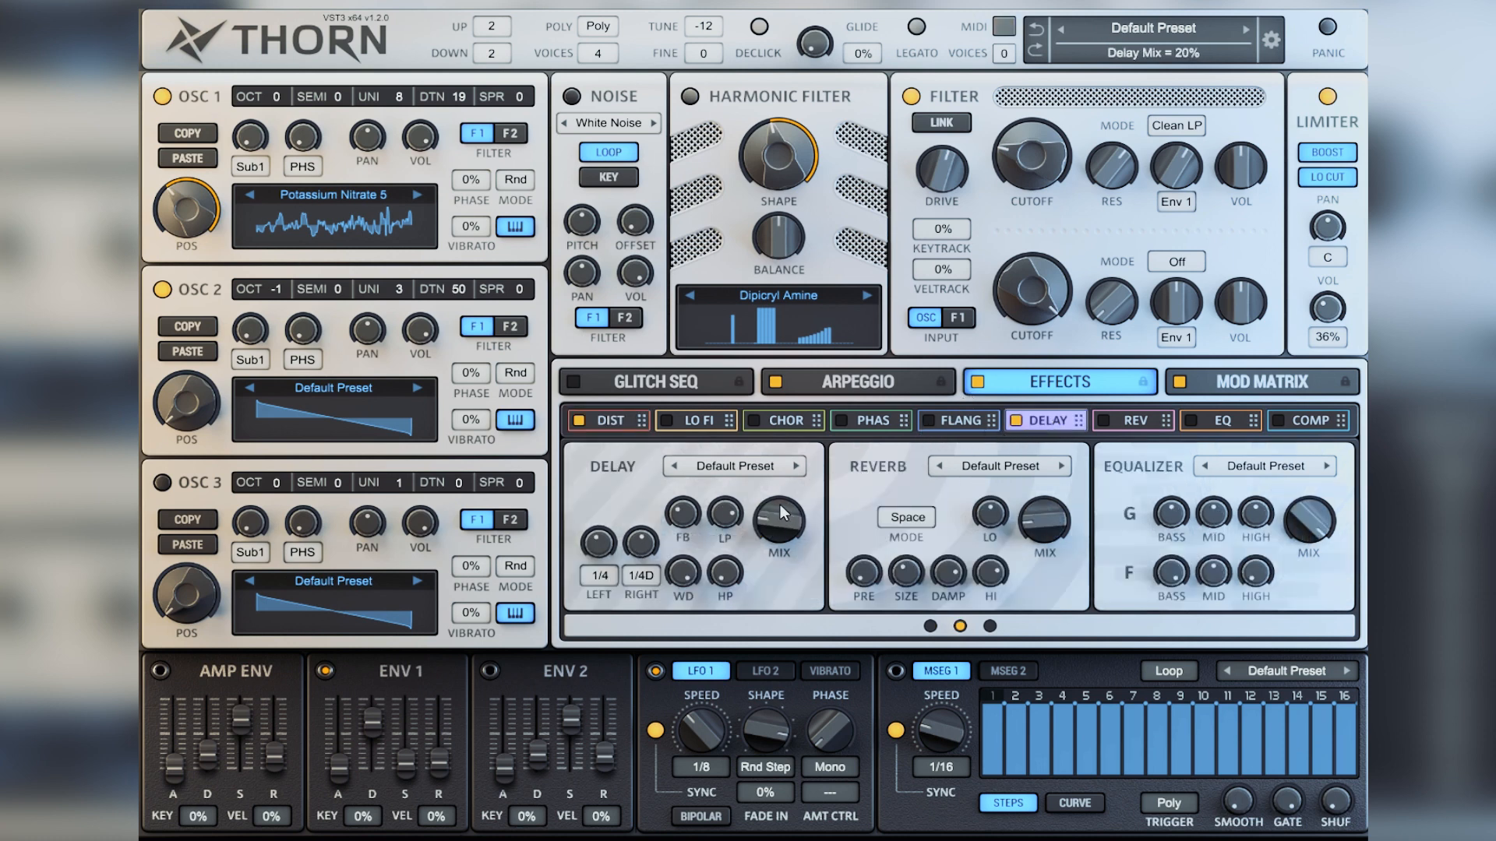
pyautogui.click(733, 465)
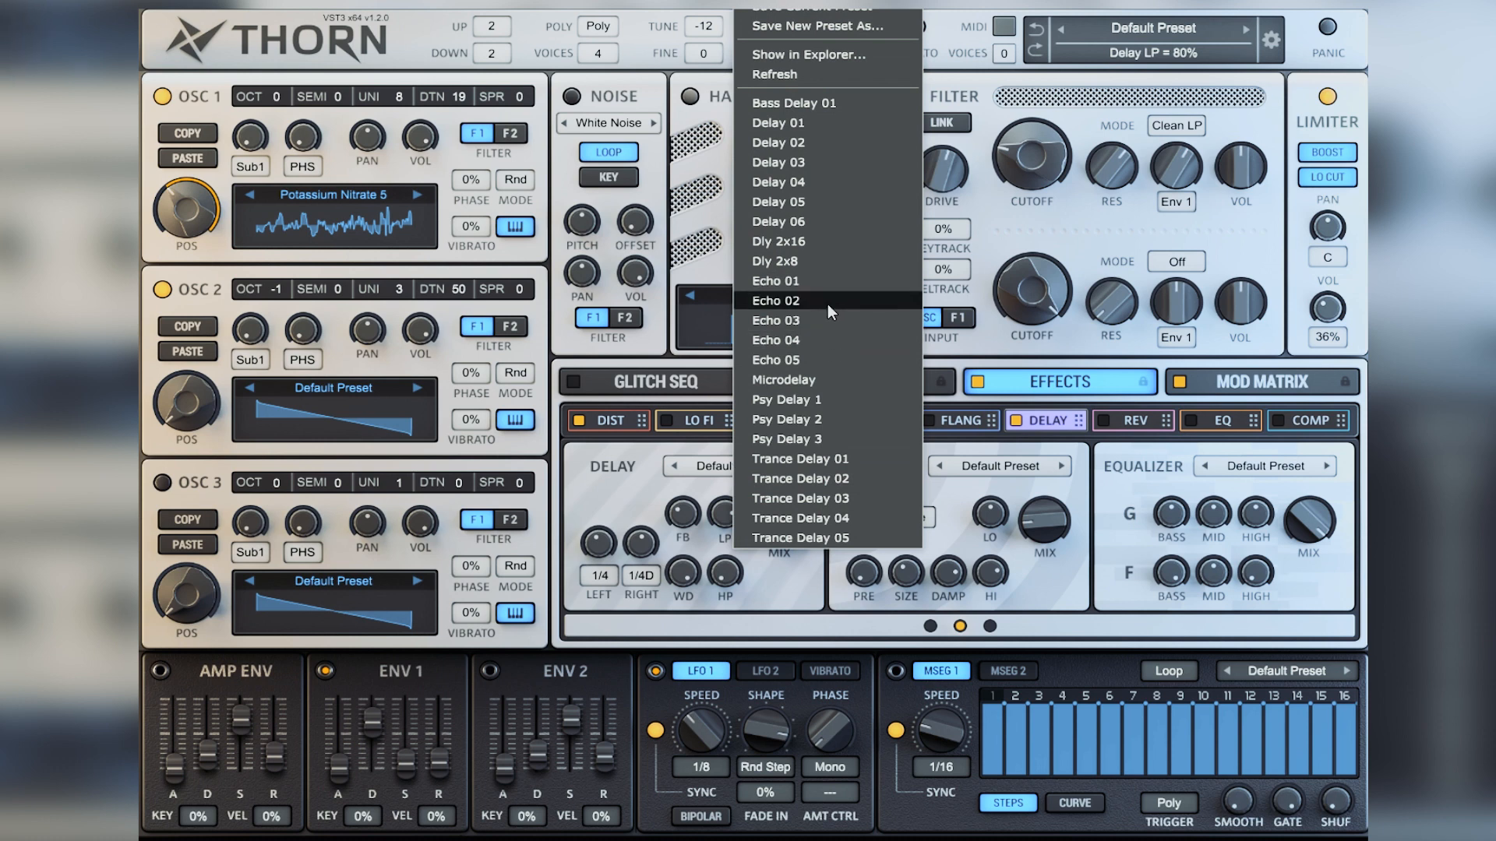
pyautogui.click(811, 400)
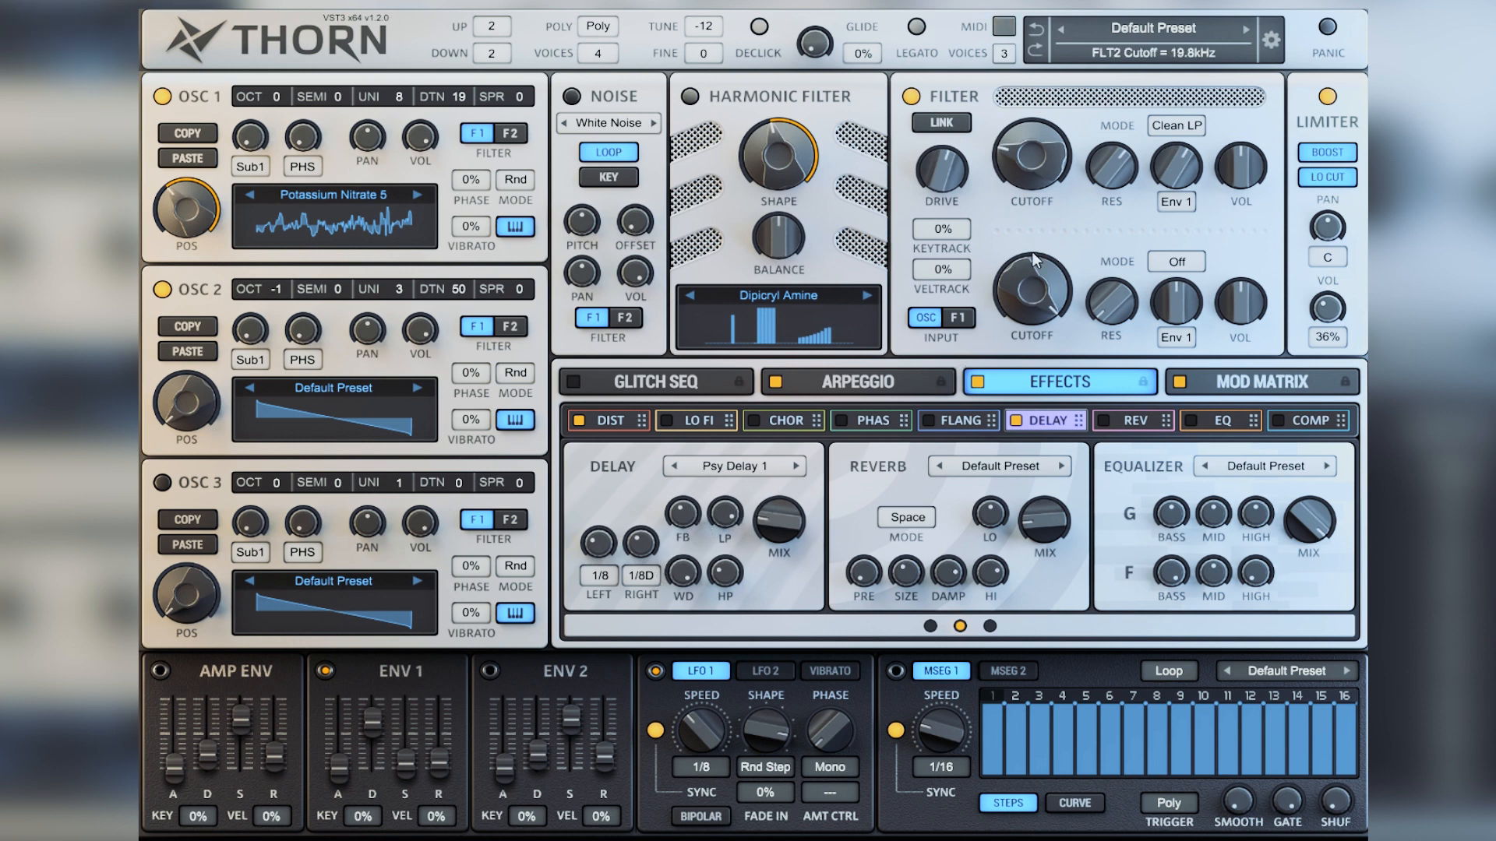
pyautogui.scroll(2, 1045, 155)
pyautogui.moveTo(1044, 140); pyautogui.dragTo(1006, 153)
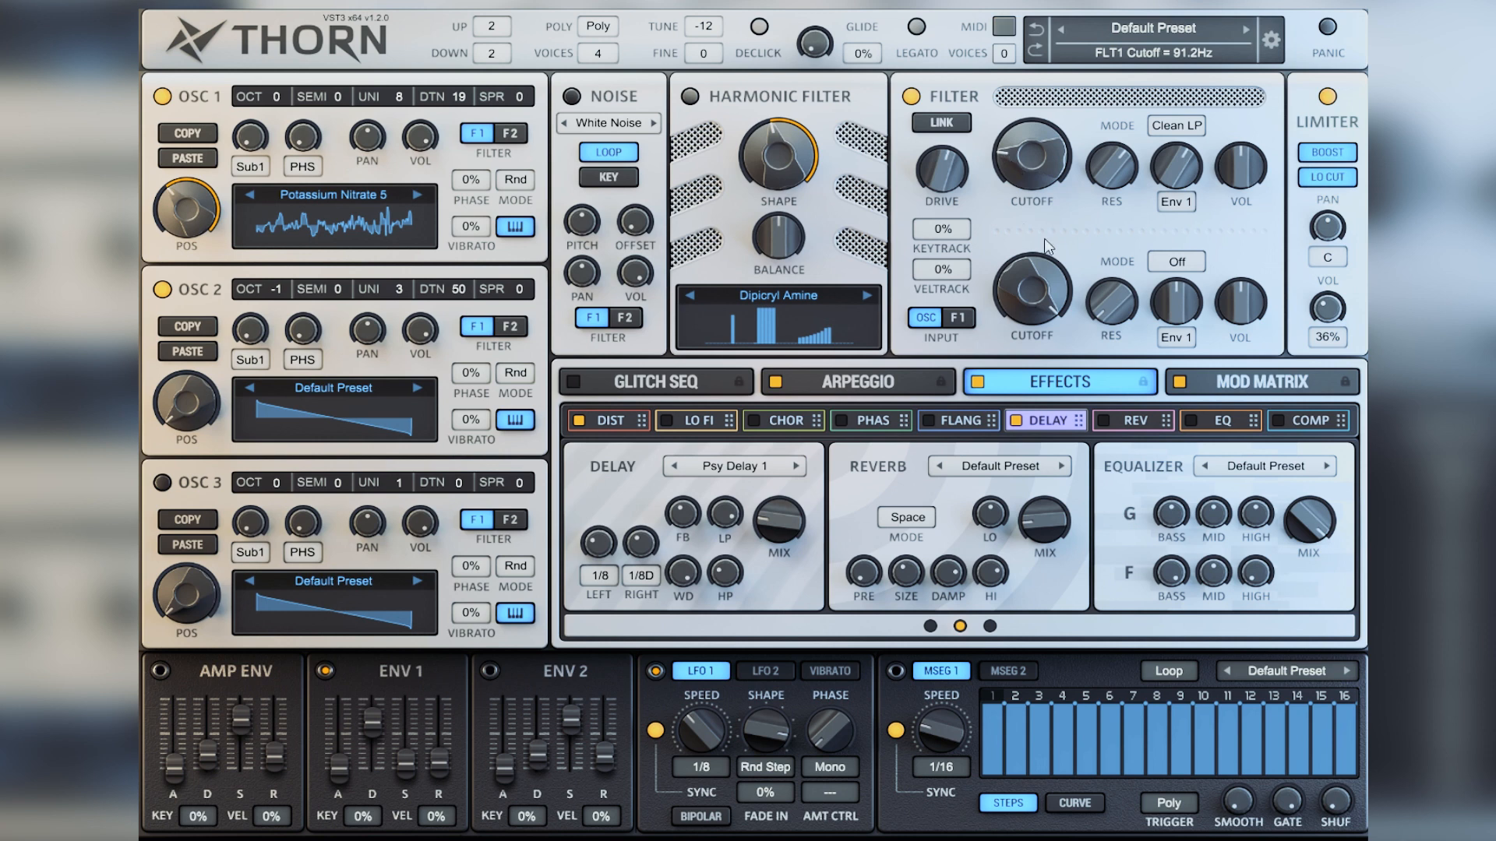
# - Enable the reverb effect, lower its mix to 9% and sweep filter 1's cutoff
pyautogui.click(1105, 420)
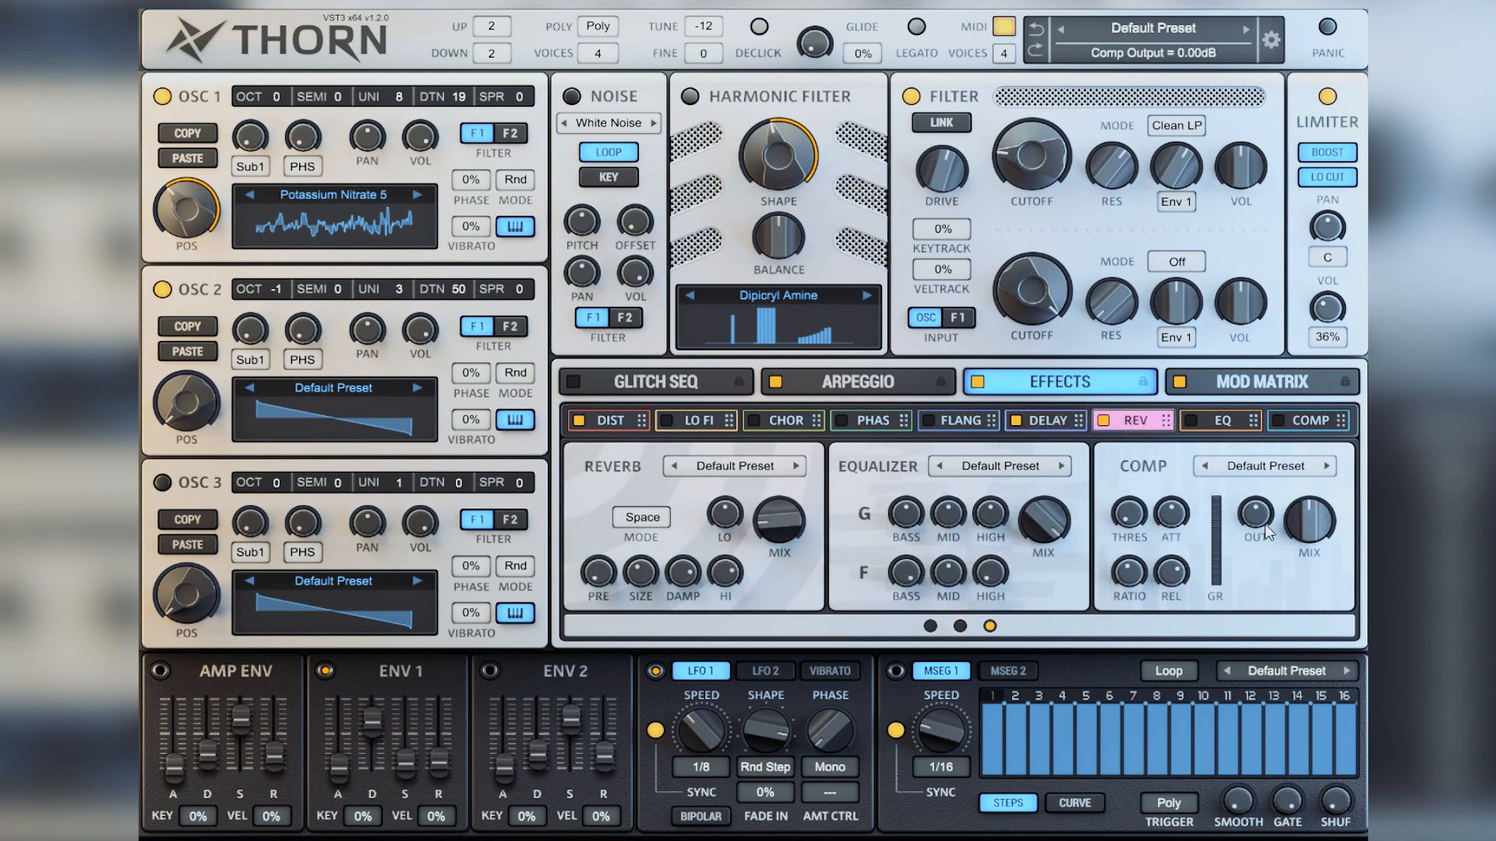
pyautogui.moveTo(782, 520); pyautogui.dragTo(758, 525)
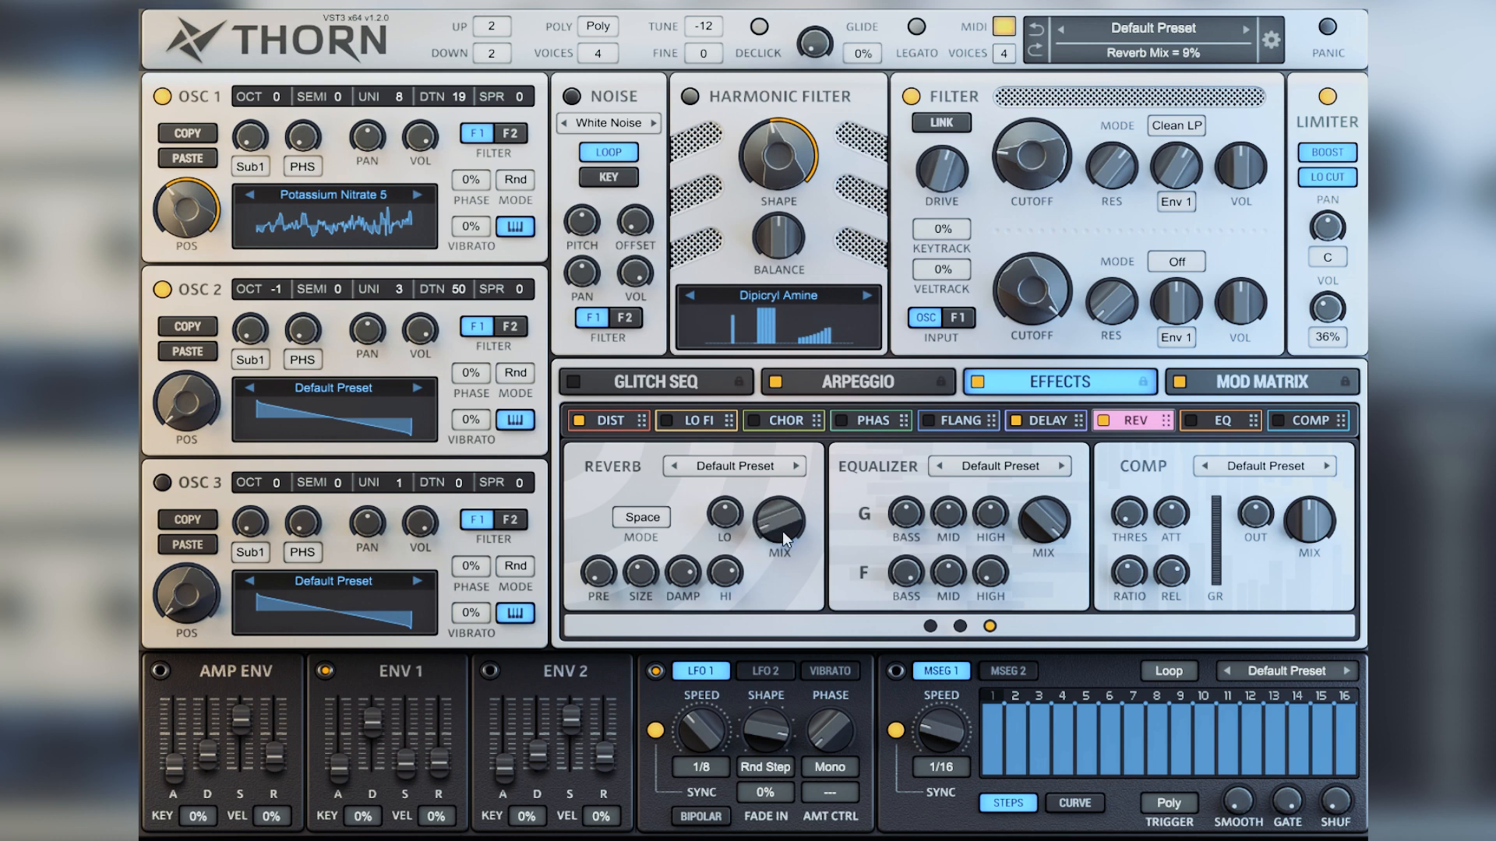
pyautogui.moveTo(1036, 168)
pyautogui.mouseDown()
pyautogui.moveTo(1035, 134)
pyautogui.moveTo(1014, 162)
pyautogui.mouseUp()
# - Enable the phaser effect, reduce its mix and sweep filter 1's cutoff
pyautogui.click(876, 422)
pyautogui.click(840, 421)
pyautogui.moveTo(783, 512)
pyautogui.mouseDown()
pyautogui.moveTo(770, 571)
pyautogui.moveTo(779, 498)
pyautogui.mouseUp()
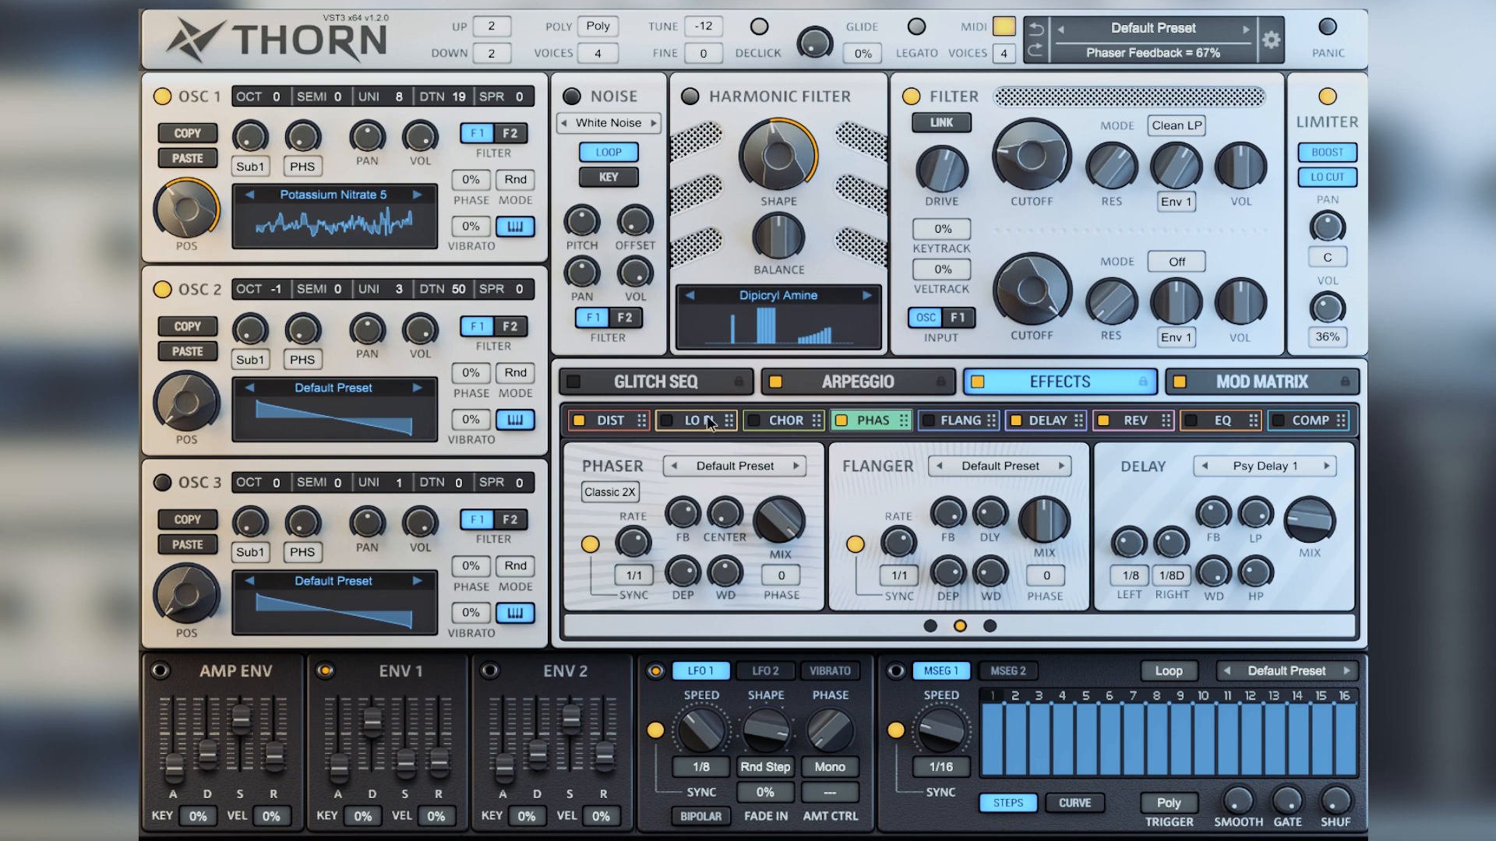
pyautogui.moveTo(771, 514); pyautogui.dragTo(739, 603)
pyautogui.moveTo(773, 510); pyautogui.dragTo(760, 543)
pyautogui.moveTo(1027, 165)
pyautogui.mouseDown()
pyautogui.moveTo(1021, 113)
pyautogui.moveTo(1018, 150)
pyautogui.mouseUp()
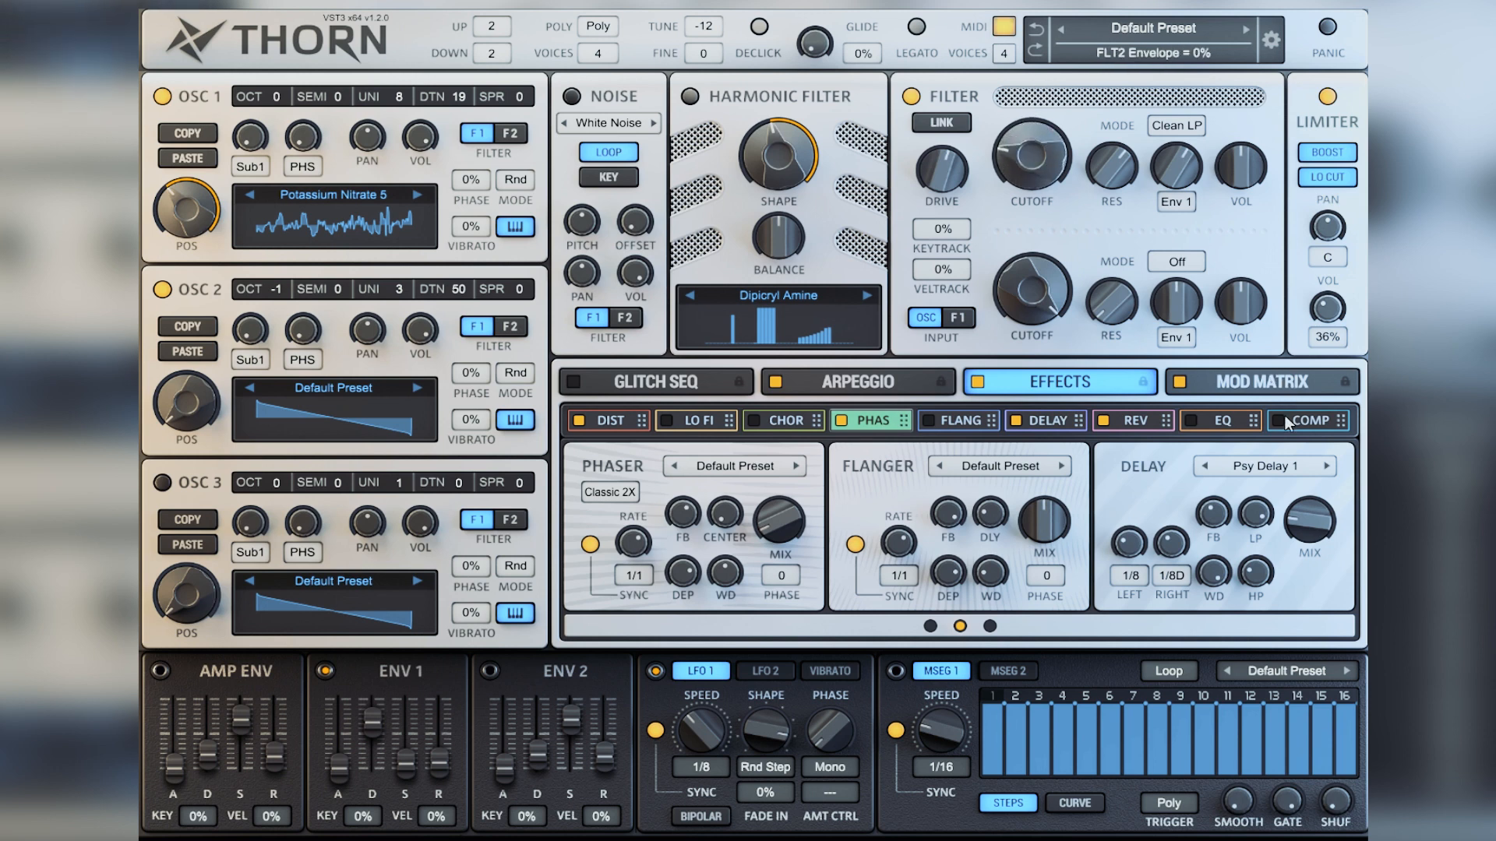
# - Enable the equalizer effect and show its settings
pyautogui.click(1191, 421)
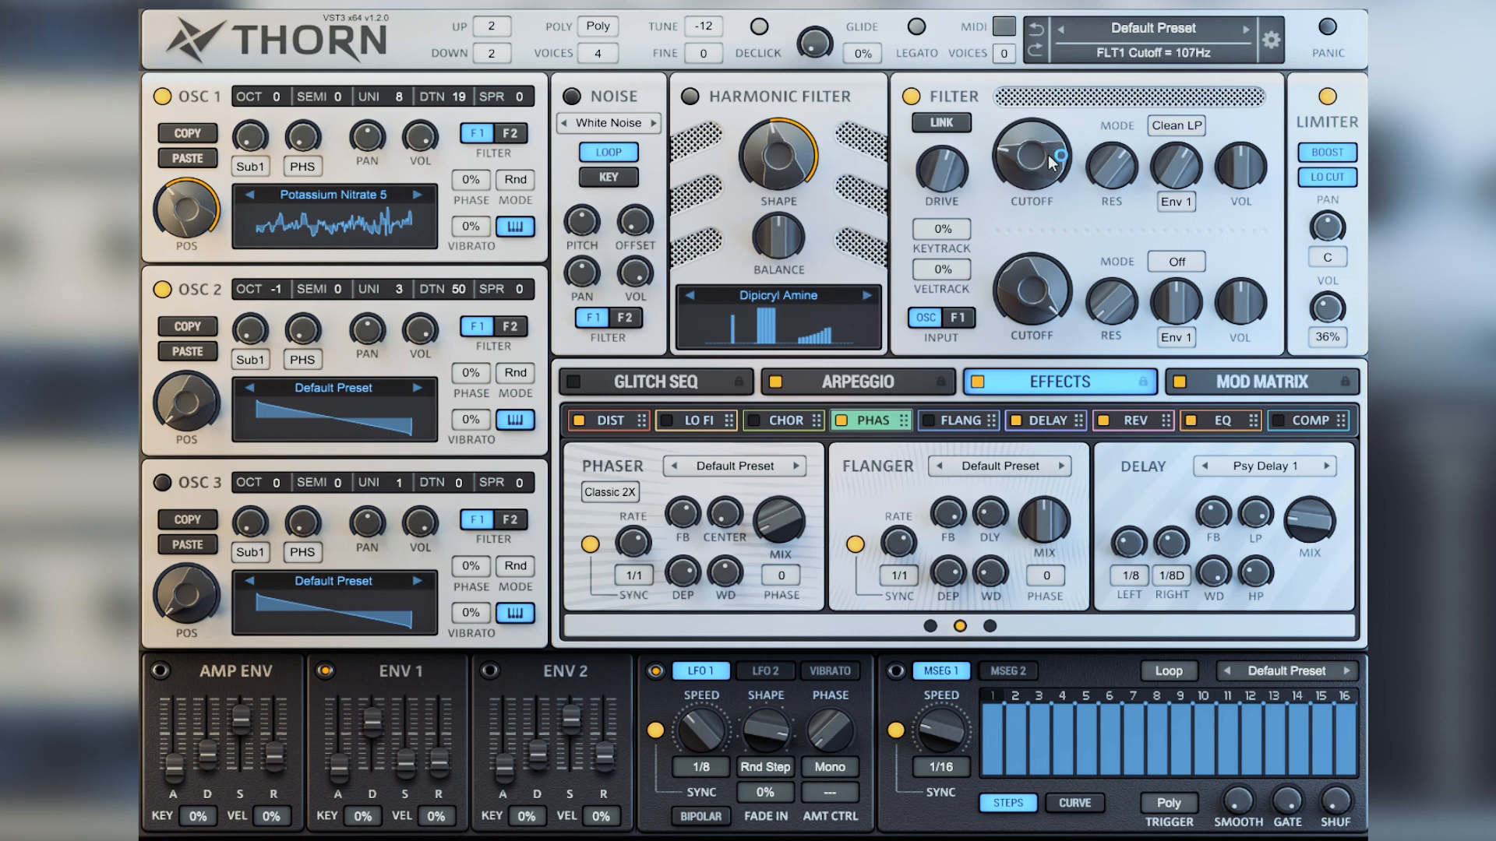
pyautogui.click(1222, 420)
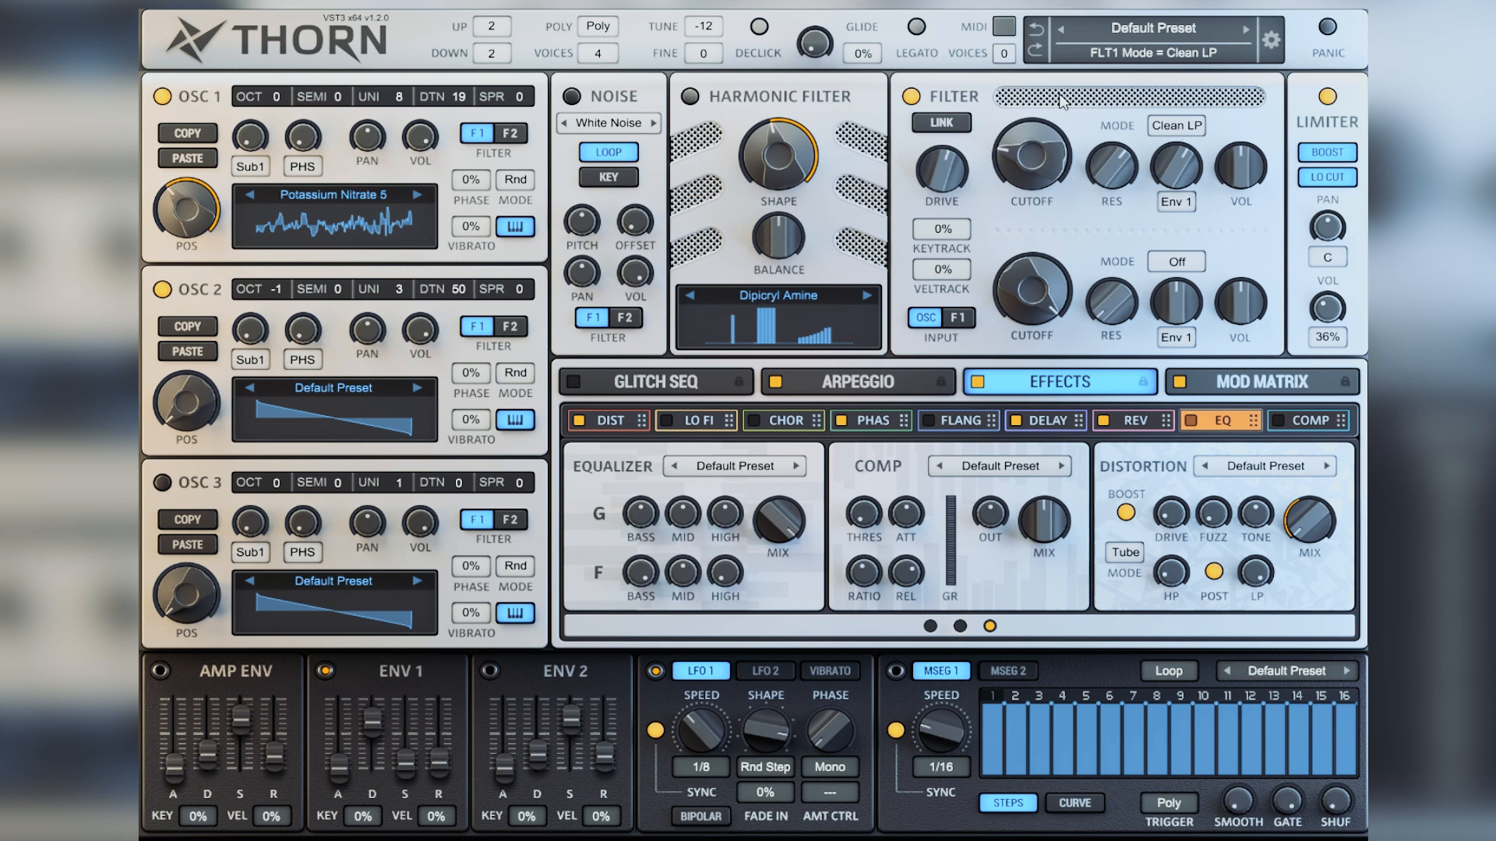
# - Try the Dirty LP mode and the Fat LP12 mode on filter 1
pyautogui.click(1178, 124)
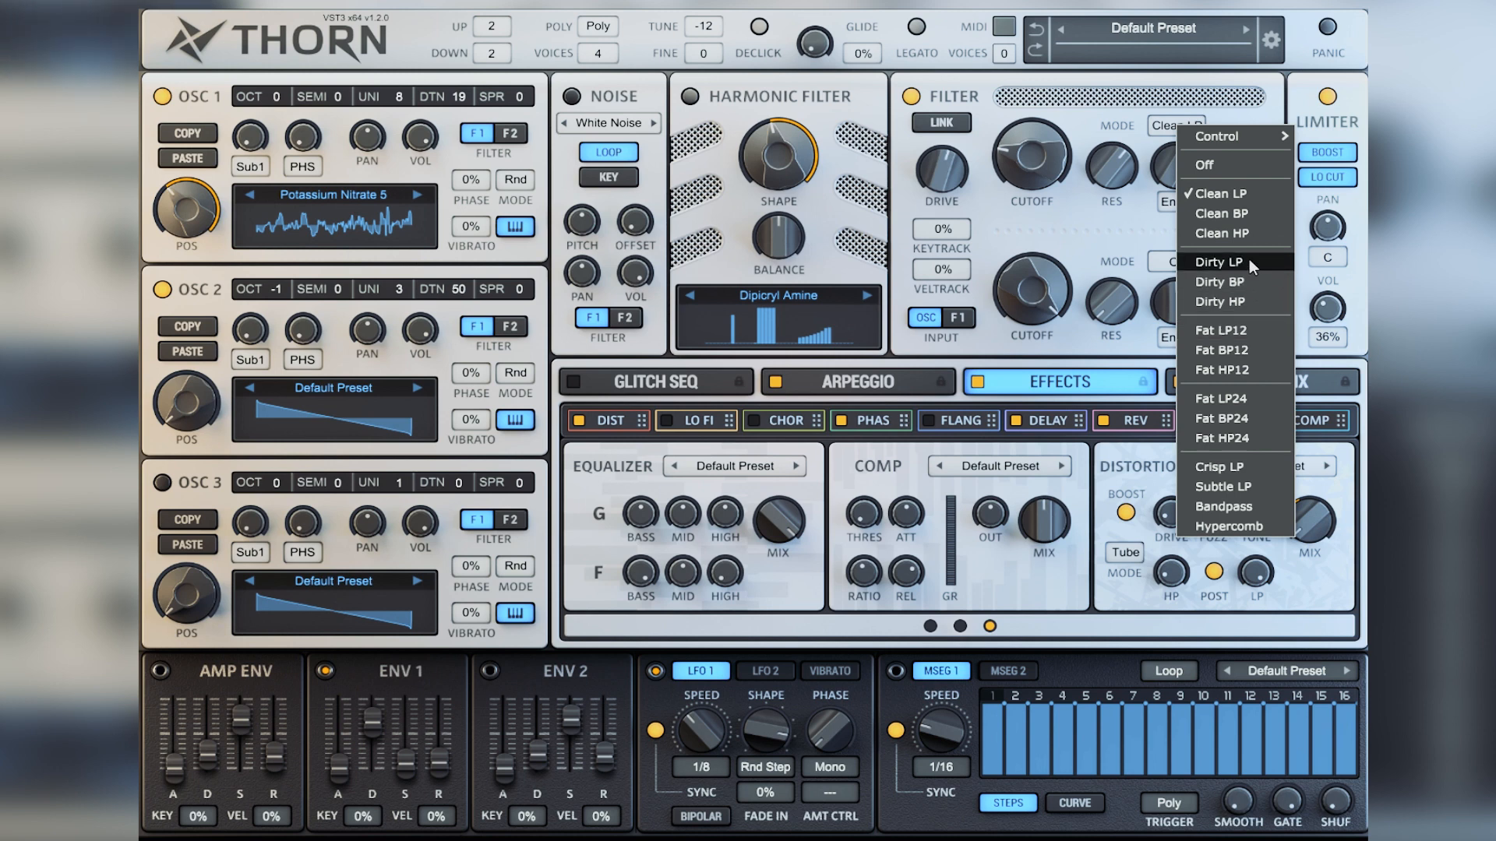
pyautogui.click(1143, 137)
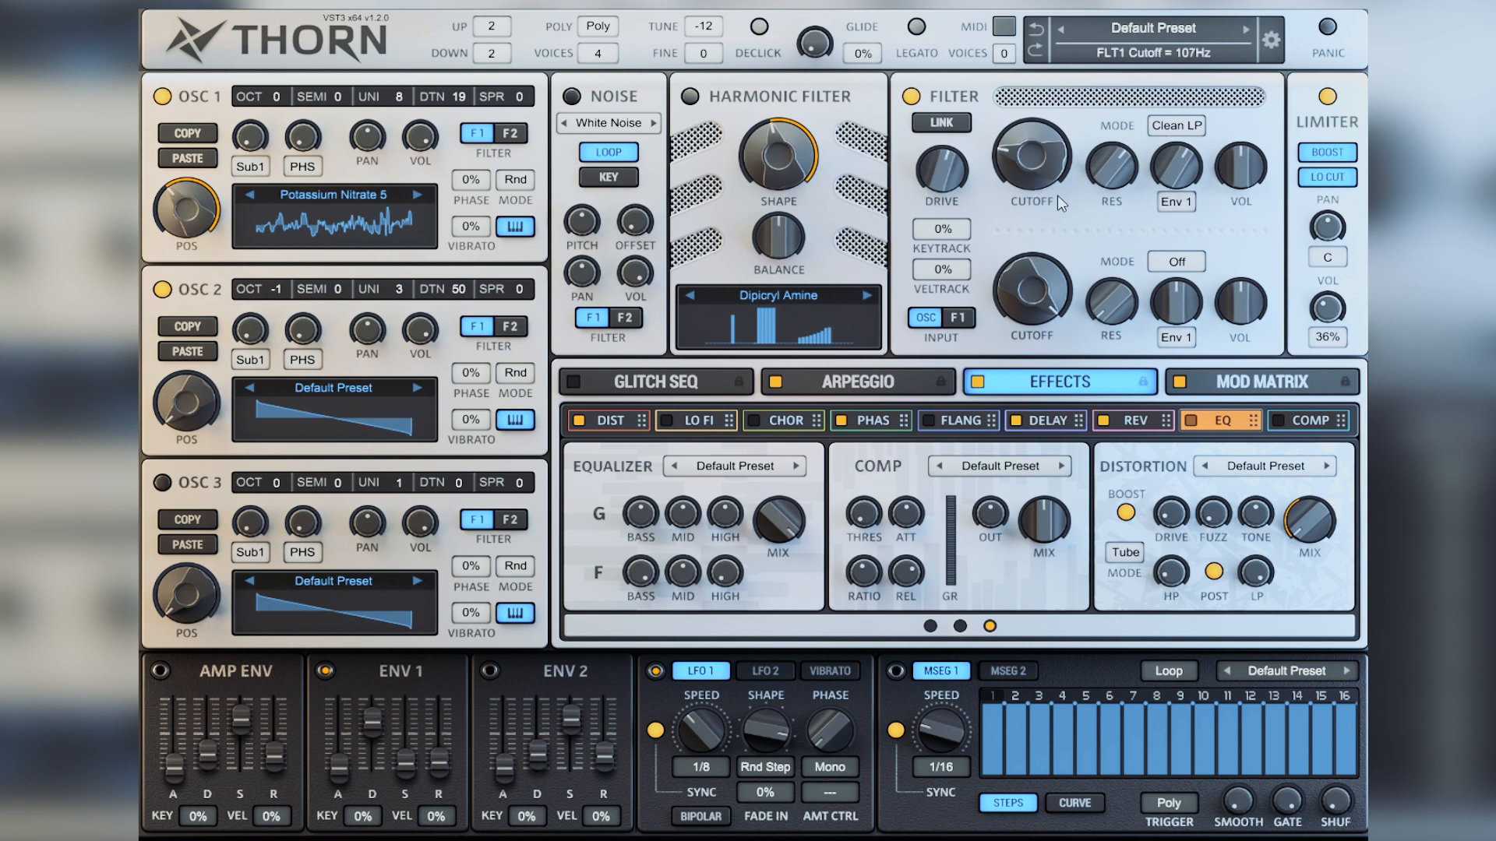
pyautogui.click(1161, 129)
pyautogui.click(1239, 267)
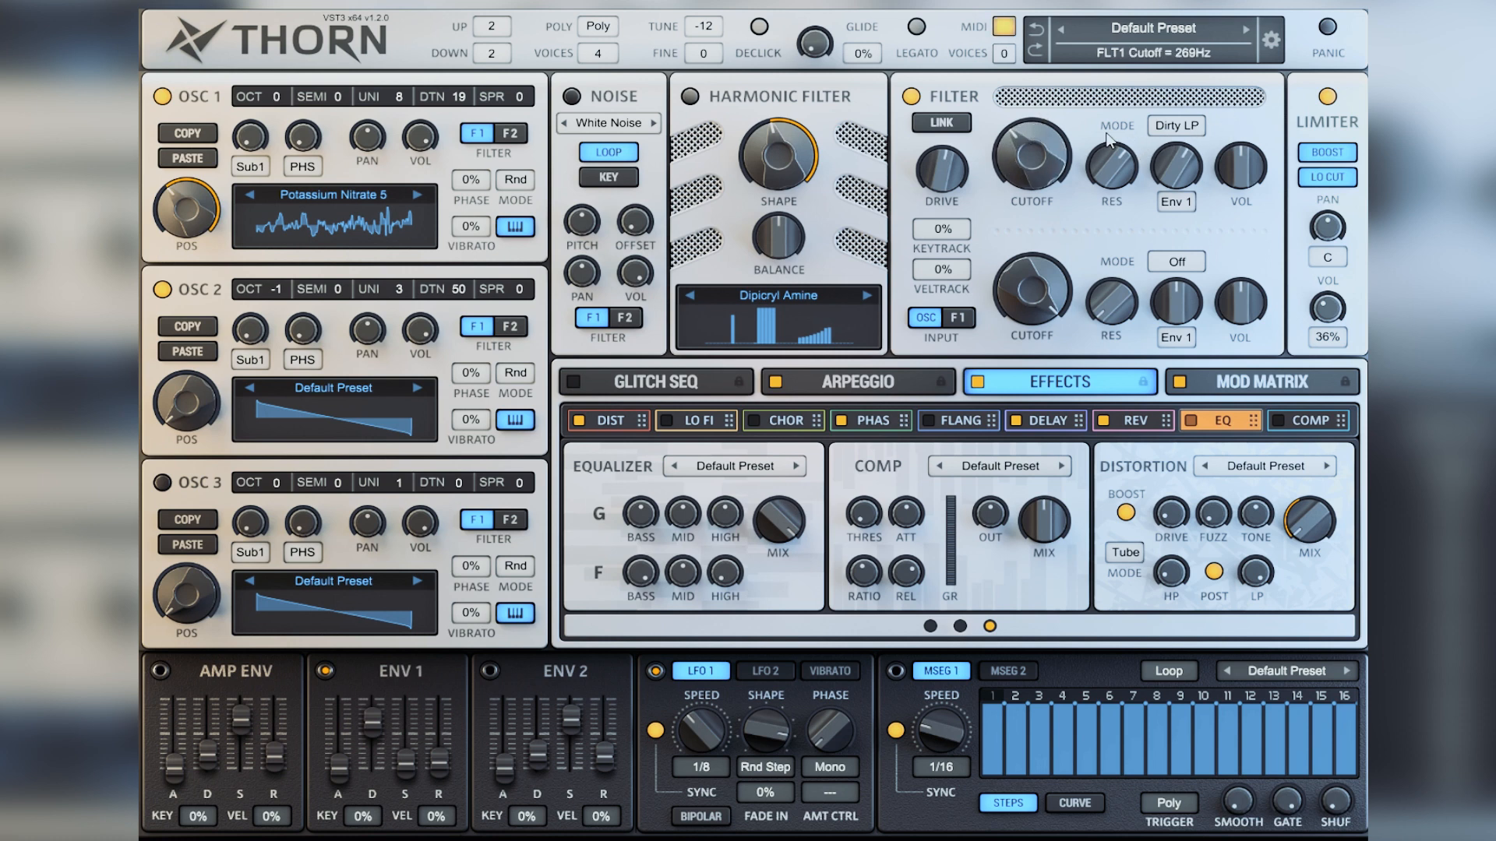
pyautogui.click(1184, 127)
pyautogui.click(1237, 328)
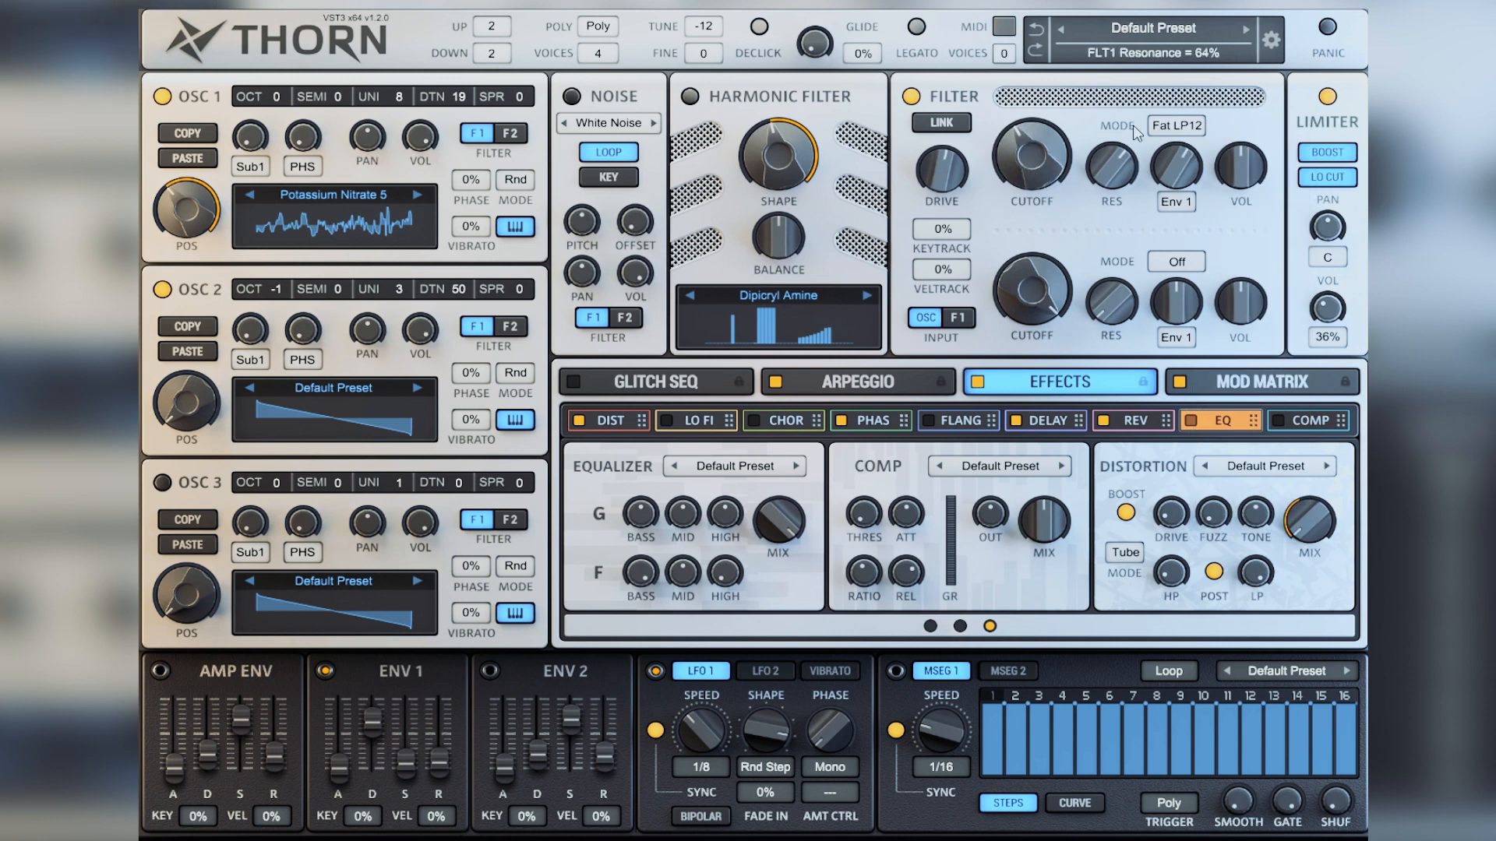
# - Switch filter 1 to the Fat LP24 mode and raise its cutoff to 626 Hz
pyautogui.click(1184, 127)
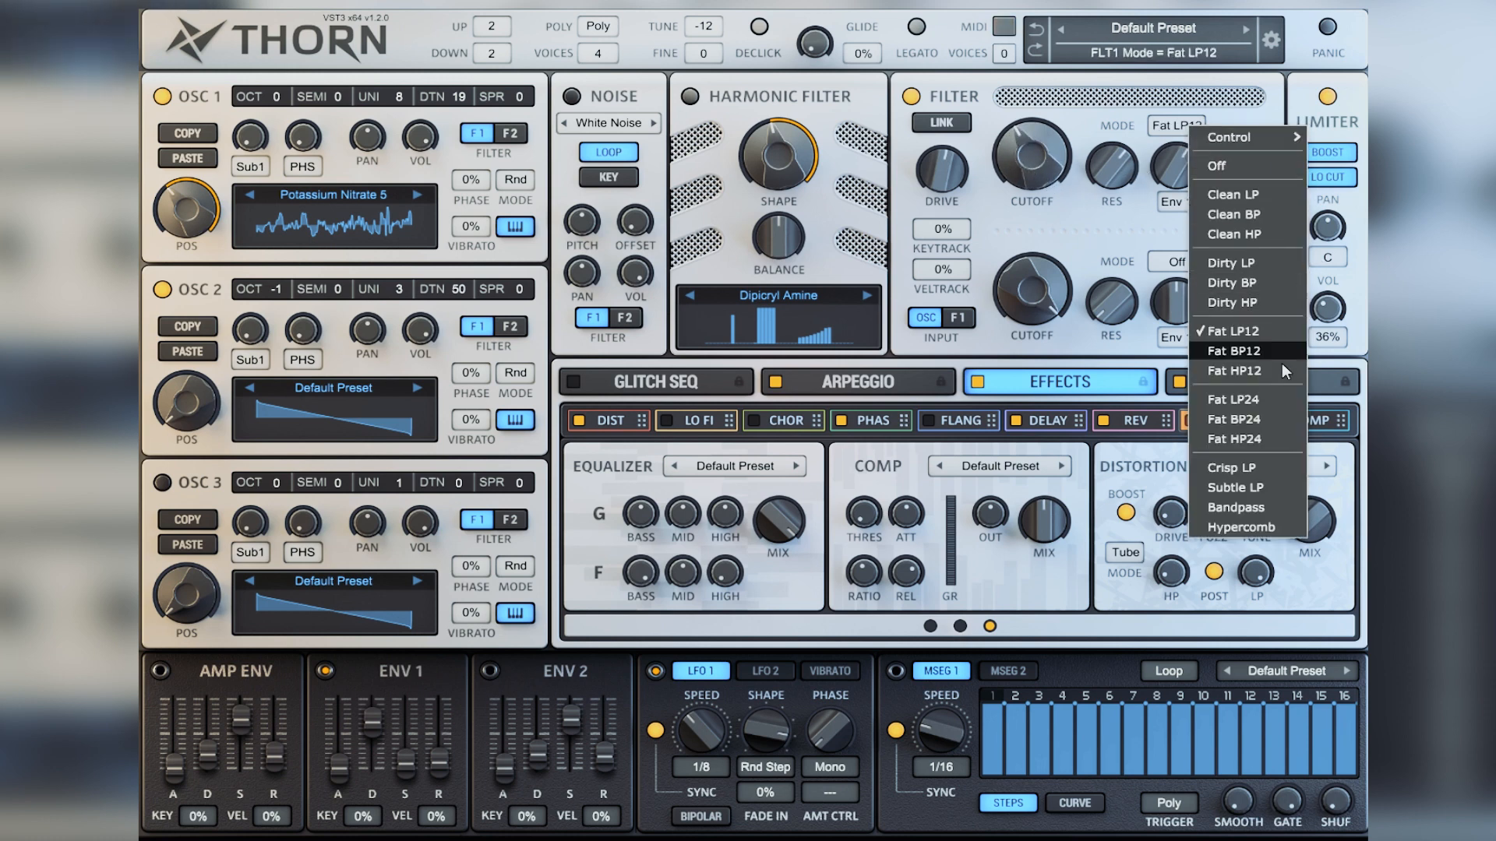
pyautogui.click(1272, 399)
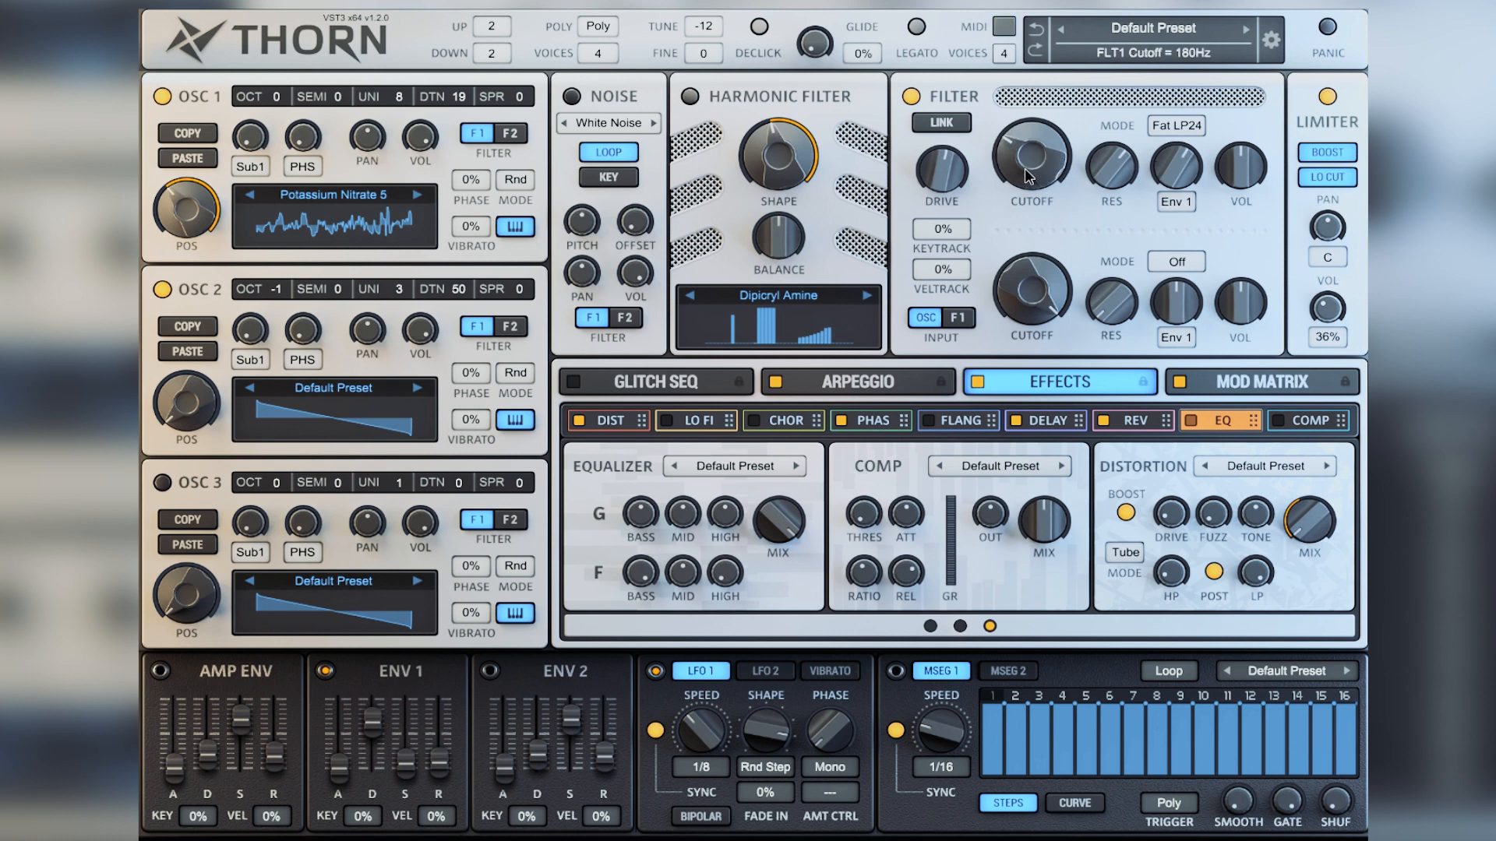
pyautogui.moveTo(1031, 164); pyautogui.dragTo(1031, 156)
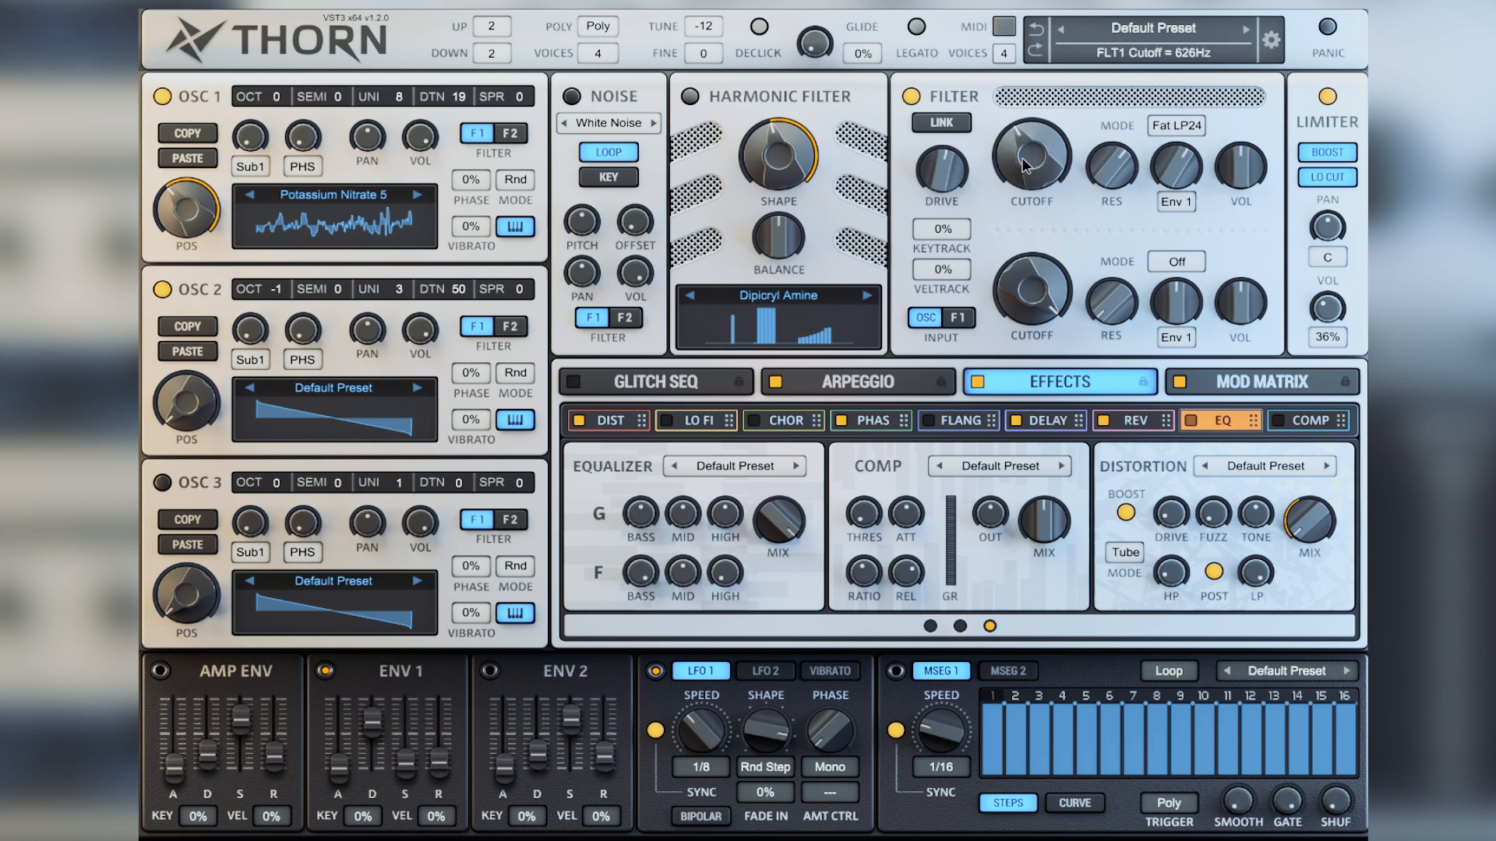
# - Switch filter 1 to the Crisp LP mode and adjust its cutoff and resonance
pyautogui.click(1193, 126)
pyautogui.click(1237, 465)
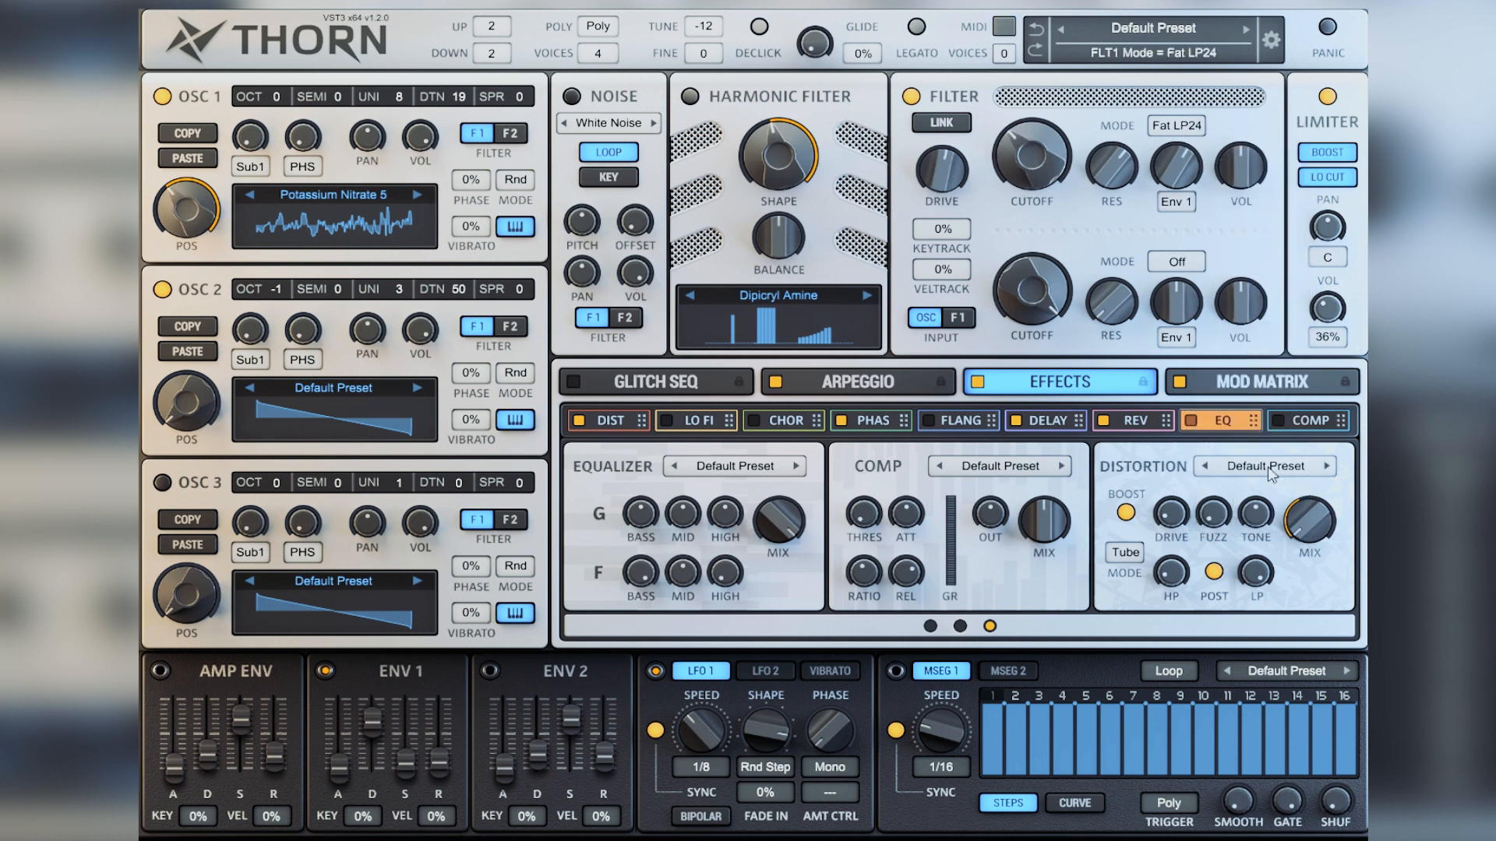
pyautogui.moveTo(1021, 176); pyautogui.dragTo(1019, 140)
pyautogui.moveTo(1110, 171); pyautogui.dragTo(1097, 214)
pyautogui.moveTo(1033, 138)
pyautogui.mouseDown()
pyautogui.moveTo(1033, 156)
pyautogui.moveTo(1035, 112)
pyautogui.mouseUp()
# - Switch filter 1 to the Subtle LP mode and set its cutoff to 357 Hz
pyautogui.click(1177, 125)
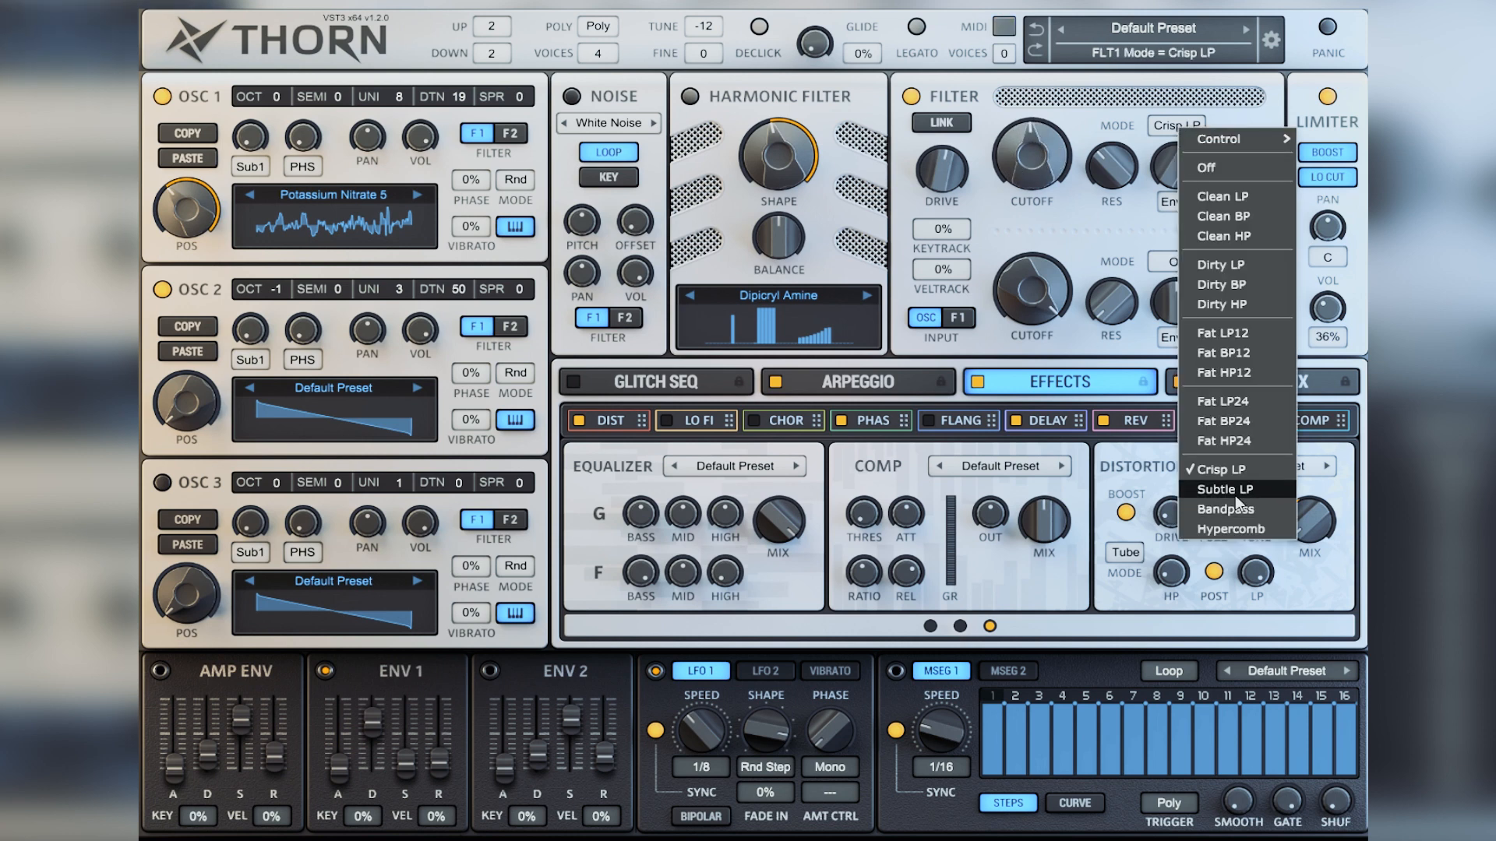
pyautogui.click(1227, 489)
pyautogui.moveTo(1026, 180); pyautogui.dragTo(1014, 159)
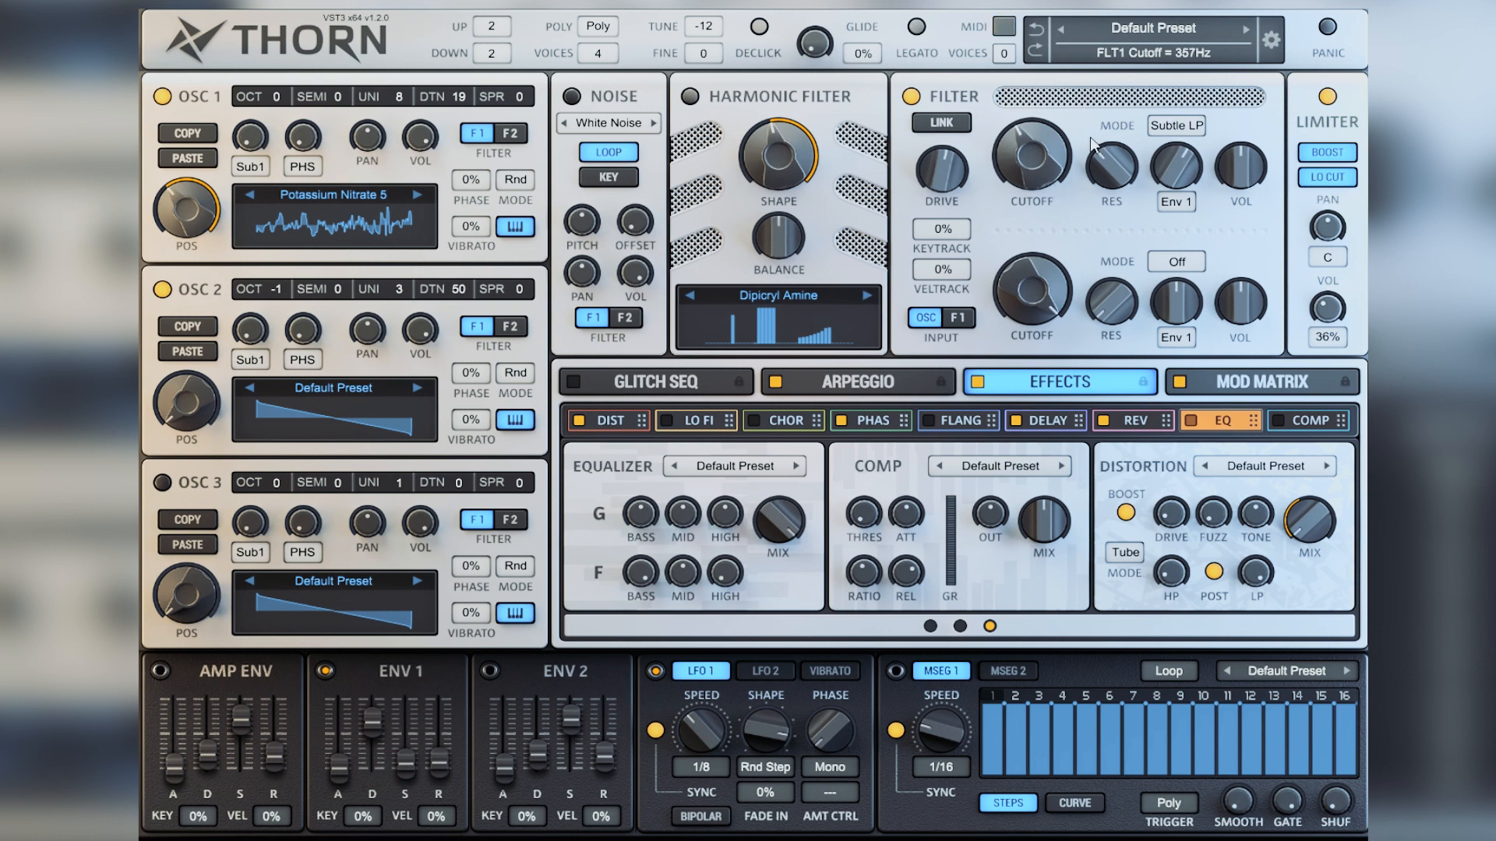
# - Switch filter 1 to the Bandpass mode and sweep its cutoff
pyautogui.click(1183, 124)
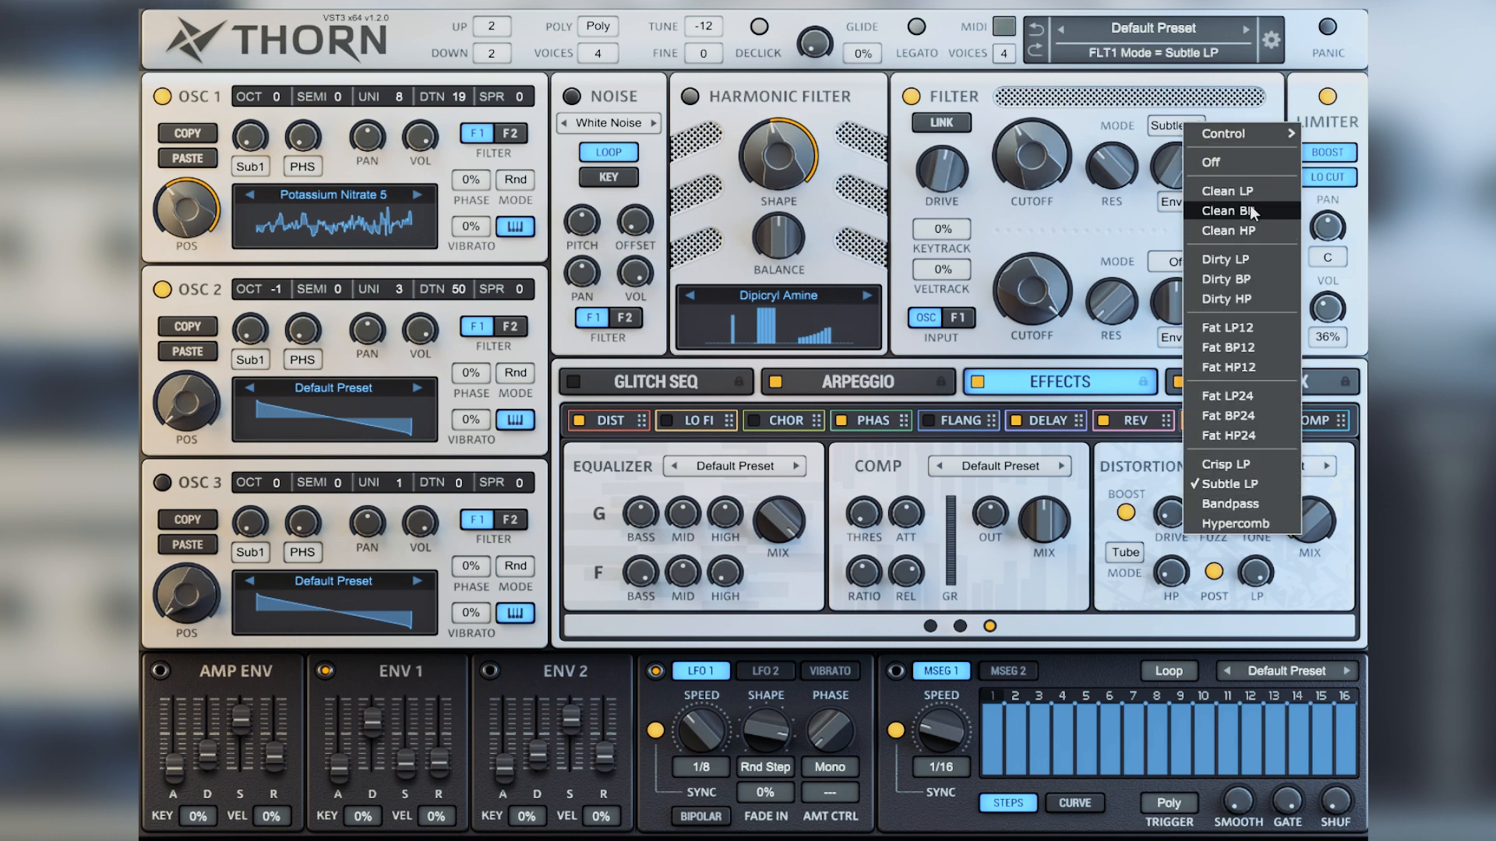
pyautogui.click(1246, 504)
pyautogui.moveTo(1030, 156); pyautogui.dragTo(955, 153)
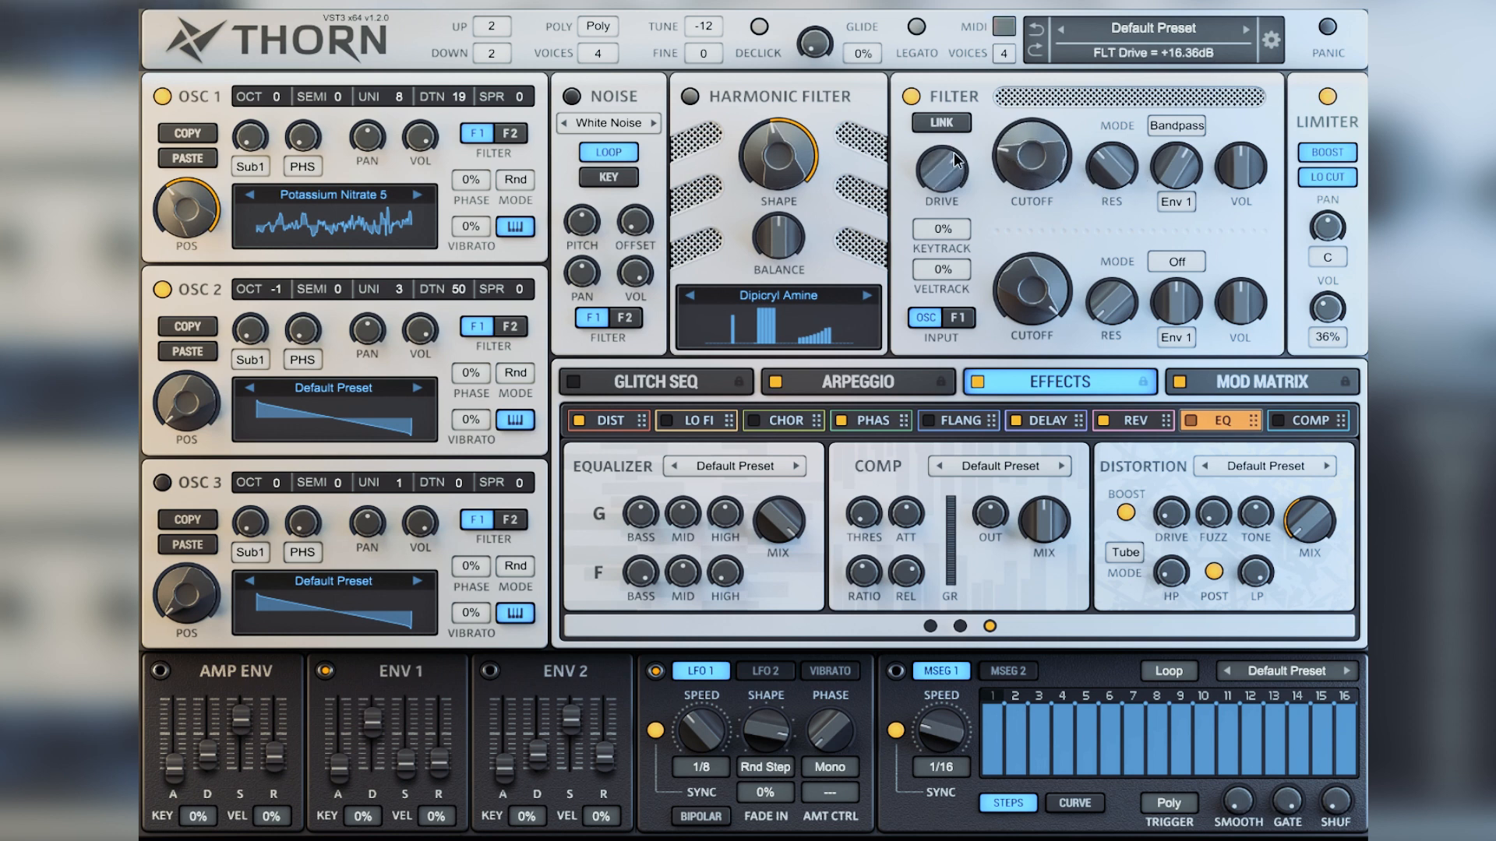
# - Switch filter 1 to the Hypercomb mode and raise its cutoff to 1.71 kHz
pyautogui.click(1179, 127)
pyautogui.click(1196, 524)
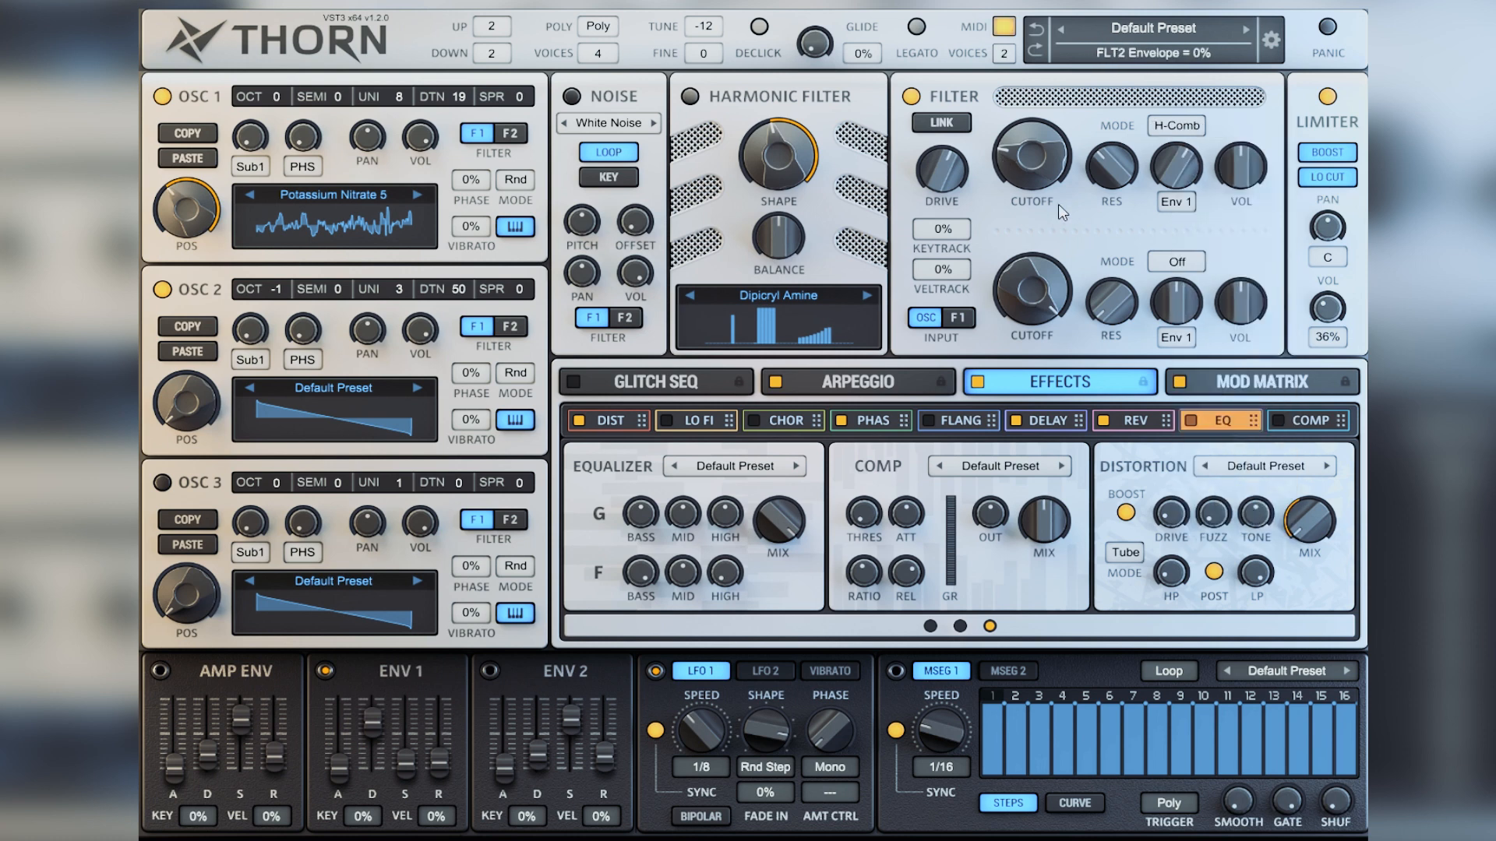
pyautogui.moveTo(1019, 140); pyautogui.dragTo(1010, 98)
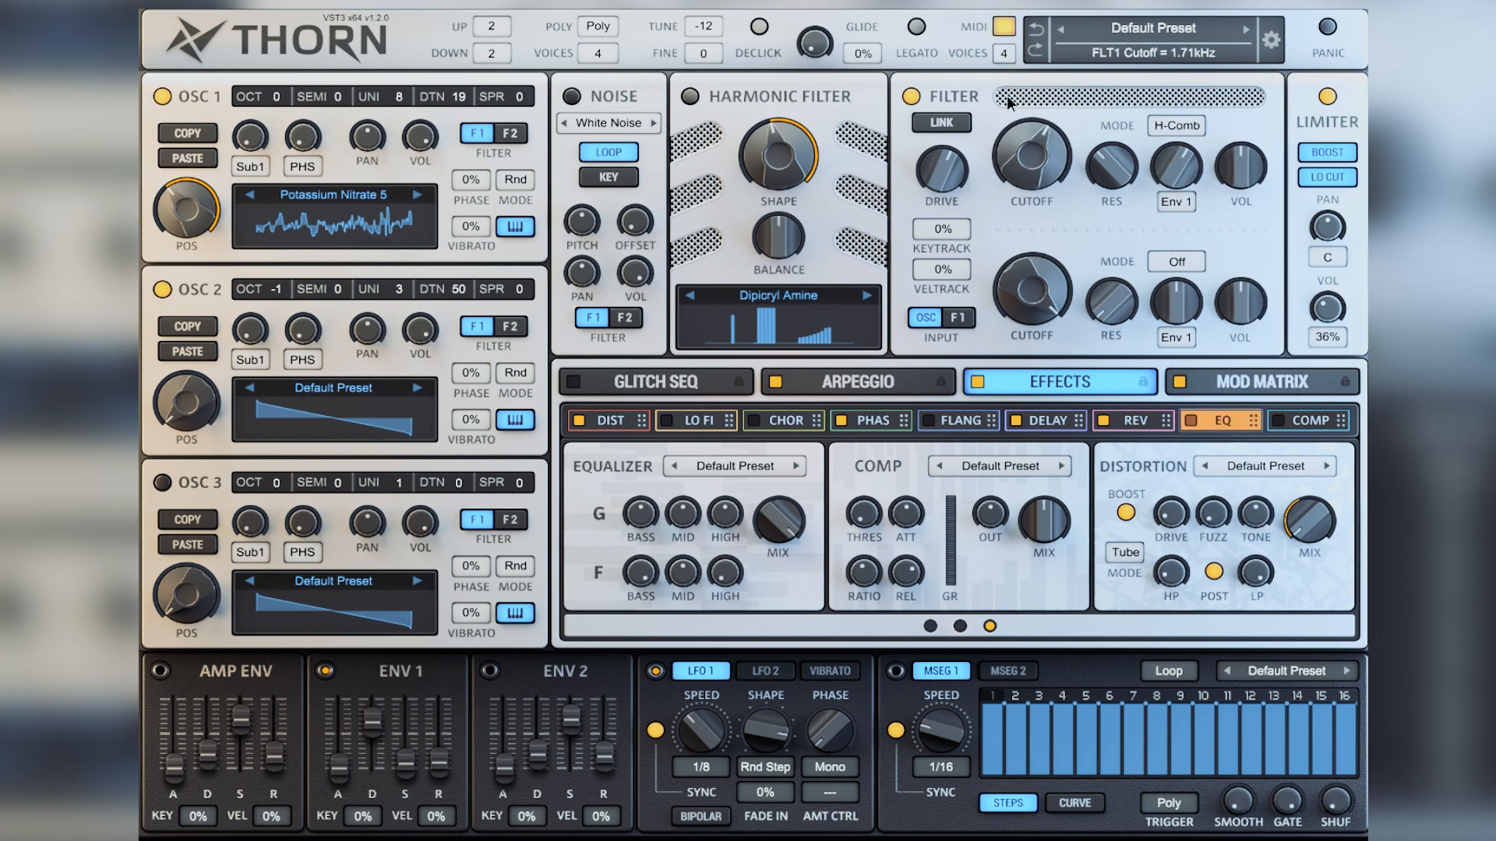
# - Return filter 1 to the Clean LP mode and adjust its cutoff
pyautogui.click(1181, 126)
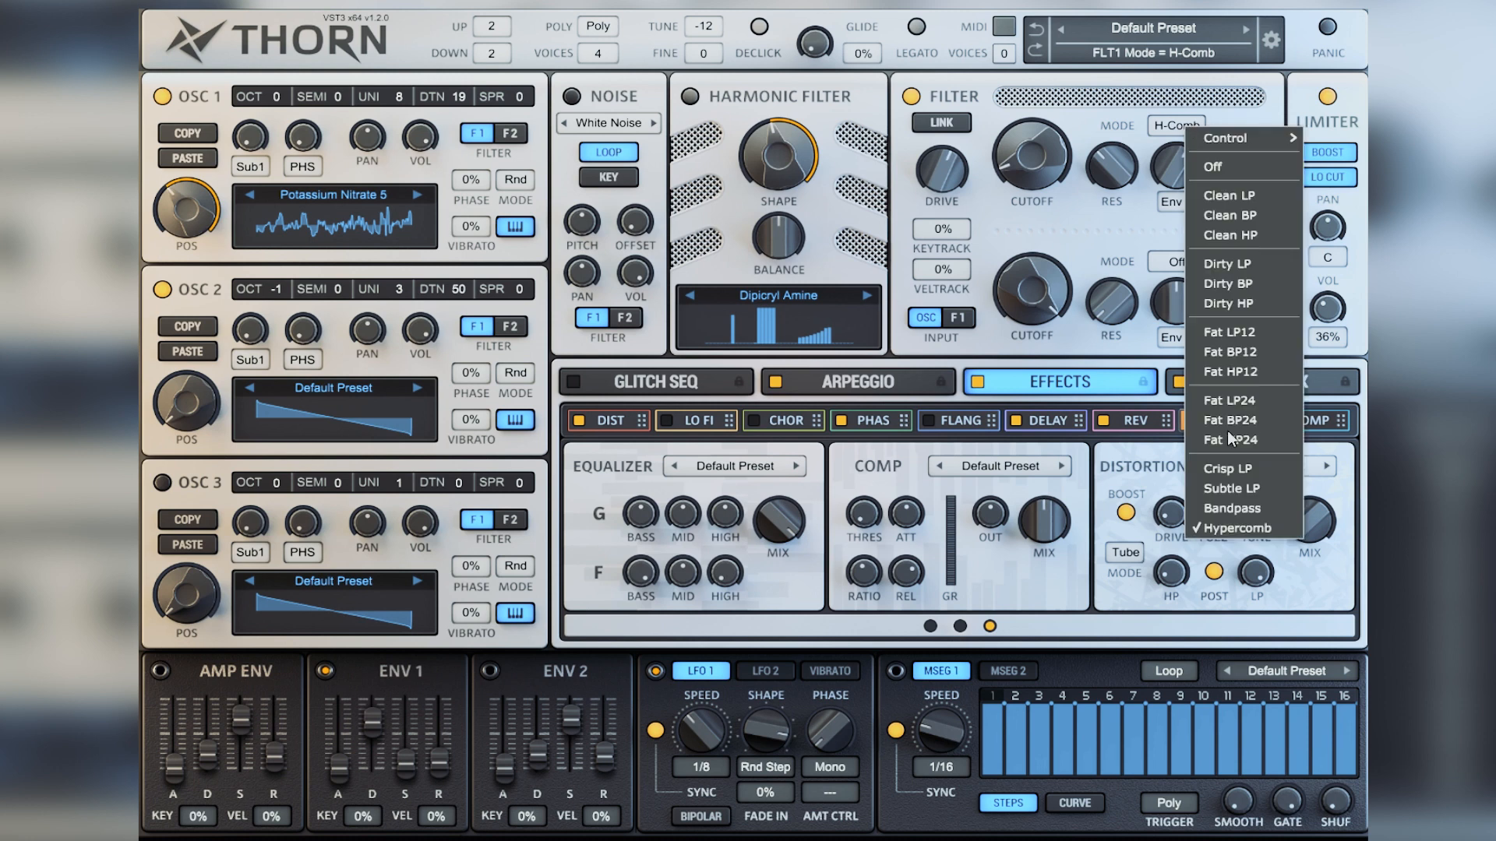
pyautogui.click(1253, 194)
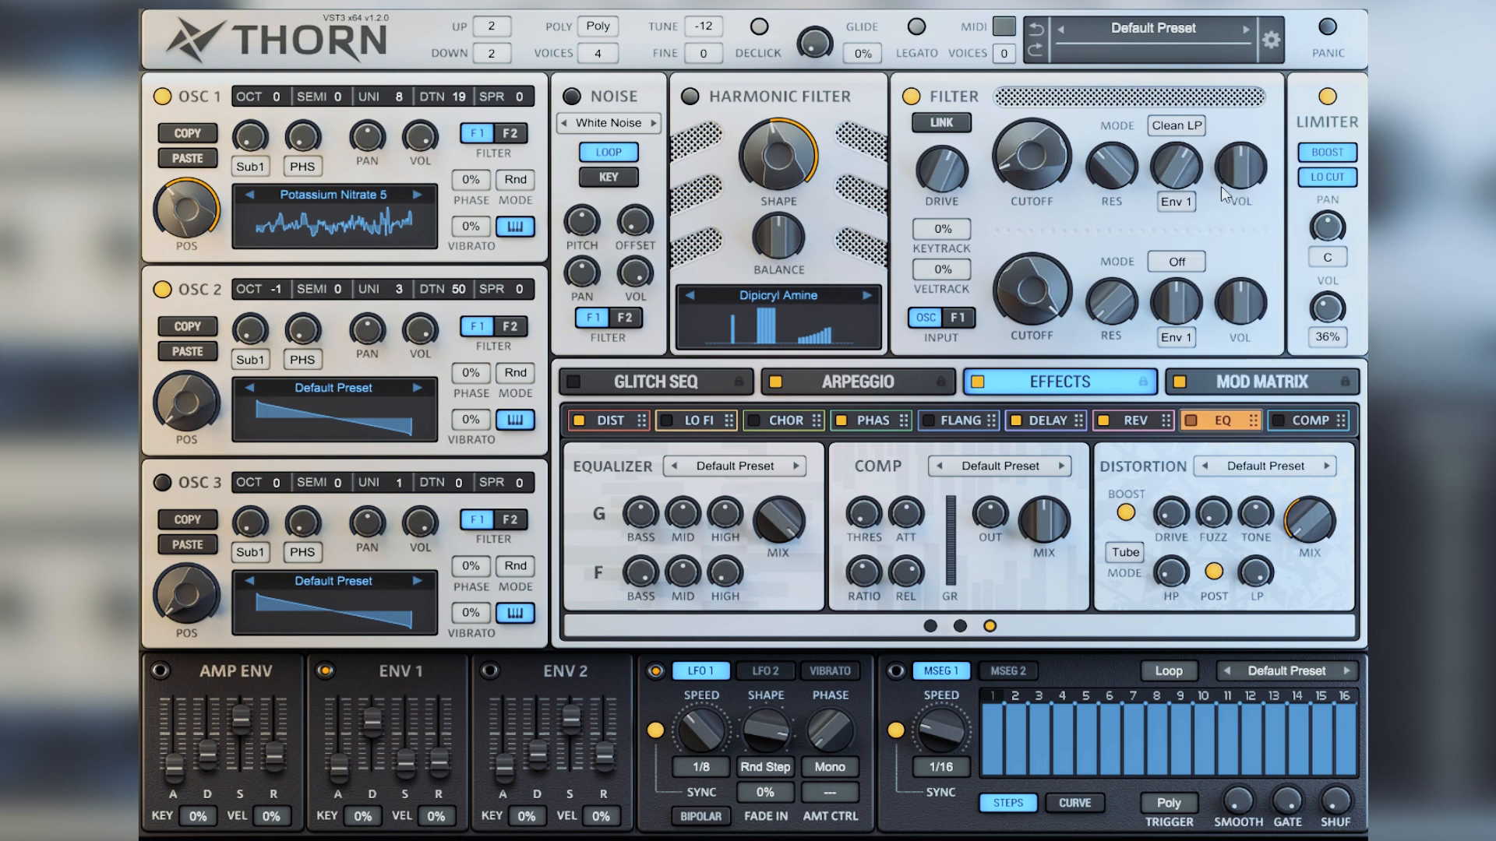
pyautogui.moveTo(1033, 148); pyautogui.dragTo(1023, 136)
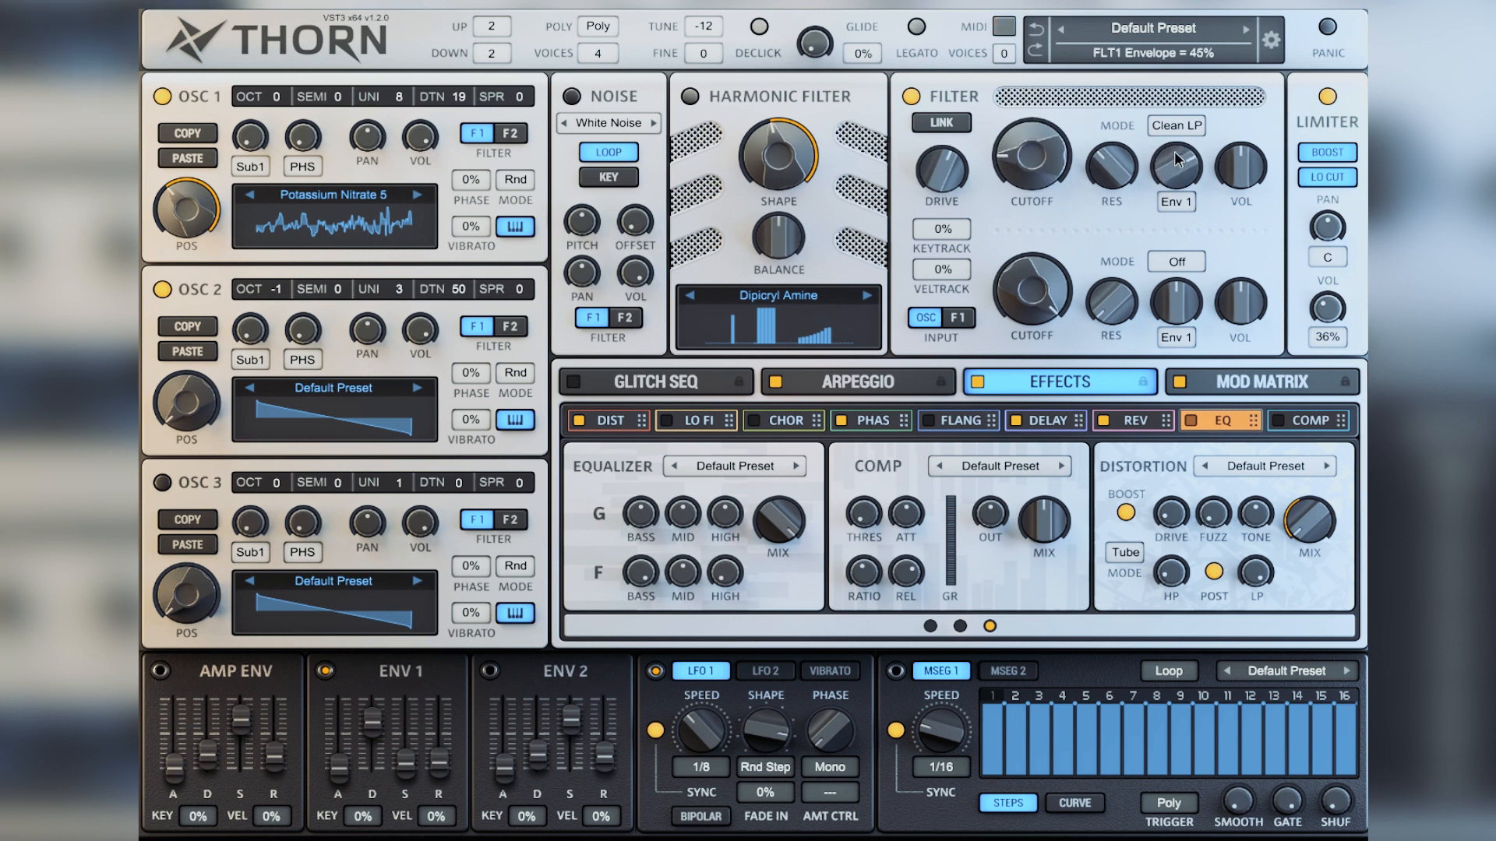
# - Adjust filter 1's envelope amount and shorten Env 1's decay while sweeping the cutoff
pyautogui.moveTo(1171, 155); pyautogui.dragTo(1157, 186)
pyautogui.moveTo(372, 721); pyautogui.dragTo(373, 739)
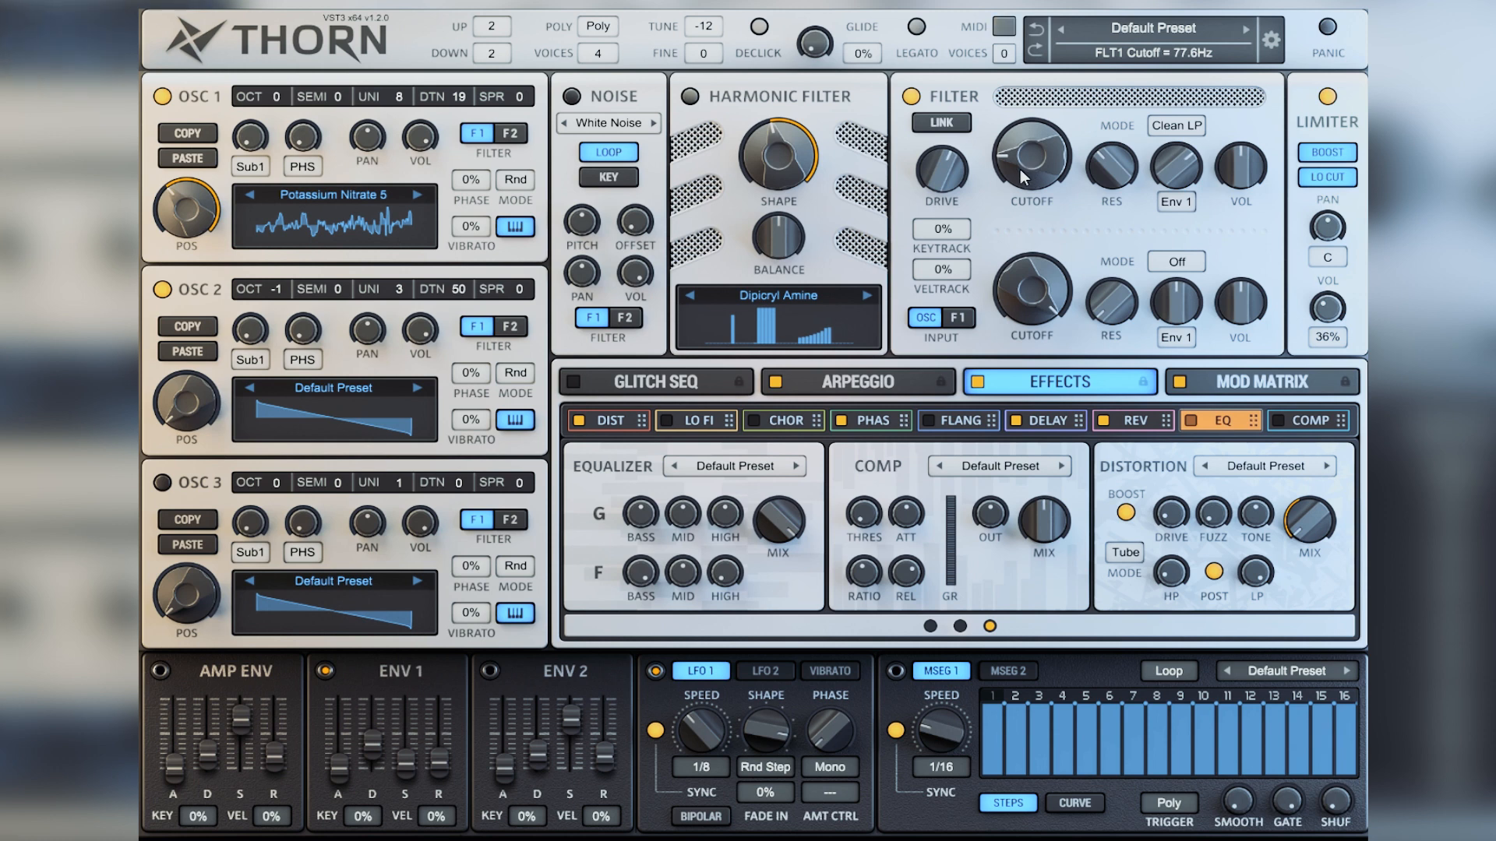
pyautogui.moveTo(1021, 167); pyautogui.dragTo(1006, 148)
# - Set the filter's keytrack to 39% with veltrack at 0%, and filter 1's cutoff to 84.1 Hz
pyautogui.moveTo(958, 271)
pyautogui.mouseDown()
pyautogui.moveTo(966, 229)
pyautogui.moveTo(961, 243)
pyautogui.mouseUp()
pyautogui.moveTo(957, 229); pyautogui.dragTo(960, 191)
pyautogui.moveTo(949, 267); pyautogui.dragTo(946, 324)
pyautogui.doubleClick(951, 266)
pyautogui.moveTo(951, 233); pyautogui.dragTo(951, 223)
pyautogui.moveTo(1005, 173)
pyautogui.mouseDown()
pyautogui.moveTo(1036, 148)
pyautogui.moveTo(1011, 175)
pyautogui.mouseUp()
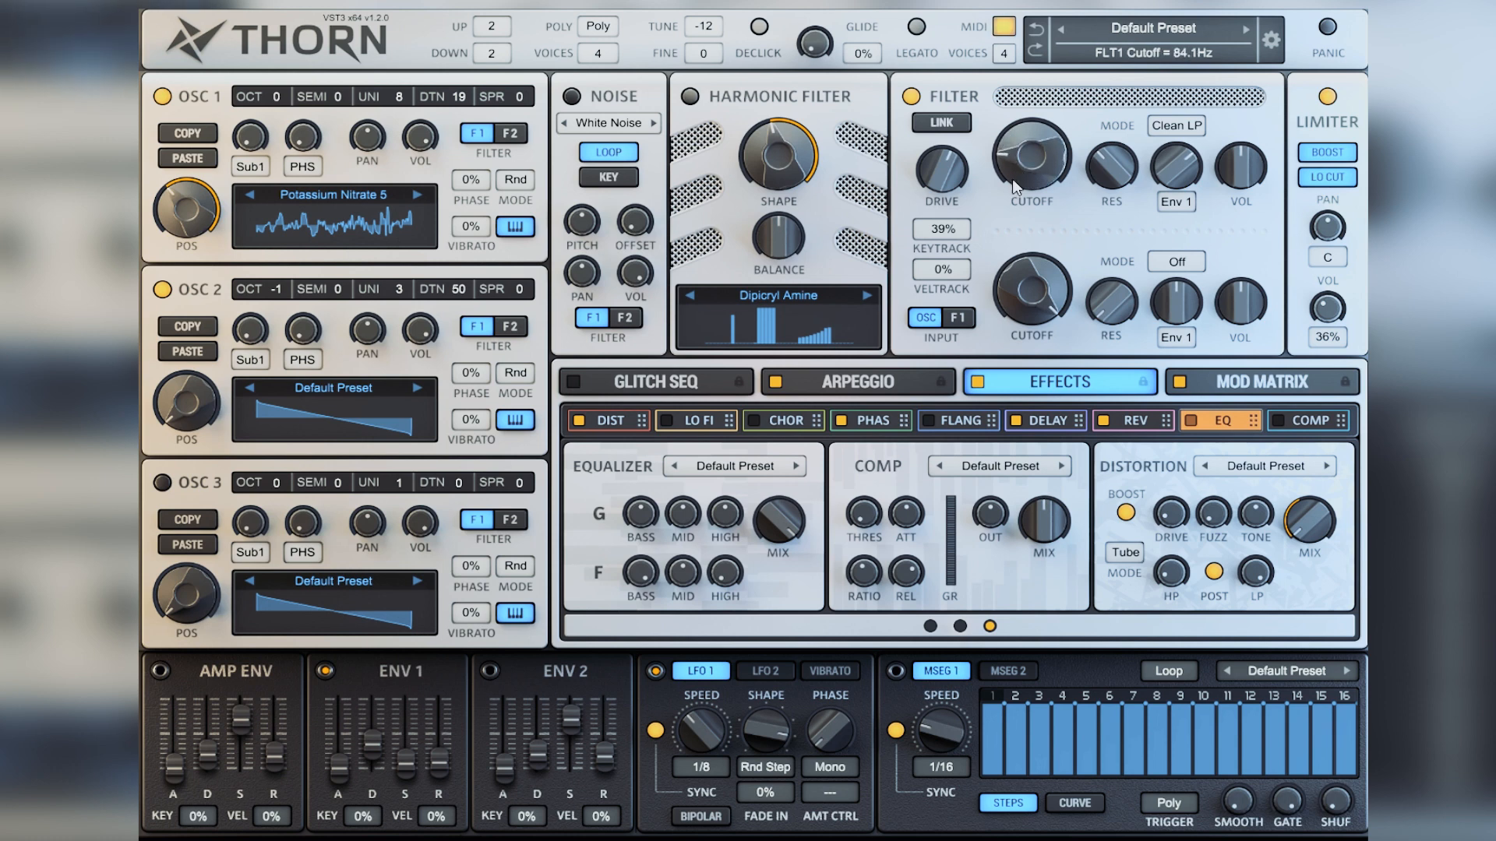
# - Set the arpeggiator's shuffle to 19% and filter 1's cutoff to 68.8 Hz
pyautogui.click(894, 386)
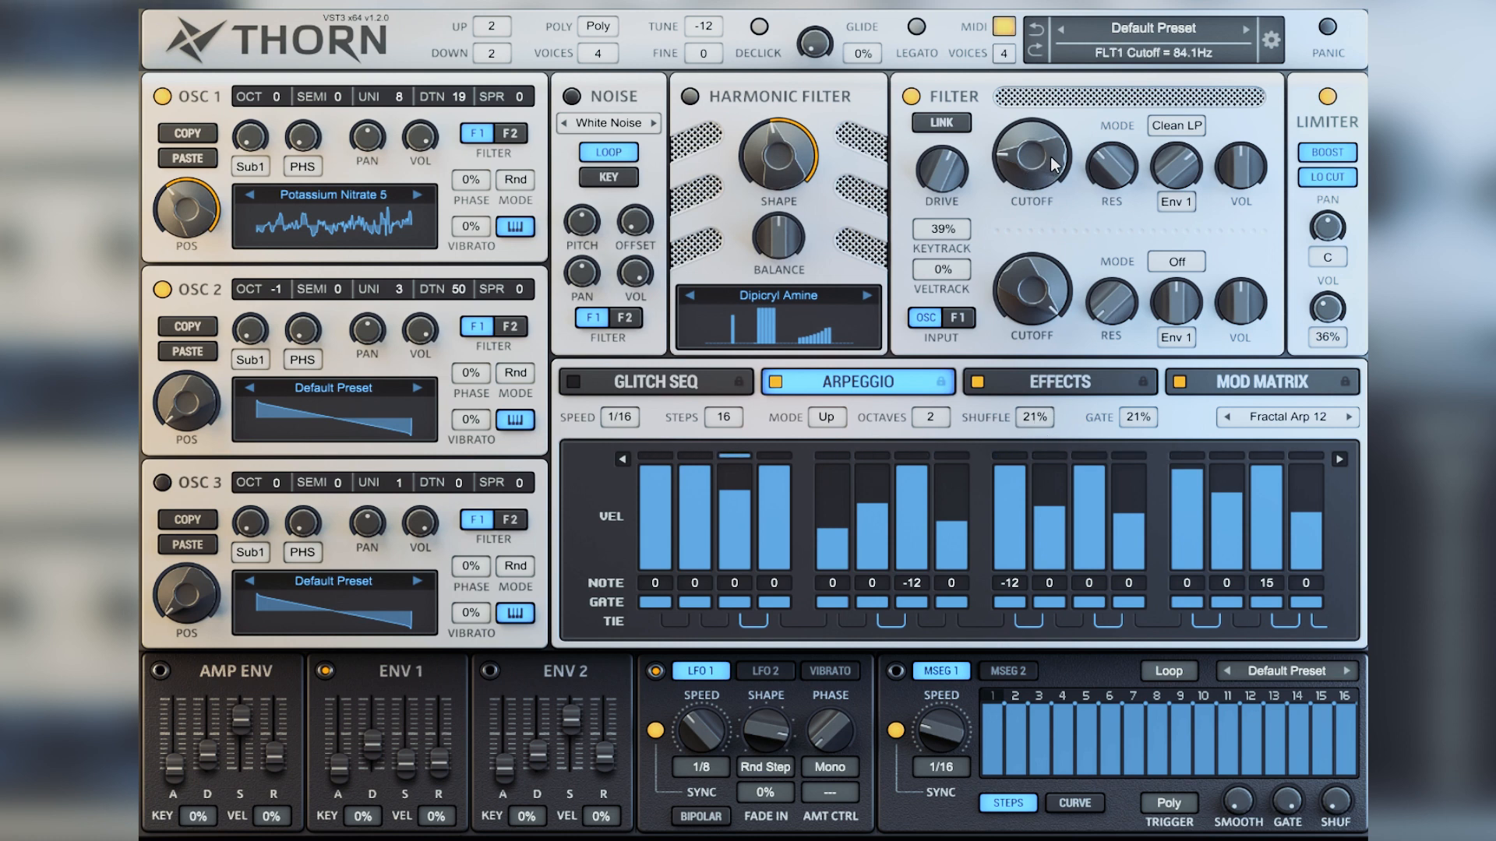
pyautogui.moveTo(1034, 418); pyautogui.dragTo(1074, 414)
pyautogui.moveTo(1049, 172); pyautogui.dragTo(1136, 248)
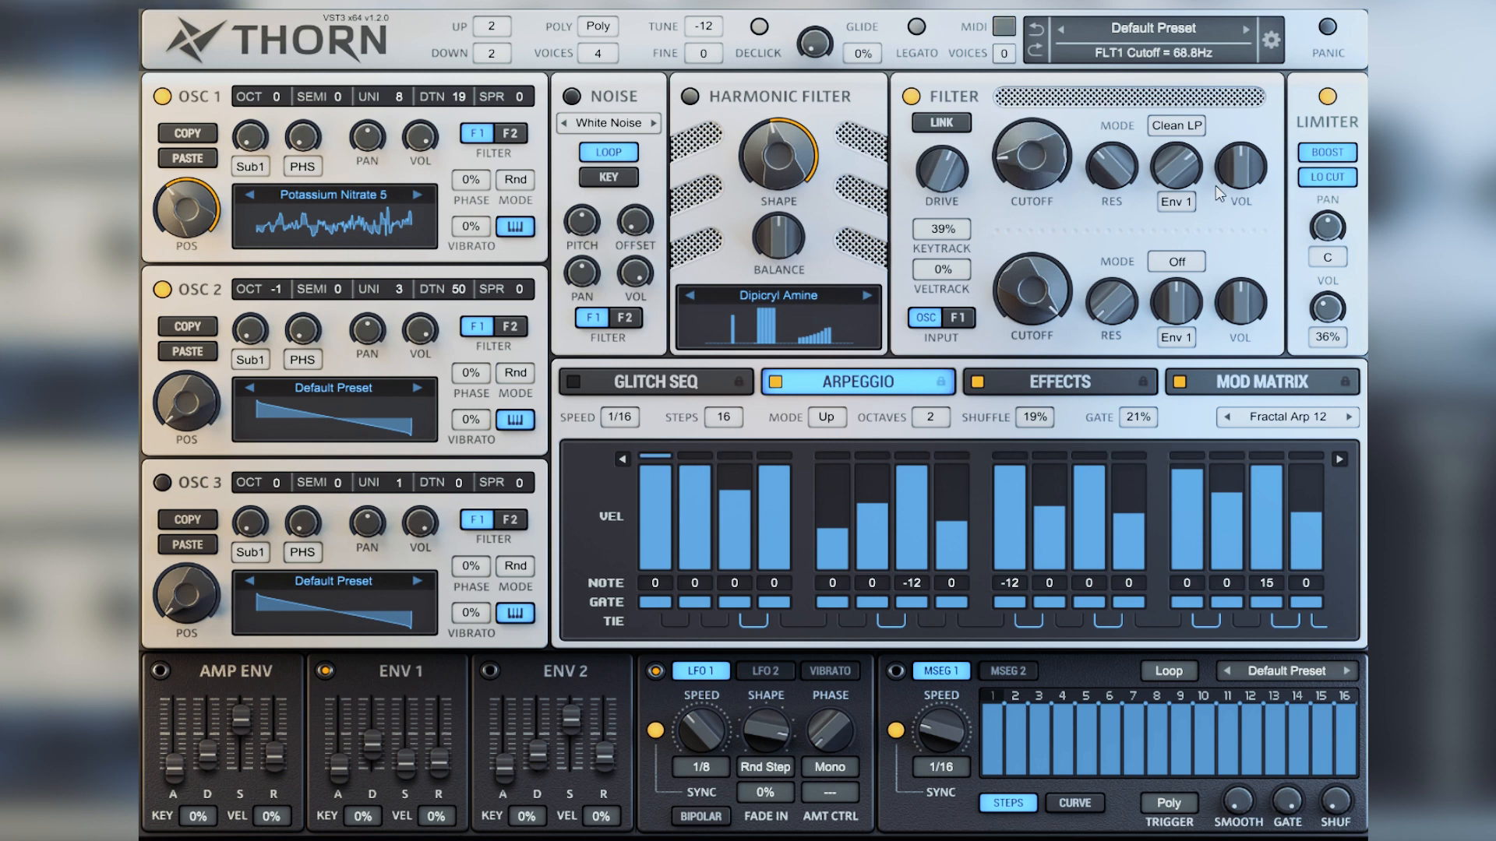
# - Switch on the equalizer effect and sweep filter 1's cutoff up to 10.8 kHz
pyautogui.click(1086, 380)
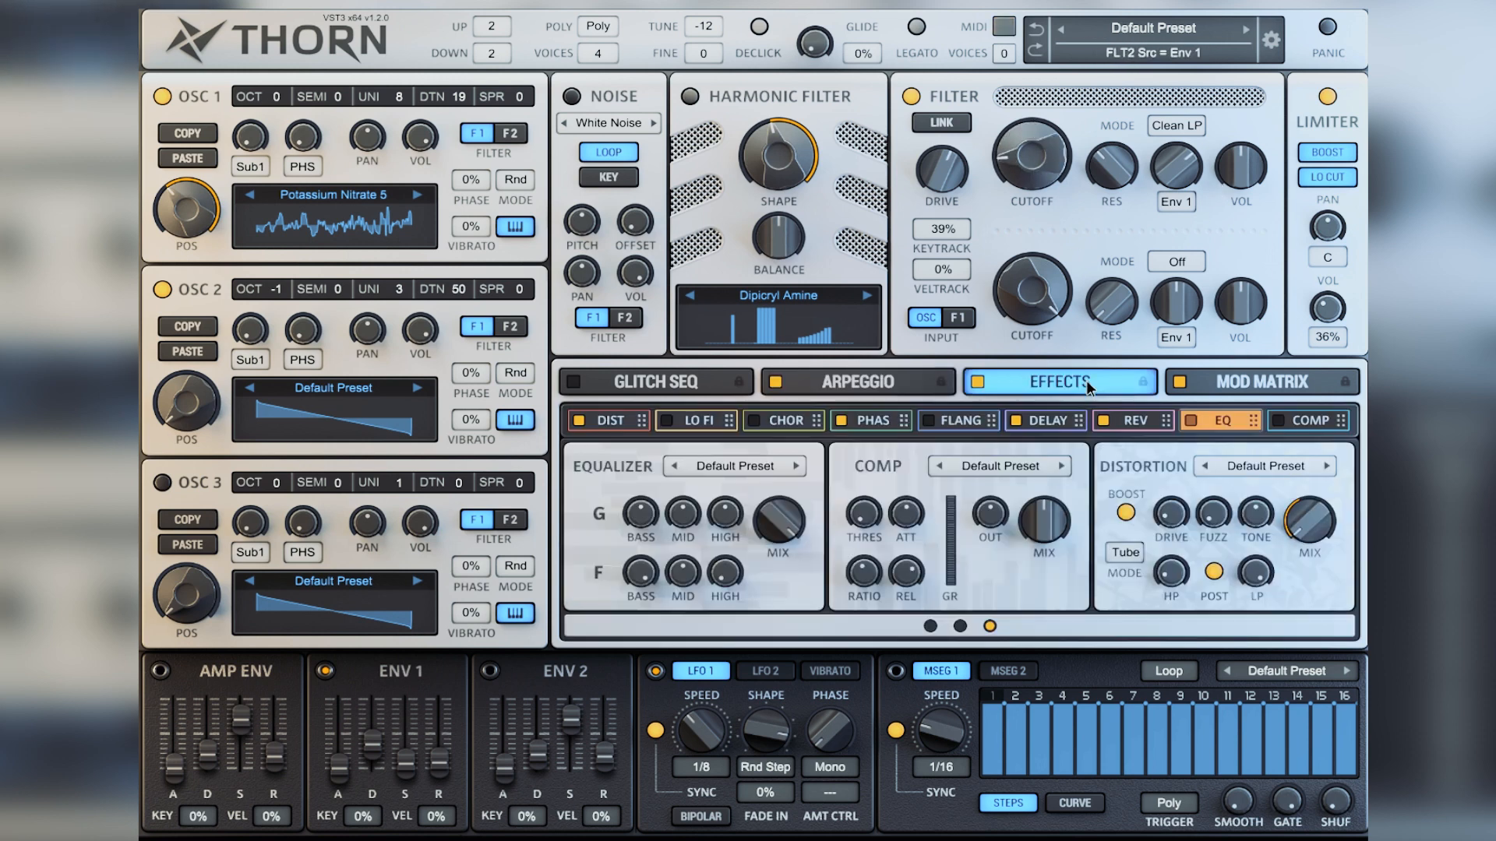
pyautogui.click(1192, 420)
pyautogui.moveTo(1030, 187)
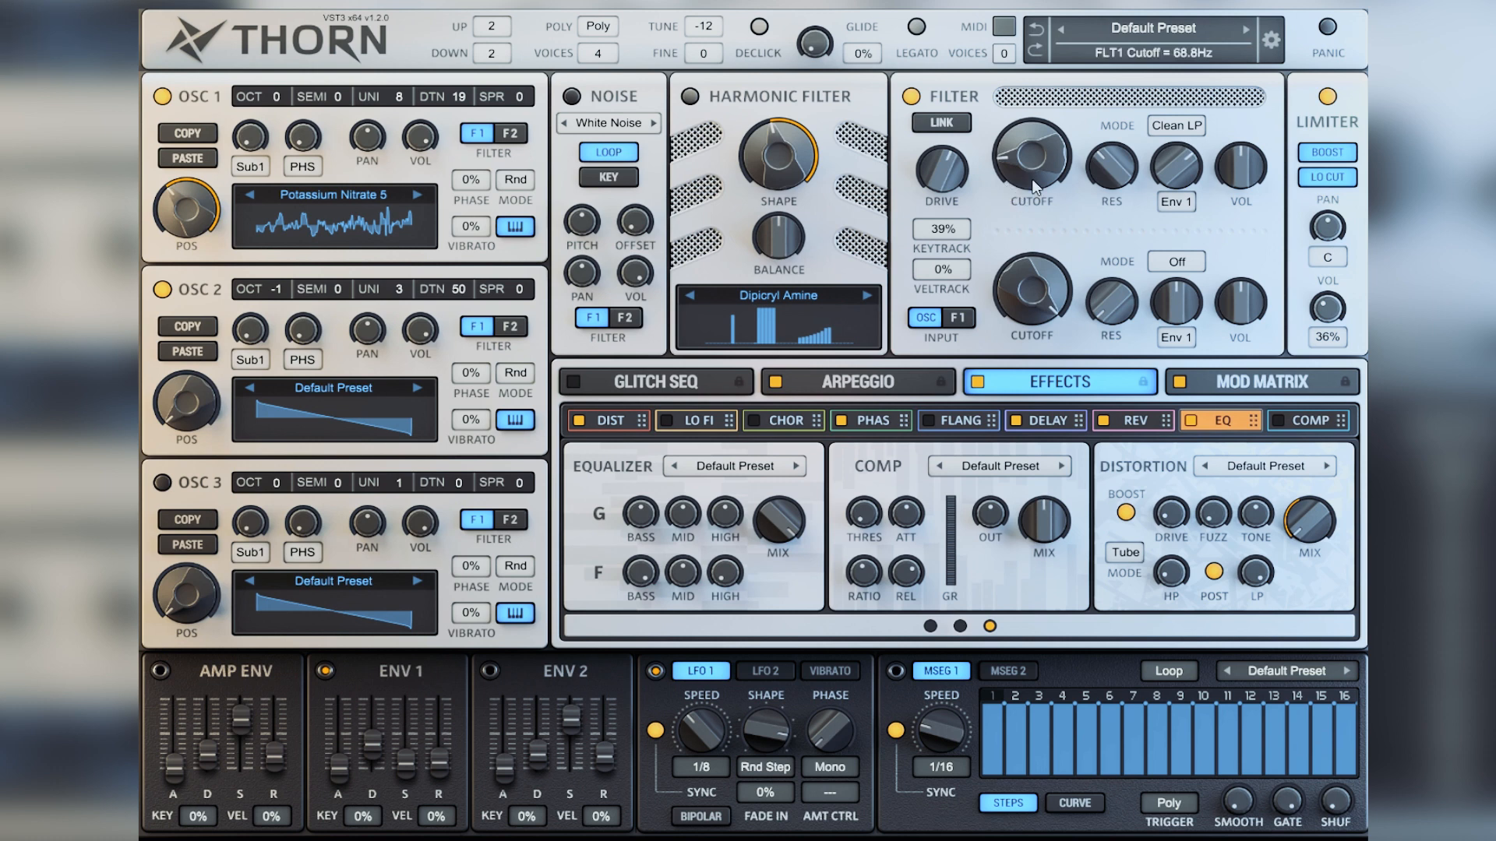
pyautogui.moveTo(1023, 165); pyautogui.dragTo(1037, 48)
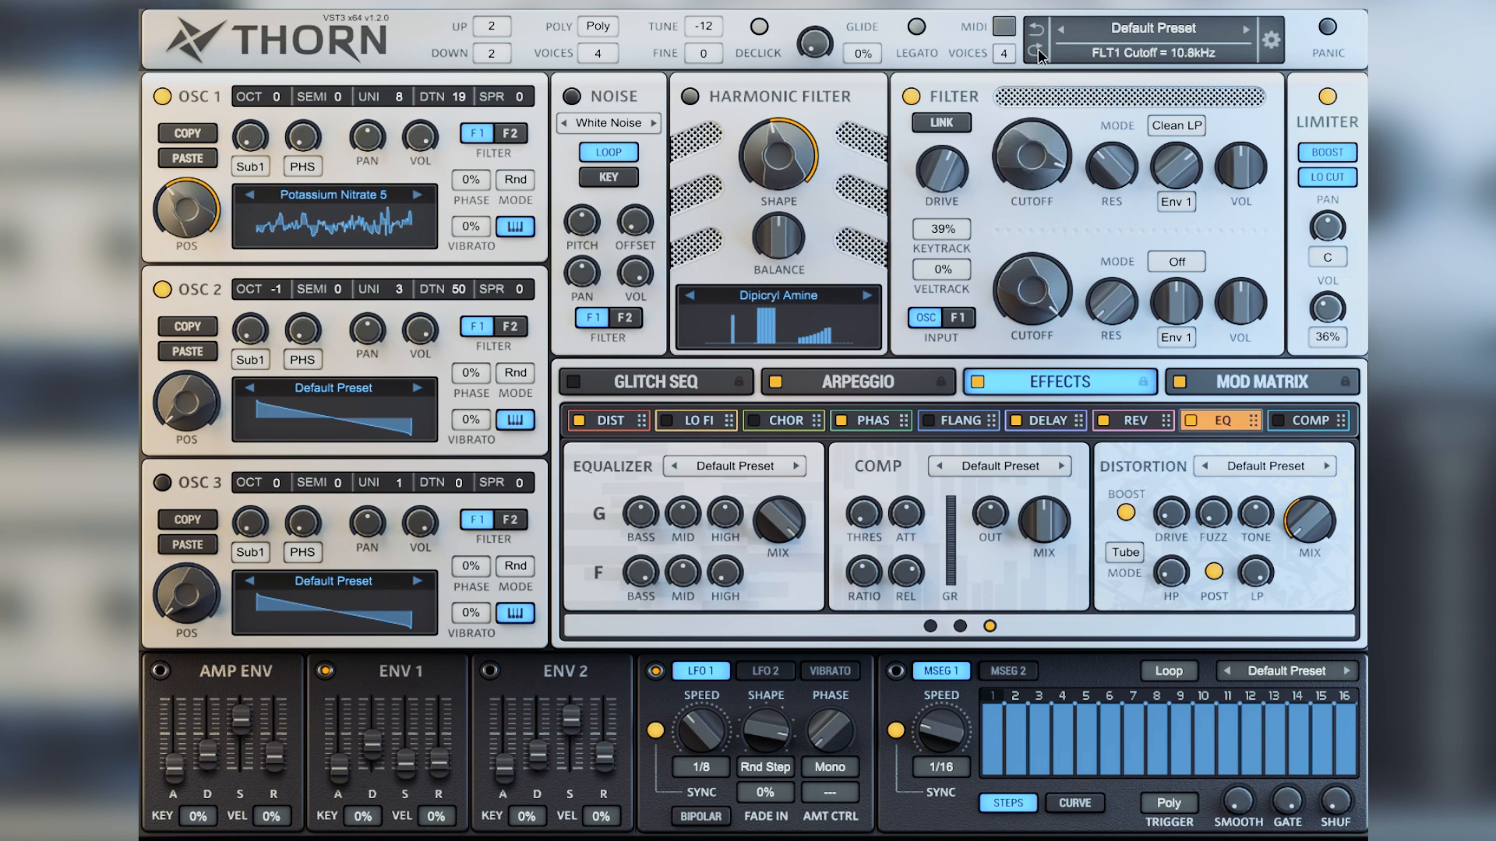
# - Lower the equalizer's mid gain to -3.38 dB and reduce its mid frequency
pyautogui.moveTo(689, 509)
pyautogui.mouseDown()
pyautogui.moveTo(680, 544)
pyautogui.moveTo(694, 452)
pyautogui.moveTo(694, 496)
pyautogui.mouseUp()
pyautogui.moveTo(685, 570); pyautogui.dragTo(666, 614)
pyautogui.moveTo(682, 537); pyautogui.dragTo(680, 568)
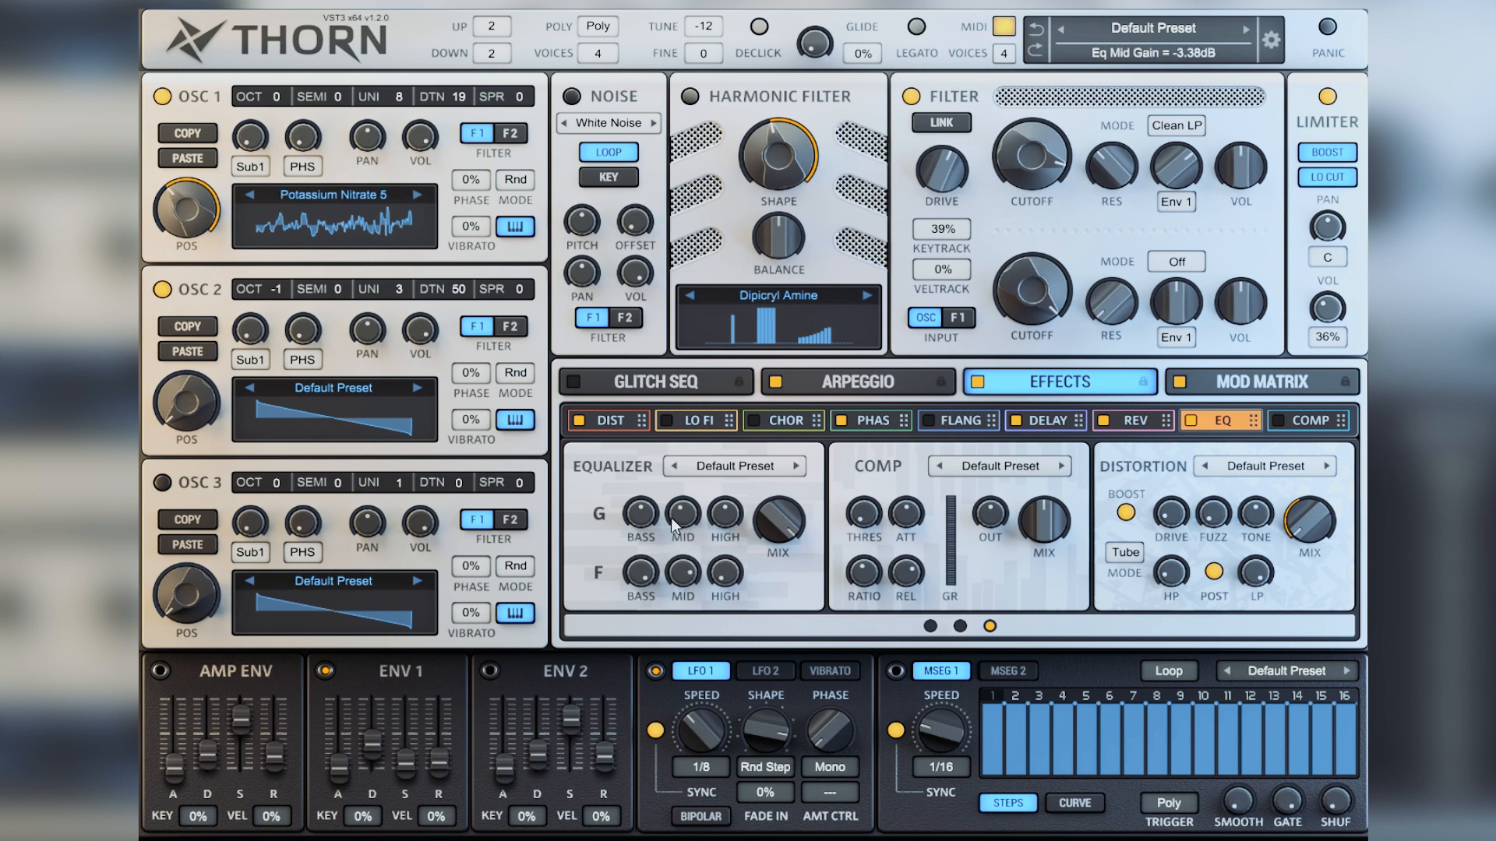
# - Adjust the equalizer's mix and set filter 1's cutoff to 116 Hz
pyautogui.moveTo(770, 523); pyautogui.dragTo(1118, 206)
pyautogui.moveTo(1038, 148)
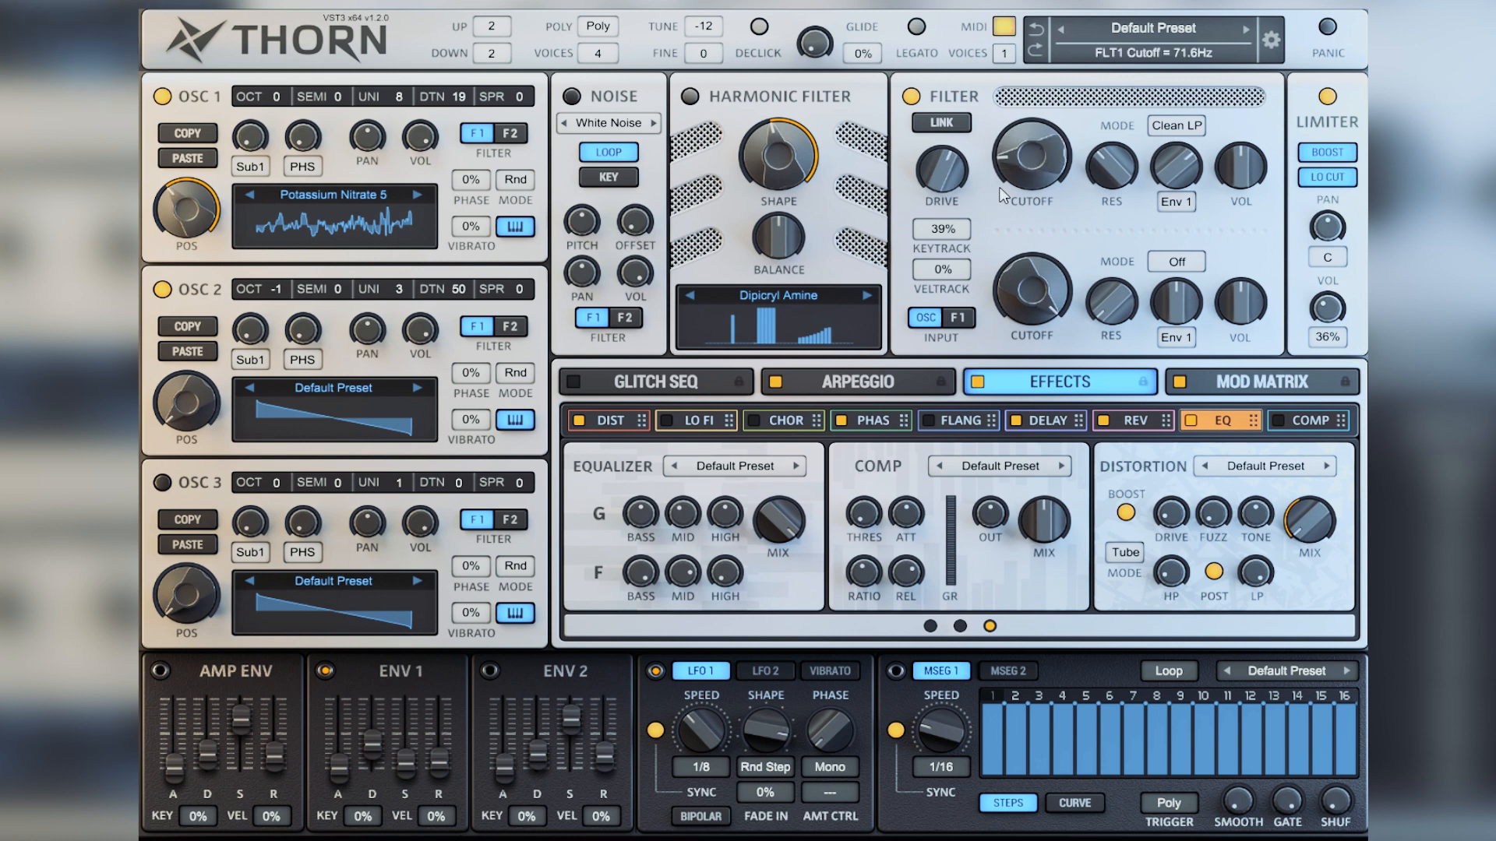
pyautogui.moveTo(1020, 174)
pyautogui.mouseDown()
pyautogui.moveTo(1012, 152)
pyautogui.moveTo(1009, 168)
pyautogui.mouseUp()
# - Load the Fractal Arp 13 arpeggiator preset and sweep filter 1's cutoff
pyautogui.click(857, 381)
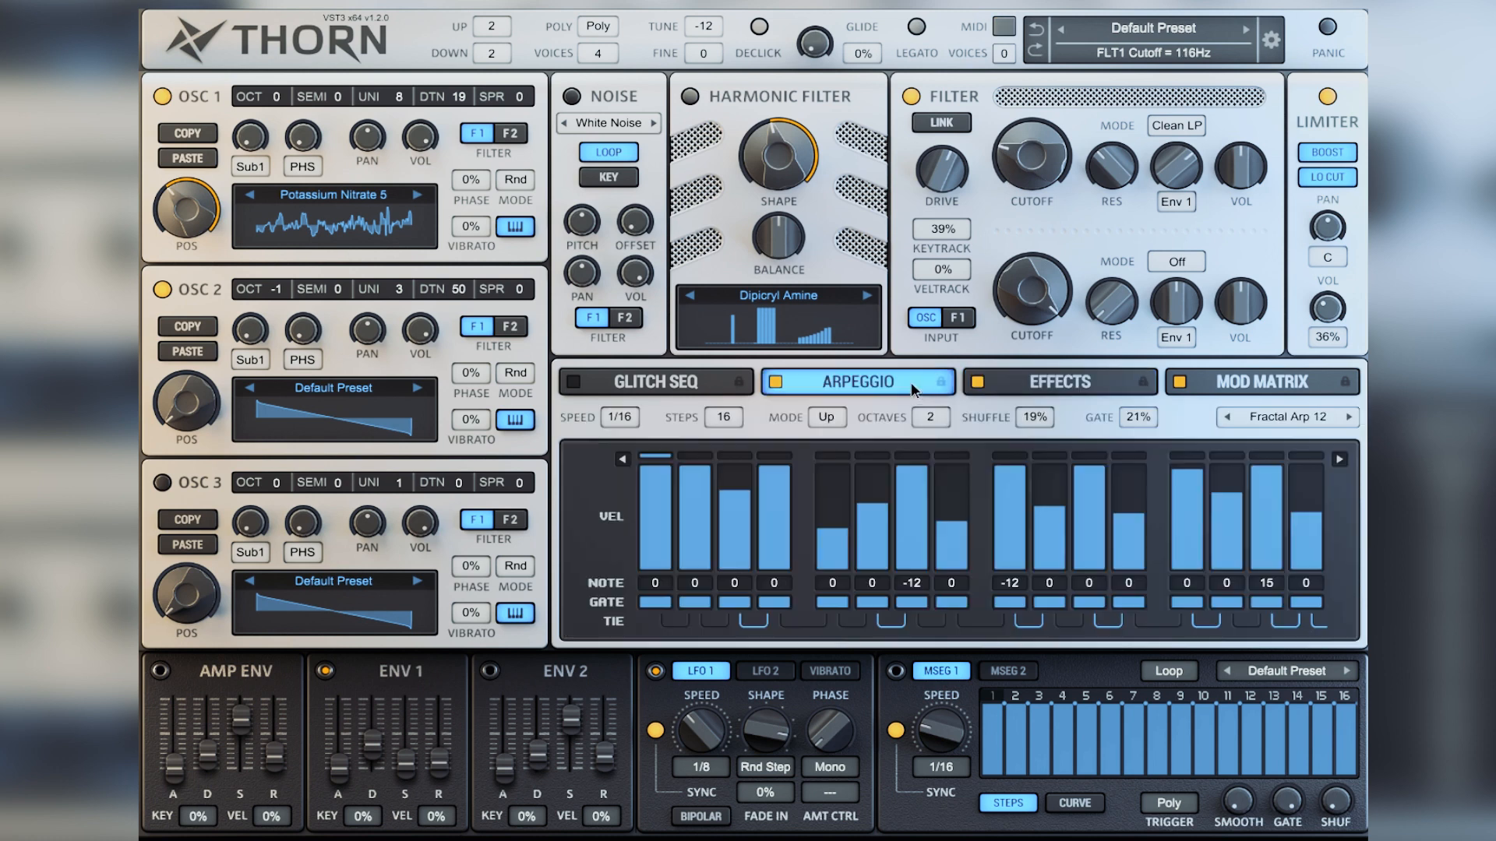
pyautogui.click(1349, 418)
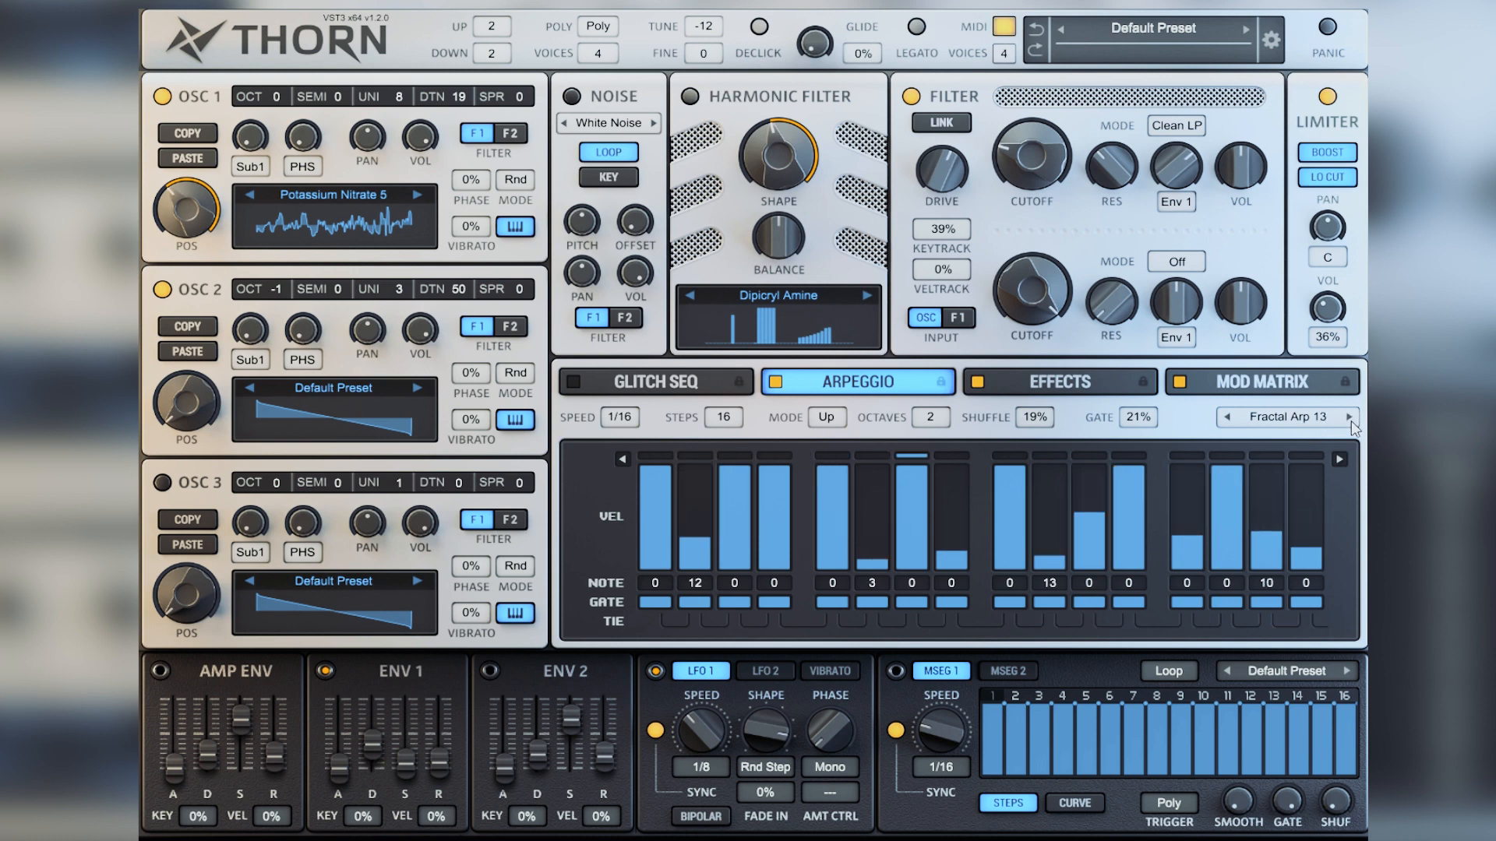
pyautogui.moveTo(1036, 160)
pyautogui.mouseDown()
pyautogui.moveTo(1039, 99)
pyautogui.moveTo(1025, 139)
pyautogui.moveTo(1044, 171)
pyautogui.mouseUp()
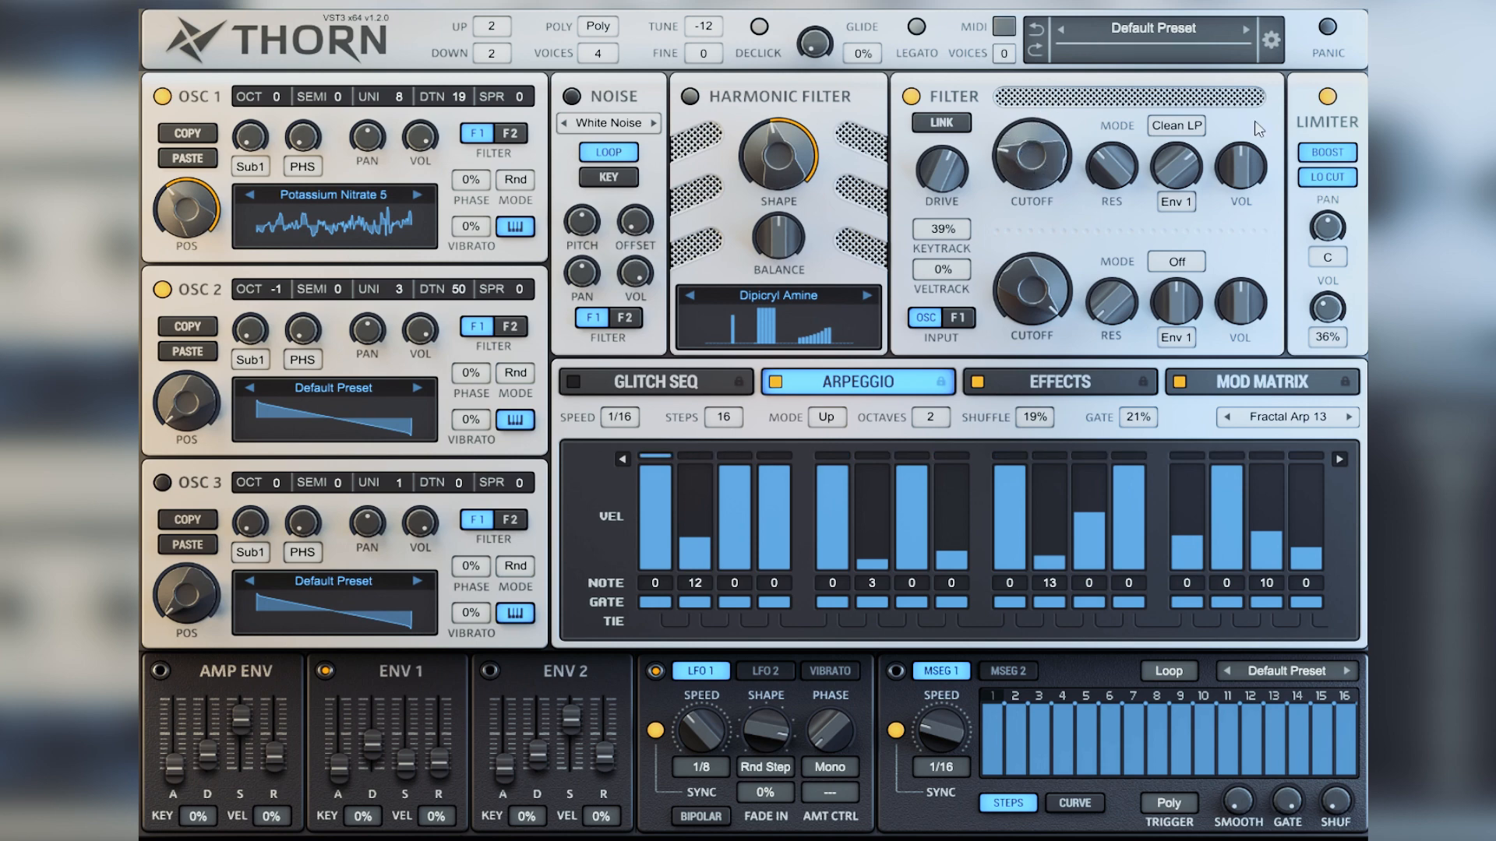